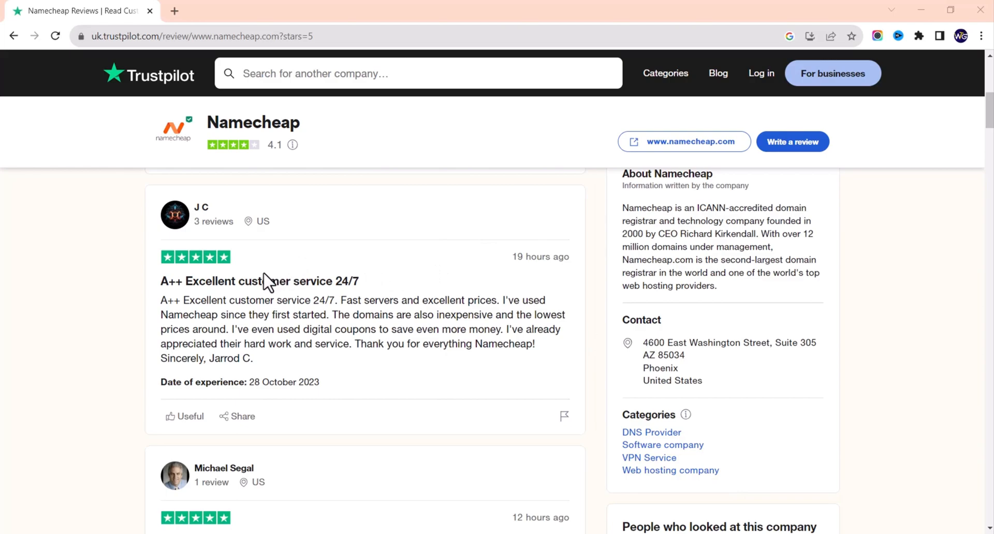
Step: Scroll through Namecheap's five-star Trustpilot reviews
scroll(267, 282, down, 5)
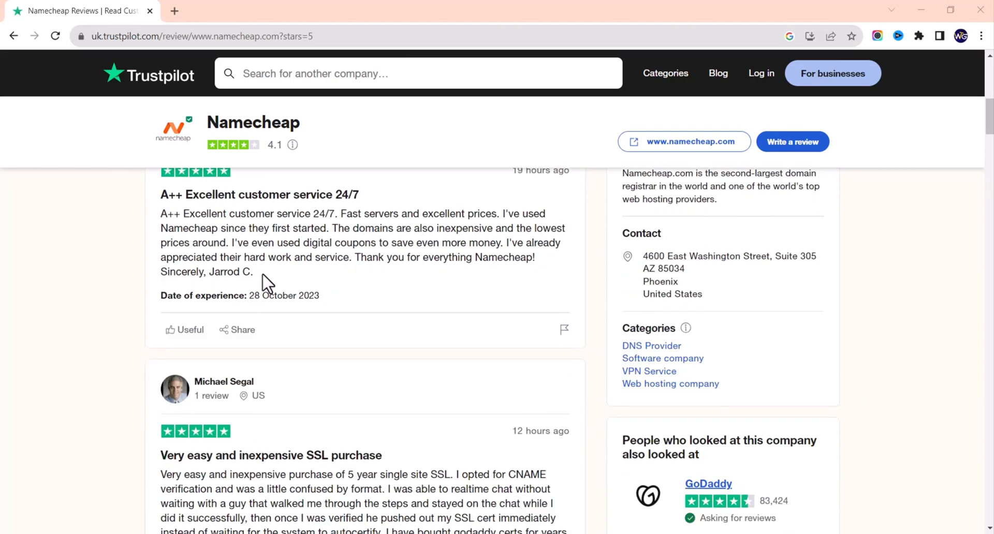
scroll(265, 282, down, 2)
scroll(265, 282, down, 8)
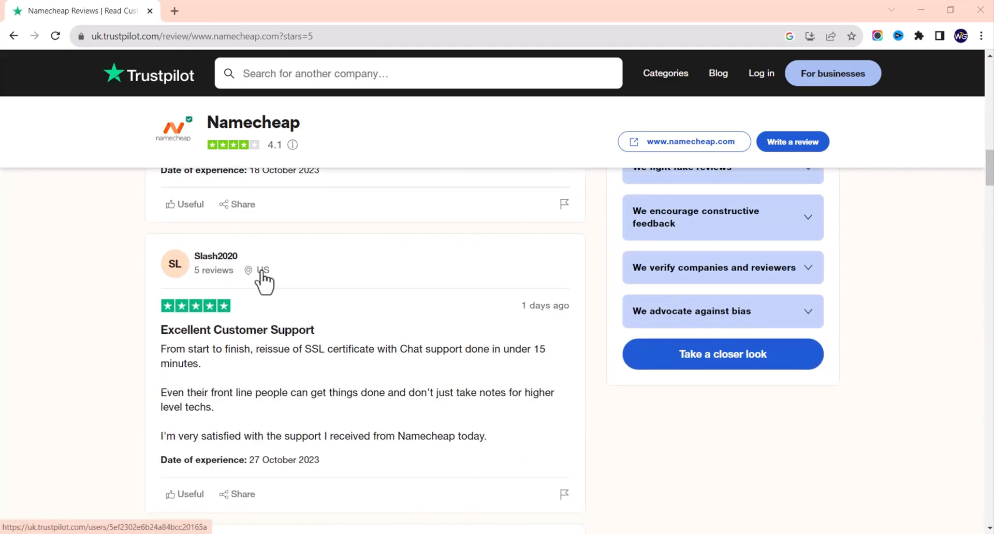
scroll(262, 270, down, 5)
scroll(263, 268, down, 3)
scroll(263, 269, down, 10)
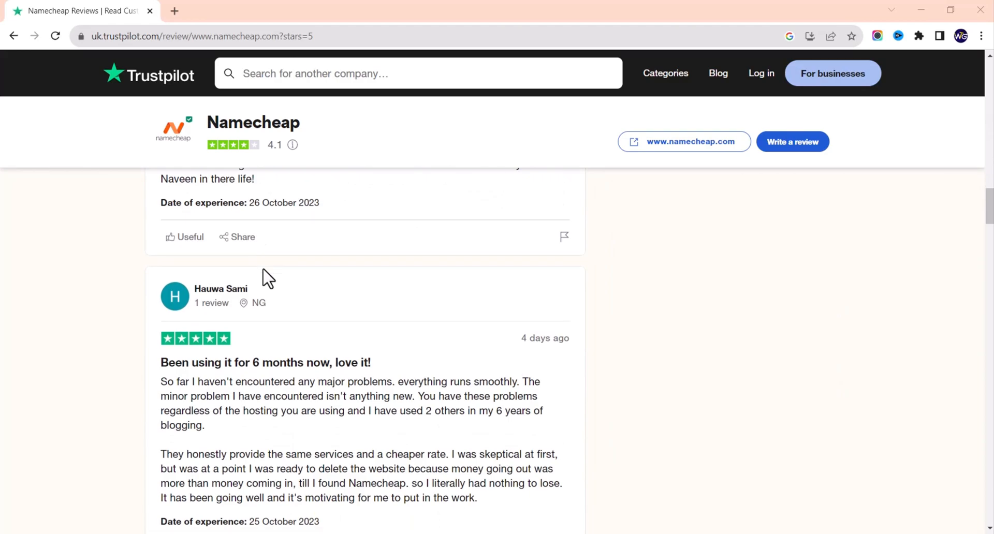
scroll(264, 275, down, 5)
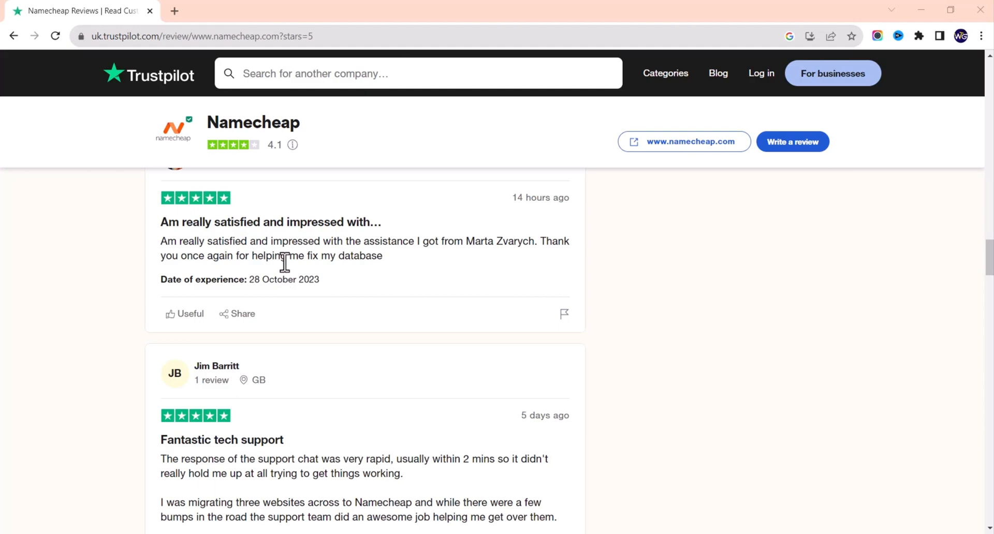
Step: Show suggested hosting companies to compare against Namecheap
scroll(325, 274, down, 5)
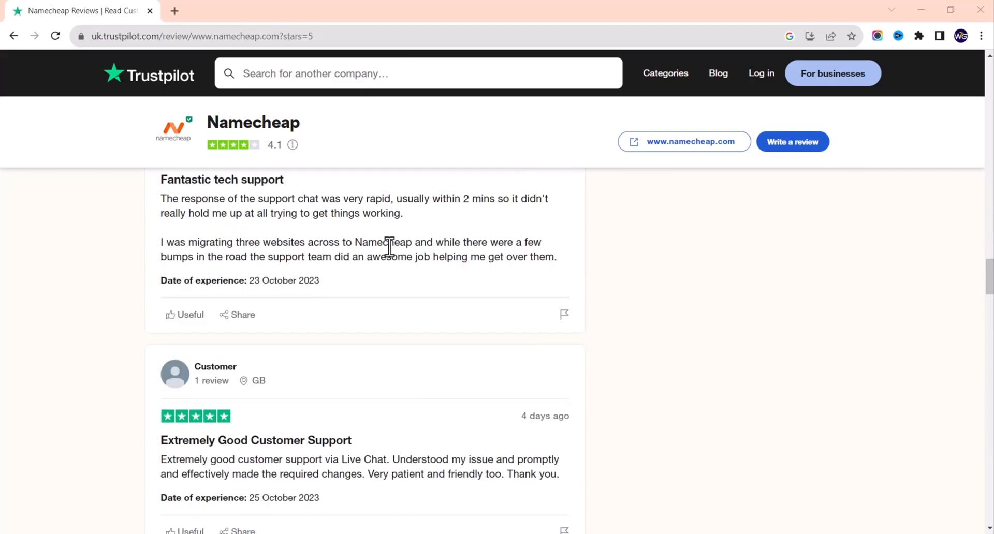
scroll(388, 246, down, 3)
click(404, 73)
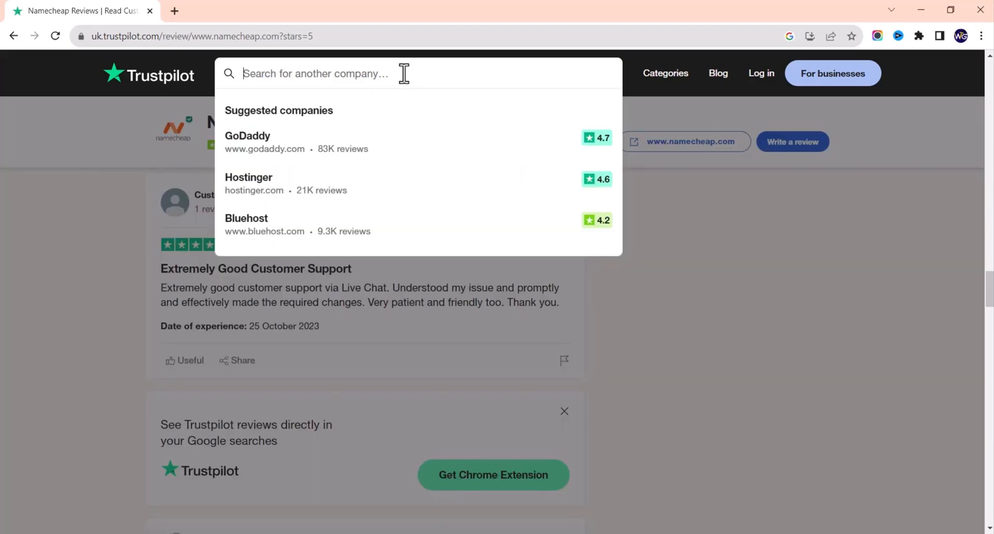
Step: Open Hostinger's Trustpilot review page and start reading its reviews
click(286, 185)
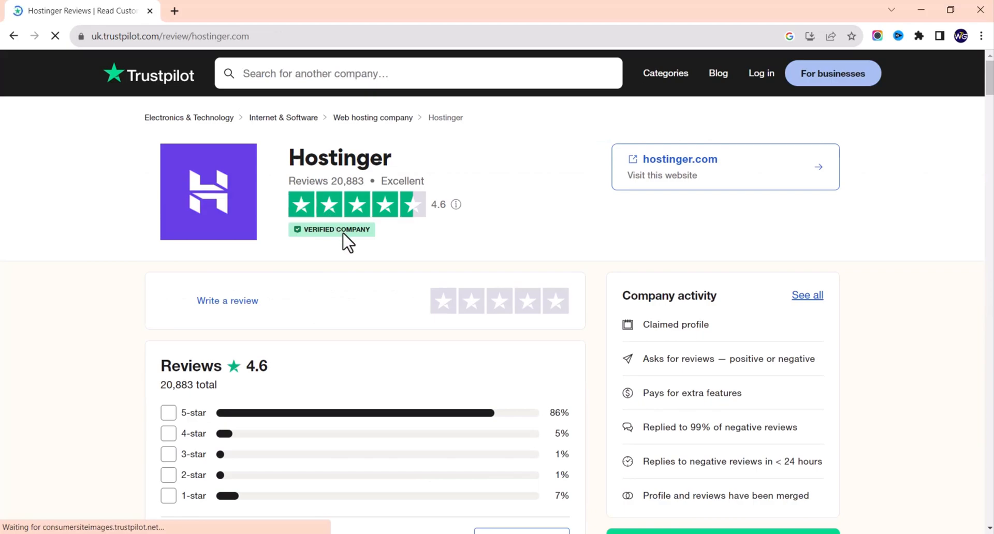
scroll(344, 239, down, 7)
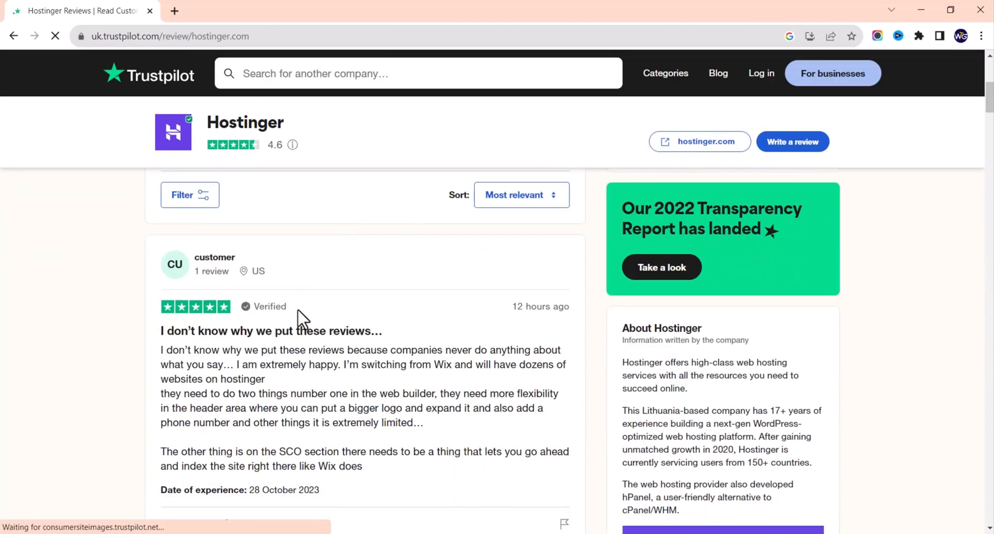
scroll(272, 331, down, 2)
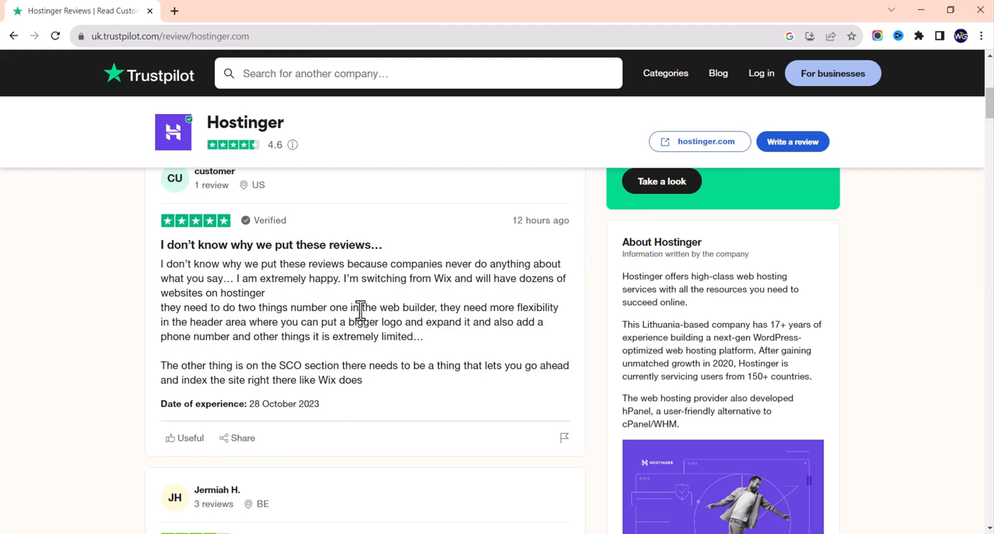
scroll(250, 326, down, 3)
scroll(249, 327, down, 2)
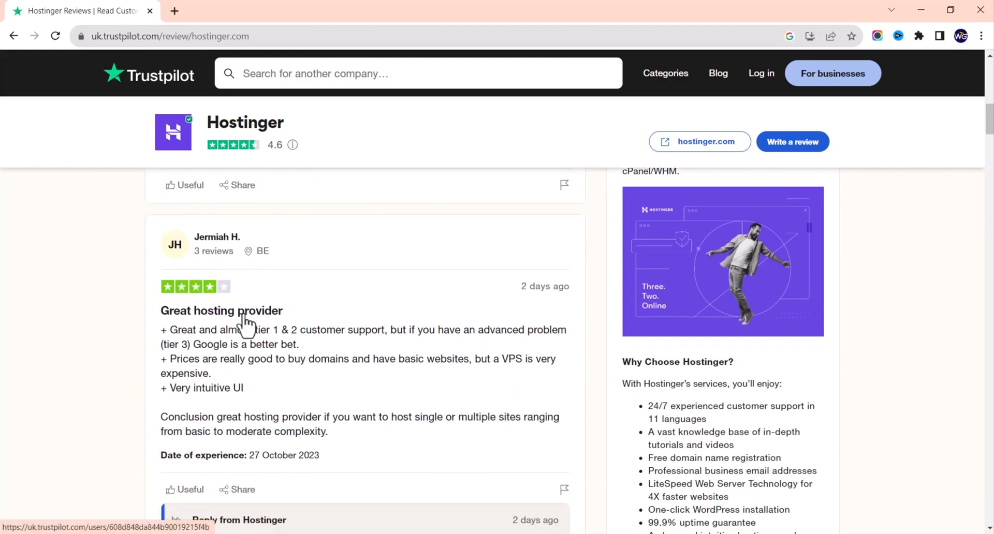
scroll(229, 316, down, 3)
Step: Finish reading Hostinger's reviews and open a new browser tab
scroll(228, 312, down, 5)
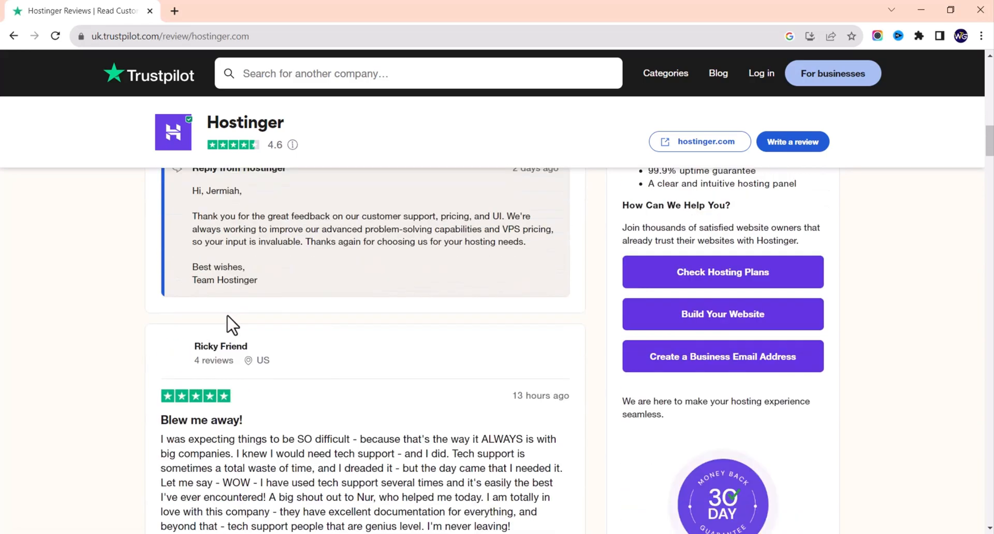
scroll(225, 327, down, 2)
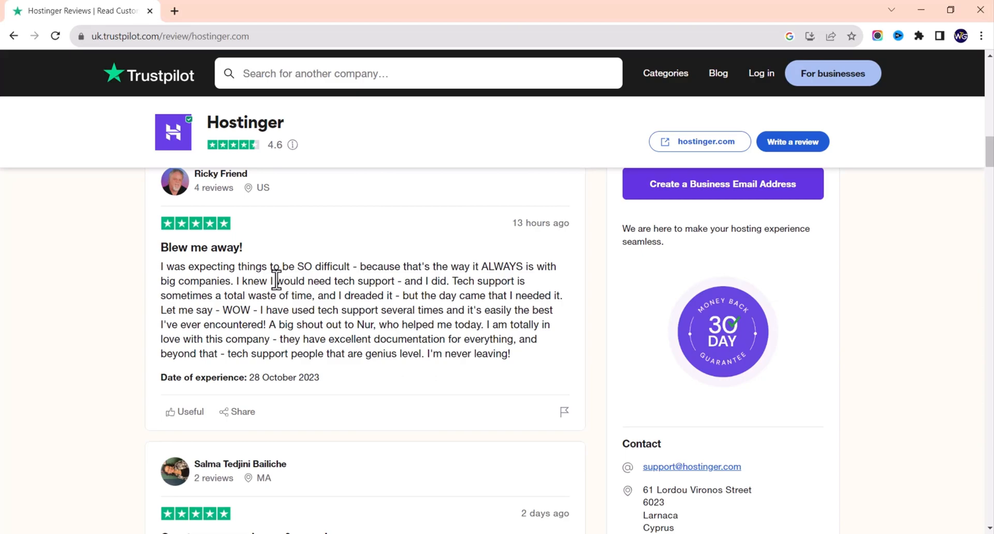
scroll(284, 304, down, 5)
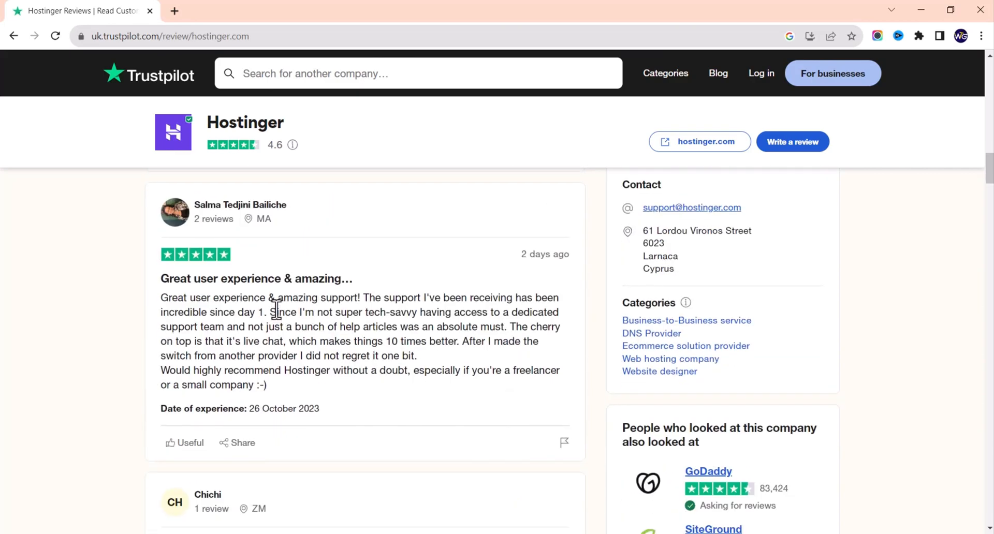
scroll(277, 310, down, 2)
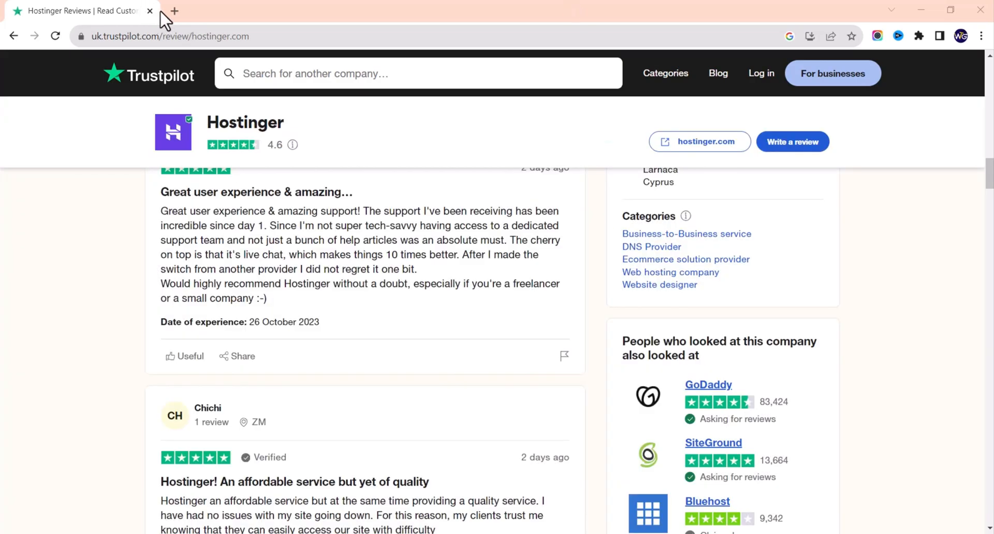
click(175, 11)
Step: Load namecheap.com and scroll through its homepage domain deals
text(na)
key(Return)
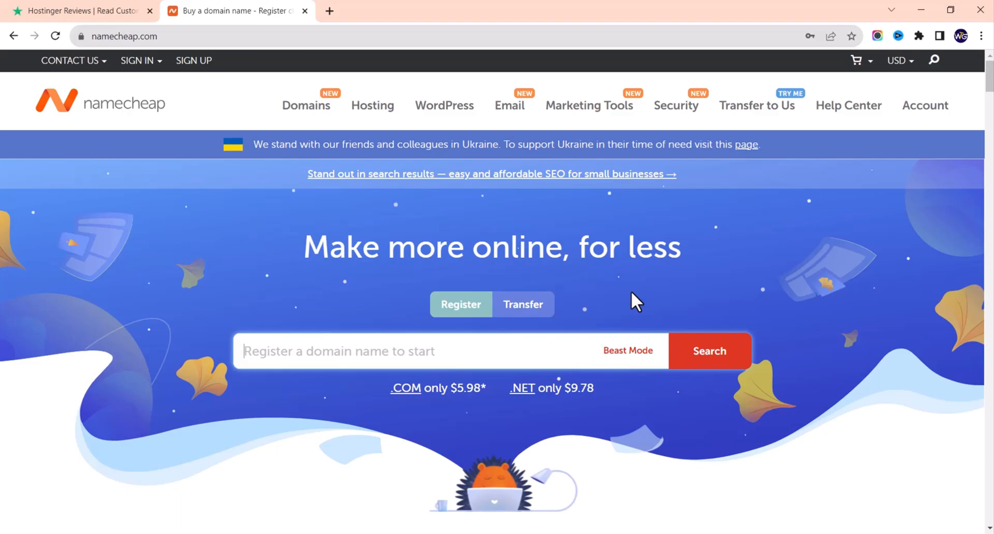
scroll(331, 248, down, 15)
scroll(294, 265, down, 10)
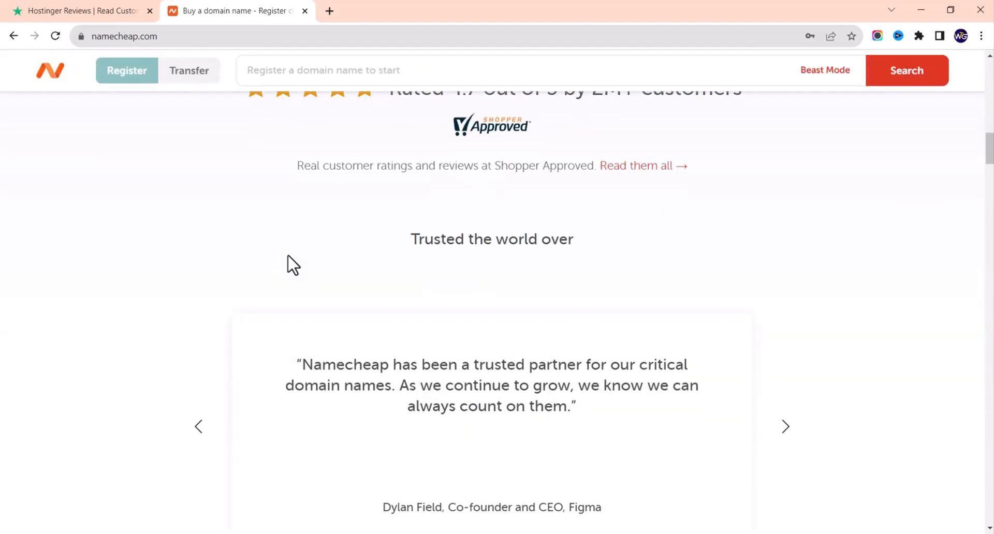
scroll(298, 249, up, 20)
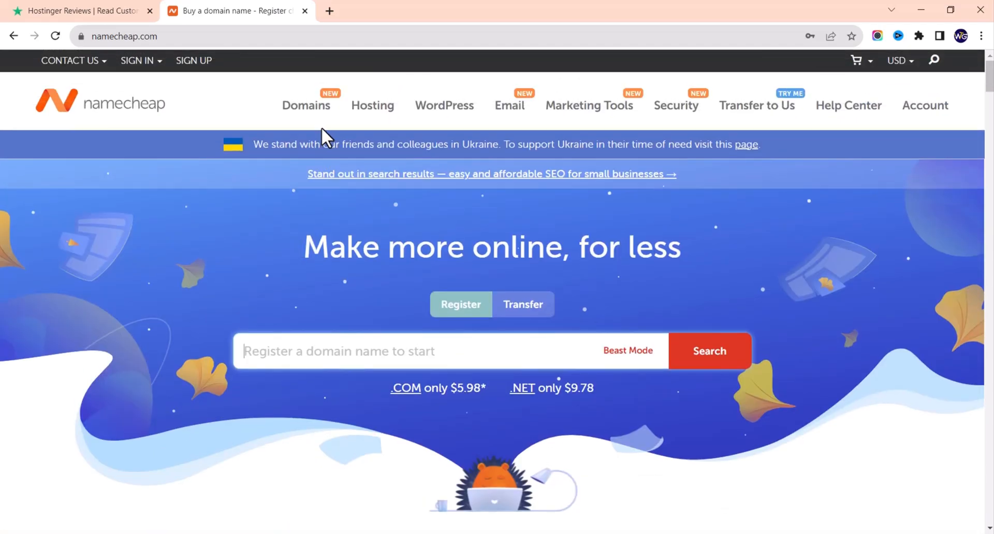
Step: Open Namecheap's Shared Hosting plans page from the Hosting menu
mouse_move(368, 116)
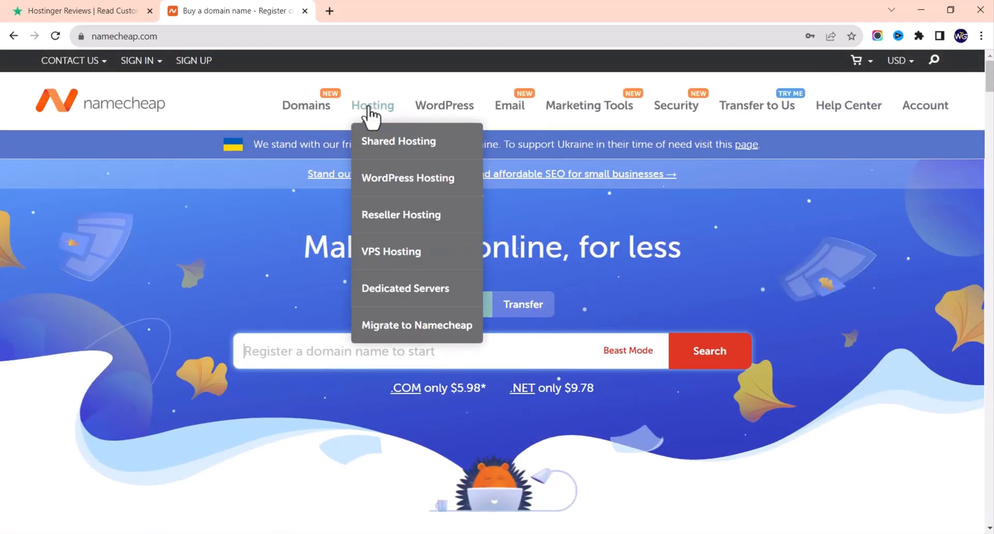
click(374, 149)
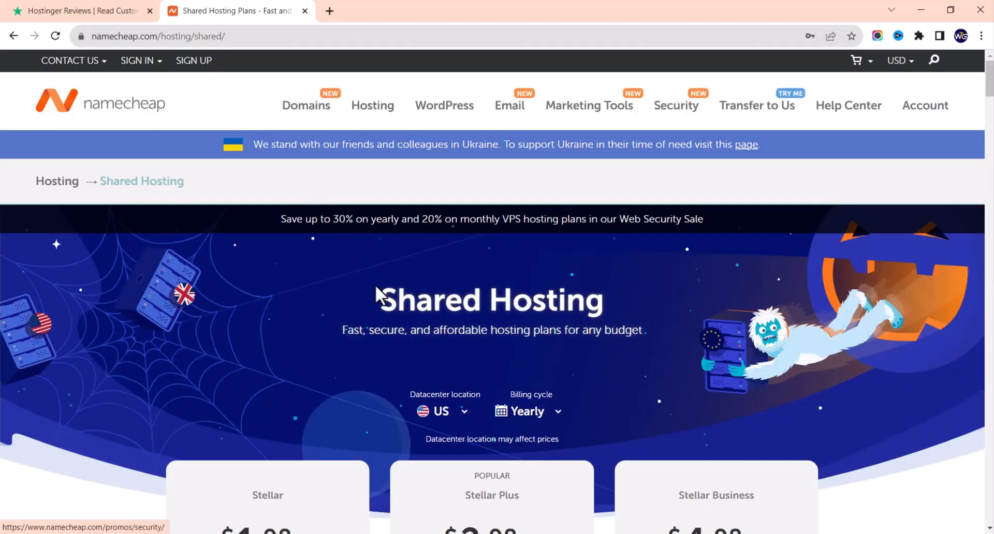
scroll(374, 288, down, 5)
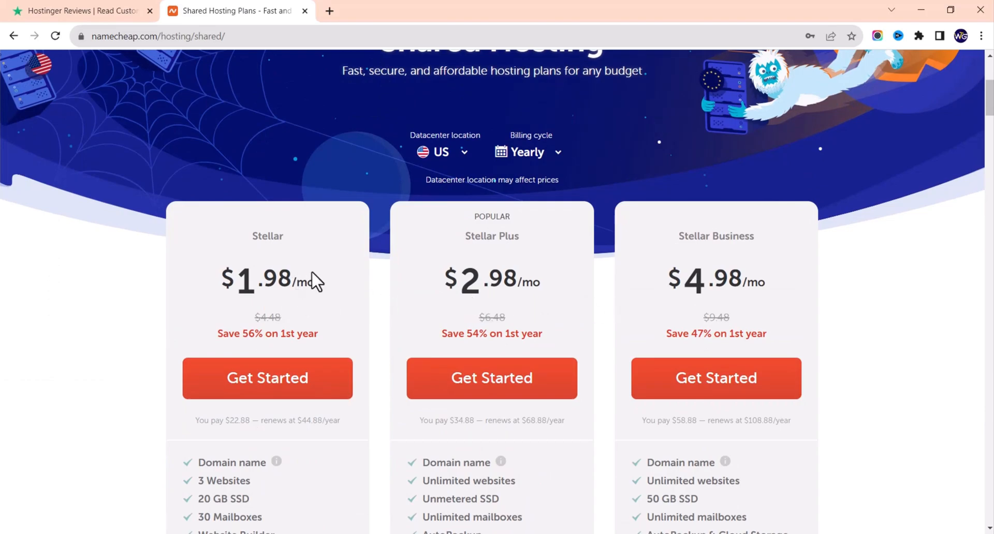
Step: Compare Monthly, Yearly and 2 Years billing, ending on Yearly at $1.98, $2.98 and $4.98/mo
click(543, 165)
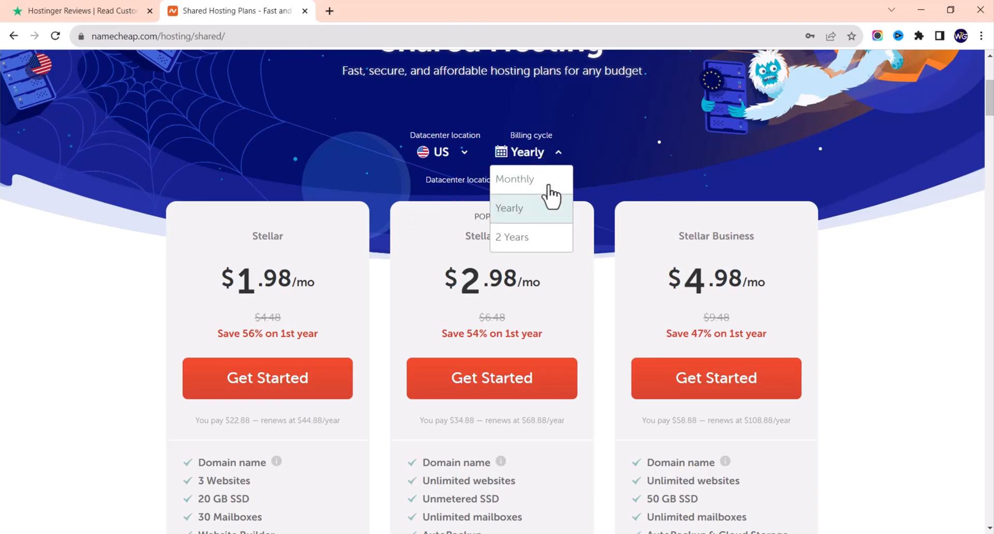
click(545, 178)
scroll(546, 171, down, 1)
click(541, 107)
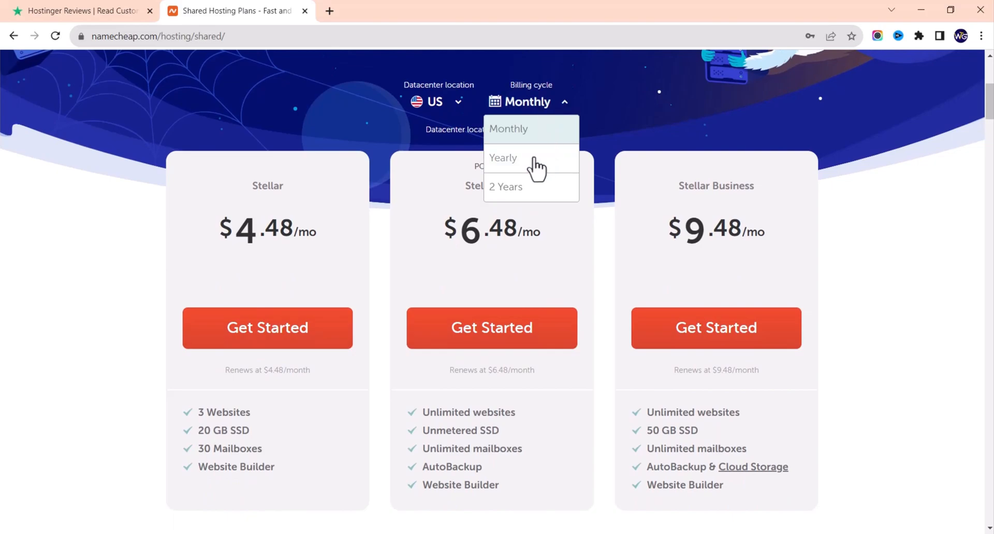
click(536, 165)
click(527, 114)
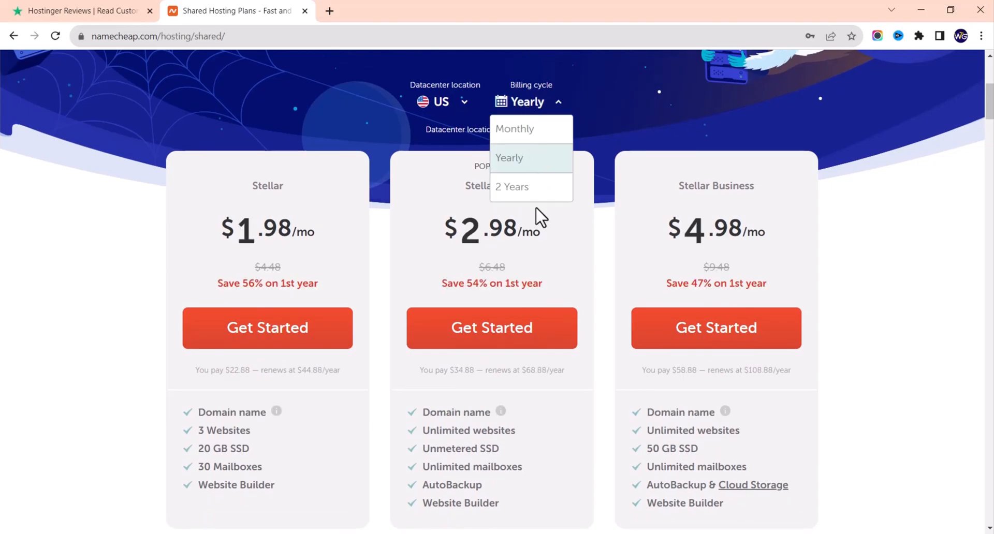
click(528, 189)
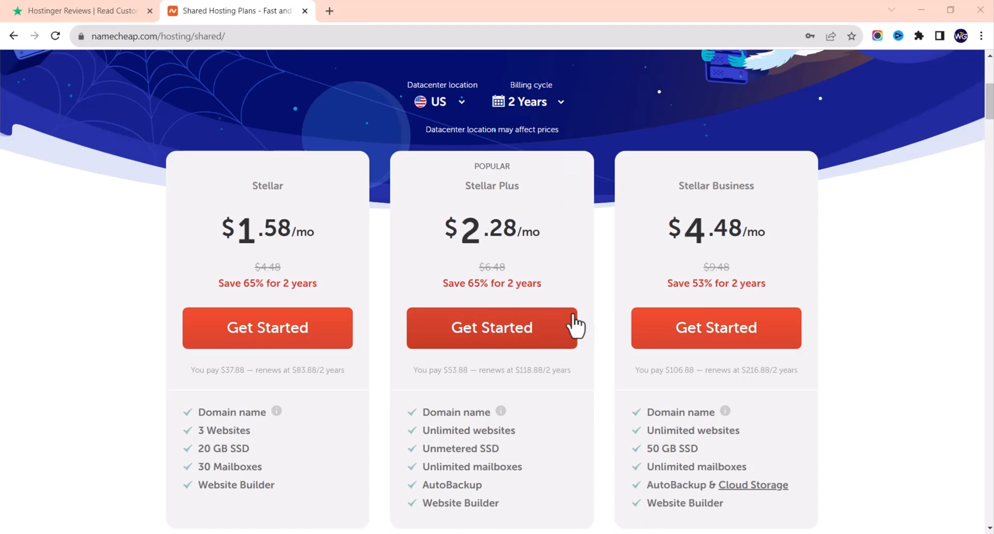
click(531, 109)
click(533, 158)
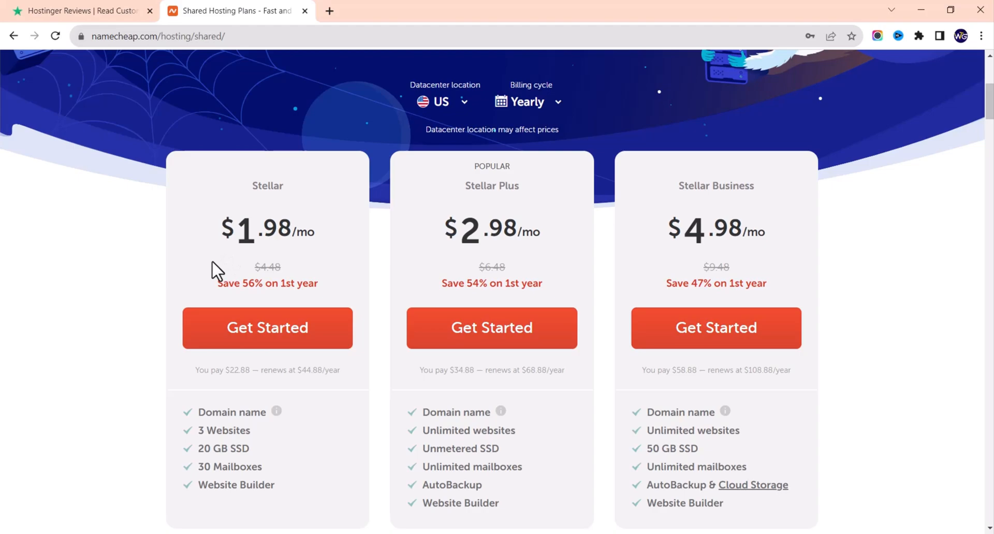
scroll(211, 262, down, 3)
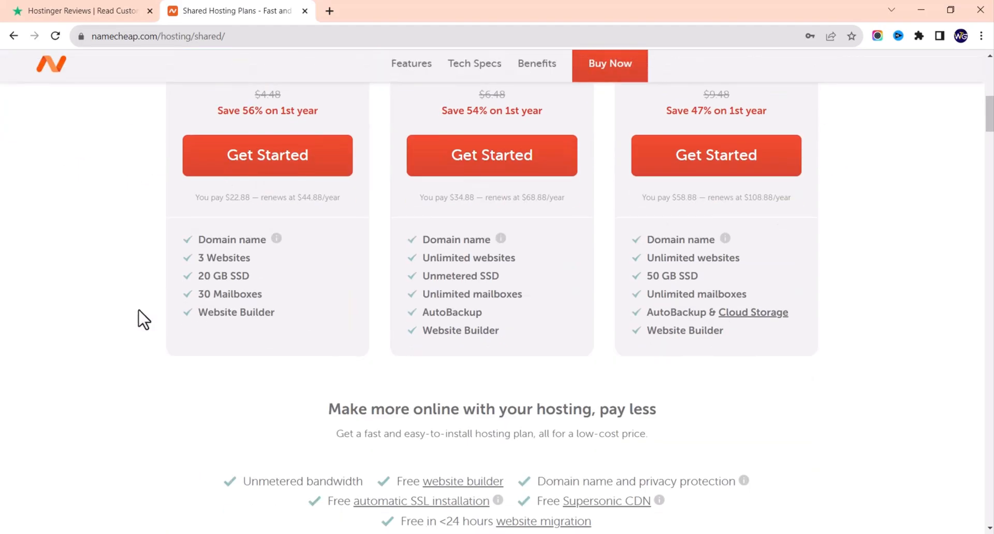
scroll(166, 228, up, 2)
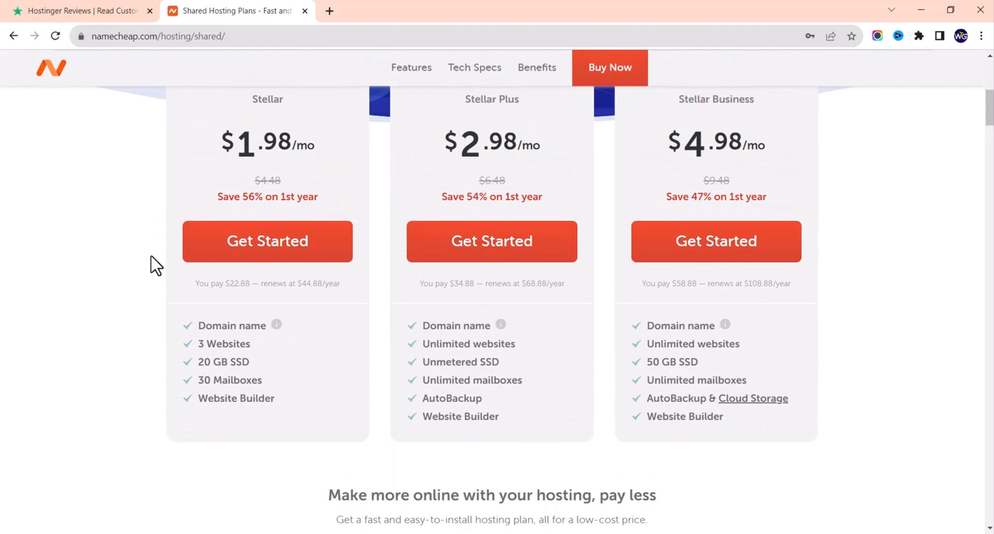
mouse_move(277, 332)
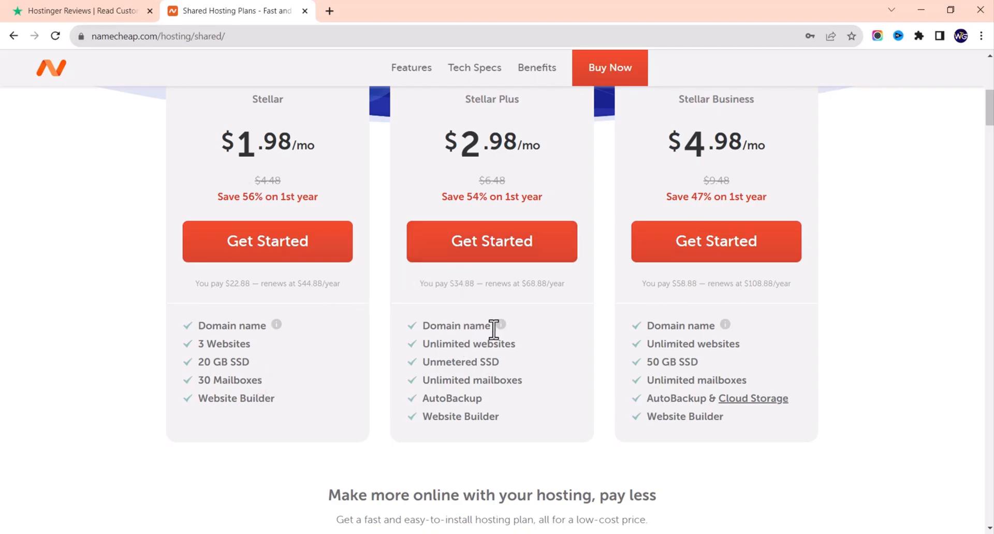
mouse_move(499, 327)
scroll(618, 328, up, 3)
scroll(621, 330, down, 3)
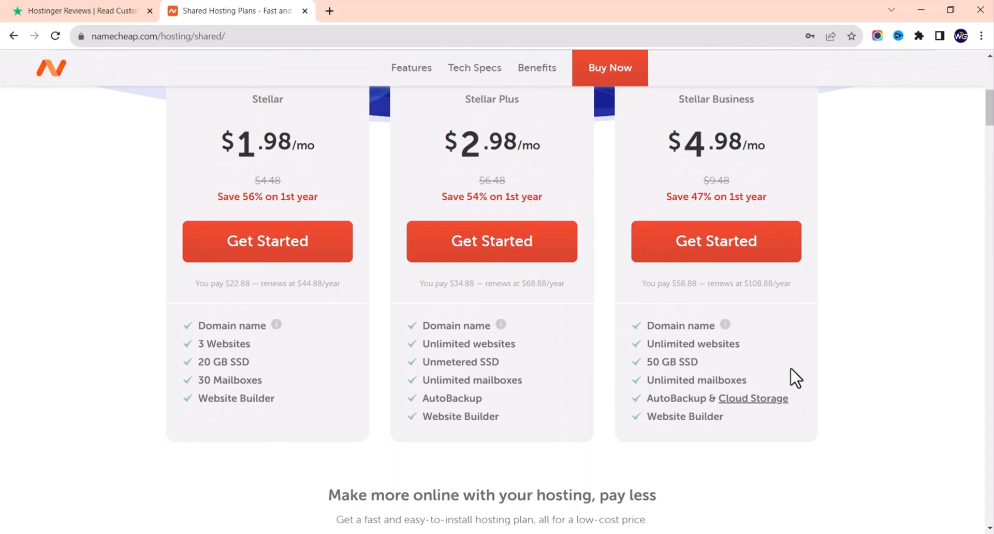
scroll(566, 373, up, 2)
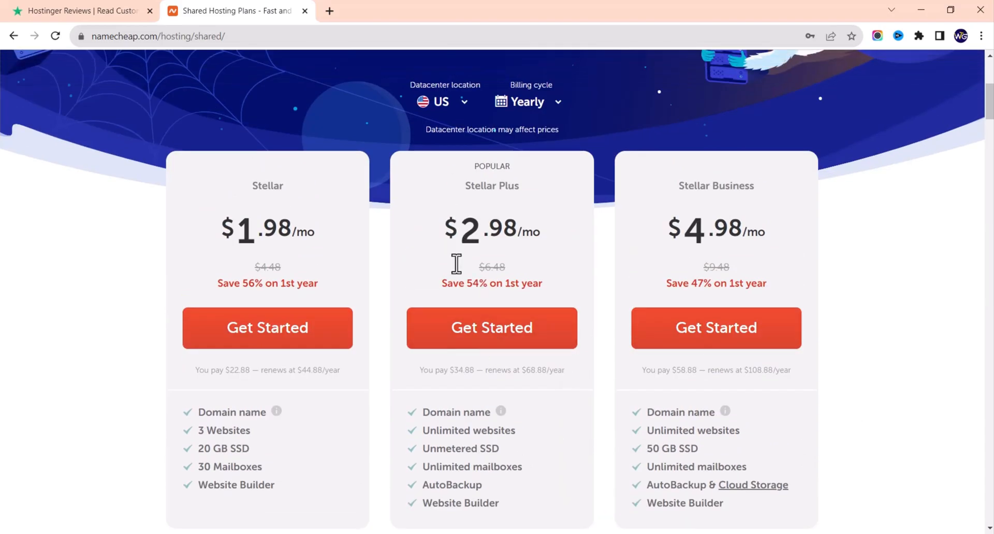
Step: Start a Stellar Plus order ($34.88/yr) and set the domain connection to New Domain Name
click(480, 334)
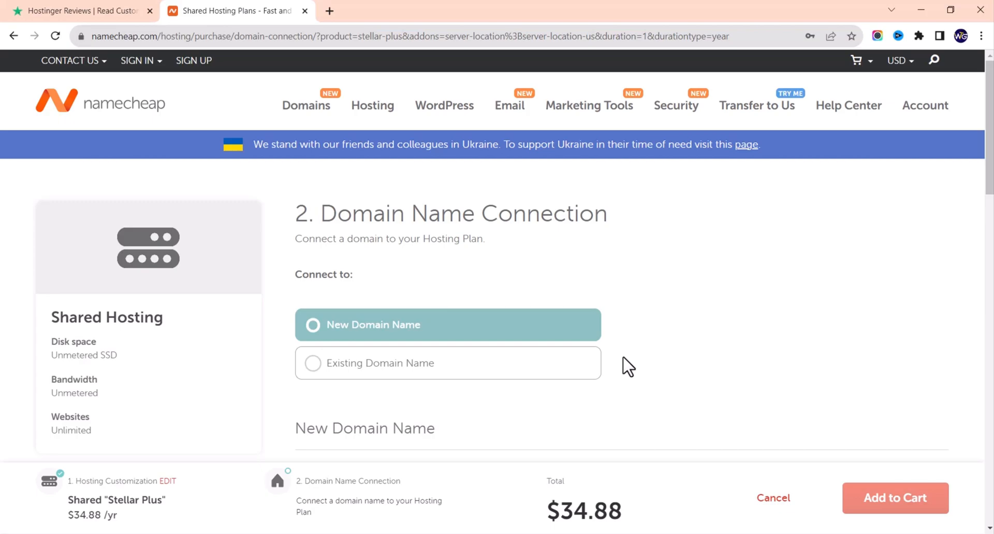
scroll(628, 367, down, 3)
click(362, 199)
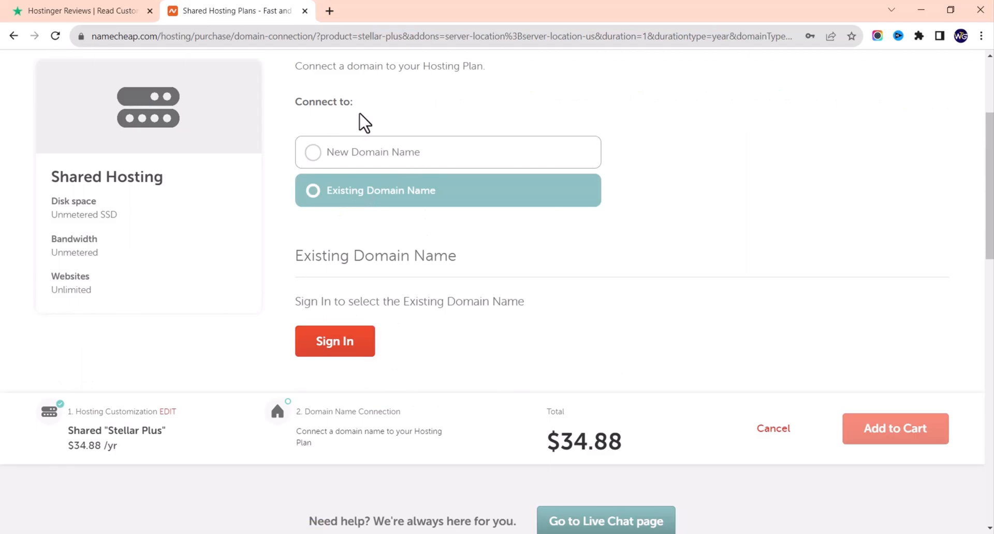
click(387, 155)
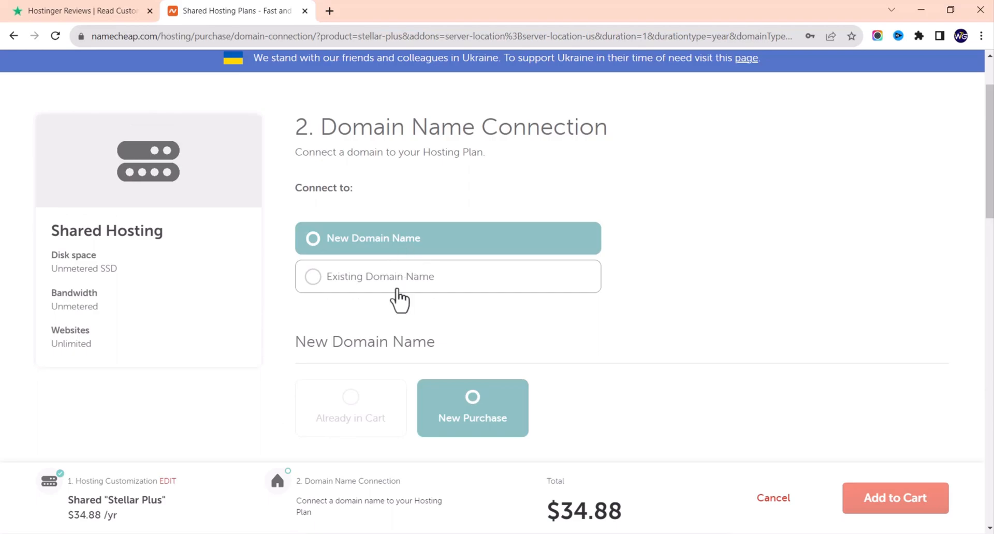
scroll(414, 331, down, 2)
scroll(497, 344, down, 2)
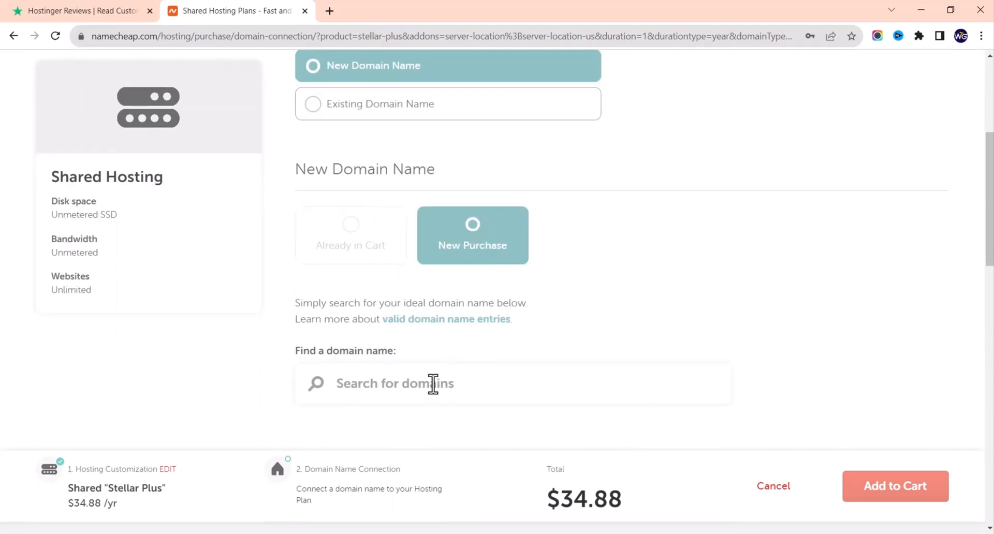
Step: Search for webtechstore and review its TLD results, finding the .com taken
scroll(434, 378, down, 1)
click(445, 311)
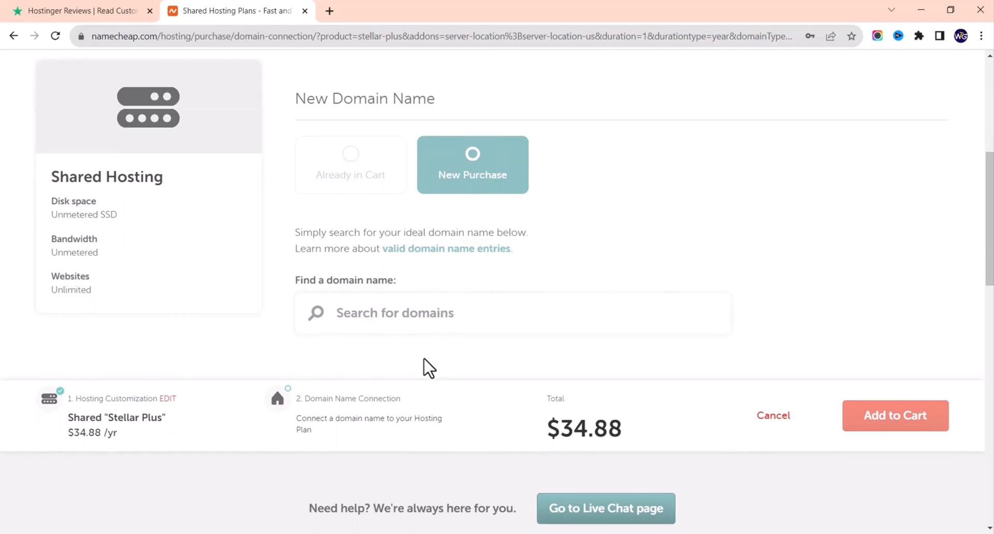
text(webs)
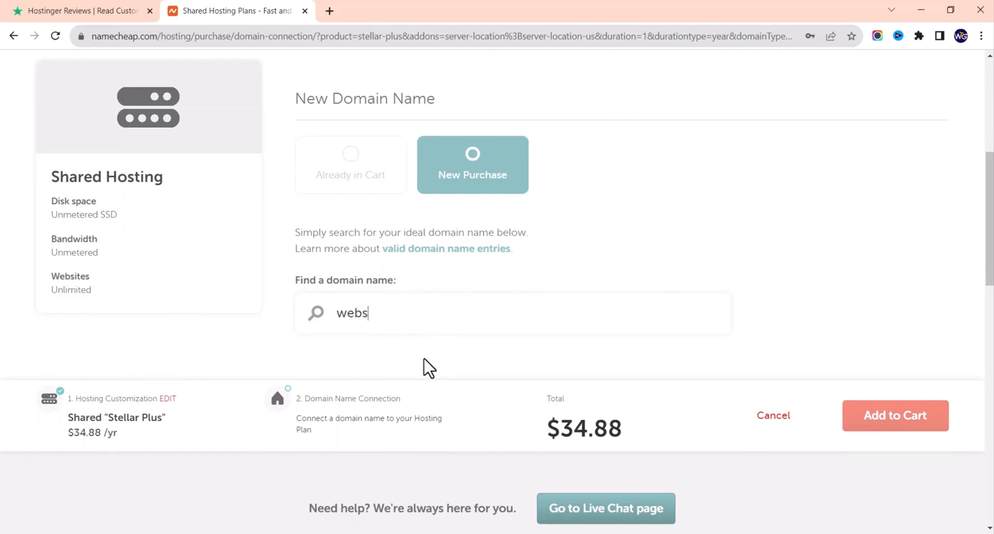
text(t)
key(BackSpace)
key(BackSpace)
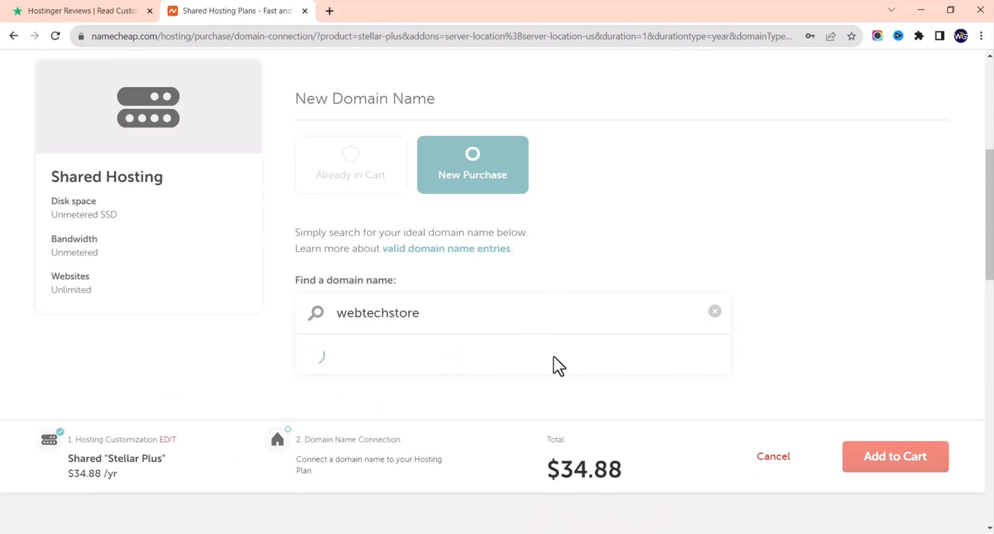
scroll(518, 355, down, 4)
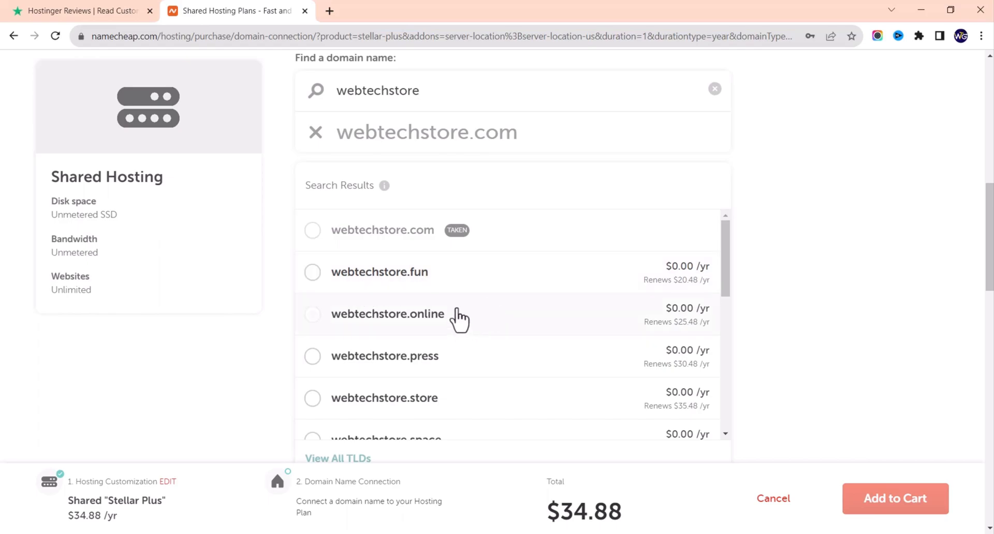
scroll(459, 326, down, 3)
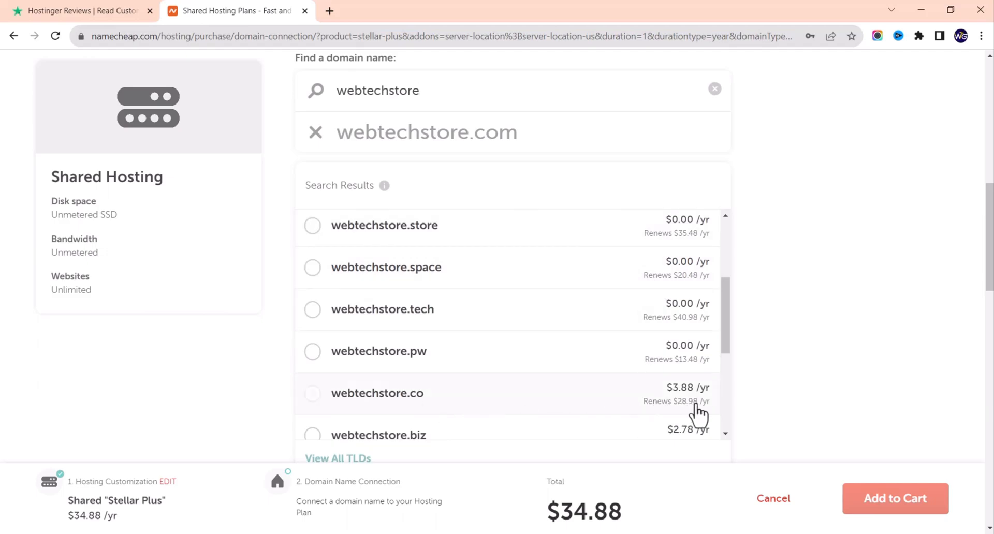
scroll(635, 401, down, 4)
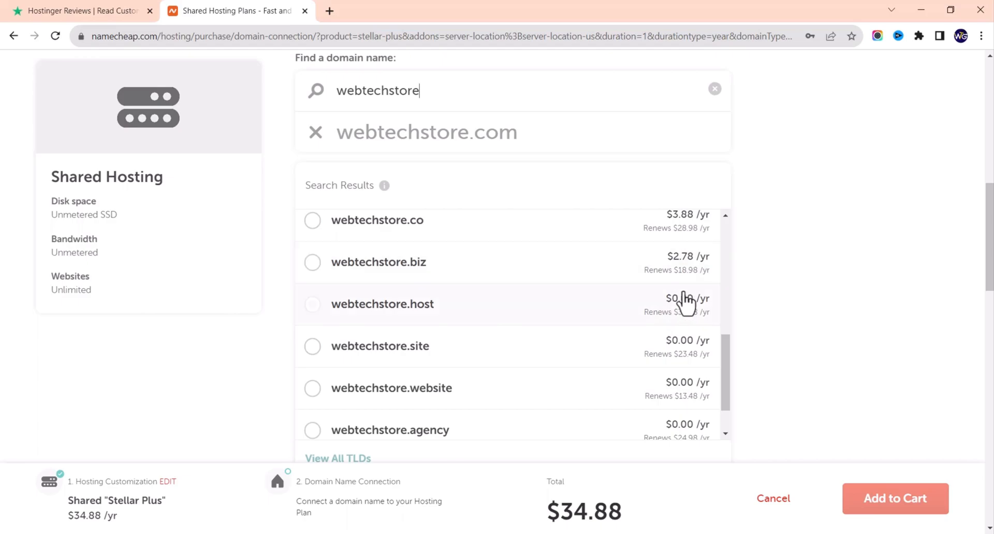
scroll(625, 361, down, 3)
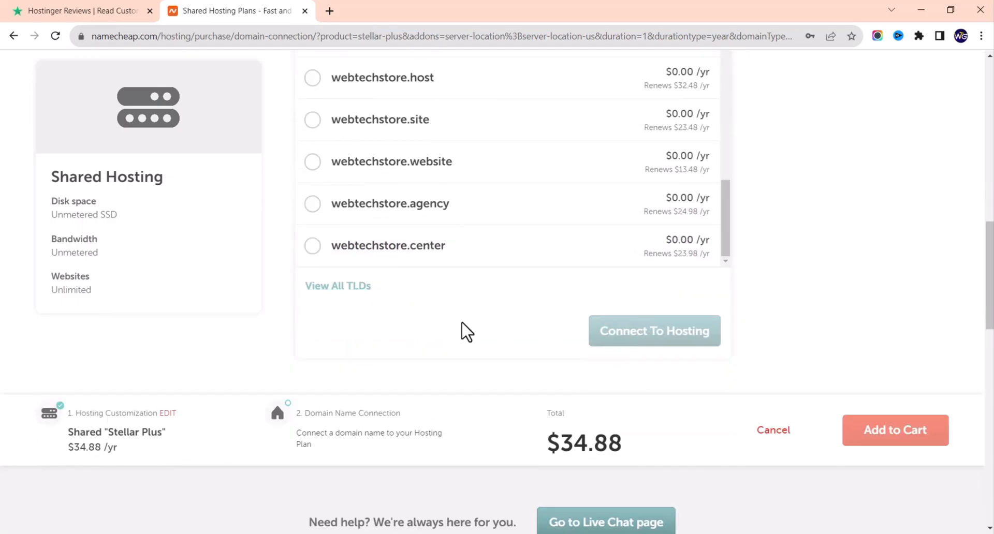
Step: Change the search to webtechguidestore, getting webtechguidestore.com available at $5.48/yr
scroll(466, 333, up, 5)
scroll(462, 326, up, 1)
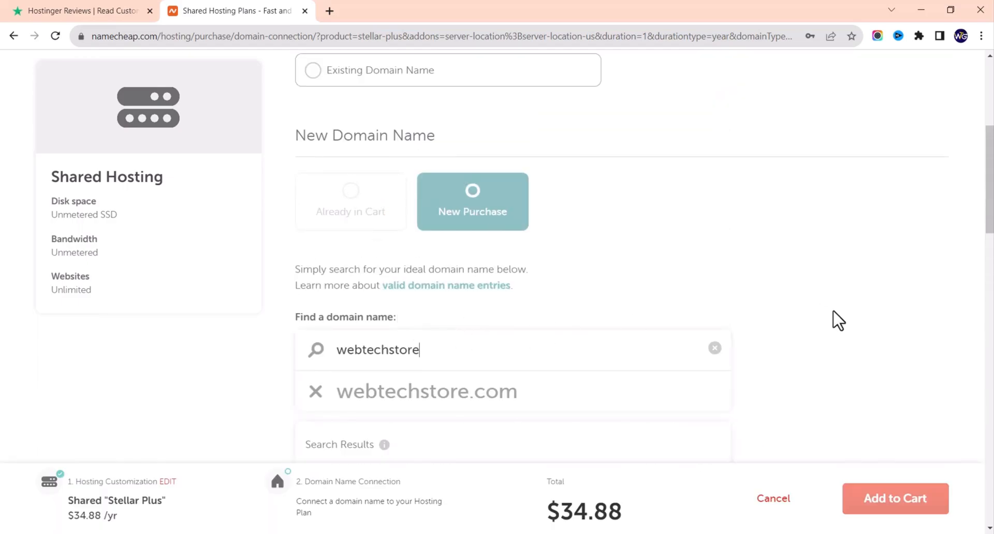
scroll(830, 326, down, 1)
scroll(830, 334, down, 1)
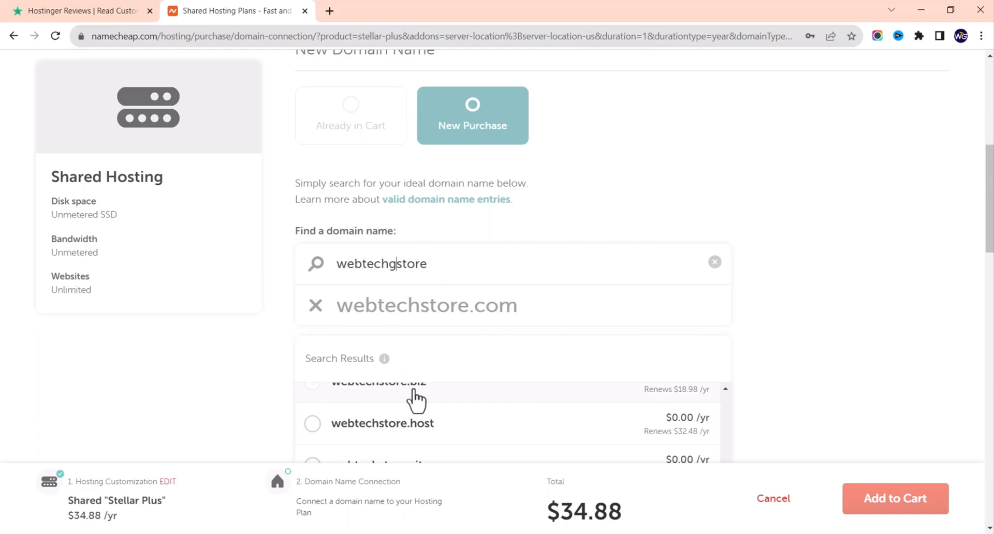
text(uide)
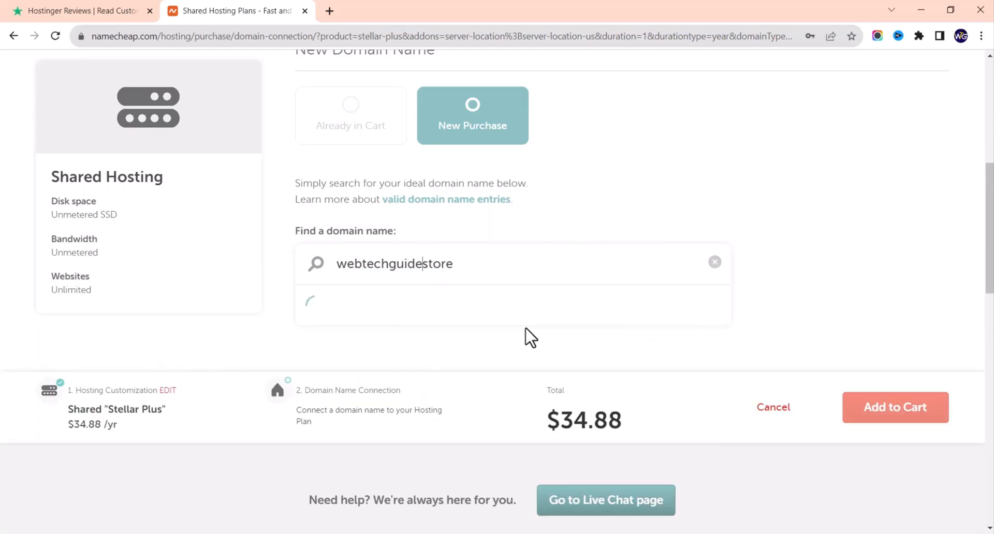
scroll(610, 298, down, 3)
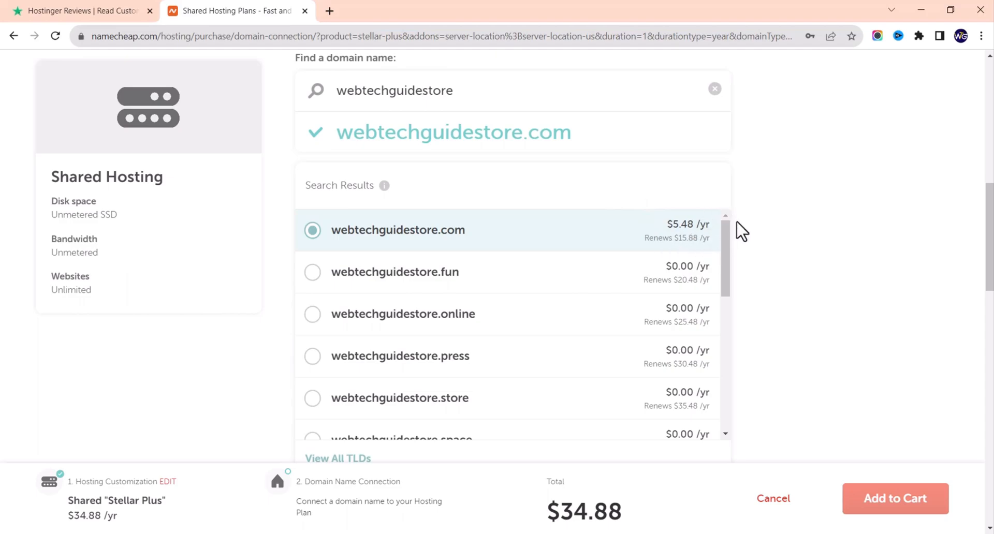
Step: Connect webtechguidestore.com to Stellar Plus hosting and add the $40.54 bundle to the cart
scroll(739, 230, down, 6)
scroll(481, 210, up, 2)
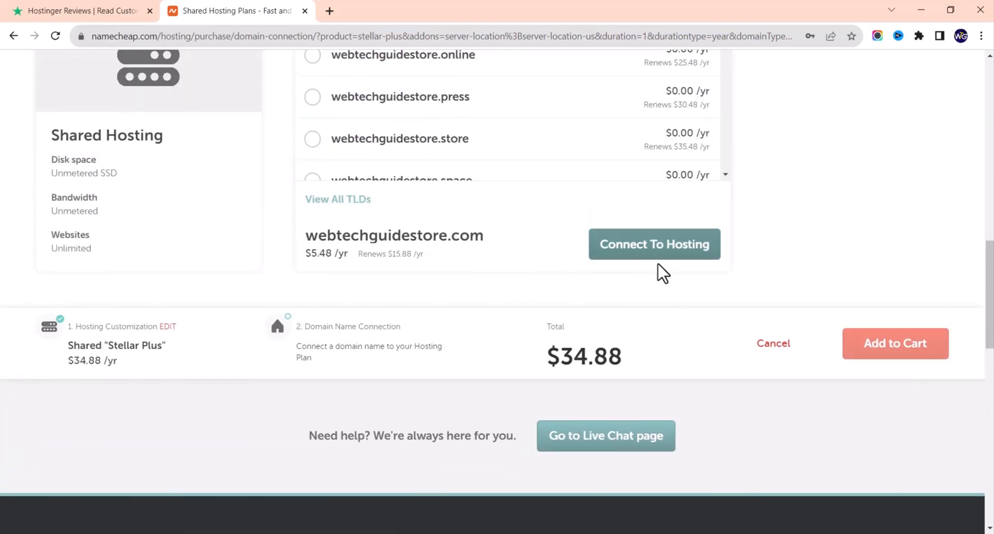
click(673, 257)
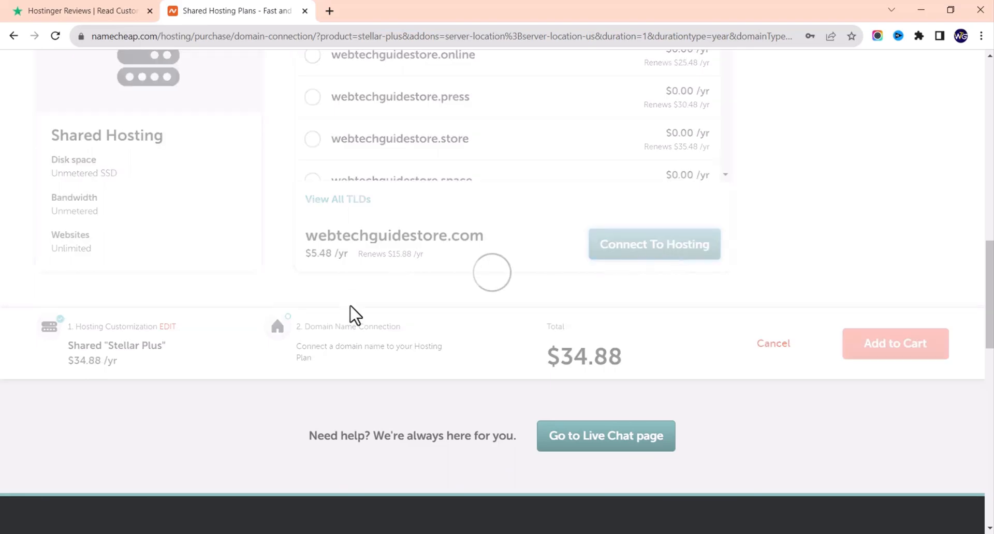
scroll(362, 244, up, 3)
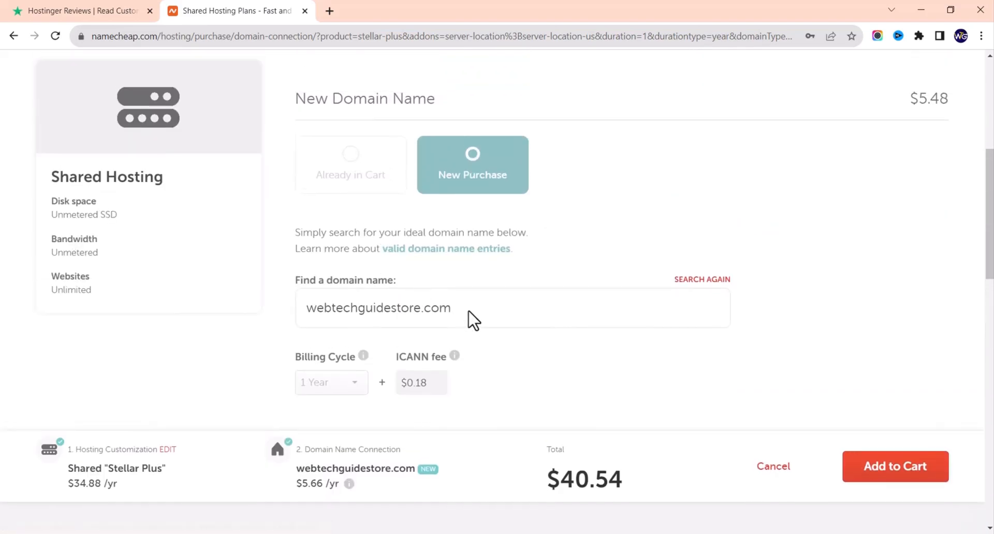
scroll(518, 363, down, 2)
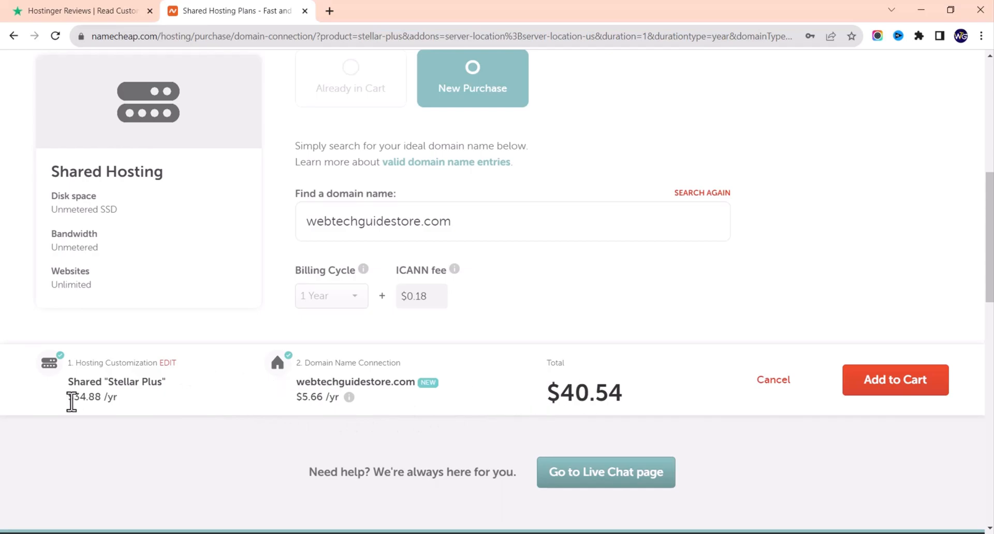
scroll(575, 356, down, 2)
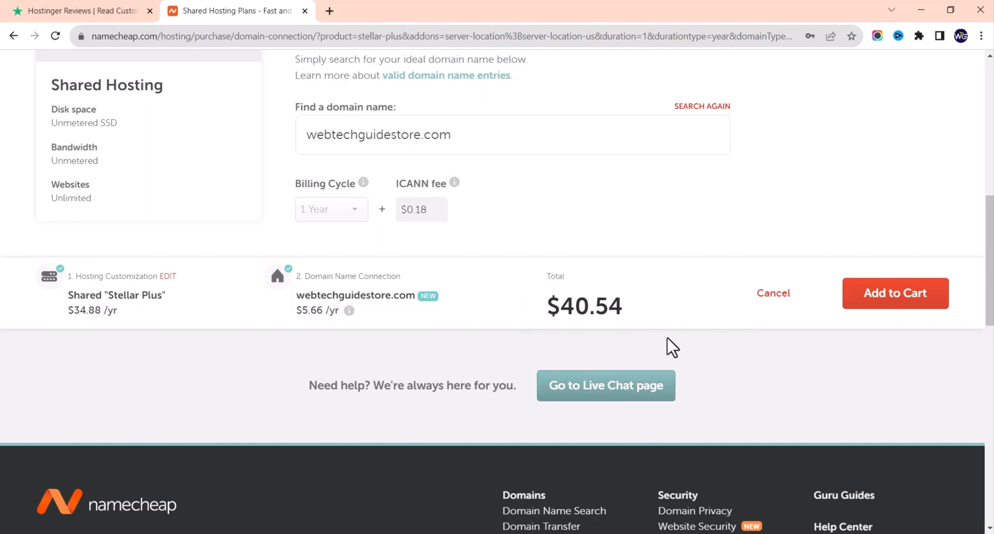
click(906, 293)
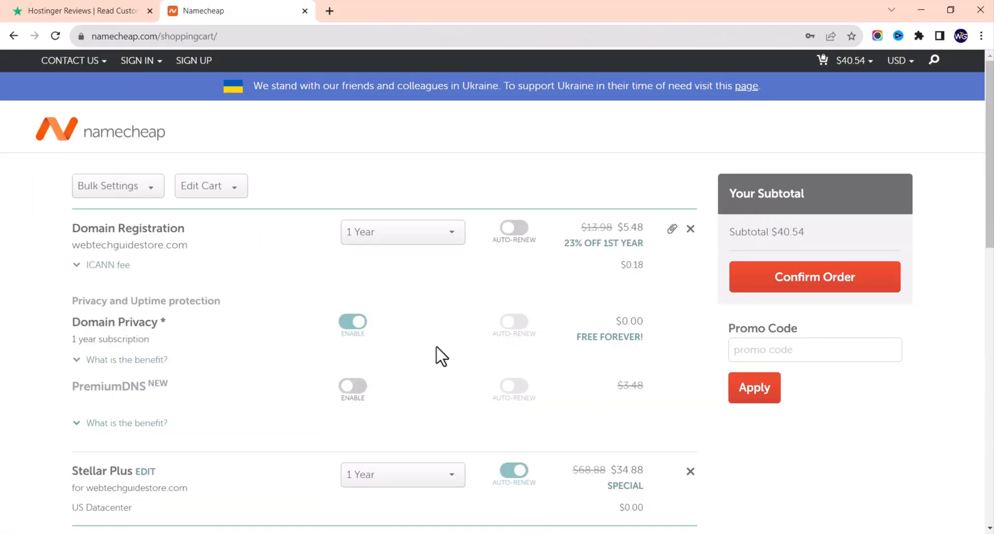
Step: Review the $40.54 cart with webtechguidestore.com and Stellar Plus, then confirm the order
scroll(441, 356, down, 8)
scroll(381, 329, up, 3)
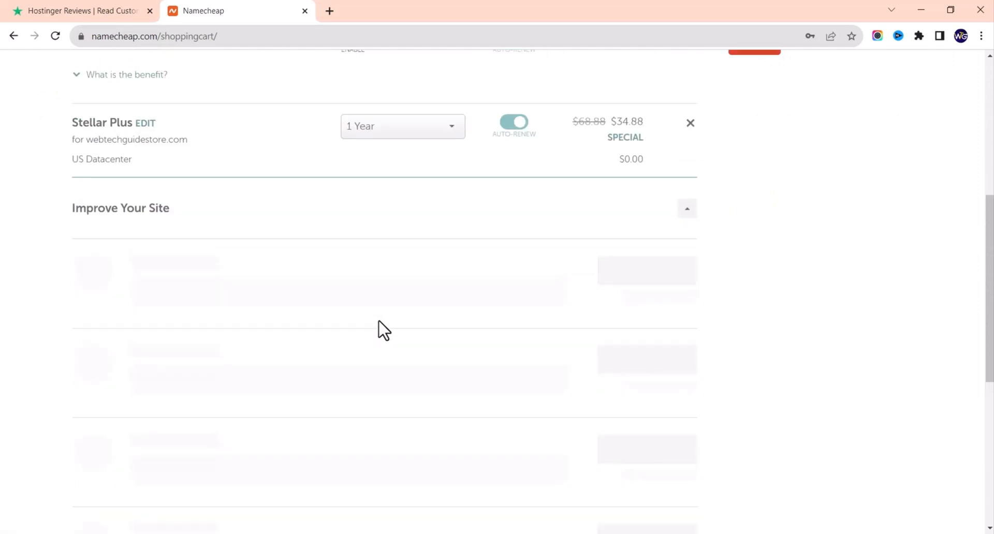
scroll(384, 330, up, 7)
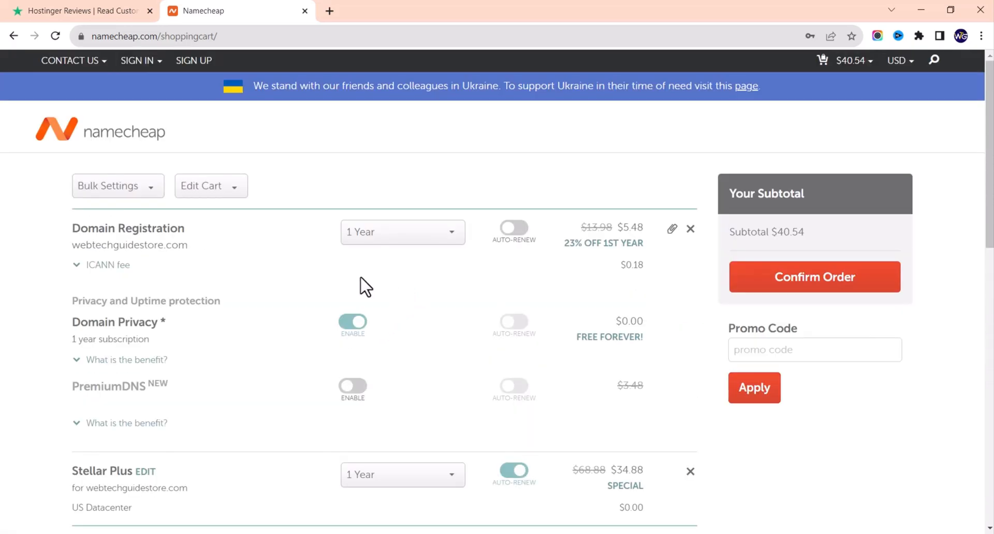
scroll(362, 284, down, 3)
scroll(378, 282, up, 3)
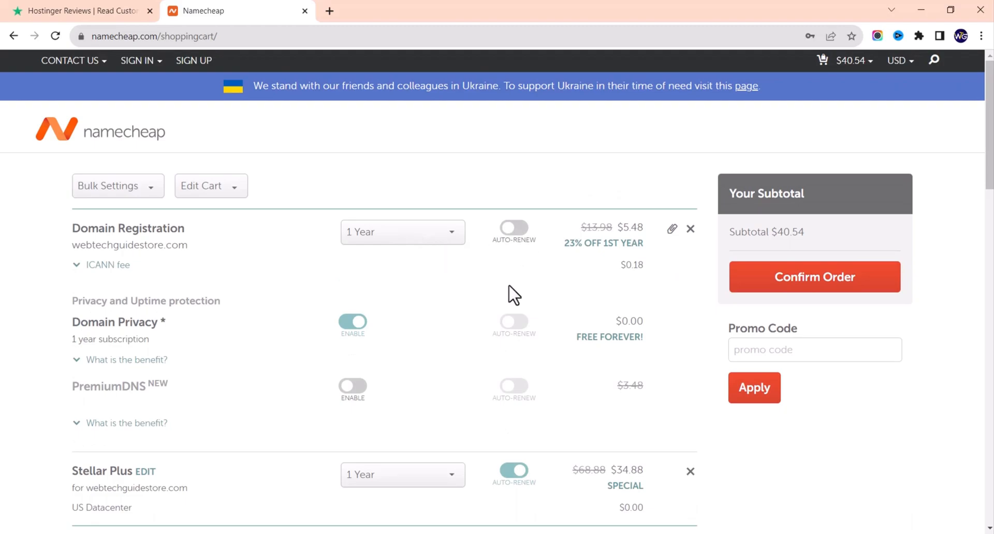
scroll(367, 324, down, 5)
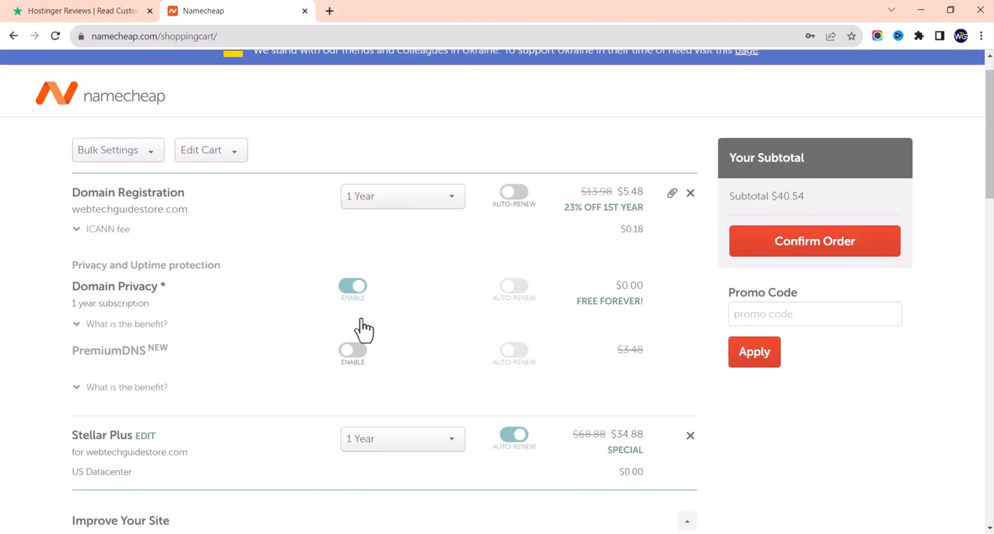
scroll(367, 341, down, 2)
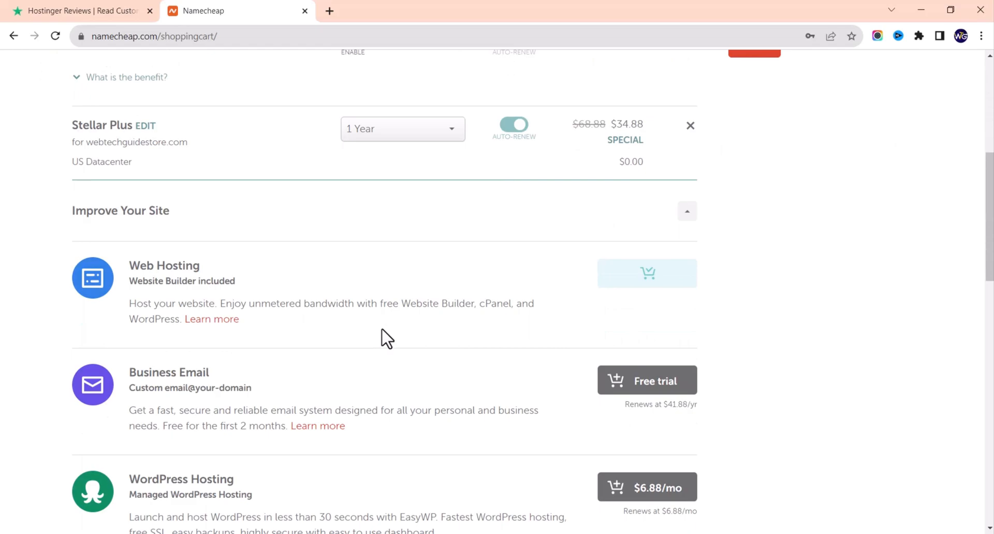
scroll(306, 311, down, 2)
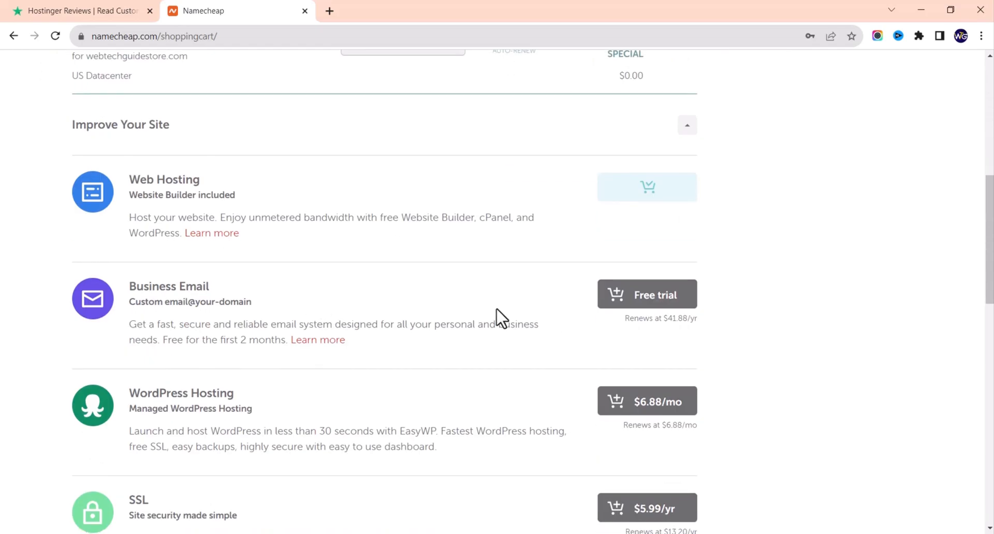
scroll(476, 324, down, 3)
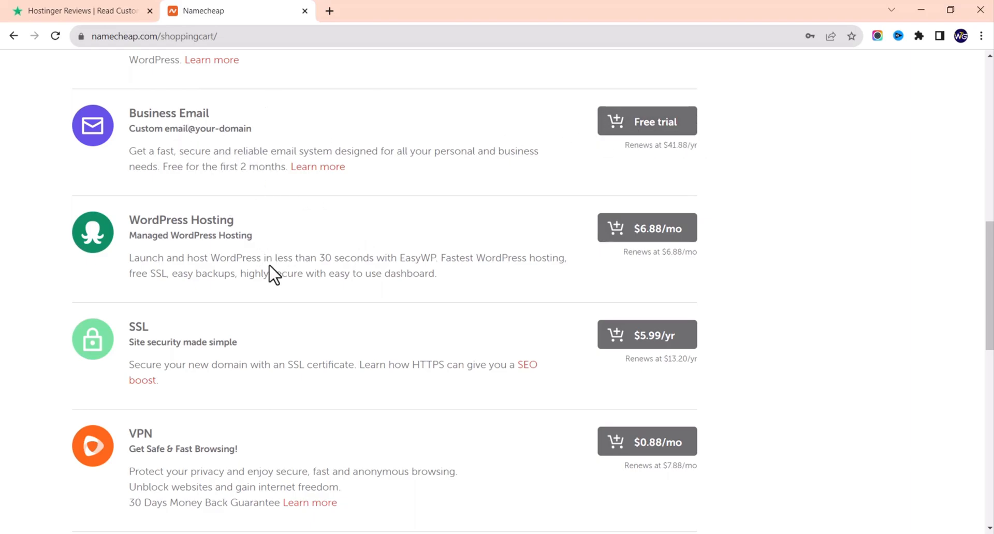
scroll(223, 230, down, 3)
scroll(217, 217, down, 8)
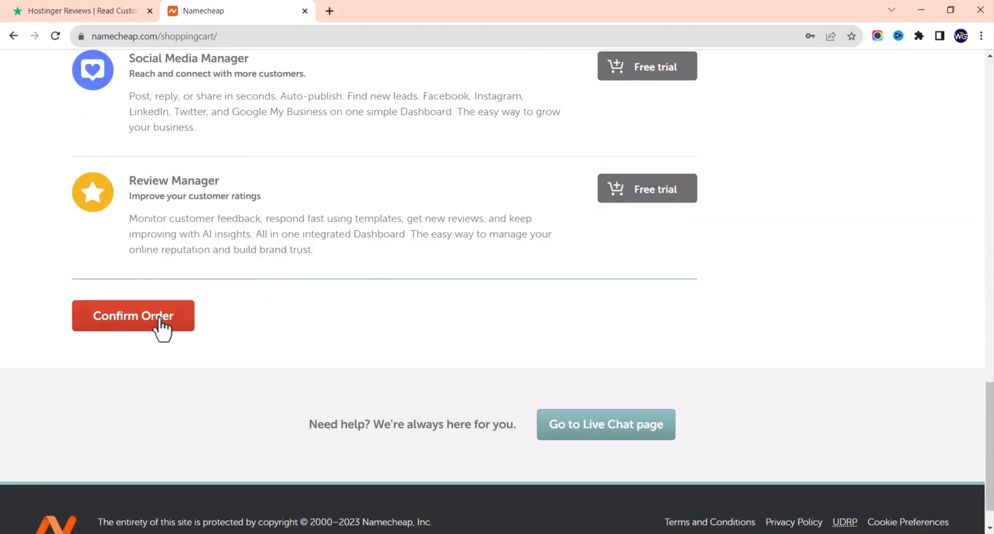
click(162, 327)
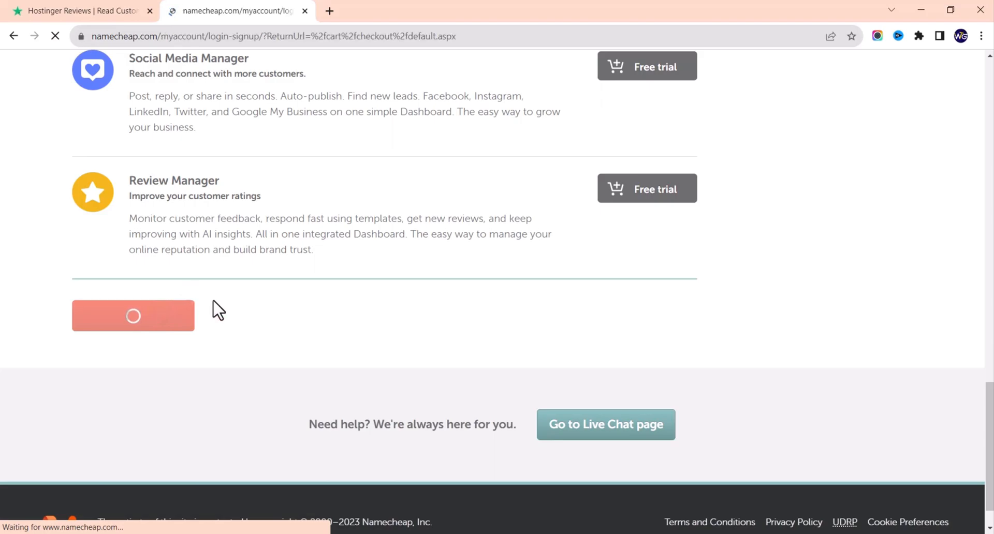
Step: Sign in on the Login/Signup page and continue checkout to the Billing step
scroll(372, 301, down, 3)
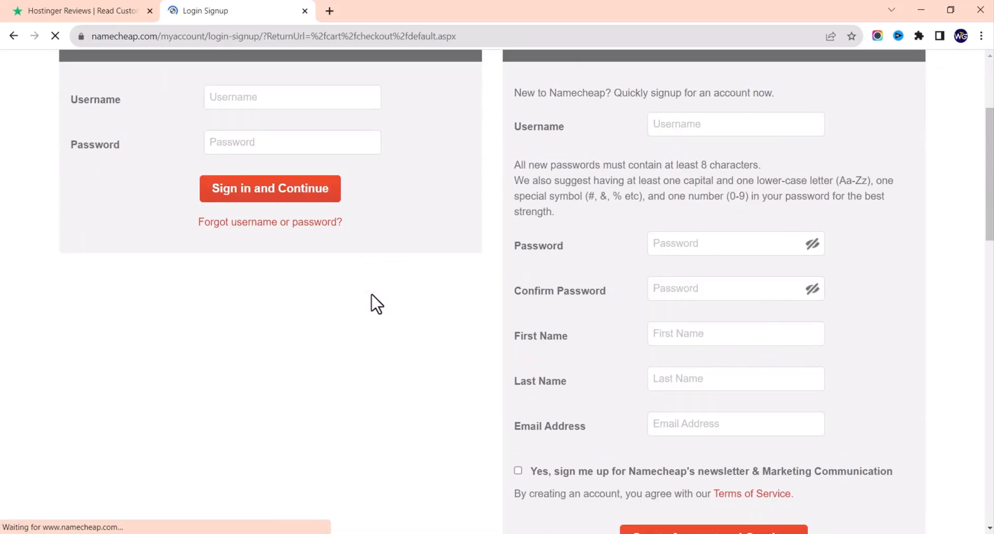
scroll(355, 293, up, 3)
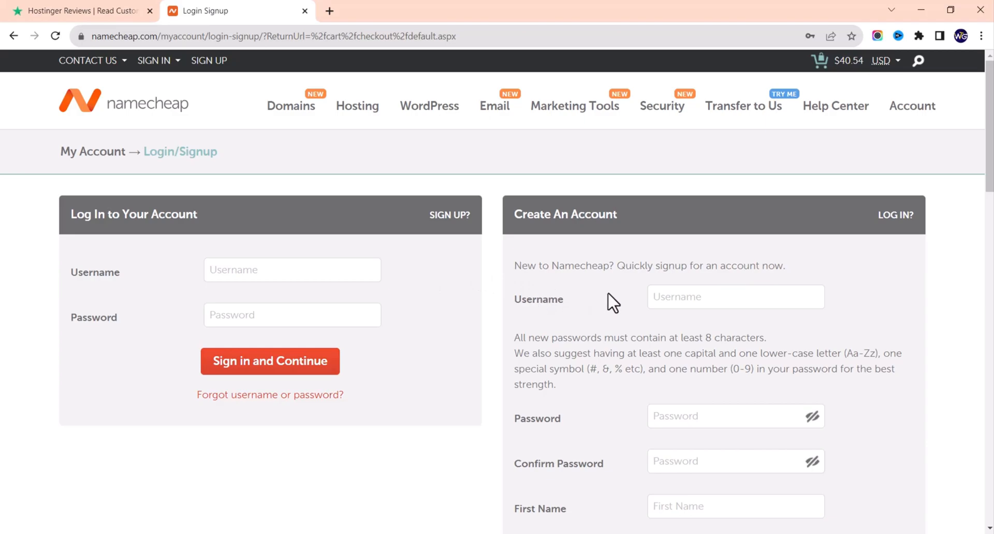
scroll(676, 202, down, 8)
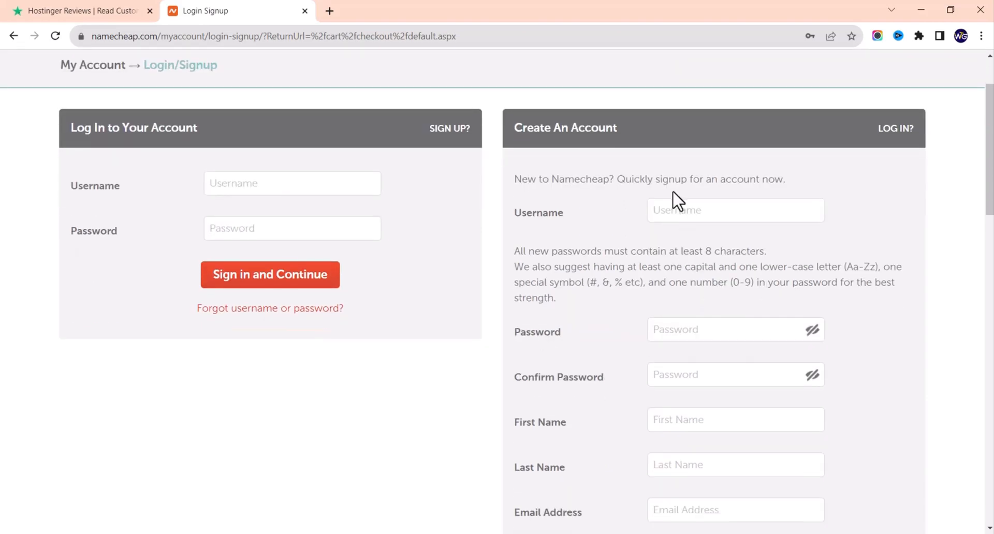
scroll(613, 231, up, 7)
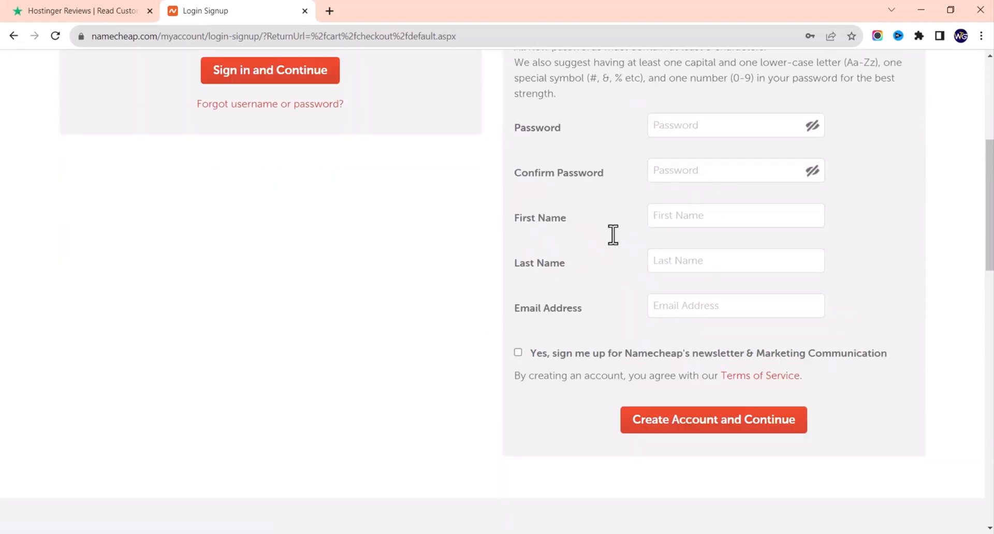
scroll(614, 234, down, 2)
scroll(616, 244, down, 2)
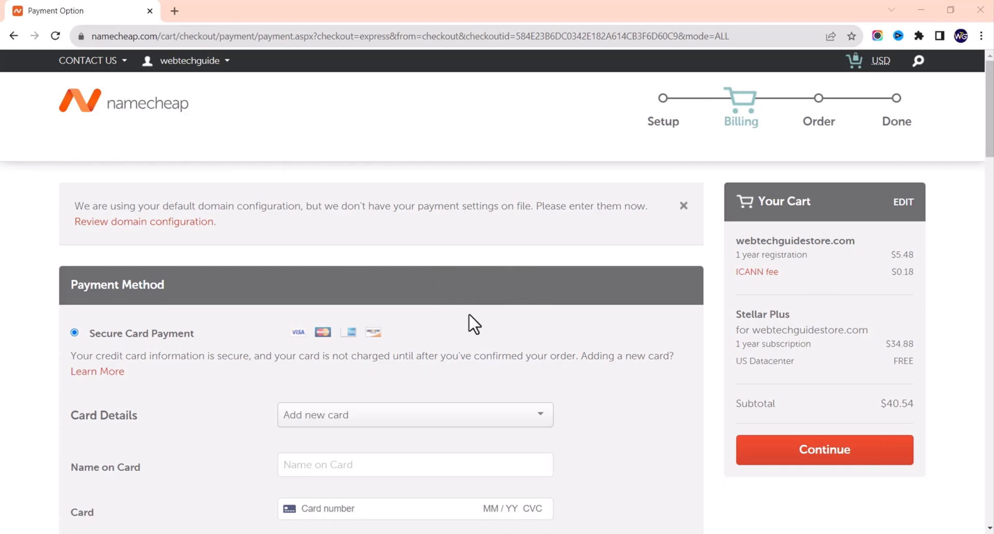
Step: Look over the Payment Method and billing address form before moving to the account Dashboard
scroll(474, 324, down, 2)
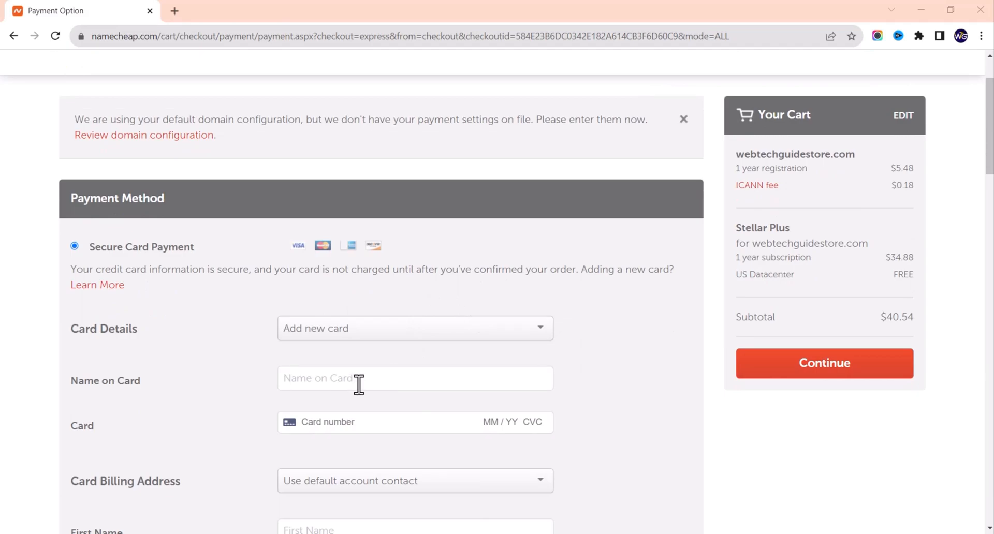
scroll(364, 377, down, 2)
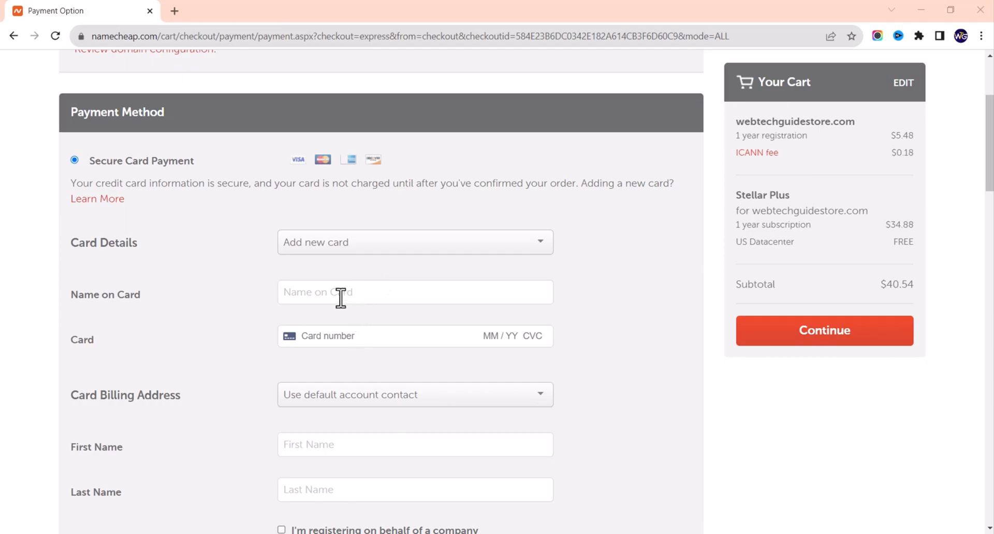
scroll(393, 413, down, 10)
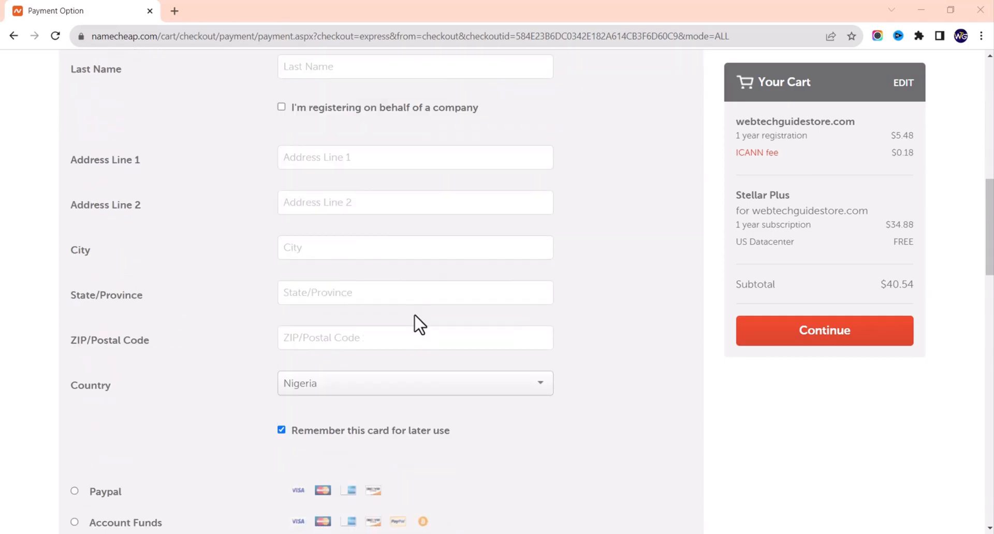
scroll(415, 325, down, 1)
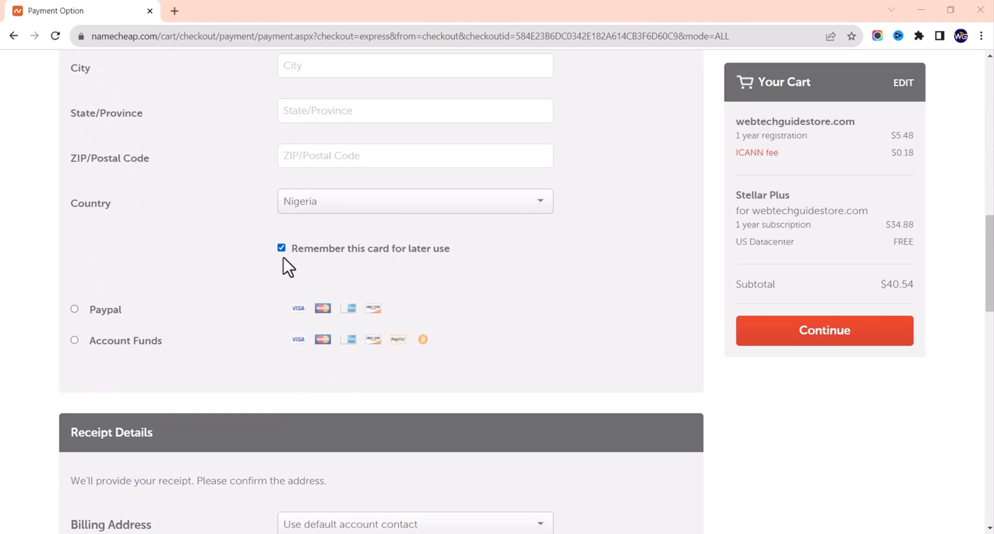
scroll(328, 316, down, 13)
scroll(309, 332, down, 1)
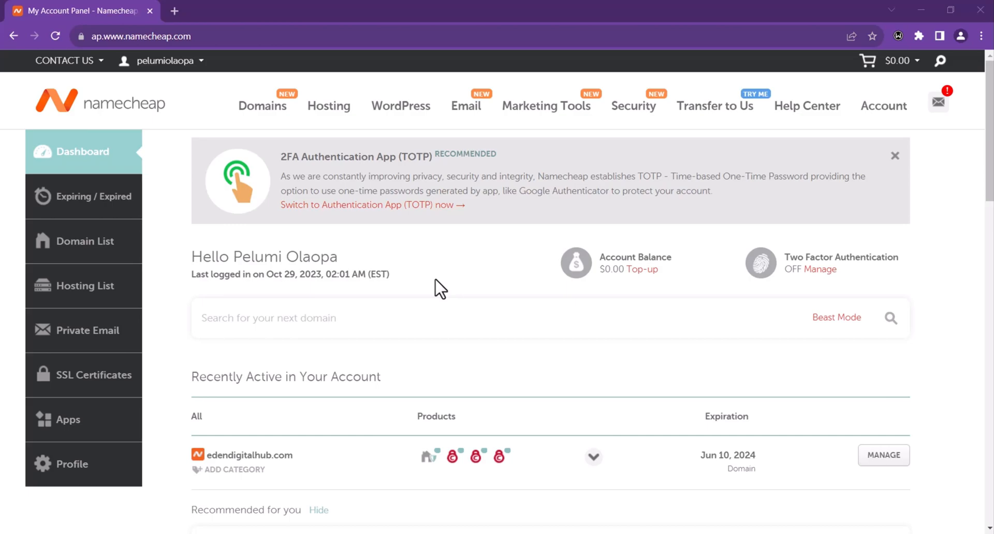
Step: From the Hosting List, launch cPanel for the Stellar hosting subscription
scroll(468, 273, down, 2)
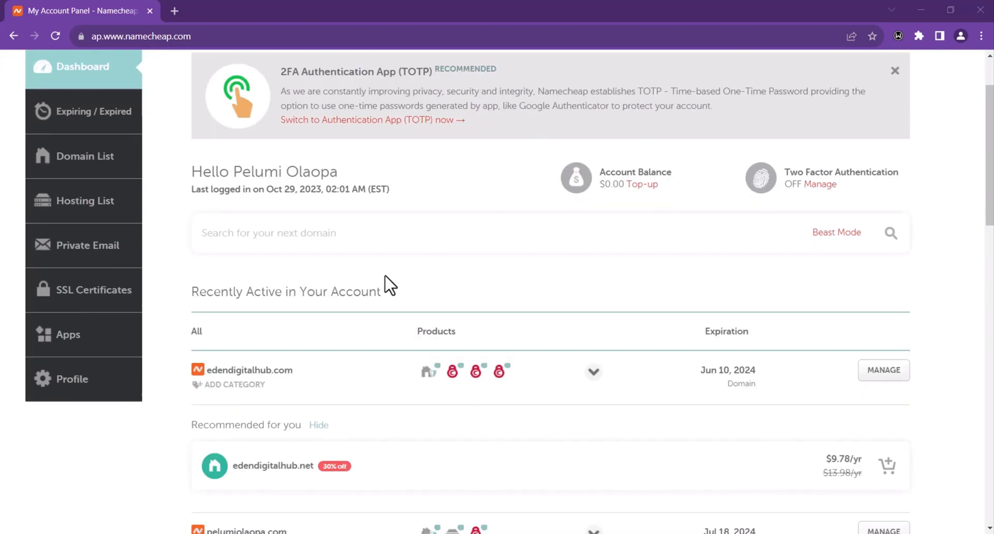
scroll(251, 386, down, 5)
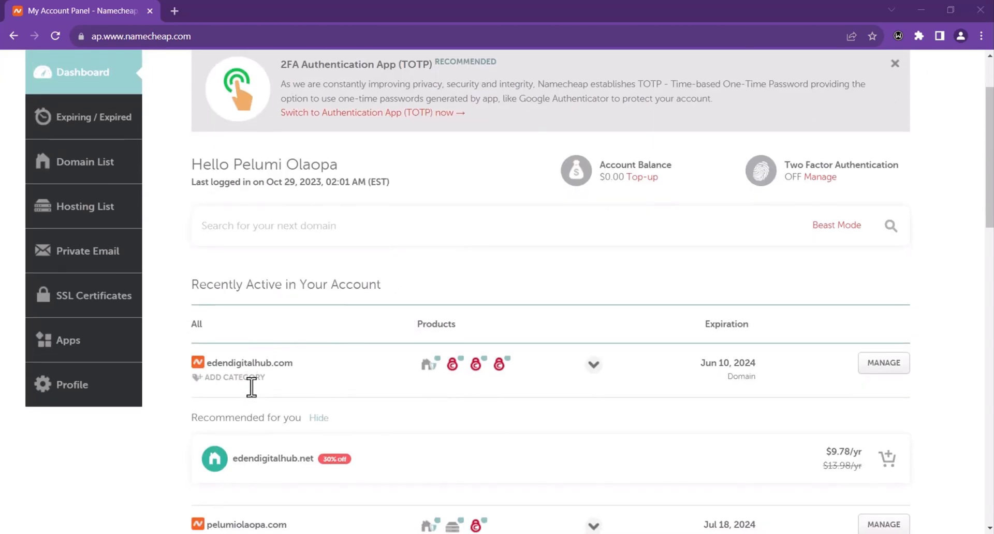
scroll(251, 306, up, 7)
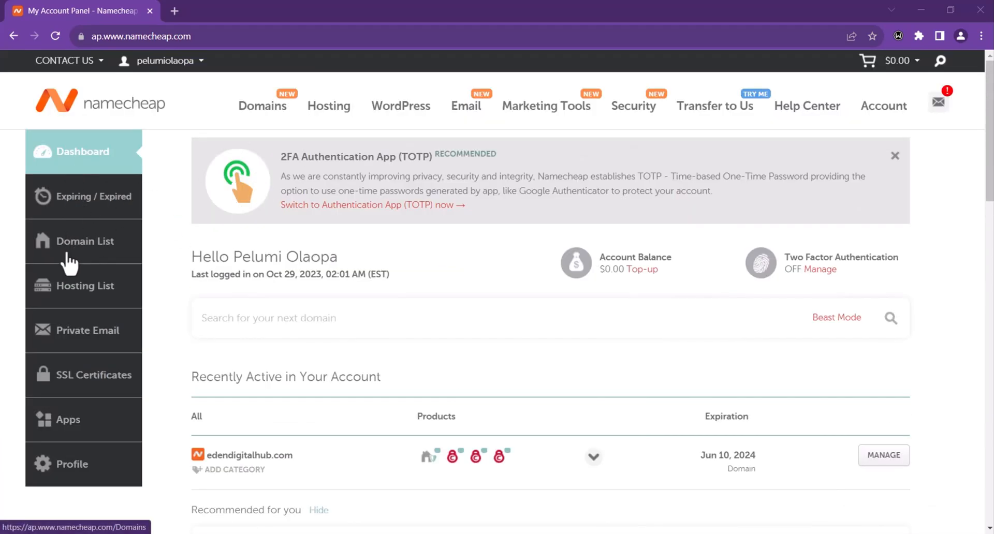
click(83, 290)
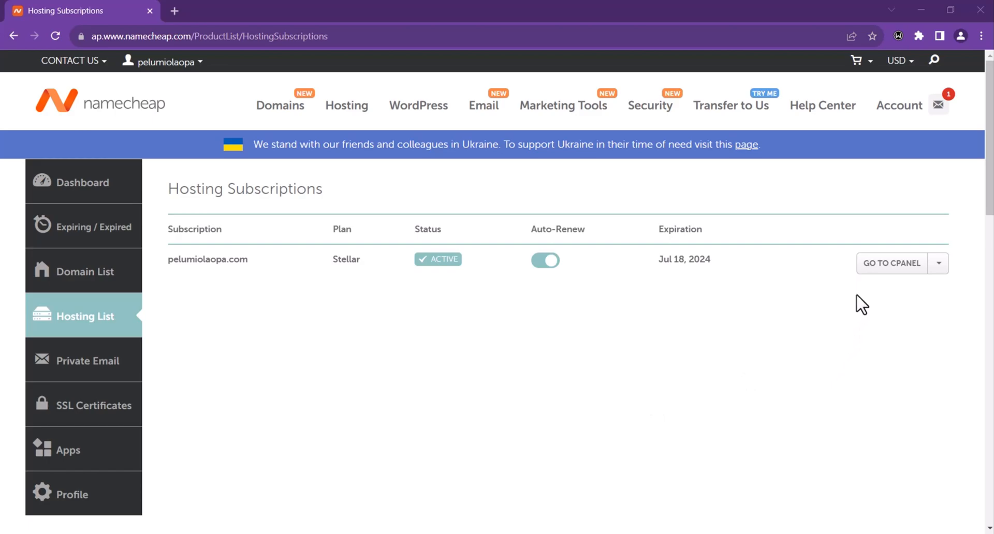
click(885, 265)
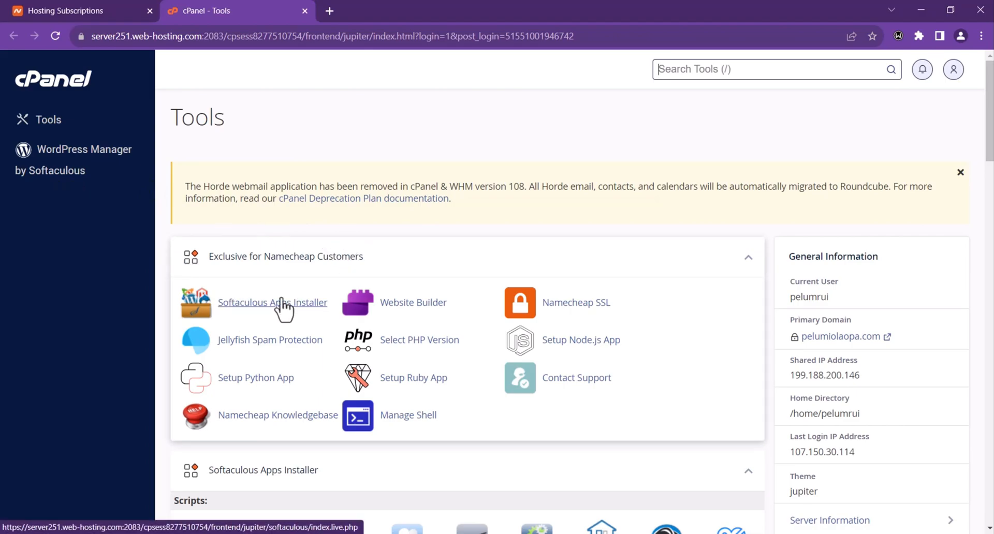
Step: Open Softaculous Apps Installer from the Exclusive for Namecheap Customers section of cPanel
scroll(284, 297, down, 6)
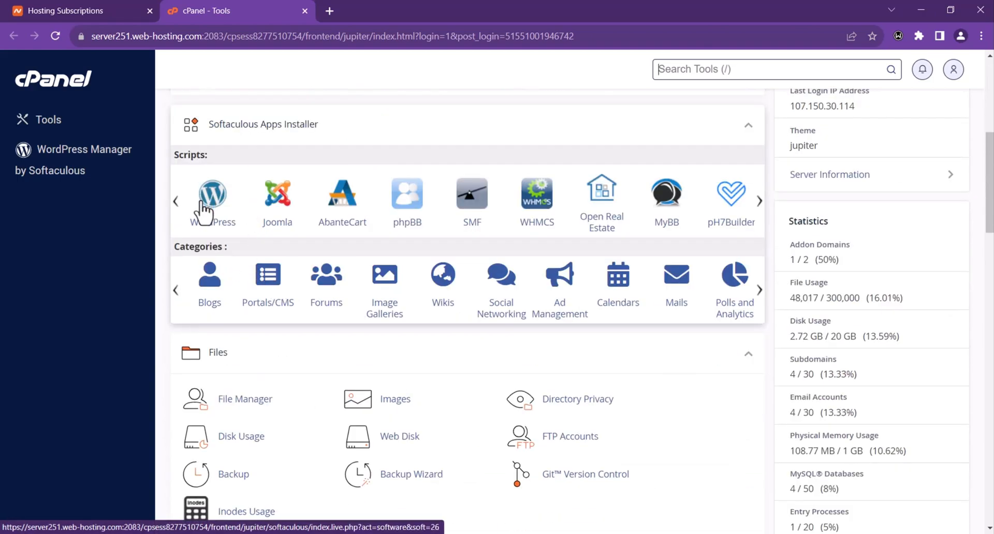
scroll(224, 216, up, 6)
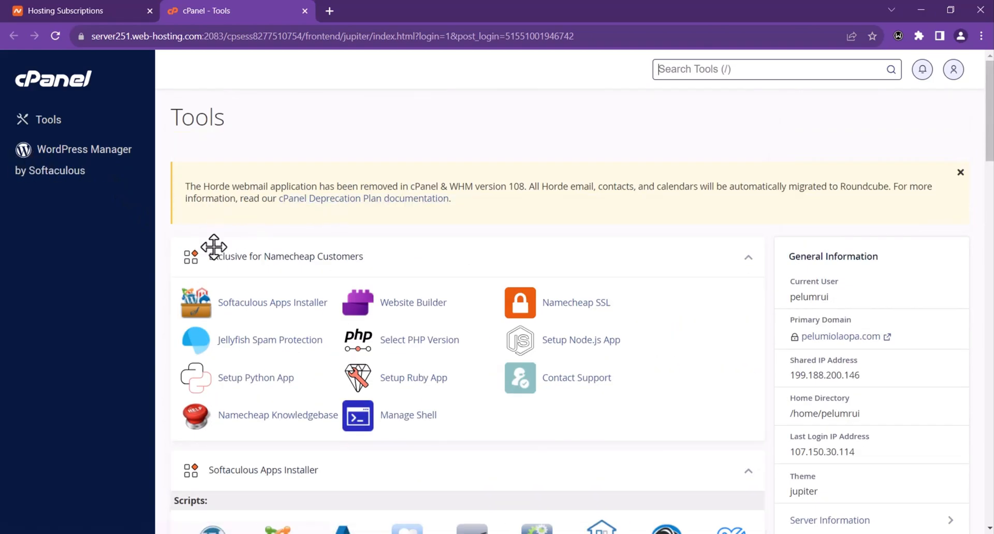
scroll(247, 275, down, 6)
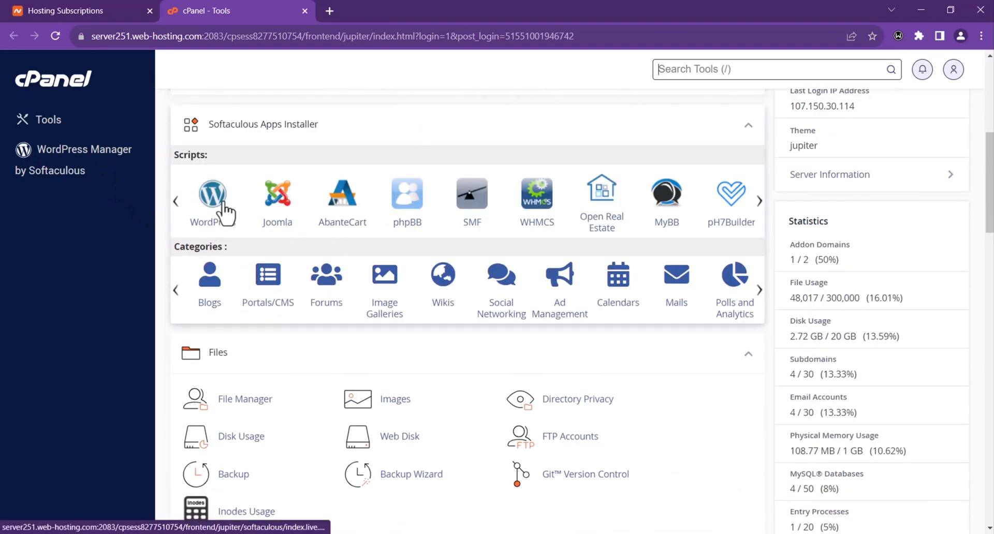
scroll(248, 222, up, 6)
click(261, 305)
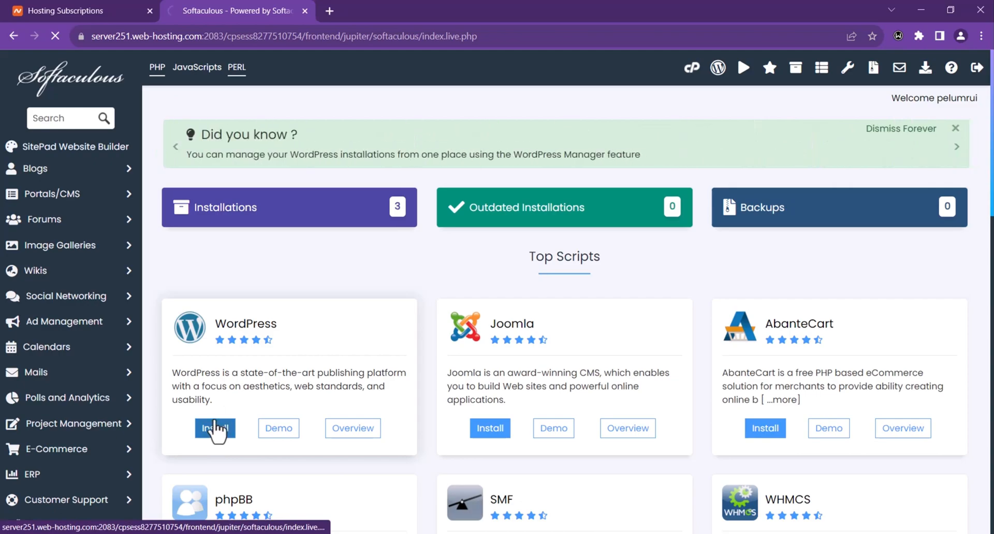
Step: Start a new WordPress installation targeting the web.edendigitalhub.com domain
click(215, 429)
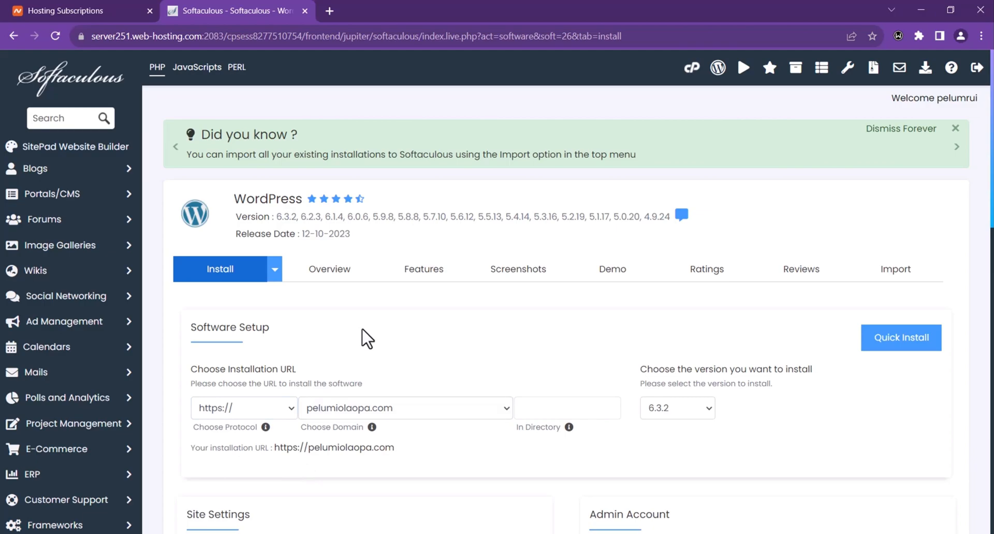
click(402, 409)
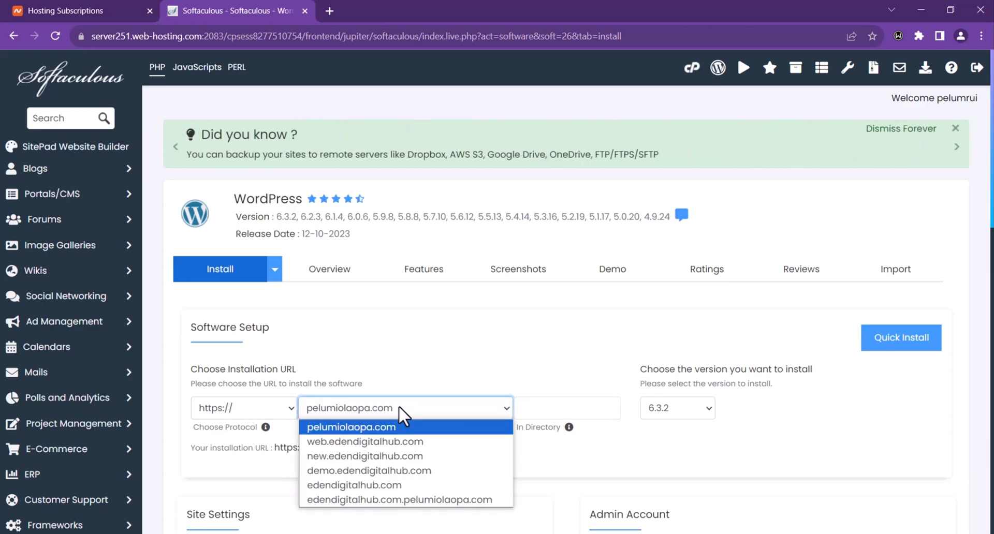
click(409, 444)
Step: Set the site name to 'Web Tech Store' and use the same text as the description
scroll(417, 365, down, 3)
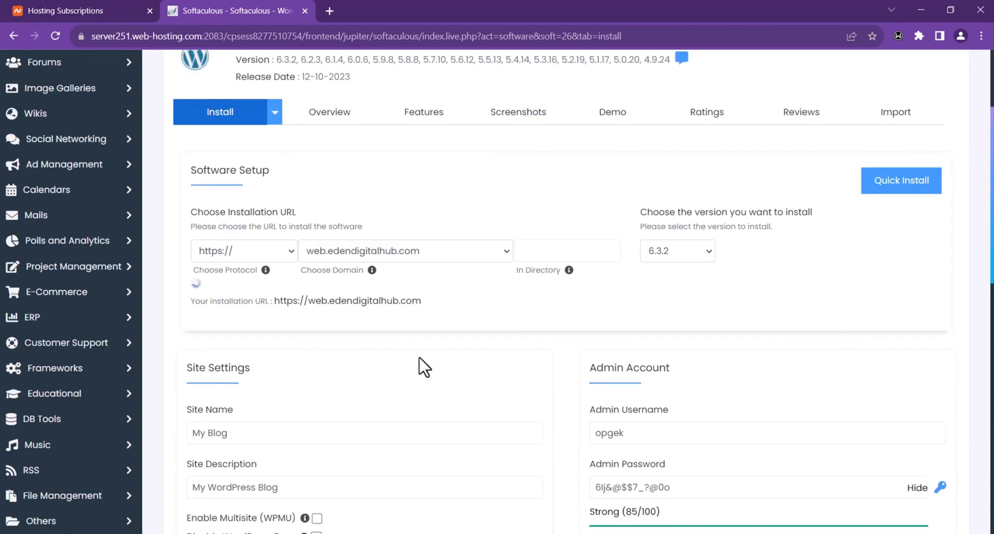
scroll(290, 248, down, 3)
drag(241, 237, 212, 236)
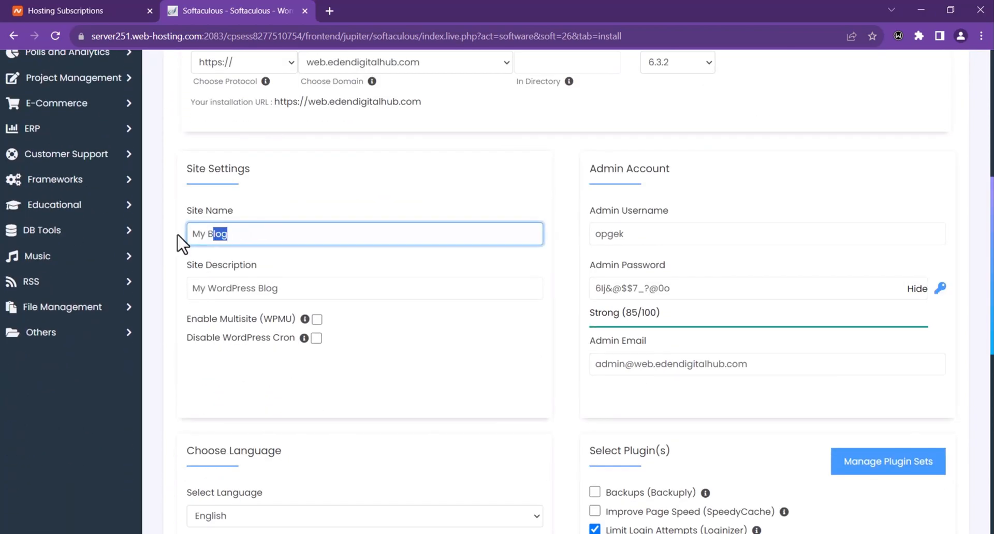
key(ctrl+a)
text(Ed)
key(BackSpace)
key(BackSpace)
text(Web Tec)
triple_click(335, 240)
key(ctrl+c)
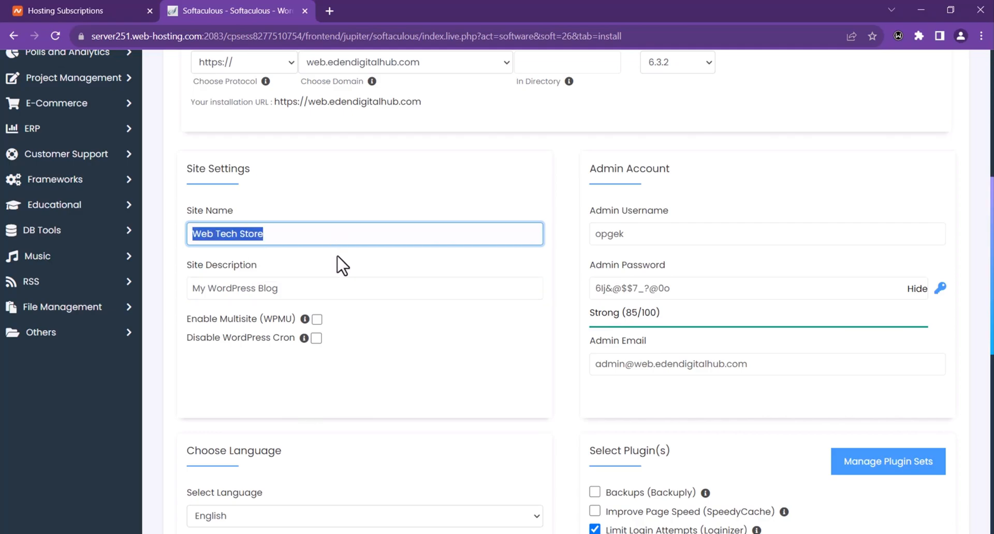
click(333, 294)
key(ctrl+a)
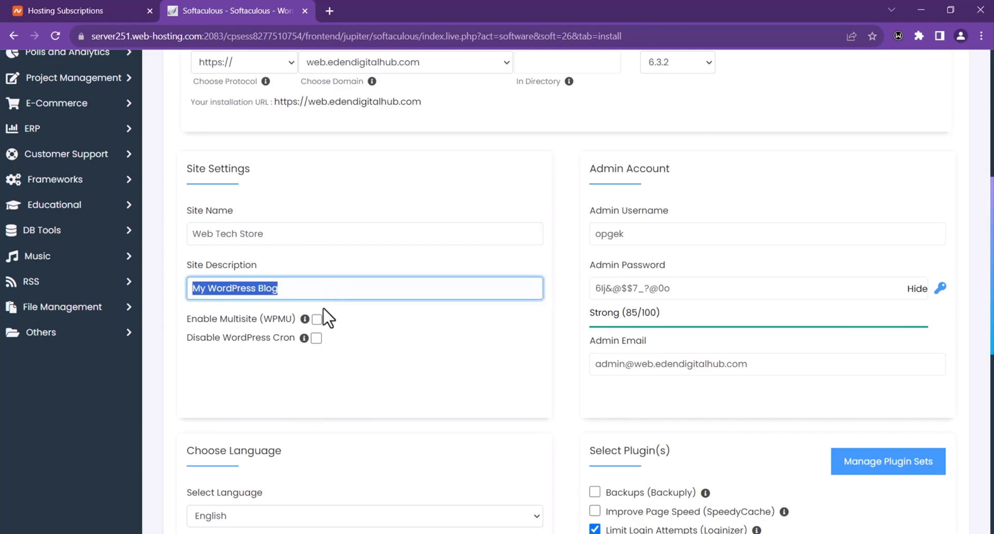
key(ctrl+v)
Step: Set the admin username to 'Admin', paste a strong password, and replace the admin email
double_click(735, 233)
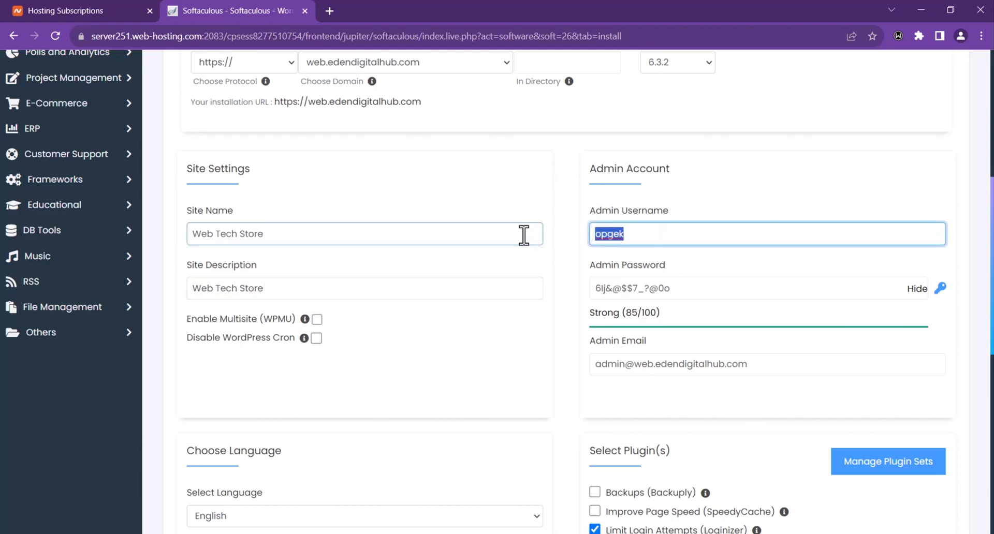
text(Adm)
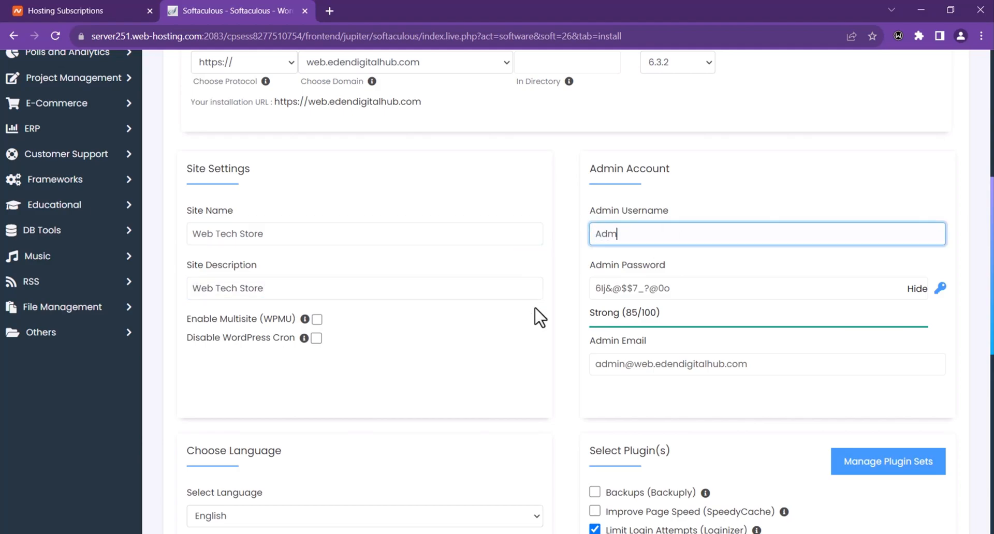
text(in)
key(Tab)
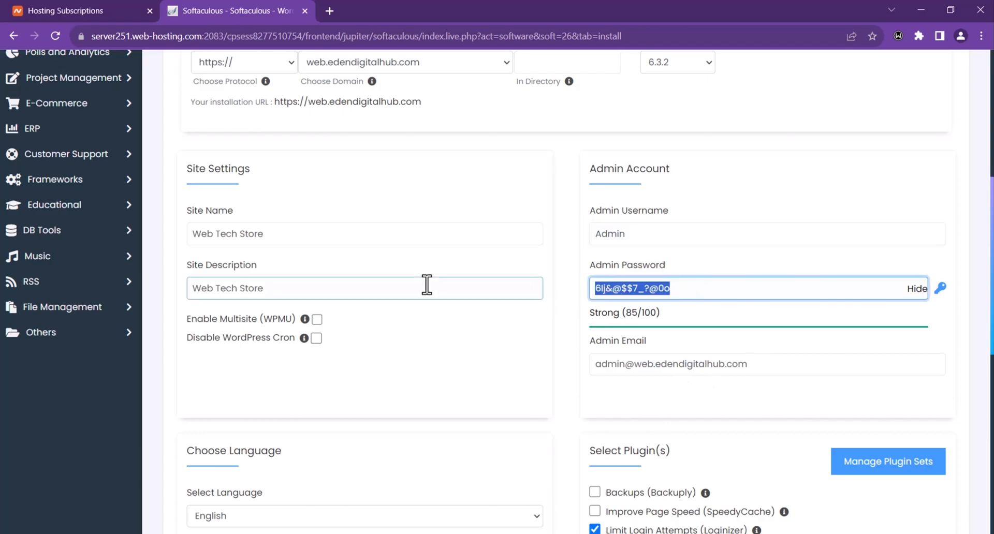
text(adm)
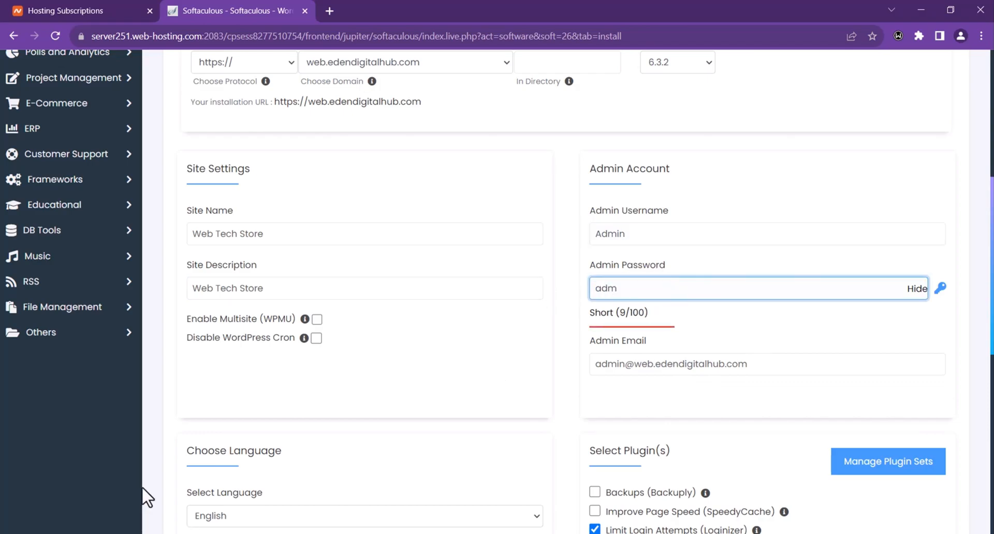
click(916, 288)
text(in)
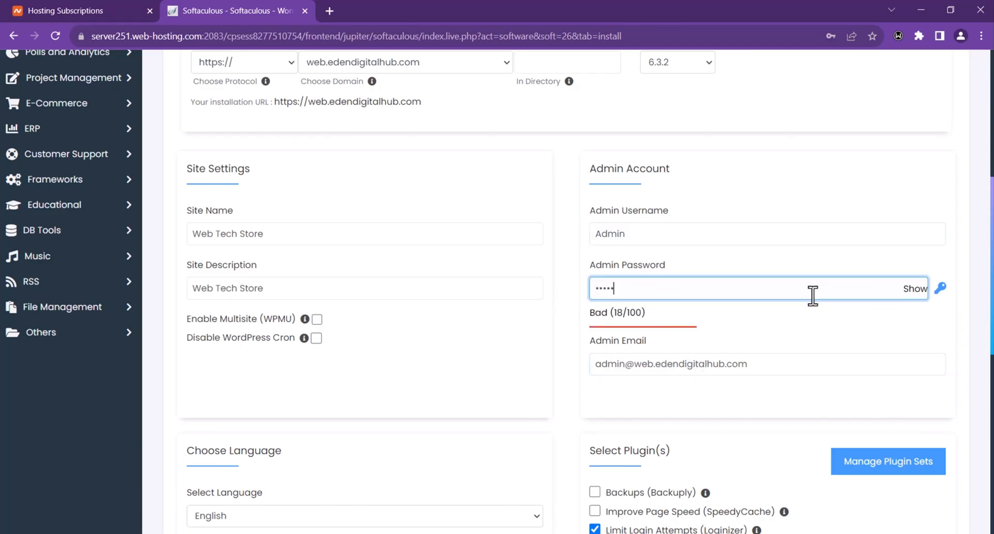
key(ctrl+v)
drag(771, 368, 537, 373)
text(we)
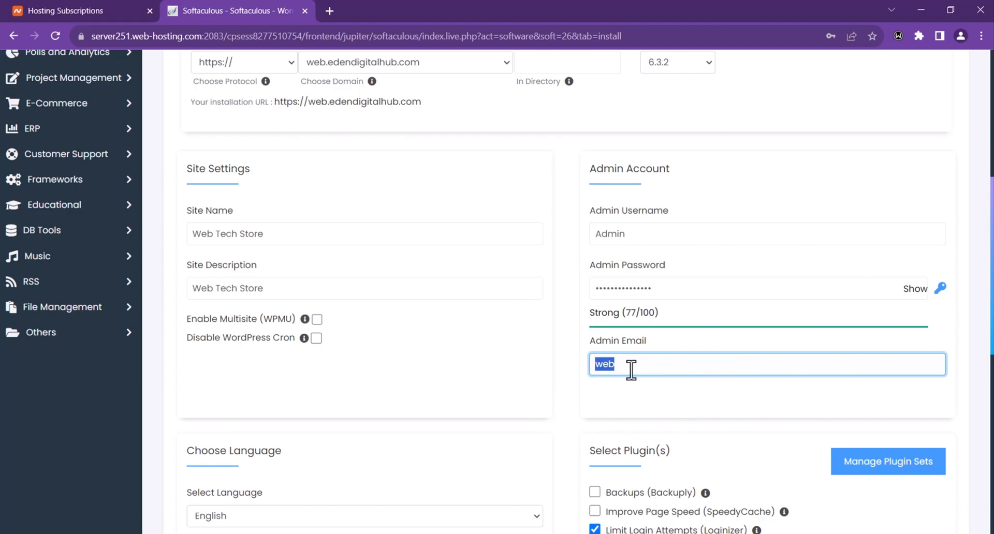
Step: Uncheck W3 Total Cache and run the install, getting past the password-strength alert
scroll(616, 388, down, 5)
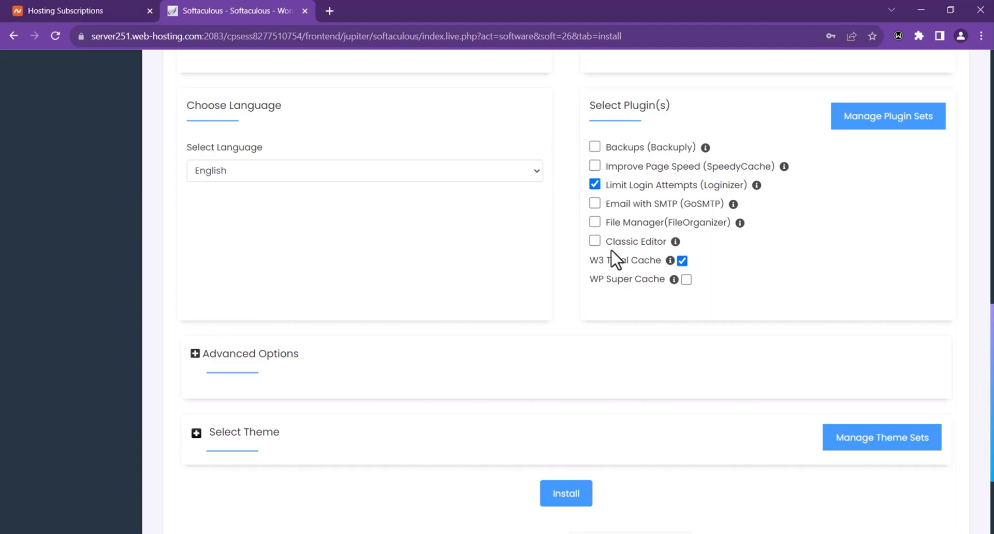
click(683, 260)
scroll(598, 184, down, 2)
click(570, 408)
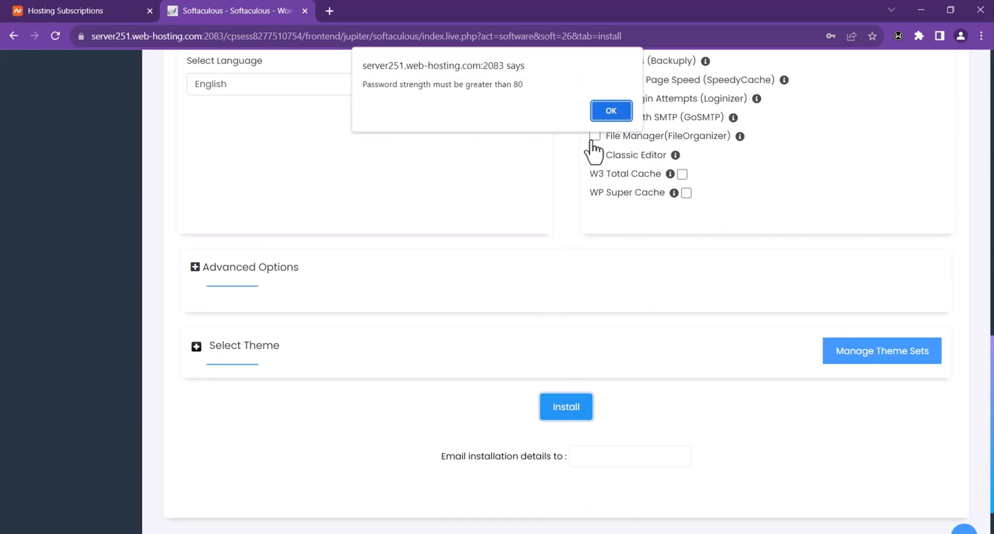
click(611, 110)
scroll(570, 260, up, 10)
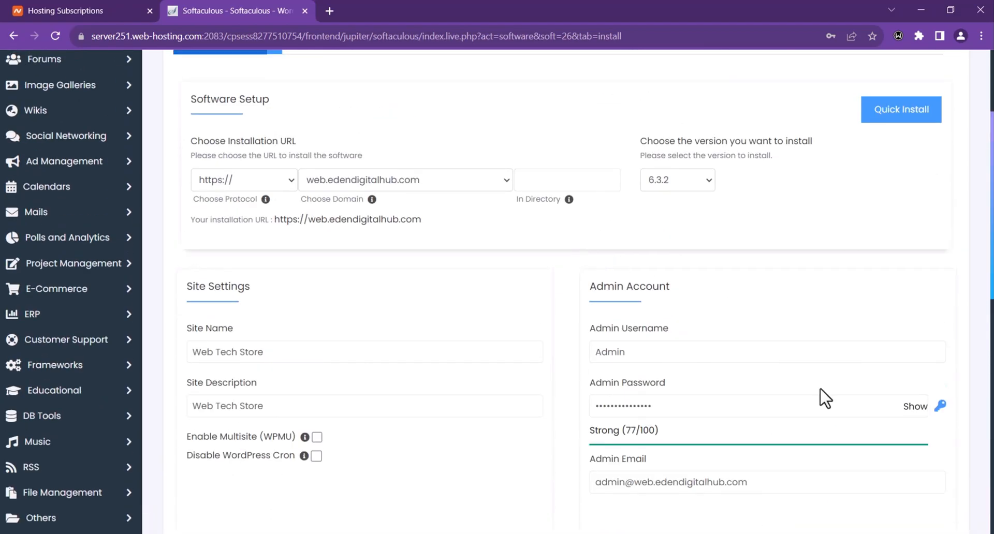
click(601, 406)
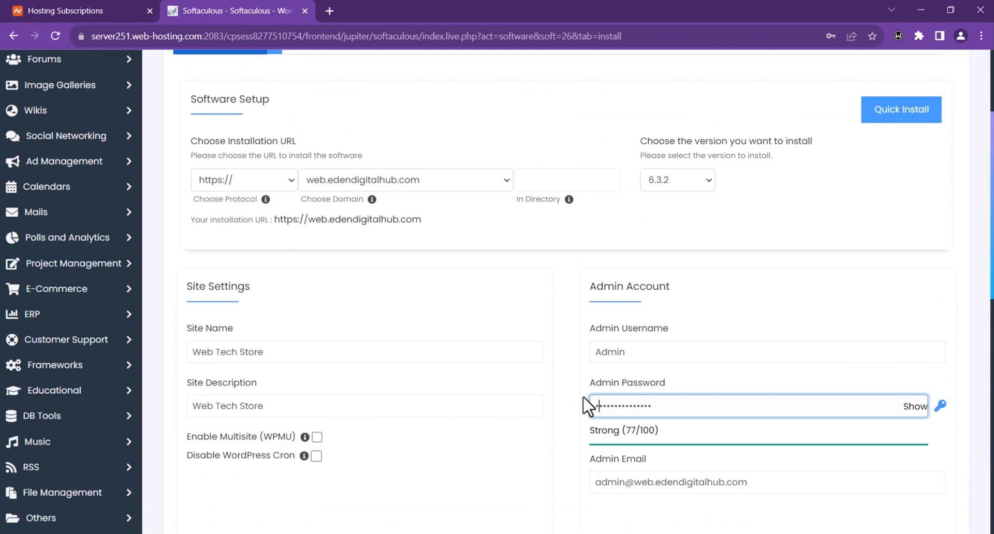
scroll(559, 405, down, 10)
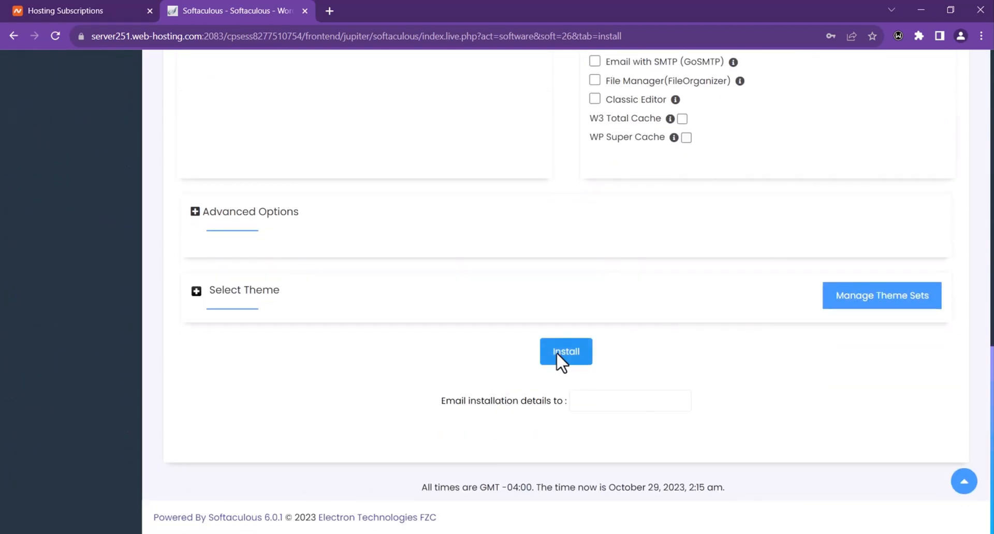
click(557, 353)
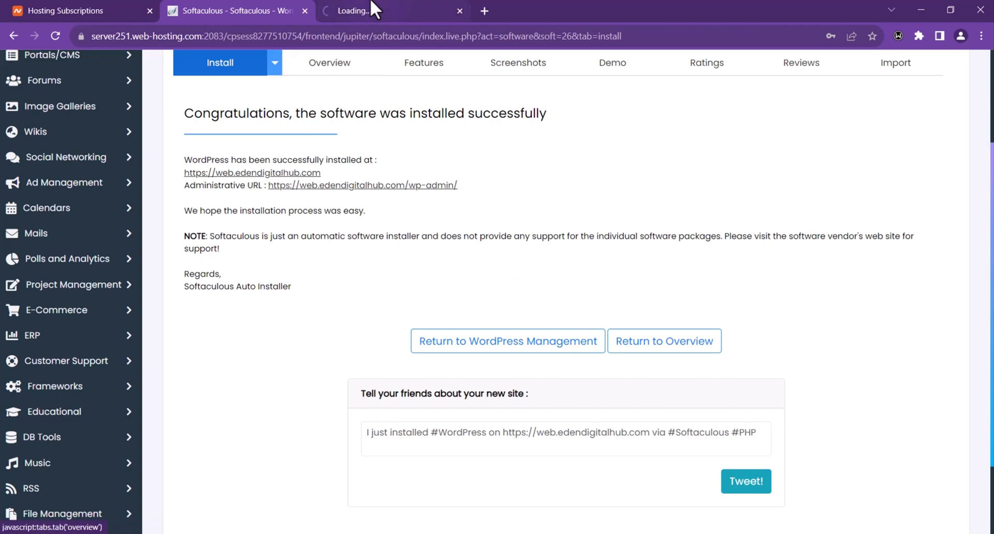
Step: View the new Web Tech Store site, then open its Administrative URL in a new tab
click(373, 10)
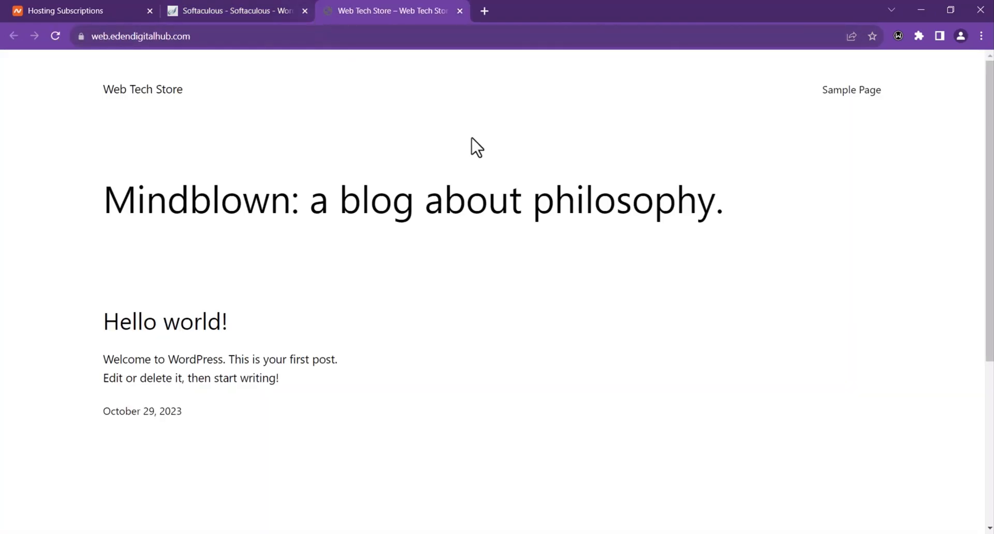
scroll(415, 207, down, 4)
scroll(368, 233, up, 4)
click(209, 8)
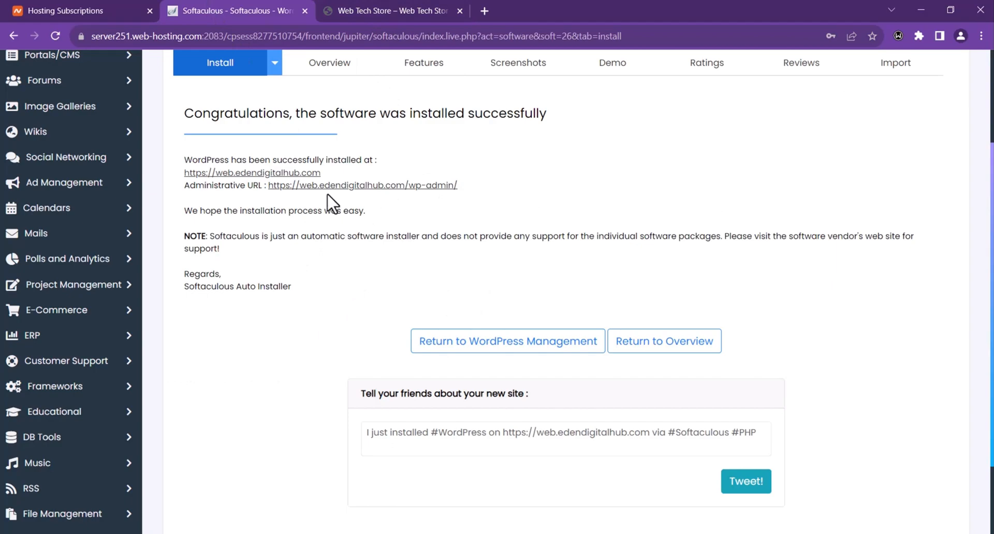
middle_click(414, 186)
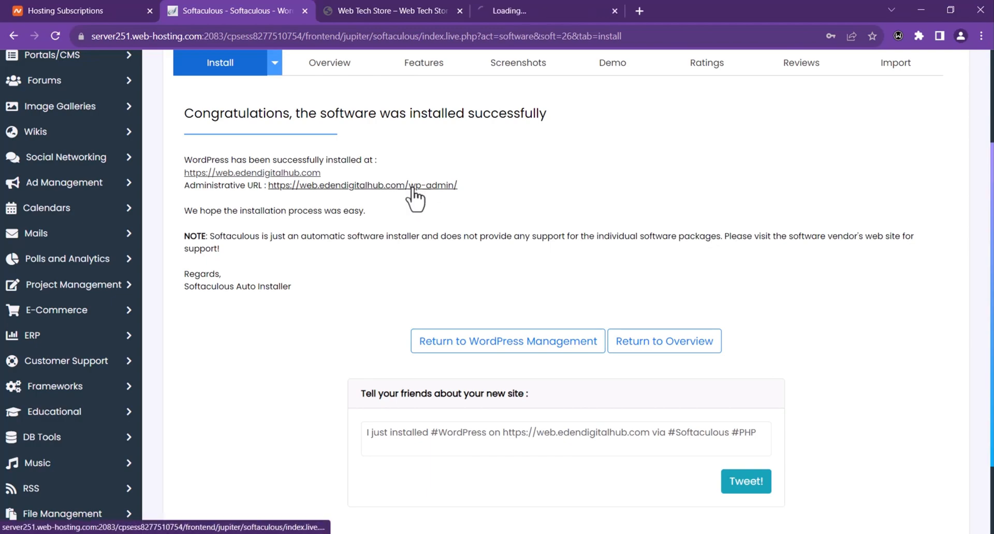
click(552, 9)
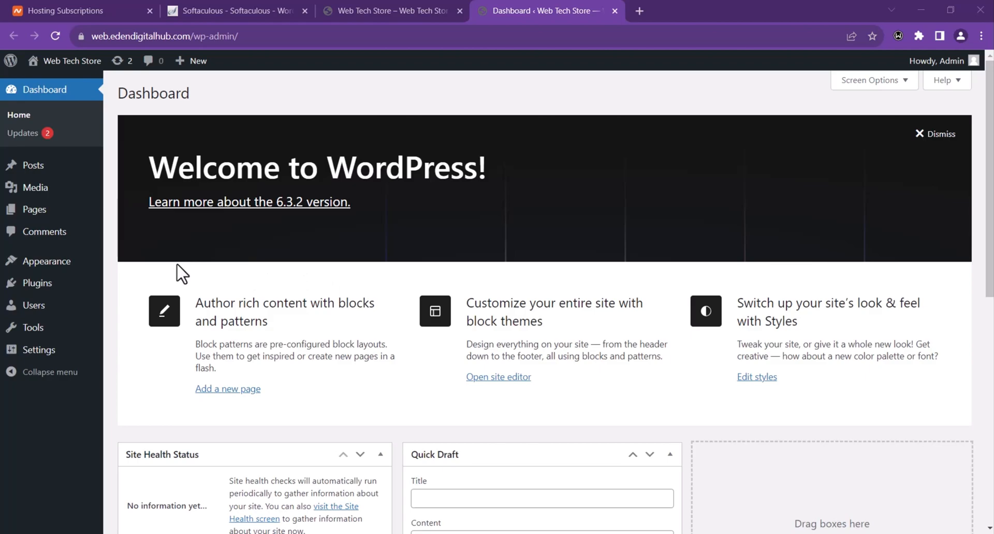
Step: From Appearance > Themes, install the Astra theme and activate it
mouse_move(23, 261)
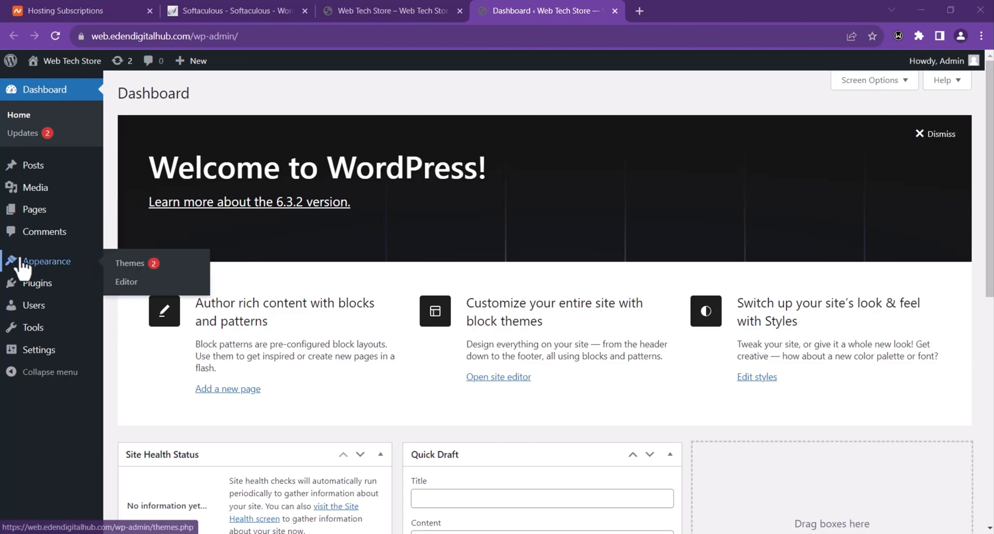
click(127, 265)
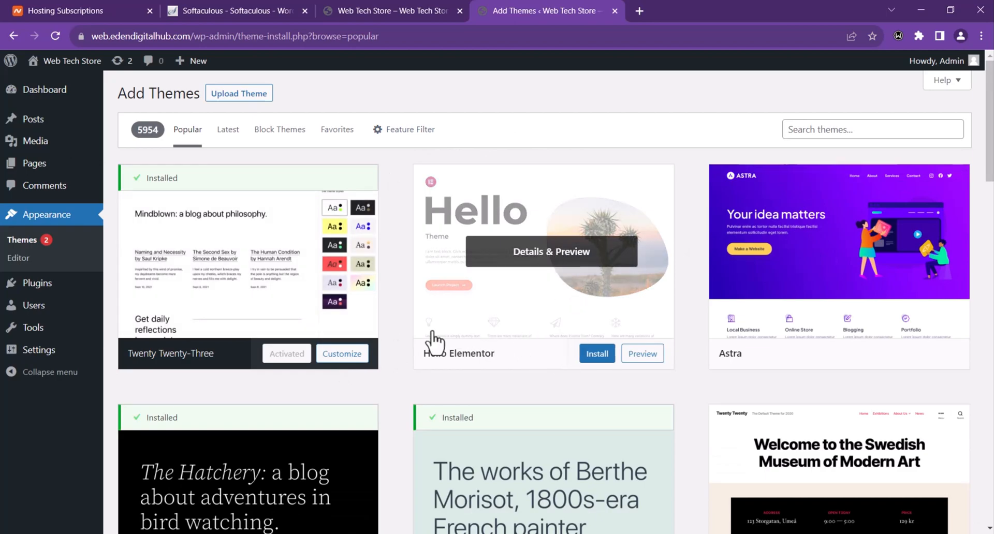
mouse_move(776, 333)
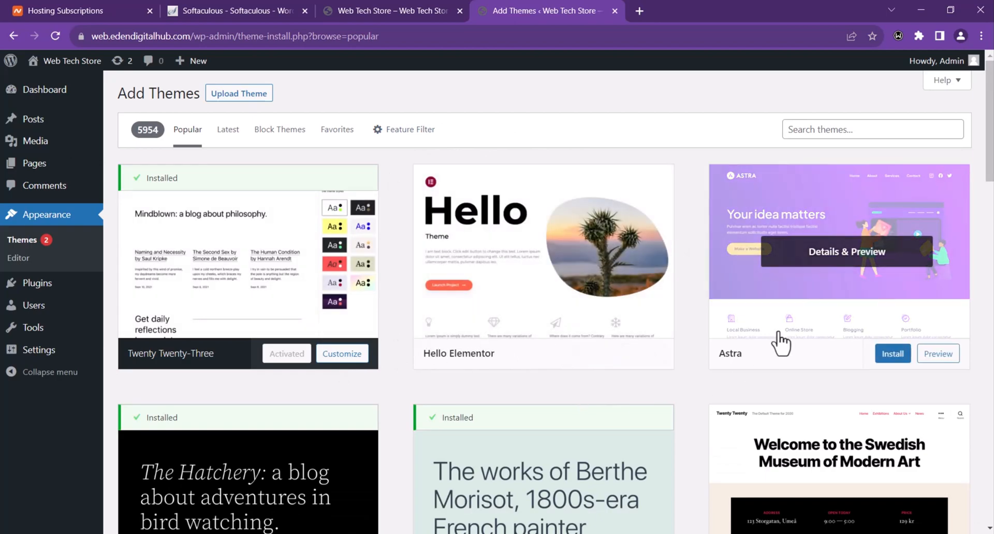
click(893, 355)
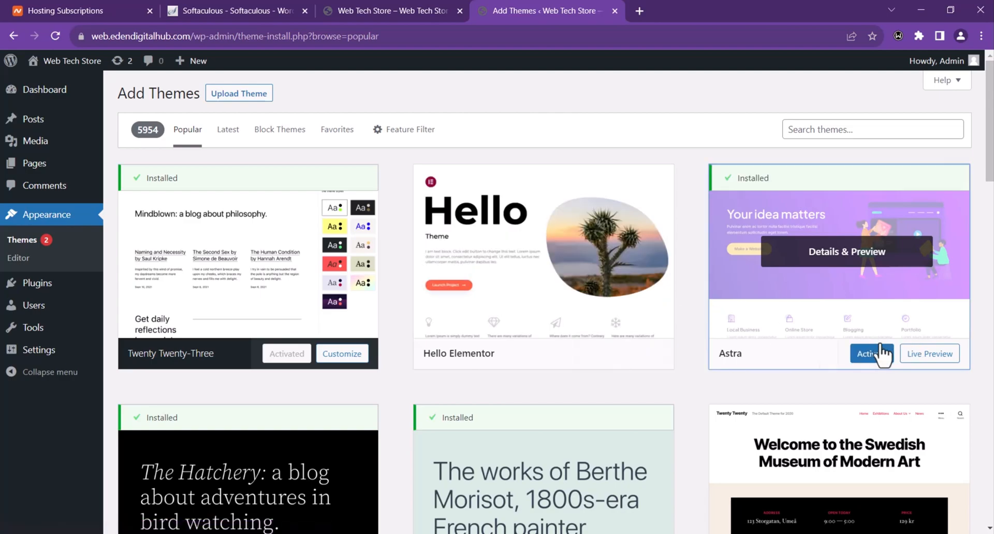
click(876, 355)
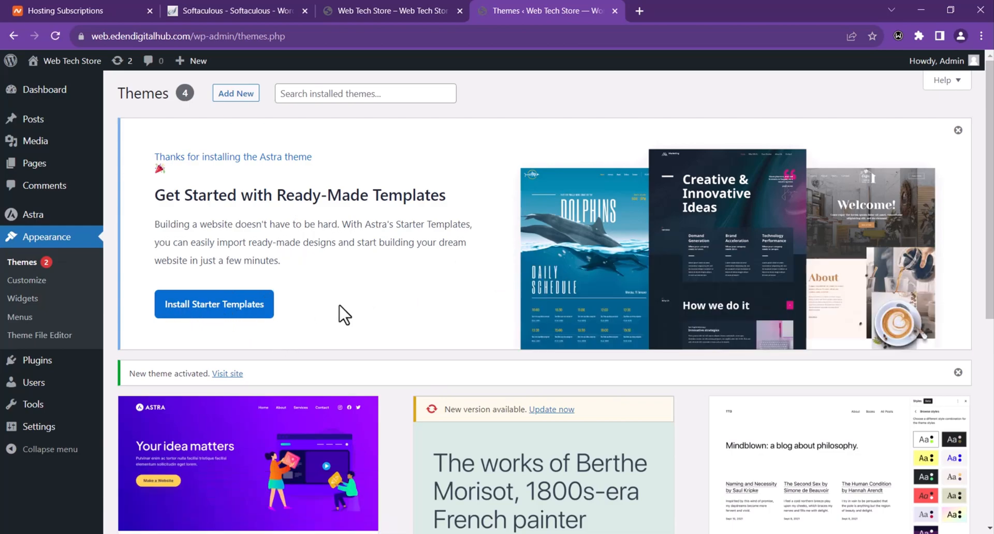
Step: Launch Astra Starter Templates with Elementor, filter to E-Commerce, and browse the templates
click(186, 309)
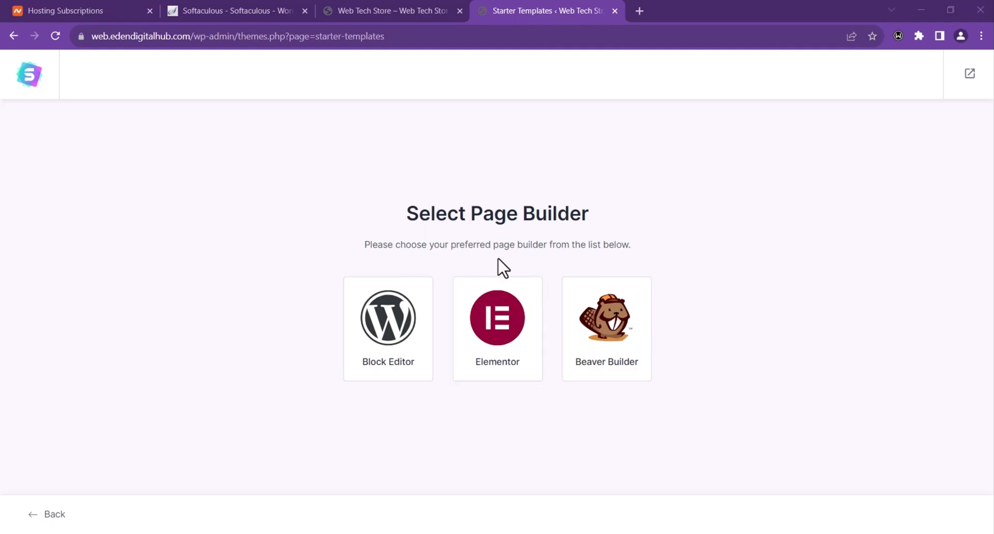
click(504, 321)
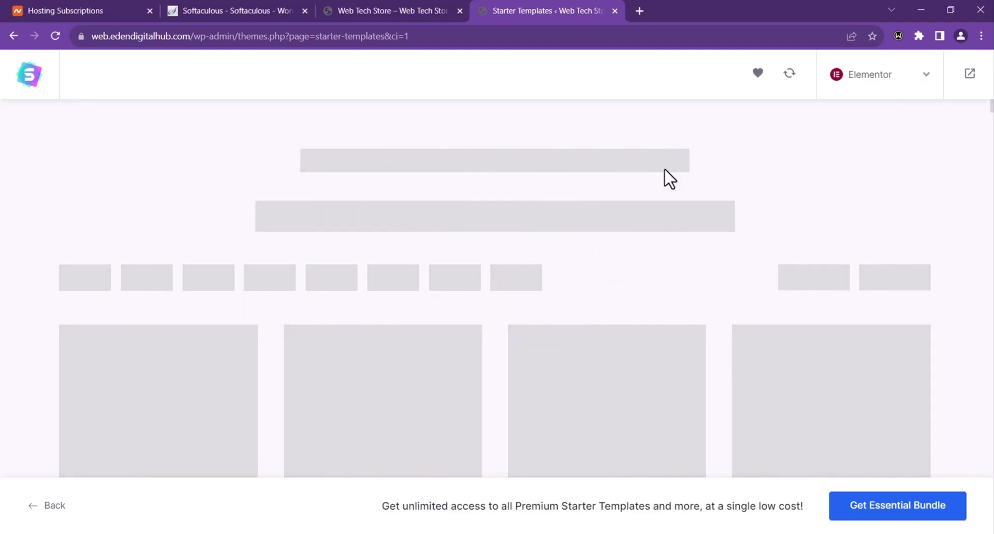
scroll(380, 235, down, 2)
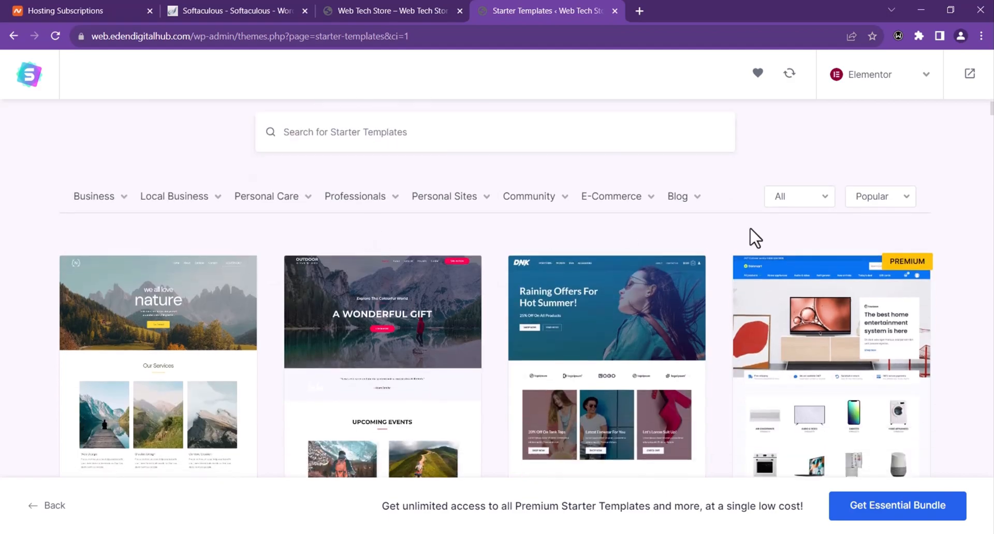
mouse_move(595, 203)
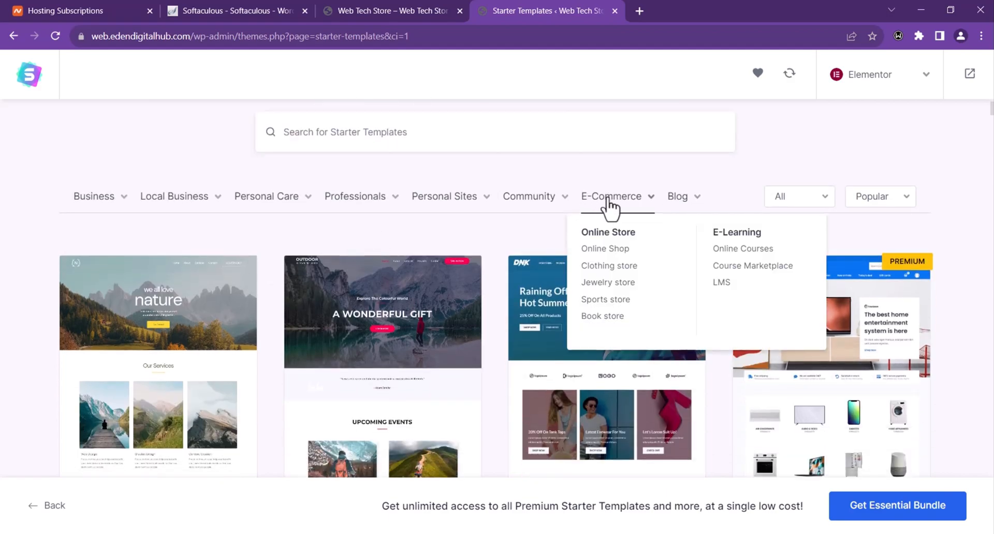
click(612, 205)
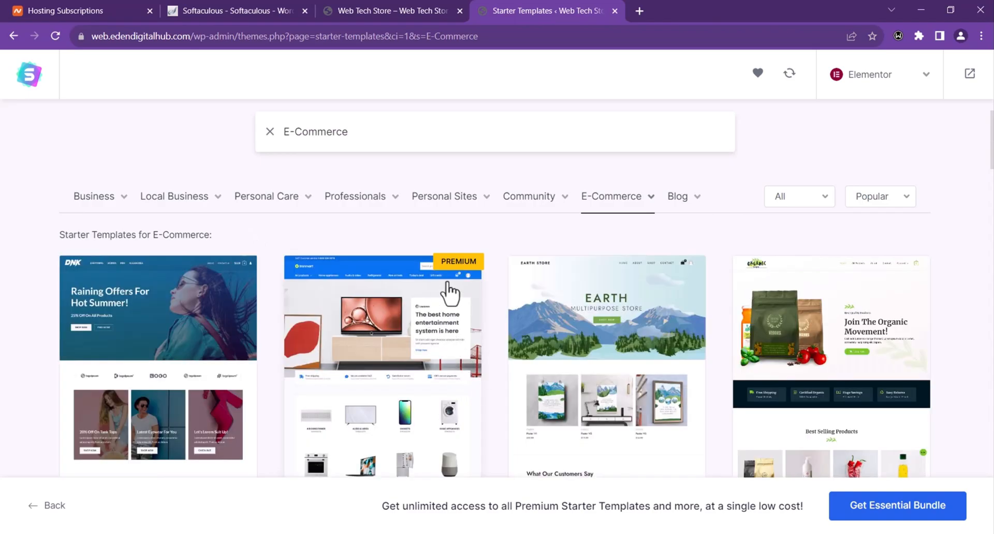
scroll(490, 288, down, 5)
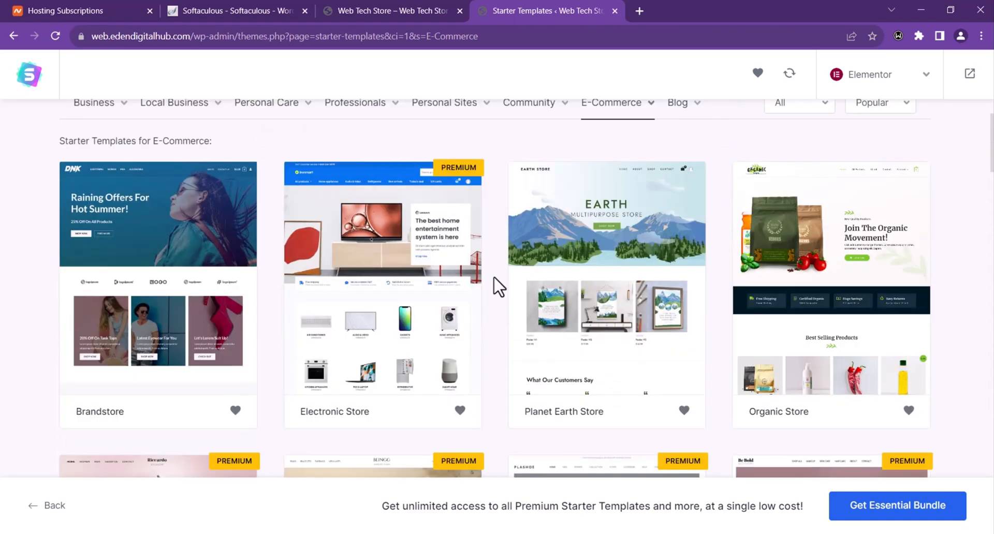
scroll(490, 273, up, 3)
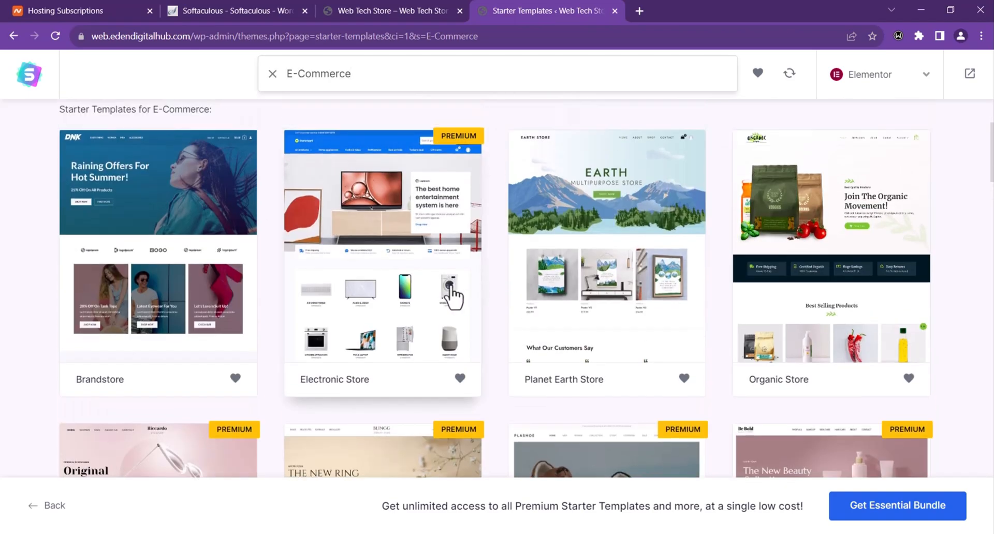
scroll(477, 223, down, 5)
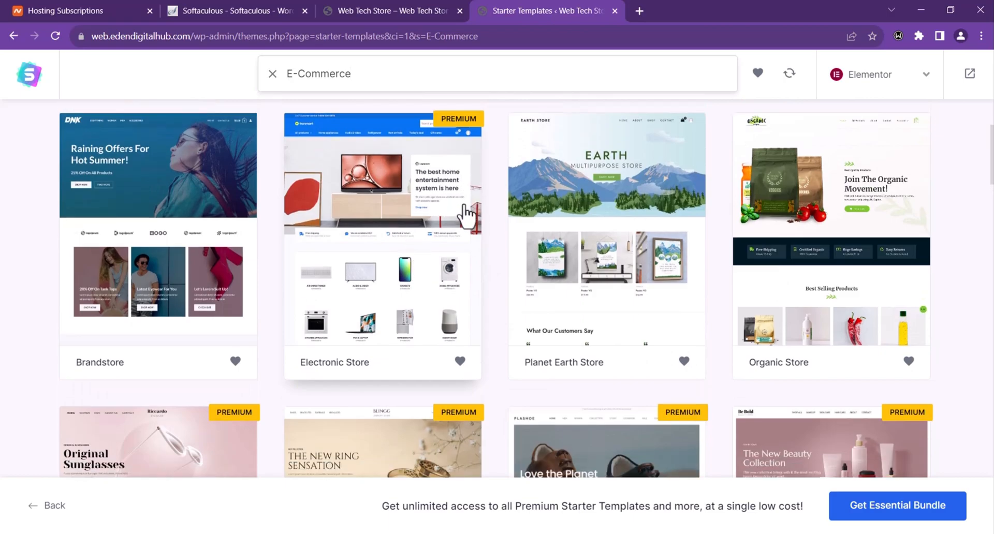
scroll(691, 243, down, 3)
scroll(687, 241, down, 5)
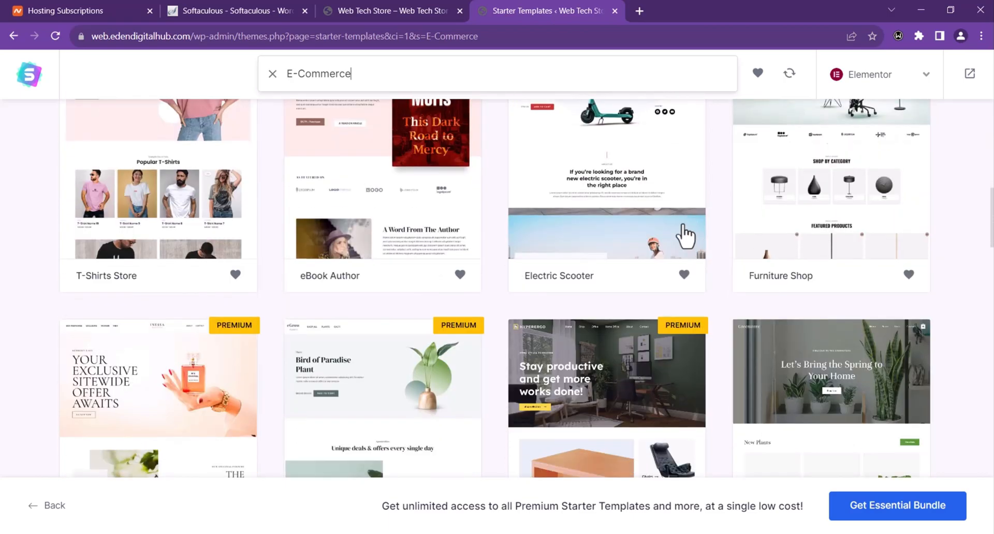
scroll(838, 310, down, 8)
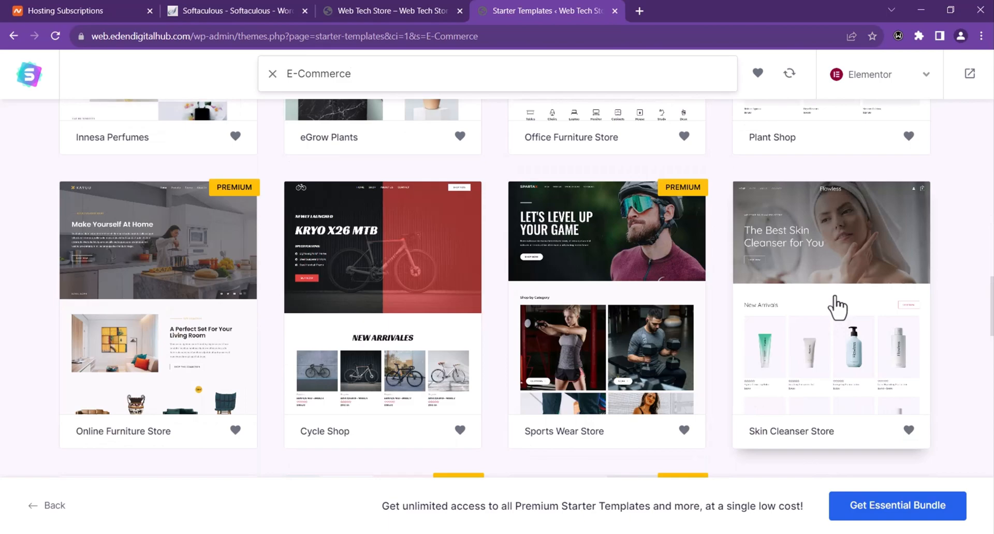
Step: Preview the Skin Cleanser Store template at full width, then close it
click(838, 310)
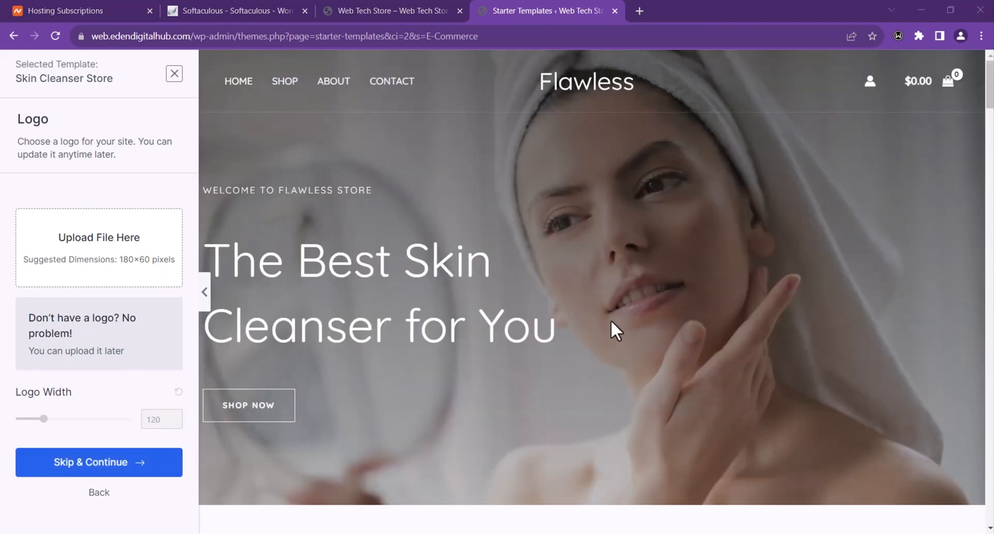
scroll(569, 317, down, 3)
scroll(416, 308, up, 3)
click(205, 293)
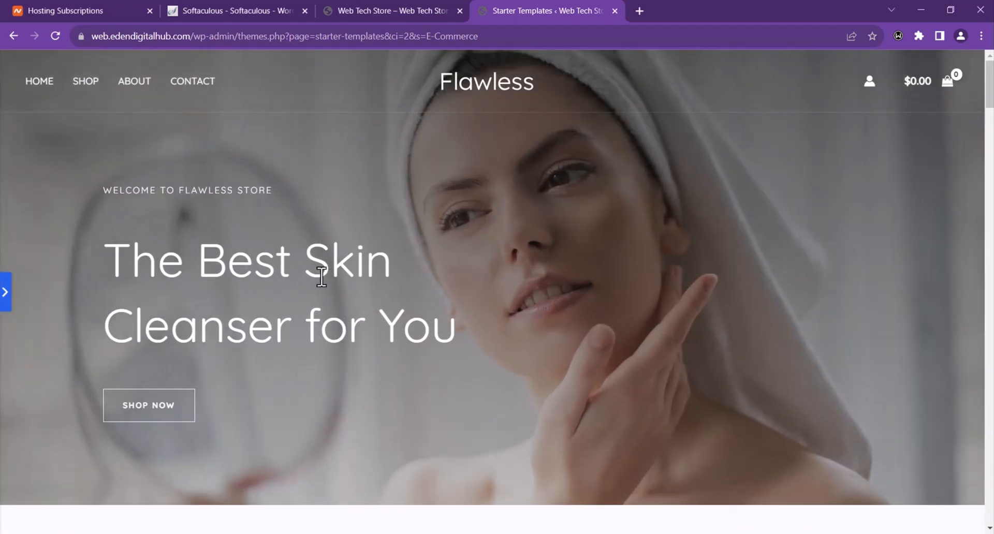
scroll(415, 241, down, 20)
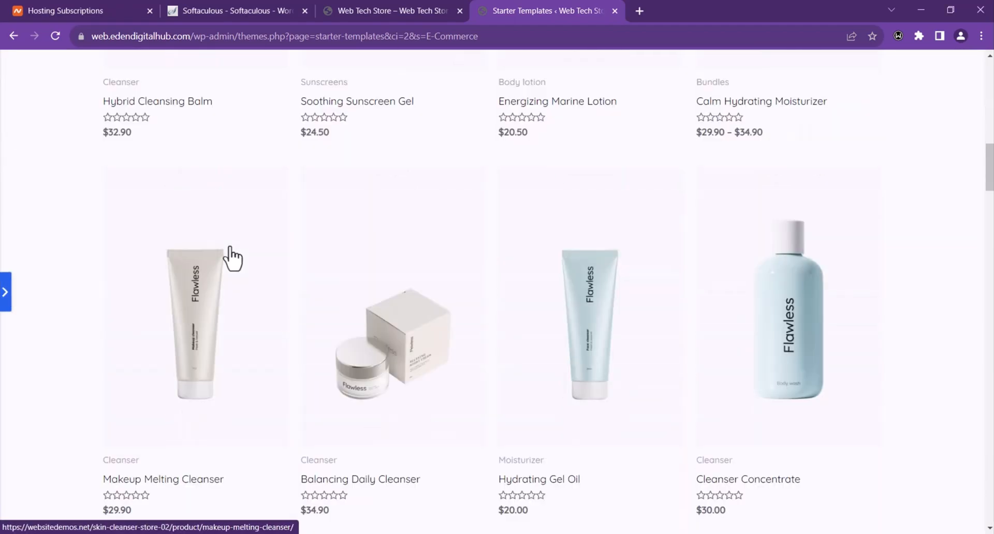
scroll(262, 250, down, 15)
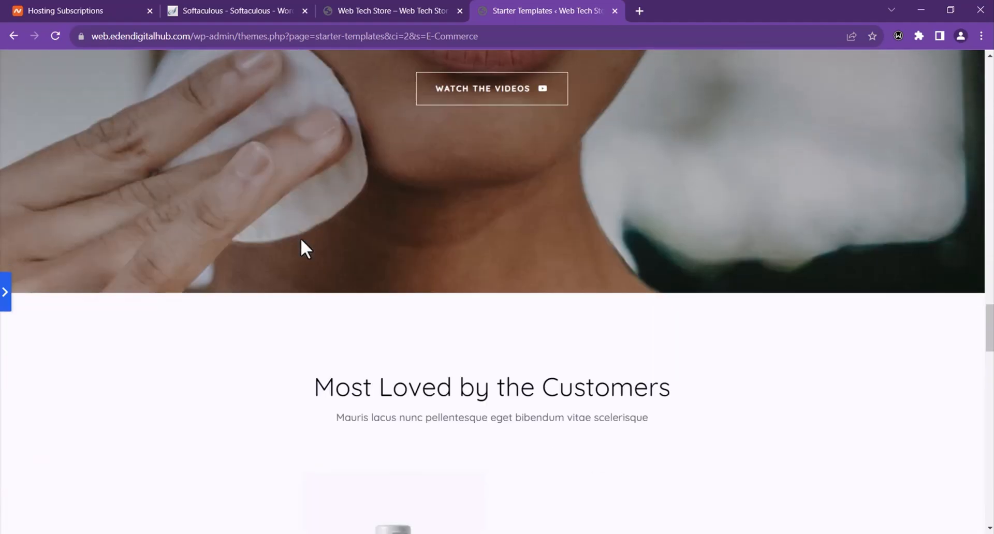
scroll(299, 241, down, 15)
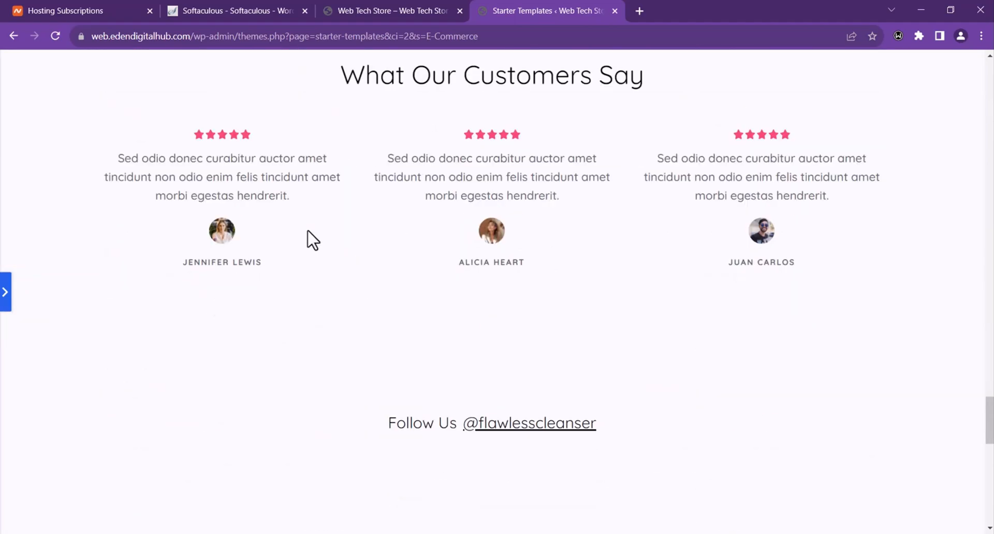
scroll(309, 233, down, 5)
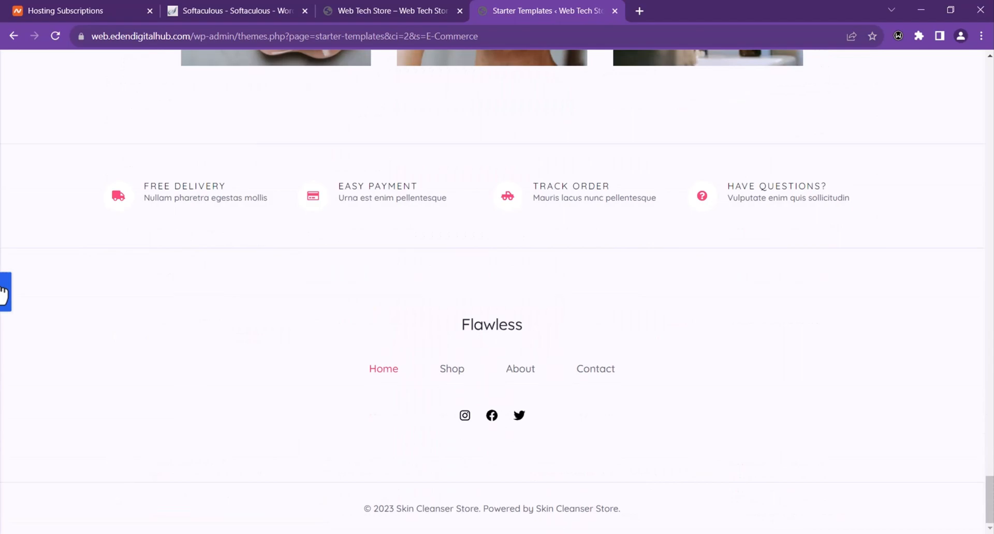
click(6, 290)
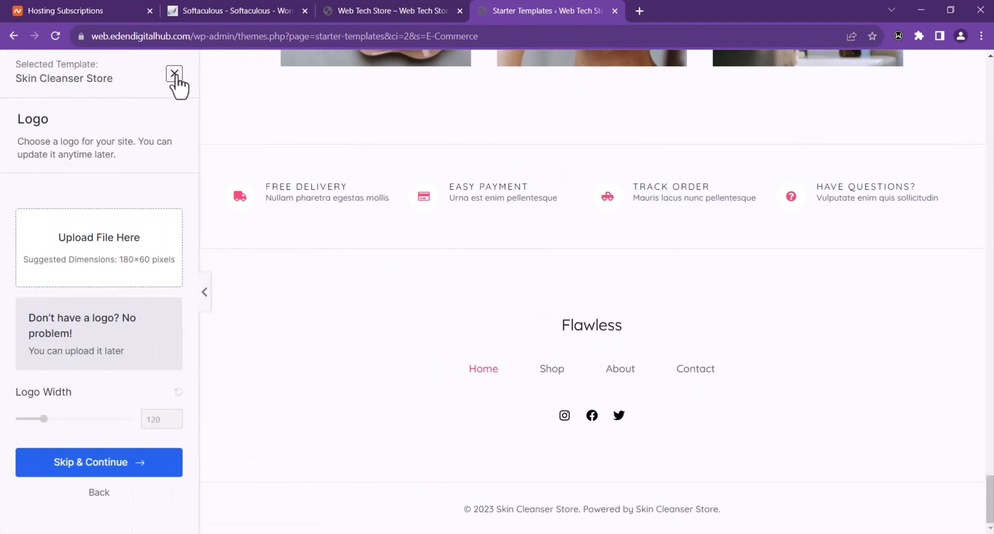
click(174, 74)
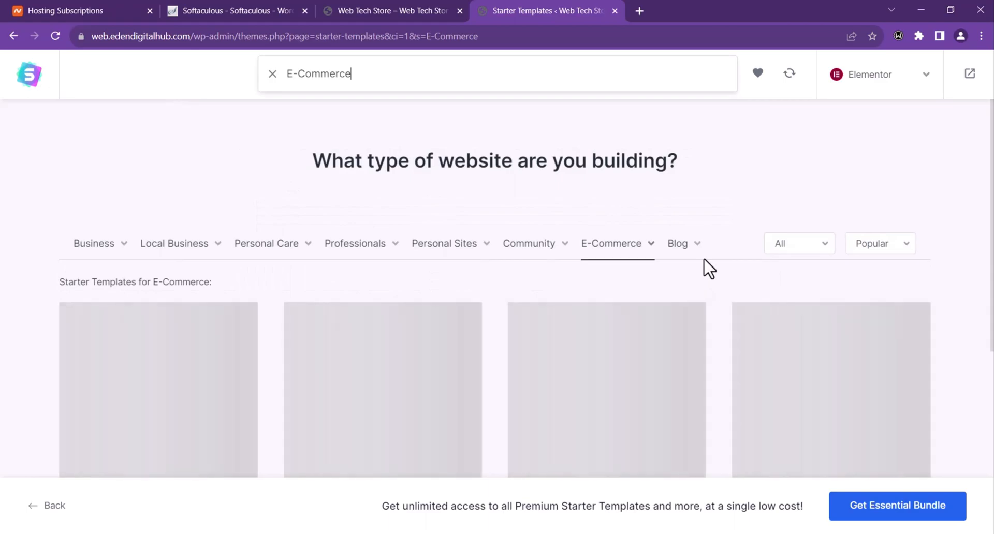
Step: Select the Organic Store template and scroll its full-width preview from hero to footer
mouse_move(699, 261)
scroll(701, 412, down, 1)
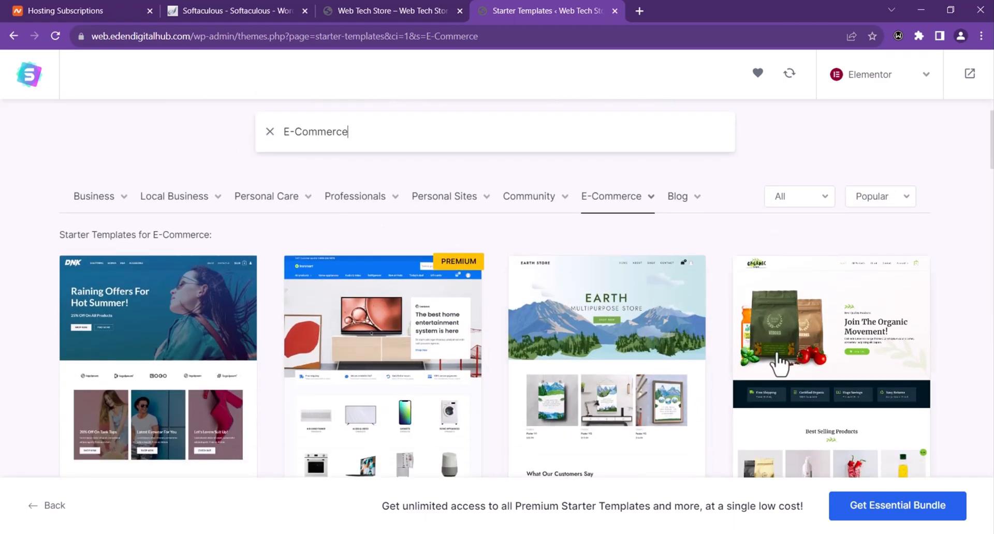
click(834, 346)
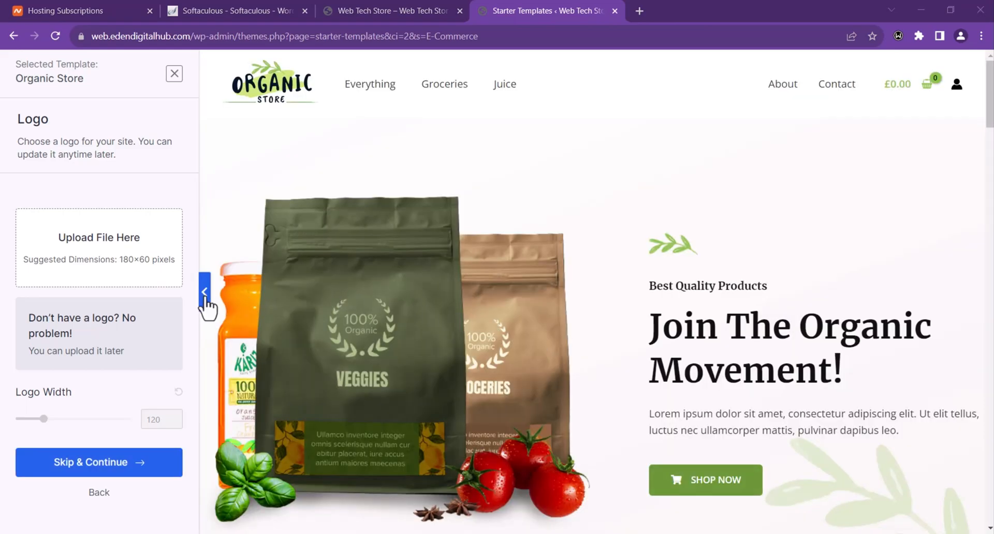
click(204, 293)
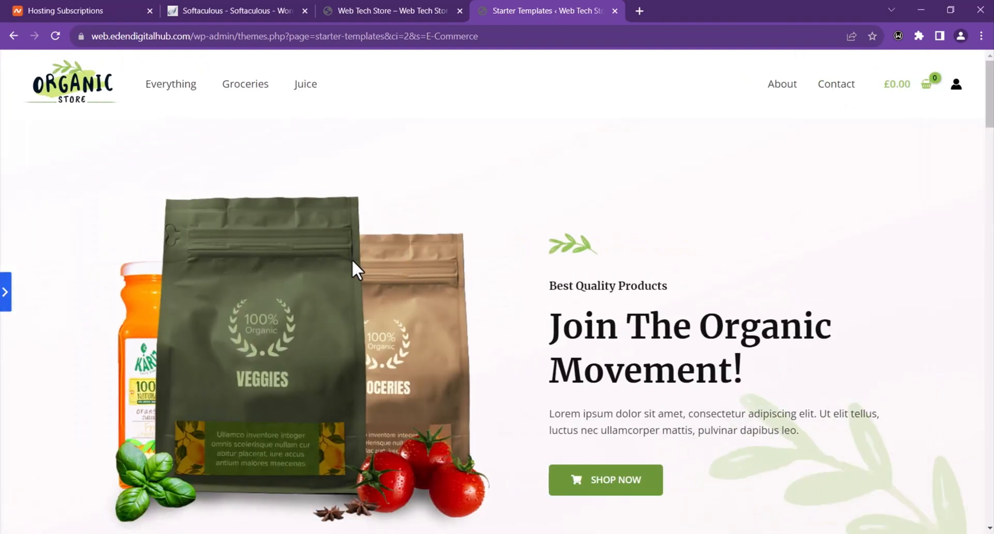
scroll(352, 259, down, 3)
scroll(352, 259, down, 18)
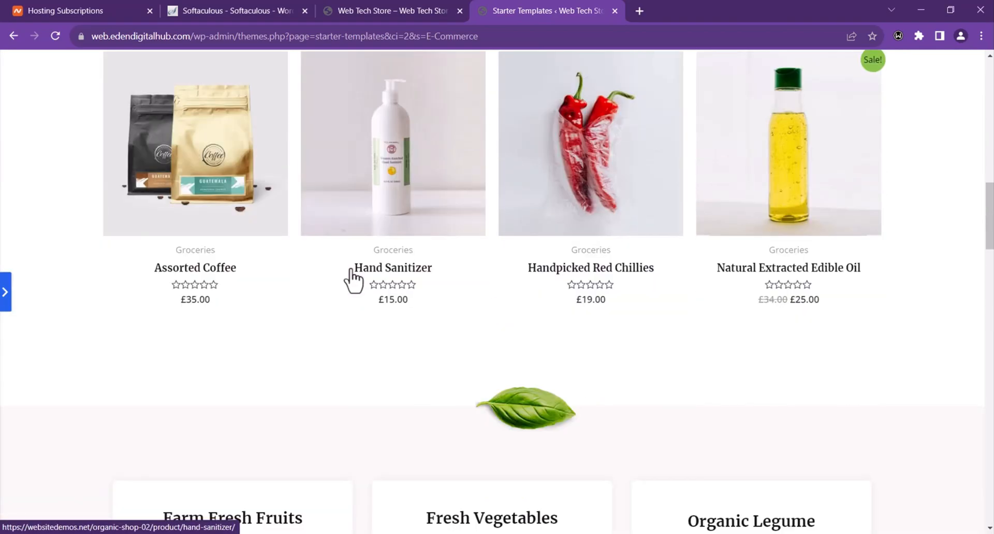
scroll(349, 268, down, 20)
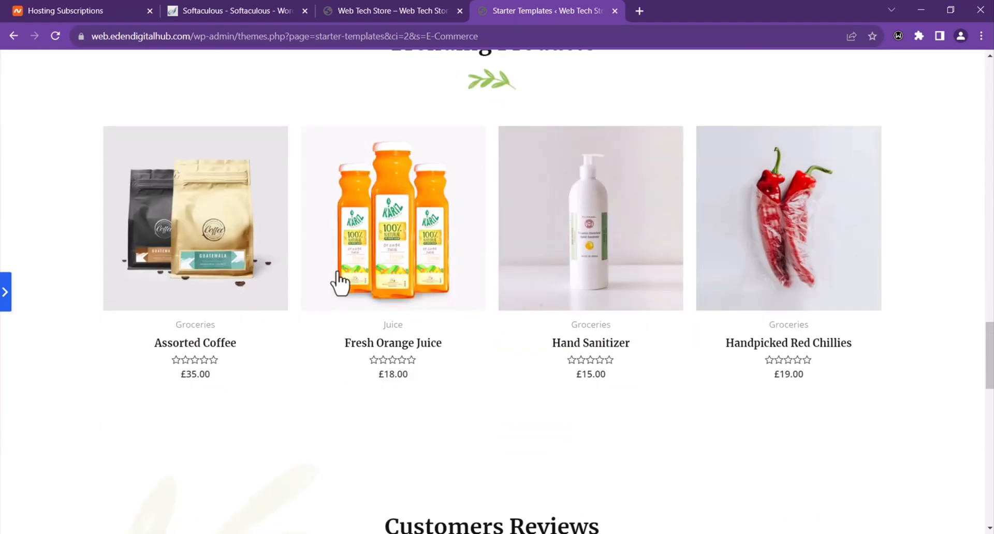
scroll(340, 279, down, 12)
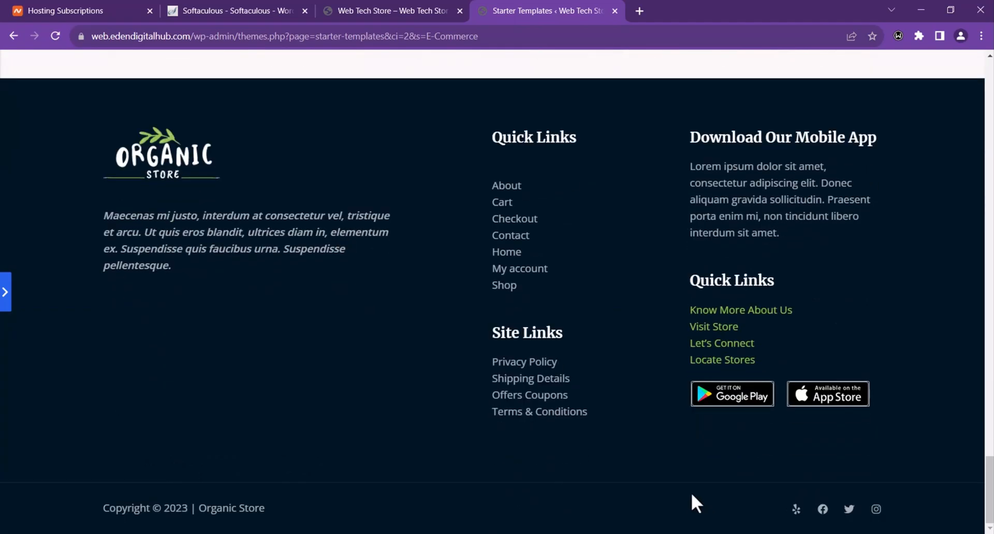
key(Home)
scroll(721, 493, down, 10)
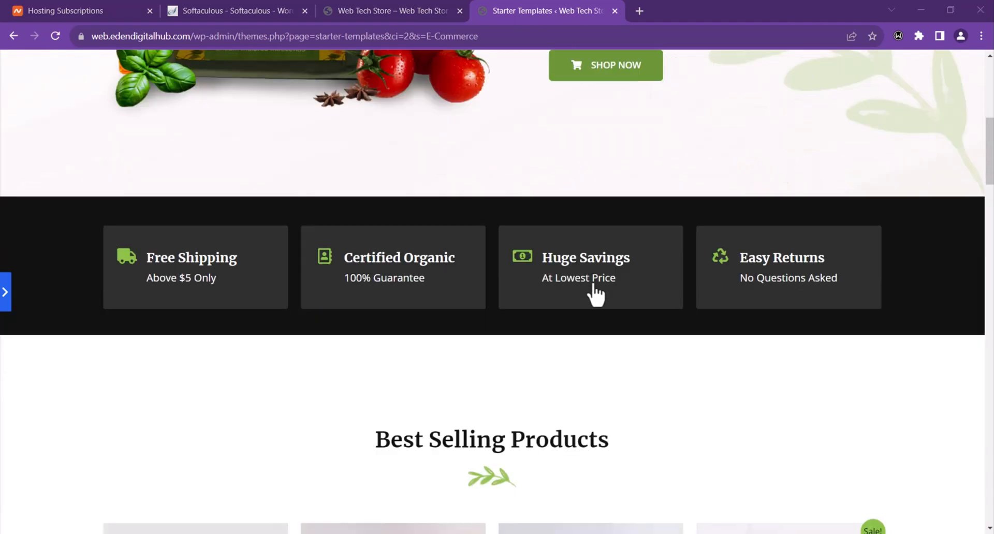
scroll(595, 292, down, 20)
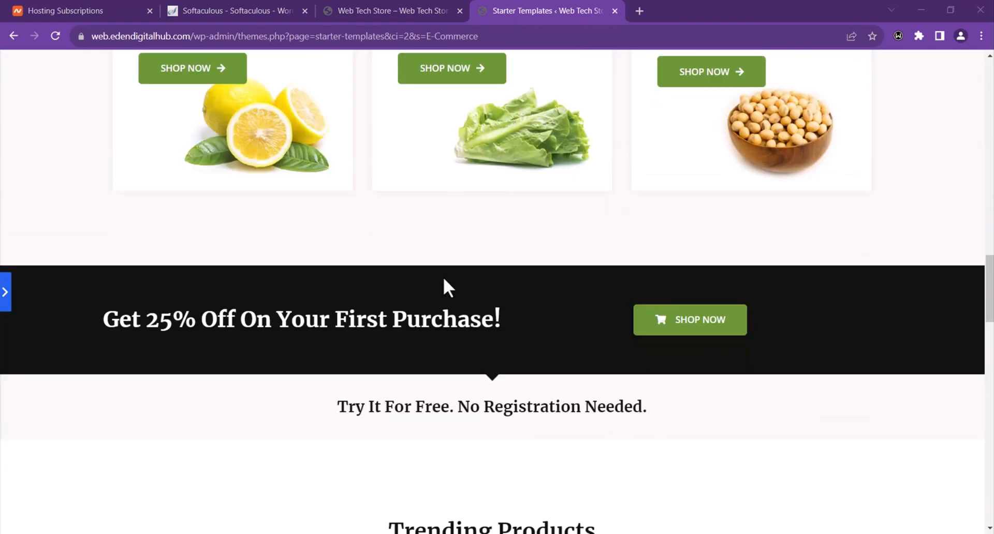
scroll(425, 288, up, 20)
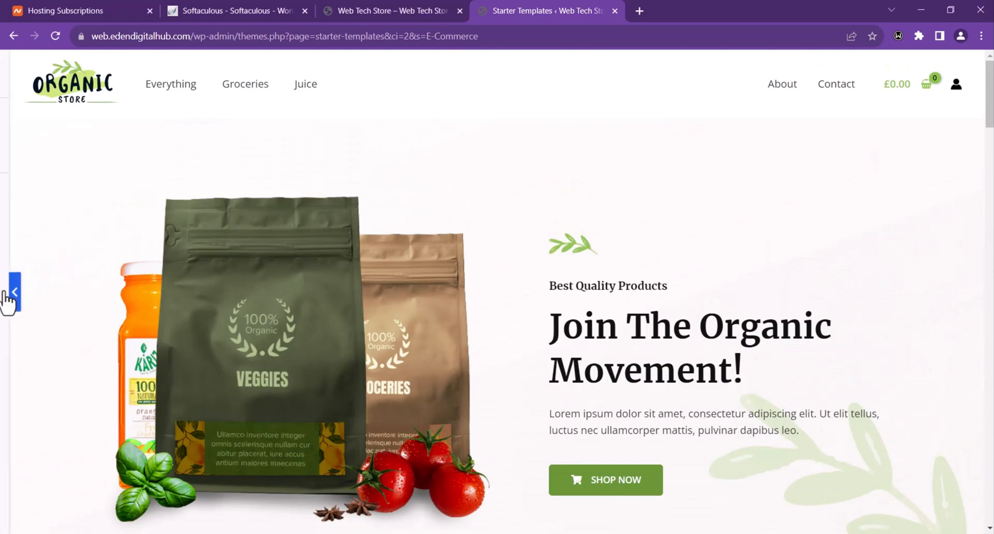
click(6, 297)
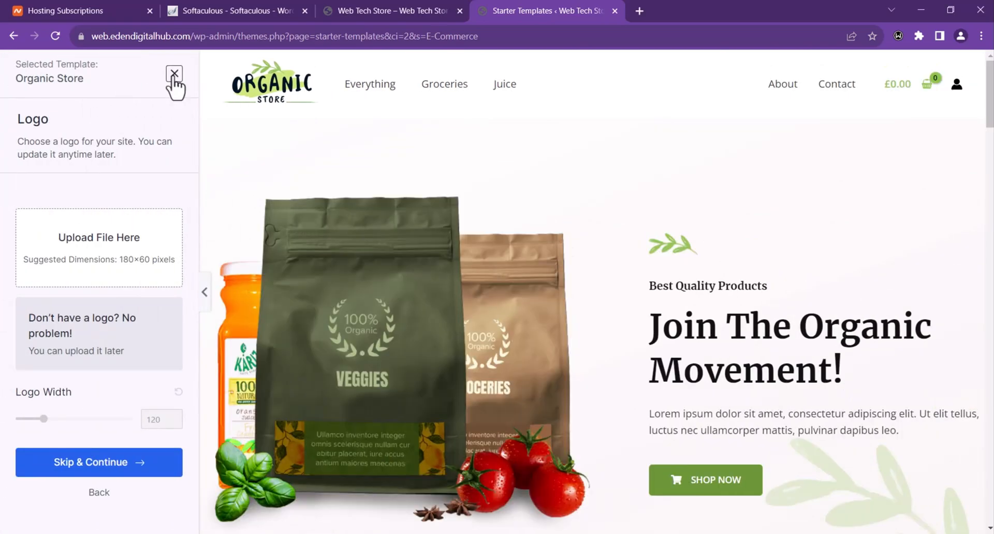
Step: Close the Organic Store preview and choose the Plant Shop template
click(173, 76)
scroll(444, 282, down, 5)
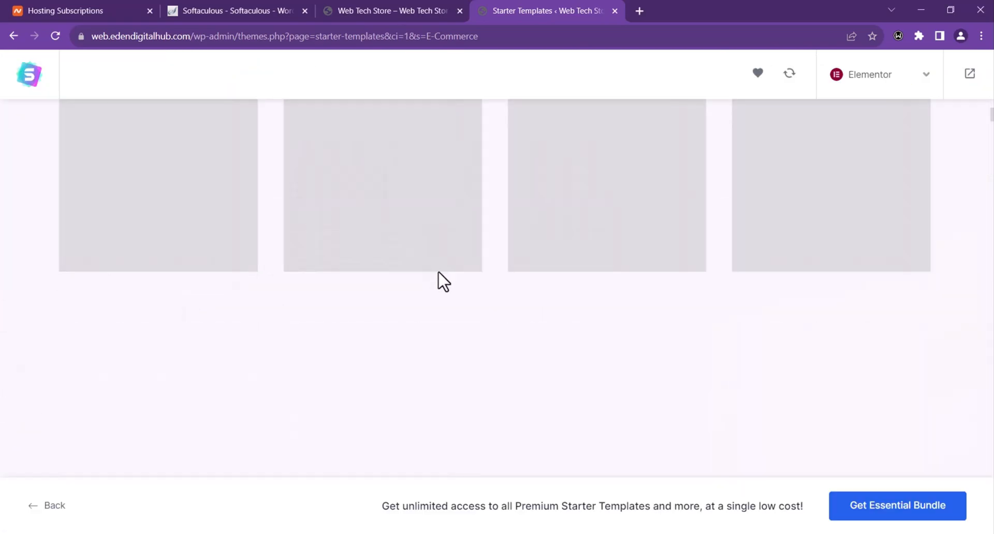
scroll(506, 322, up, 5)
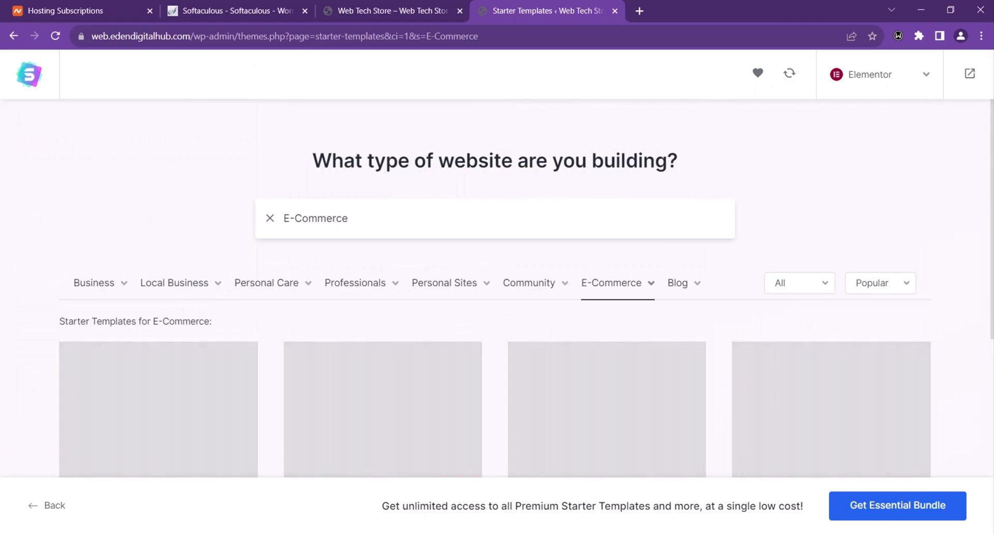
scroll(555, 321, down, 5)
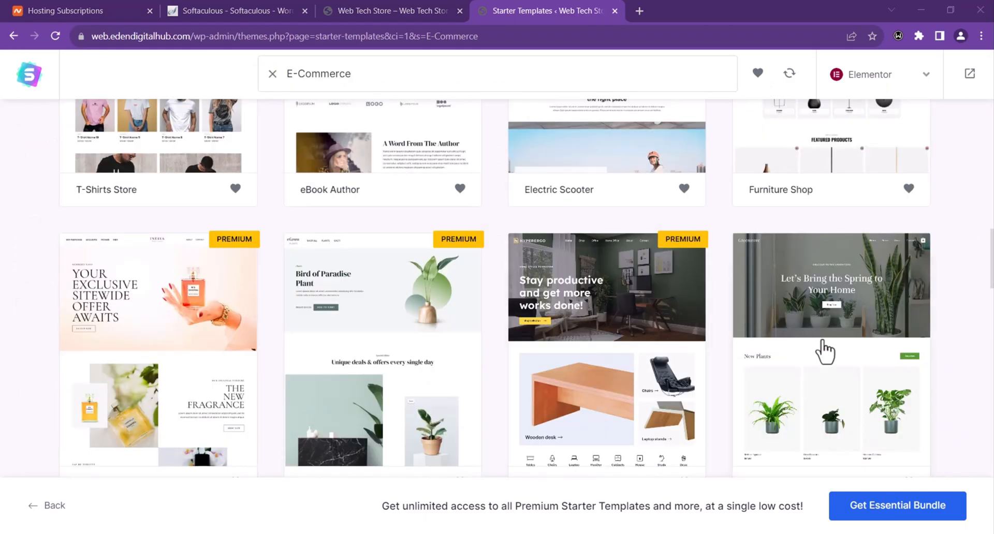
click(823, 353)
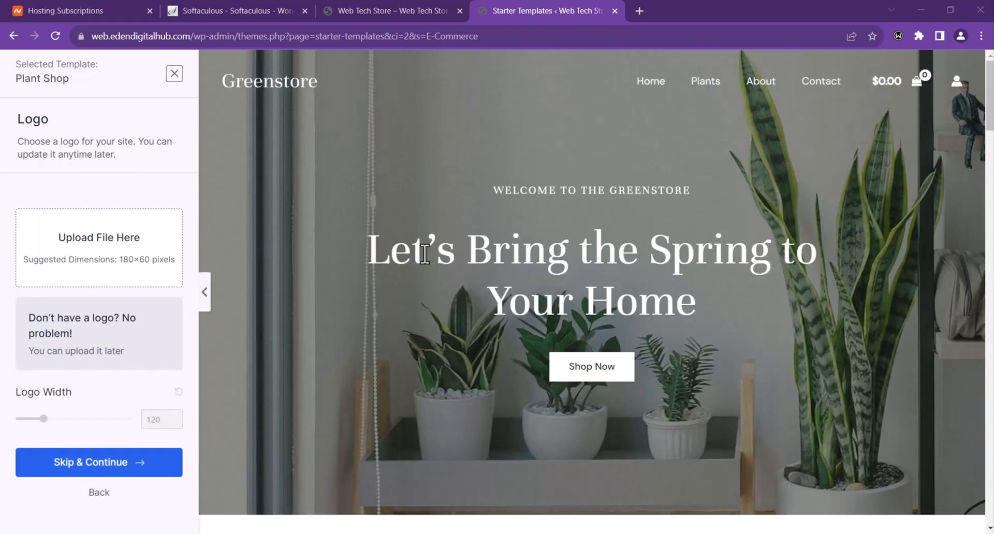
Step: Scroll through the Plant Shop template's Greenstore preview at full width
click(206, 302)
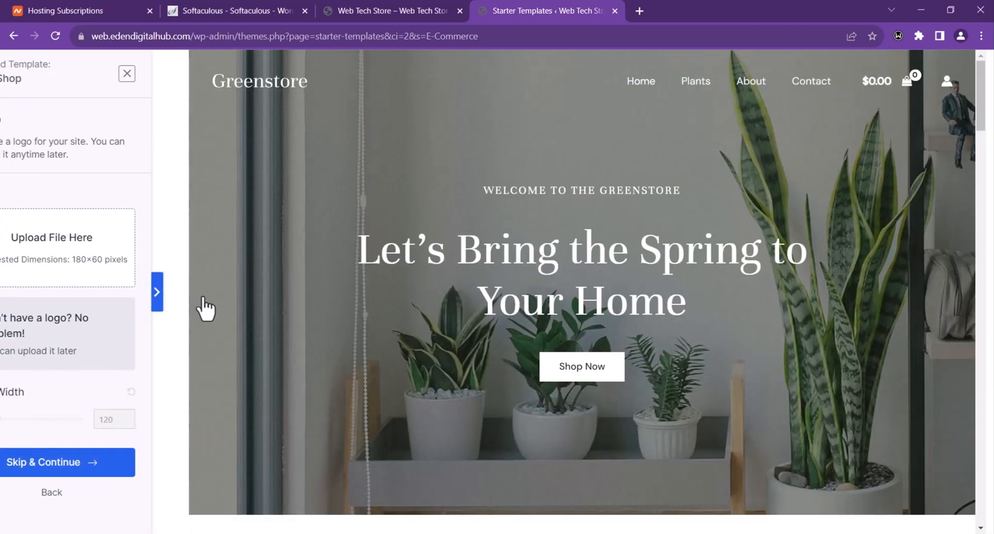
scroll(528, 243, down, 10)
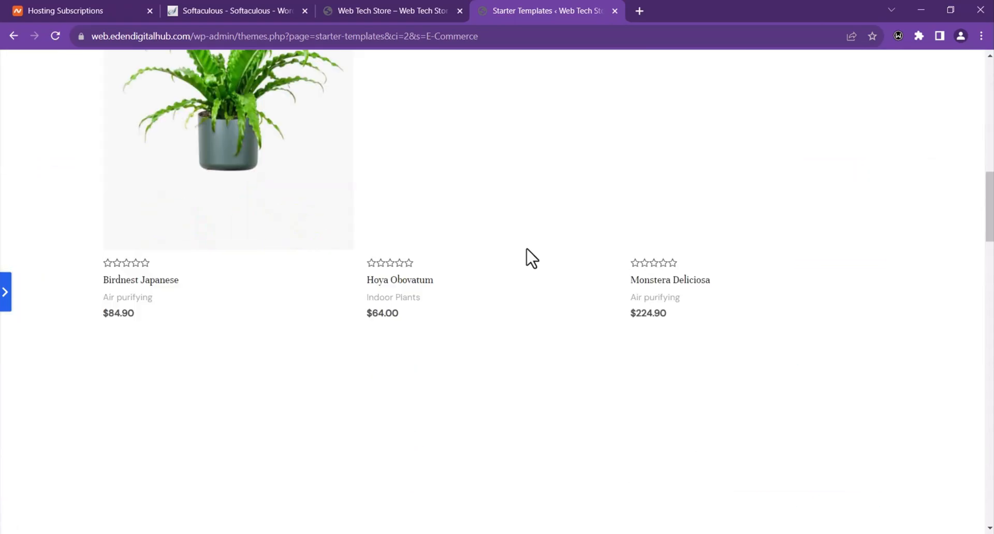
scroll(238, 182, down, 13)
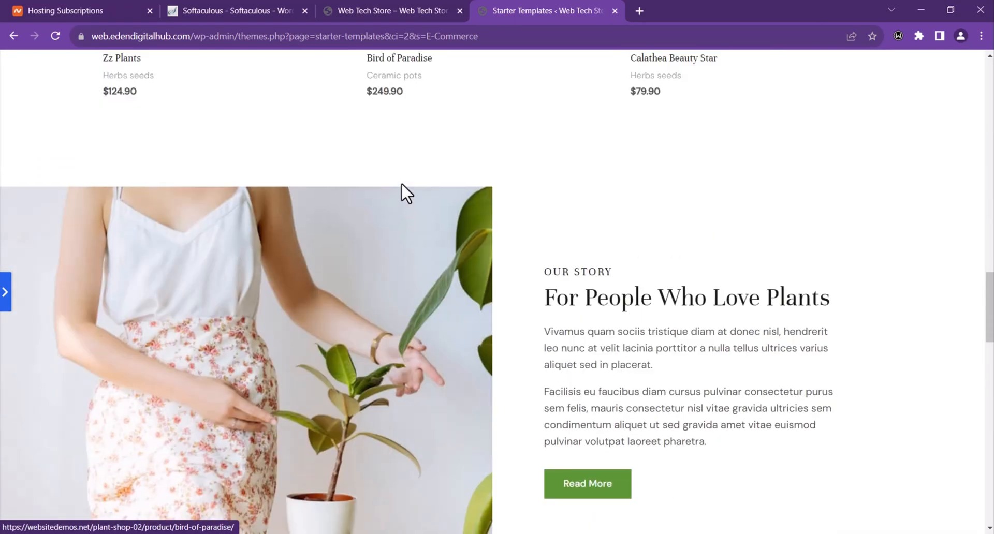
scroll(615, 204, down, 18)
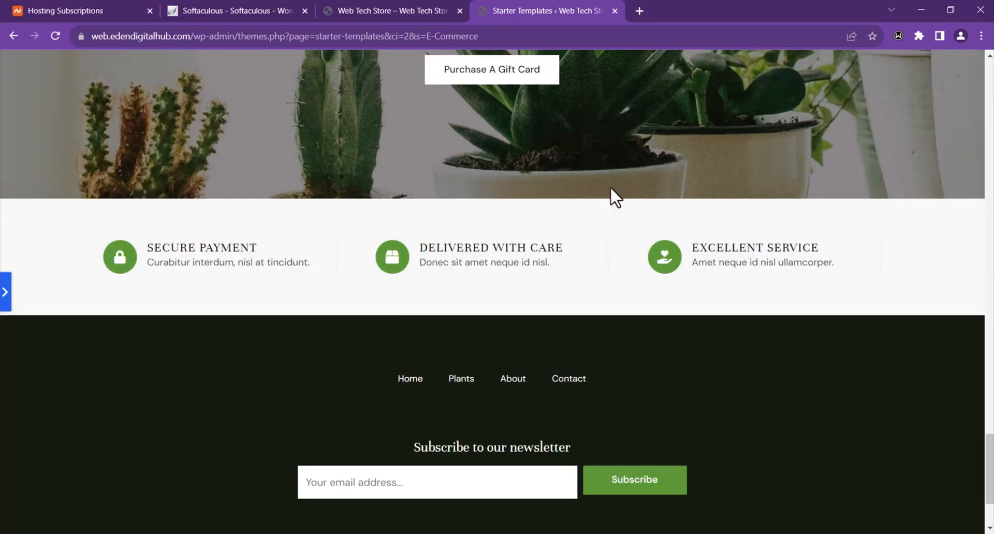
scroll(610, 187, down, 3)
scroll(599, 202, up, 20)
scroll(605, 189, up, 14)
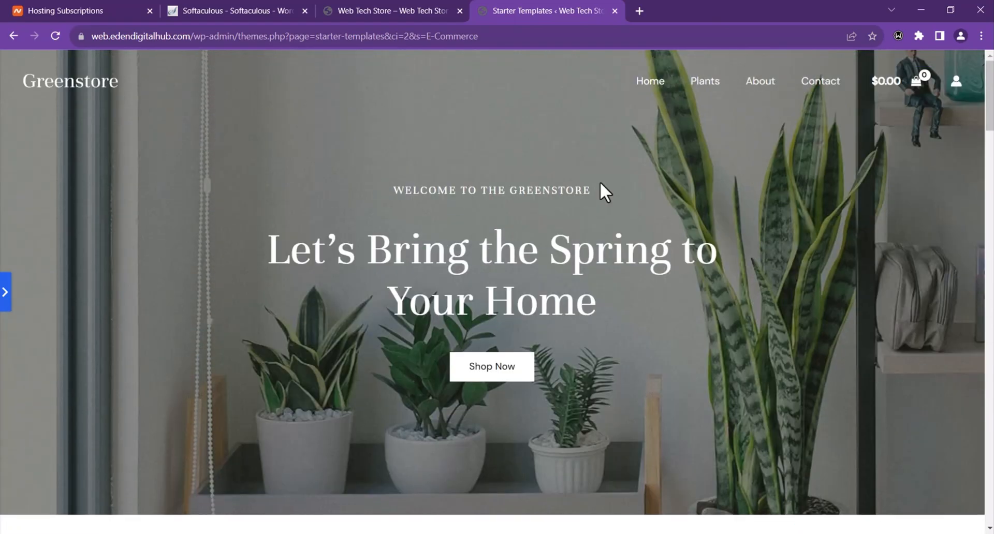
click(5, 291)
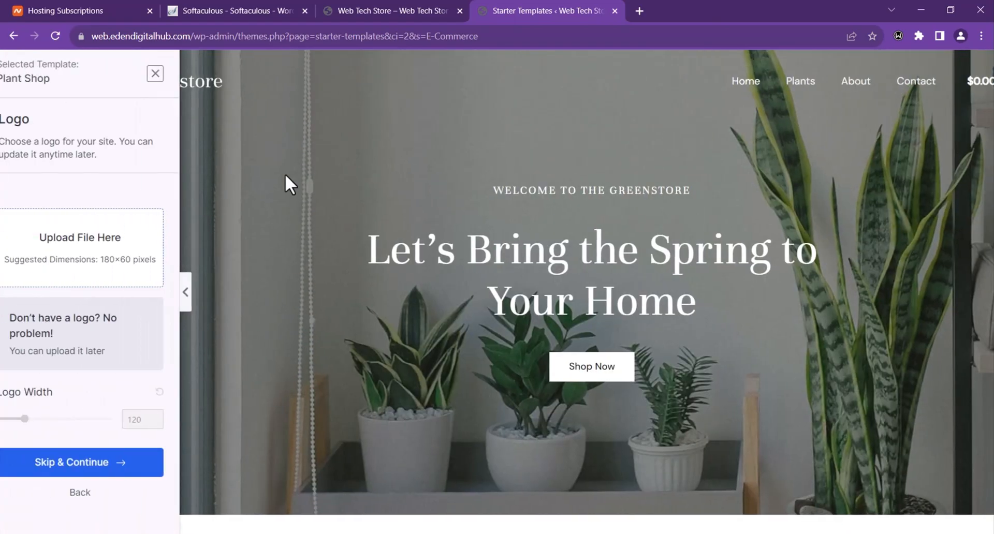
scroll(623, 124, down, 5)
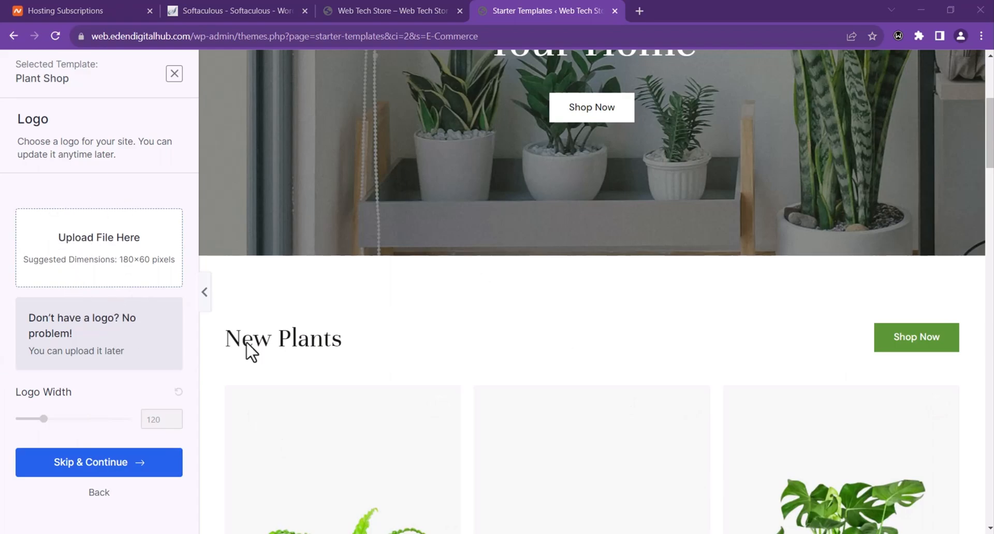
scroll(430, 261, up, 5)
Step: Skip the logo, settle on the red palette after trying others, and pick Montserrat / Lato
click(106, 473)
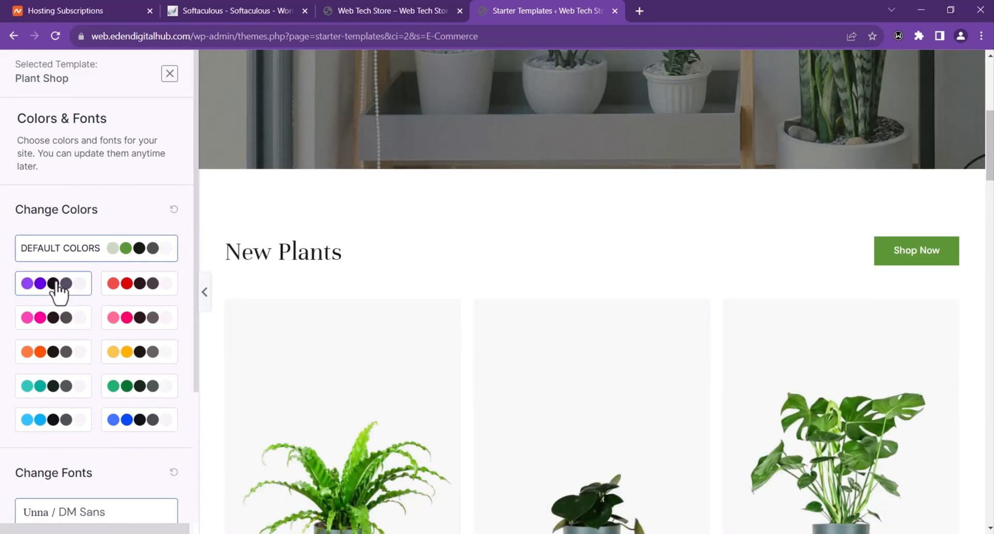
click(53, 284)
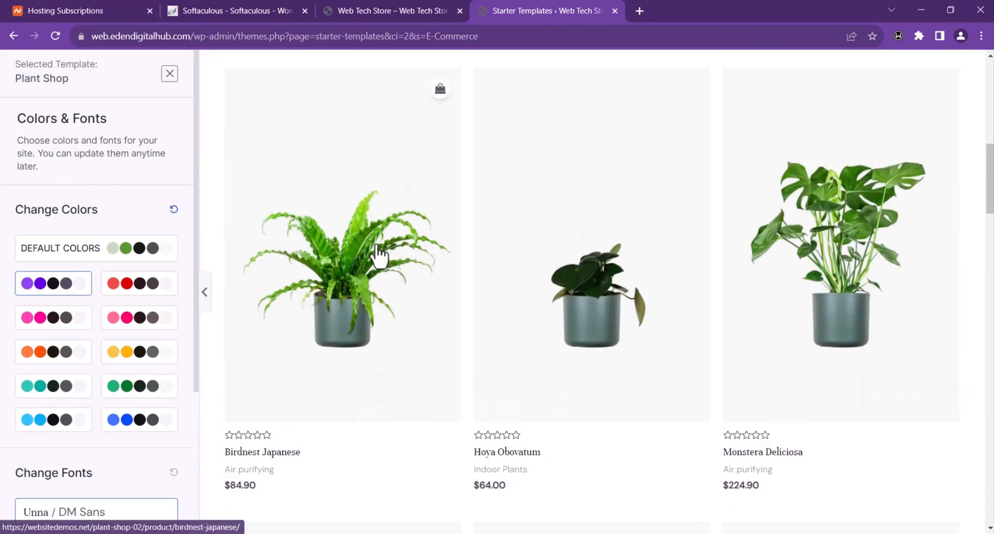
click(120, 288)
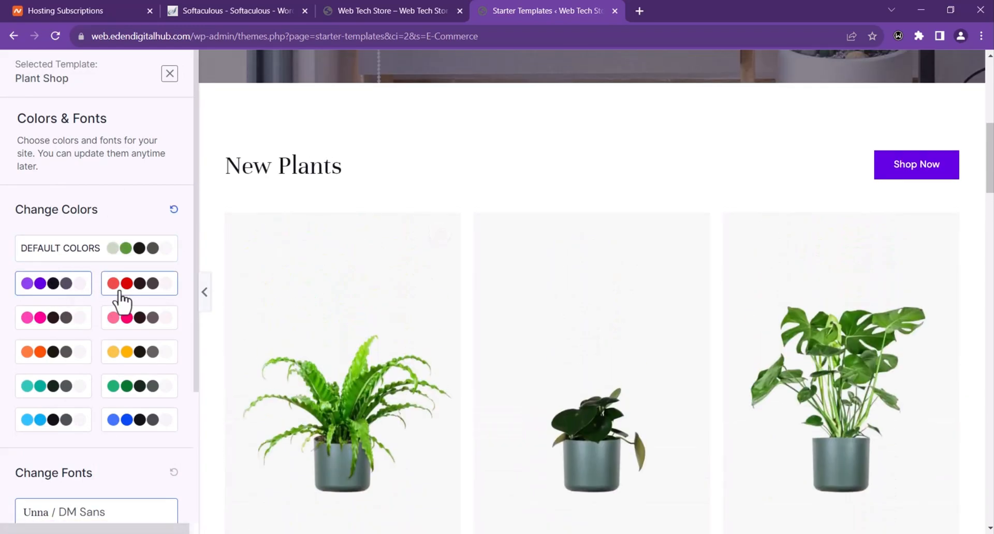
click(138, 394)
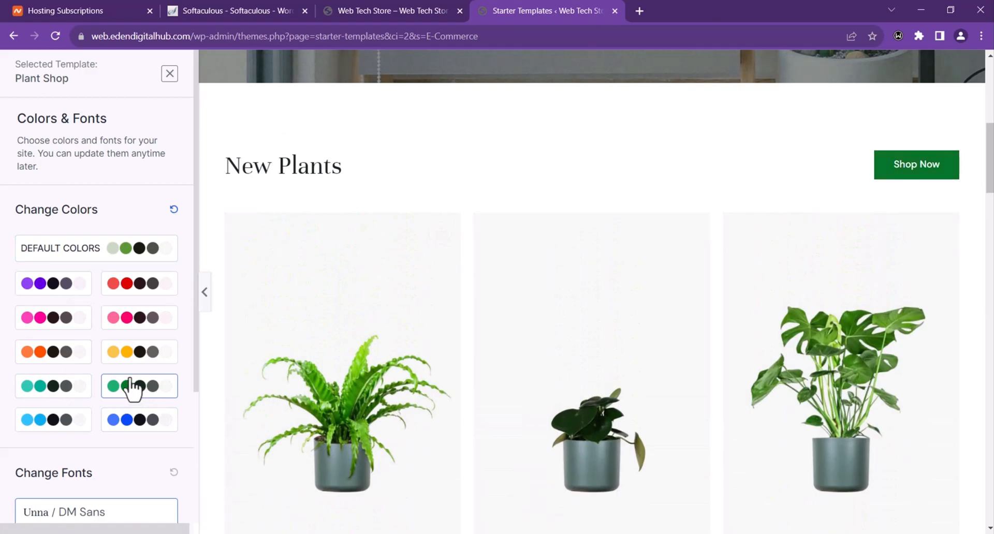
click(132, 255)
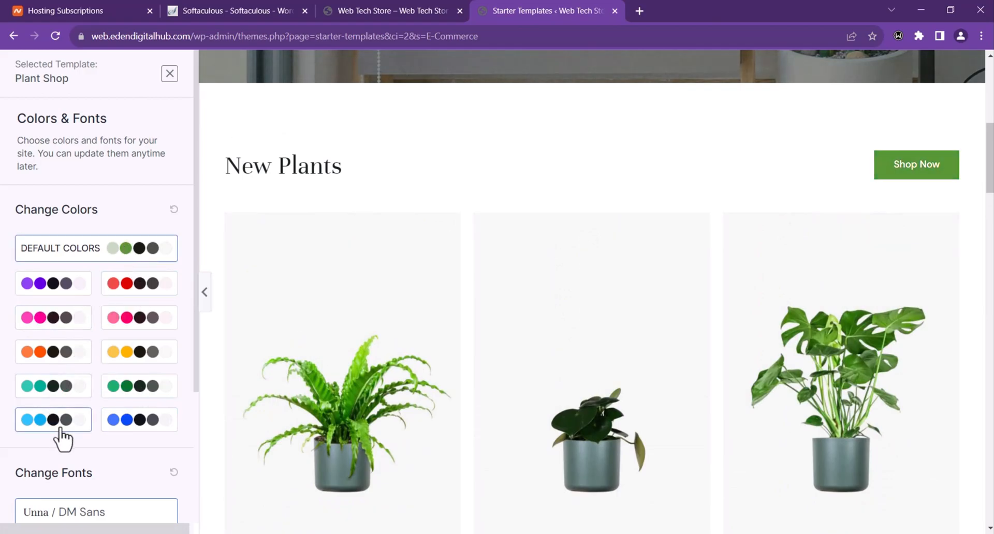
click(139, 283)
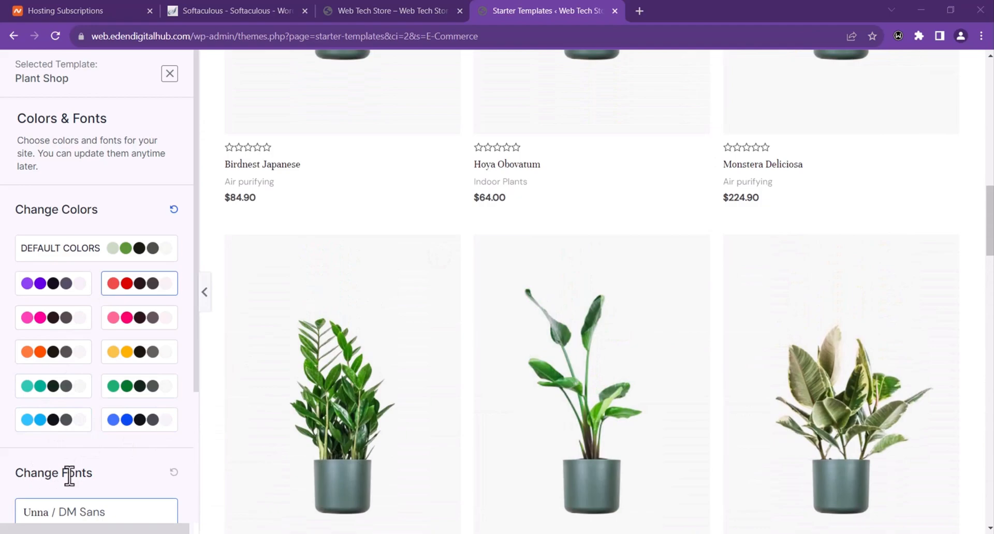
scroll(66, 468, down, 3)
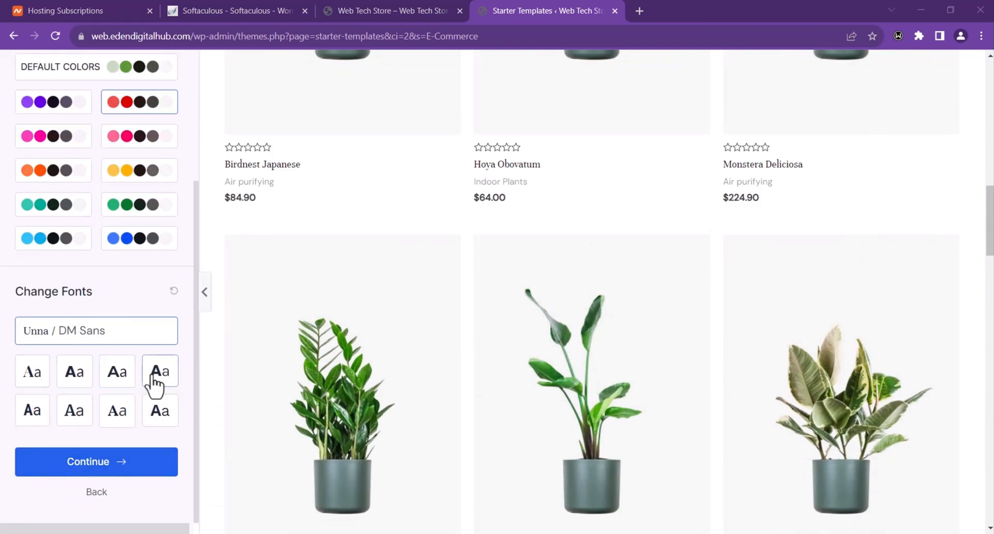
click(126, 378)
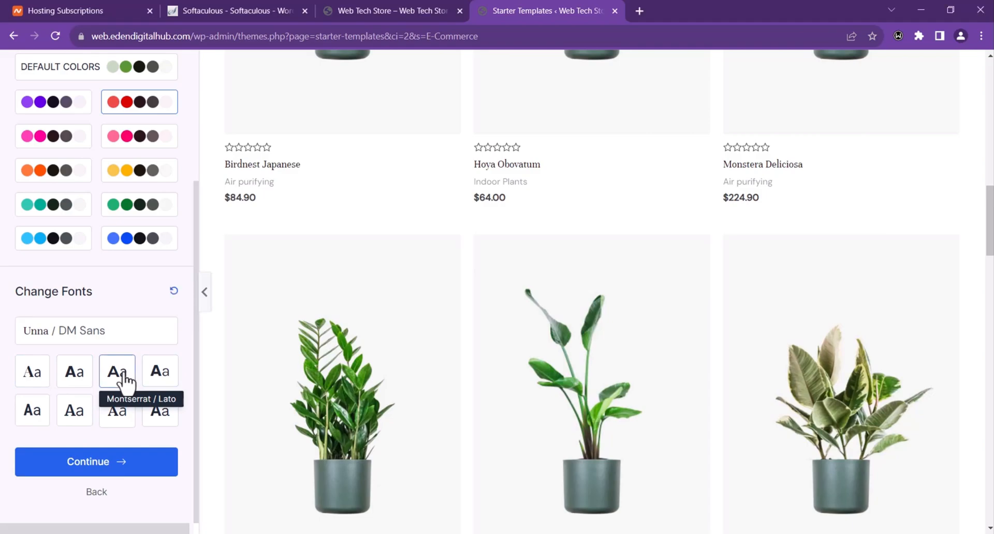
Step: Submit the final setup form and build the site from the Plant Shop template to 100%
click(106, 462)
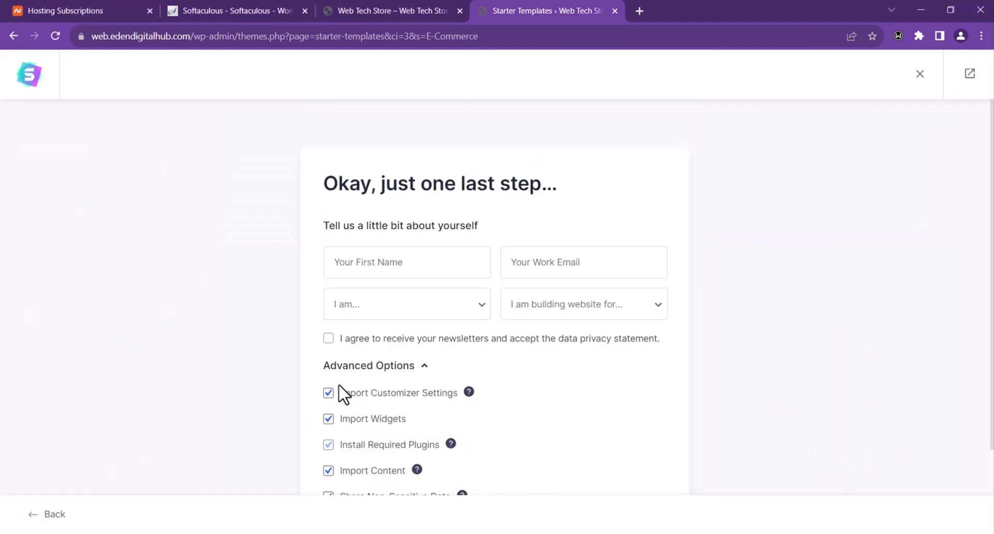
scroll(469, 225, down, 2)
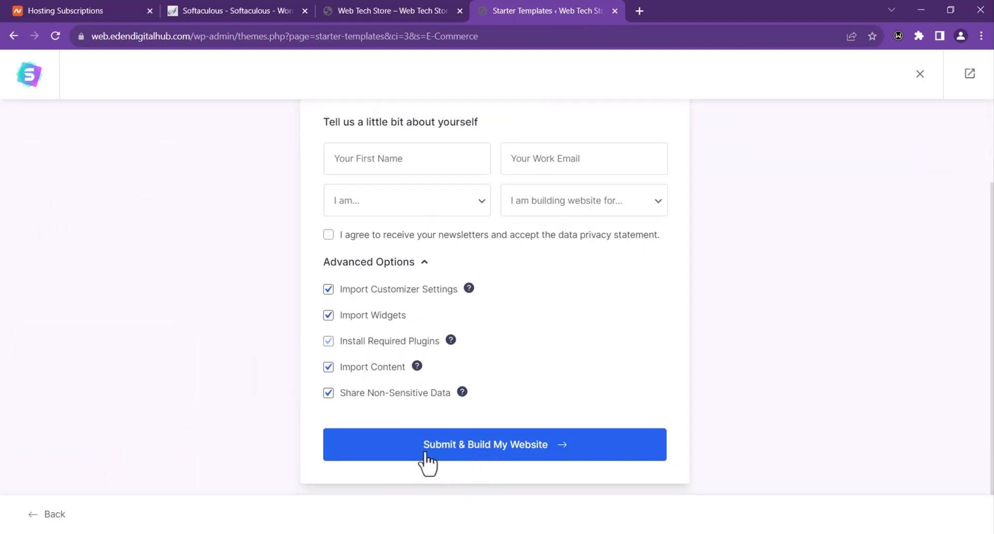
click(458, 457)
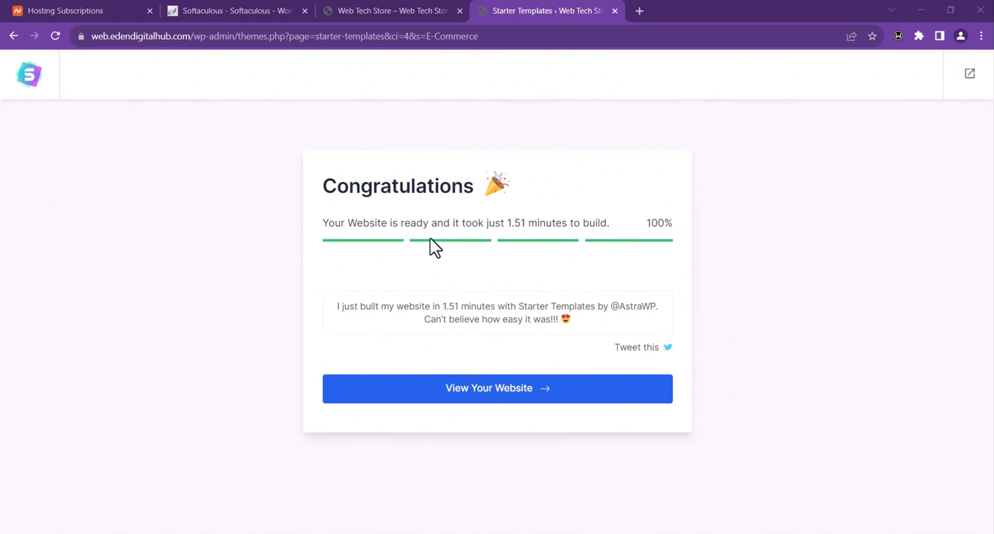
Step: View the new Web Tech Store homepage, reviewing its plant products, gift card and newsletter sections
click(516, 399)
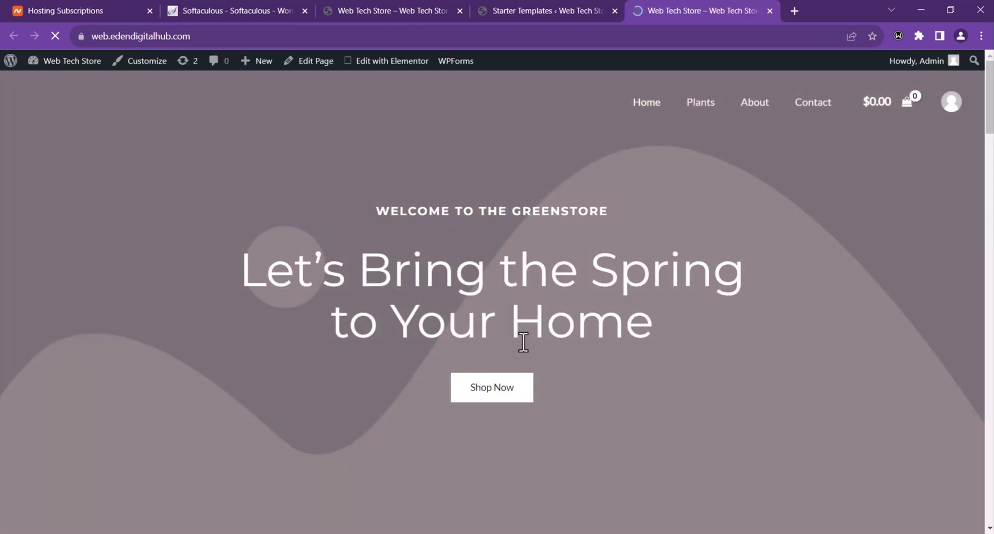
scroll(516, 328, down, 5)
scroll(515, 326, down, 15)
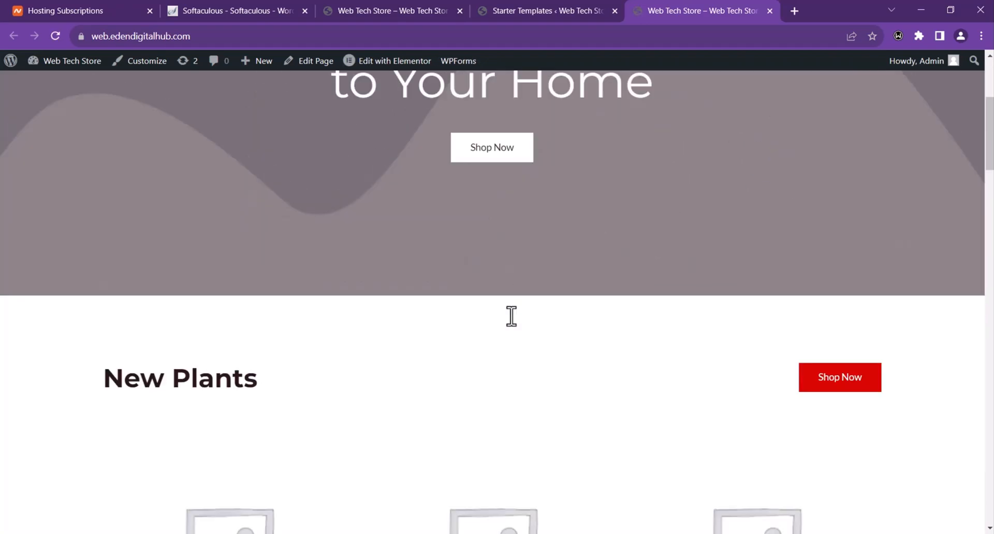
scroll(515, 327, down, 10)
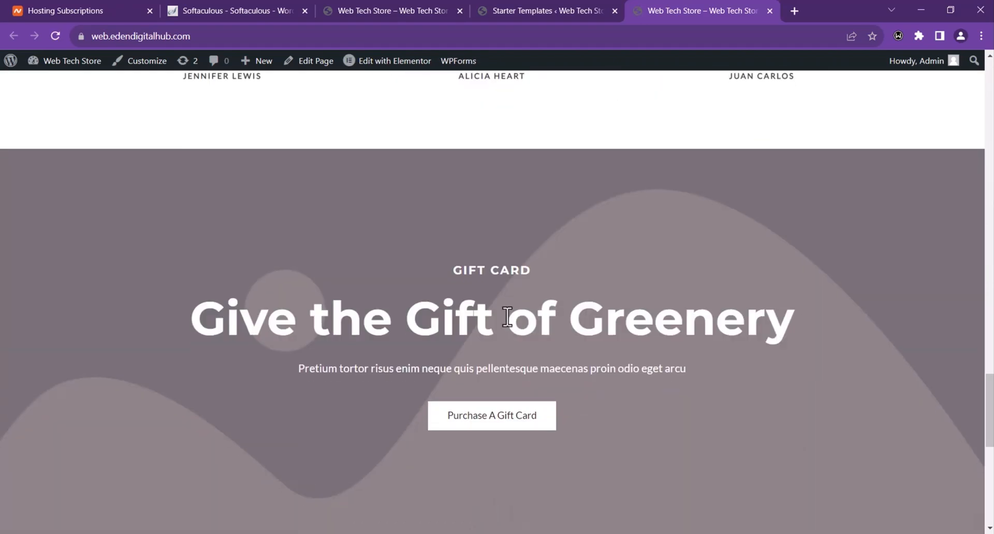
scroll(507, 316, up, 4)
scroll(502, 319, down, 13)
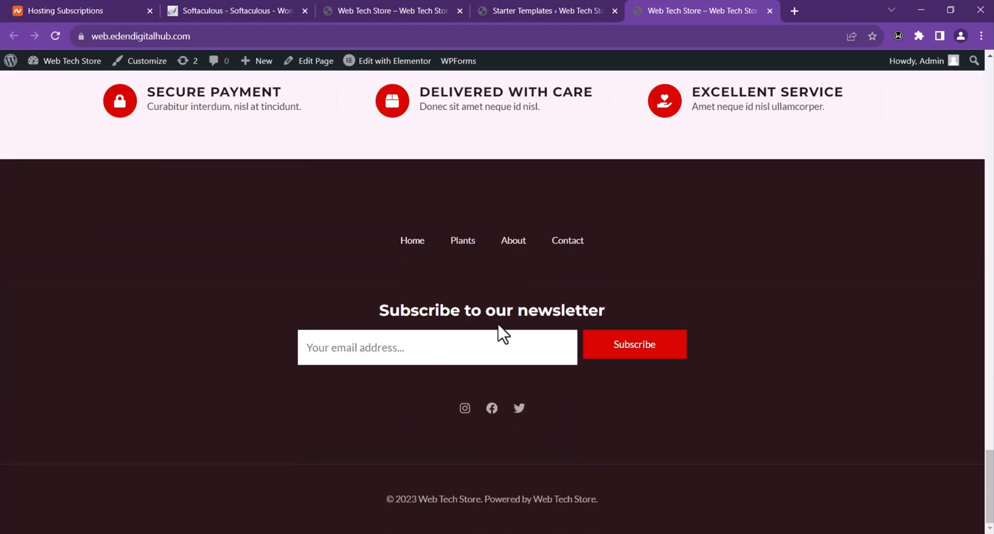
scroll(482, 328, up, 12)
scroll(453, 341, up, 20)
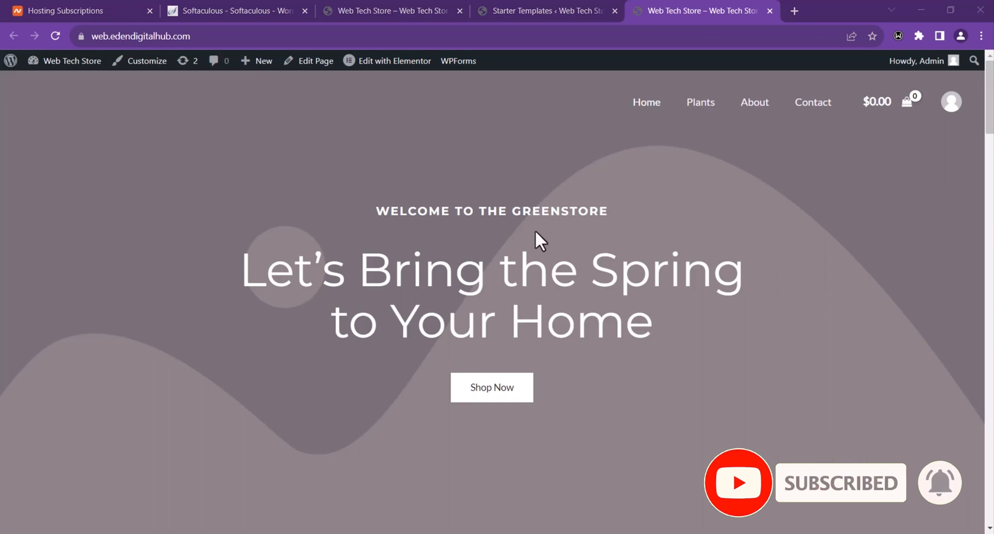
scroll(538, 243, down, 3)
scroll(538, 269, down, 9)
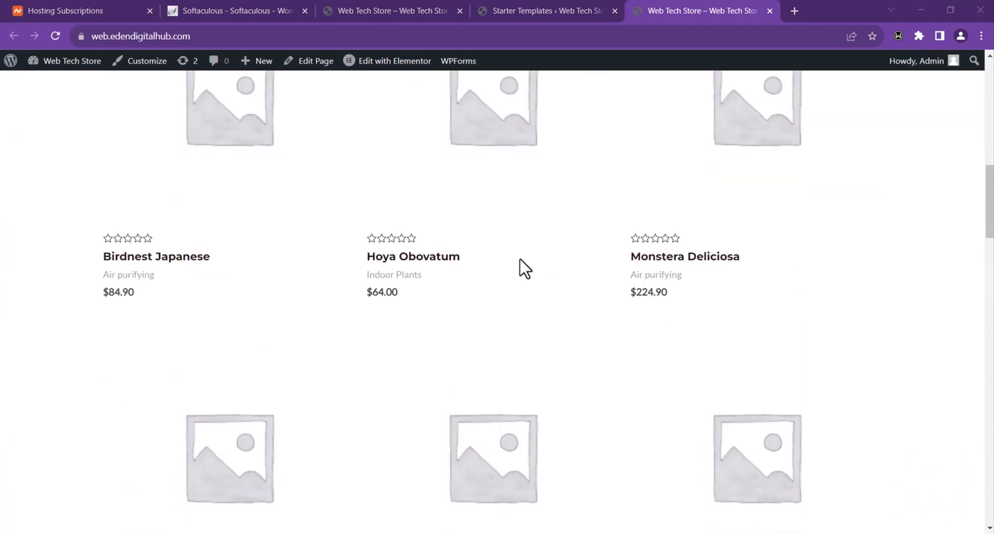
scroll(512, 270, down, 6)
scroll(498, 270, up, 9)
scroll(502, 269, up, 8)
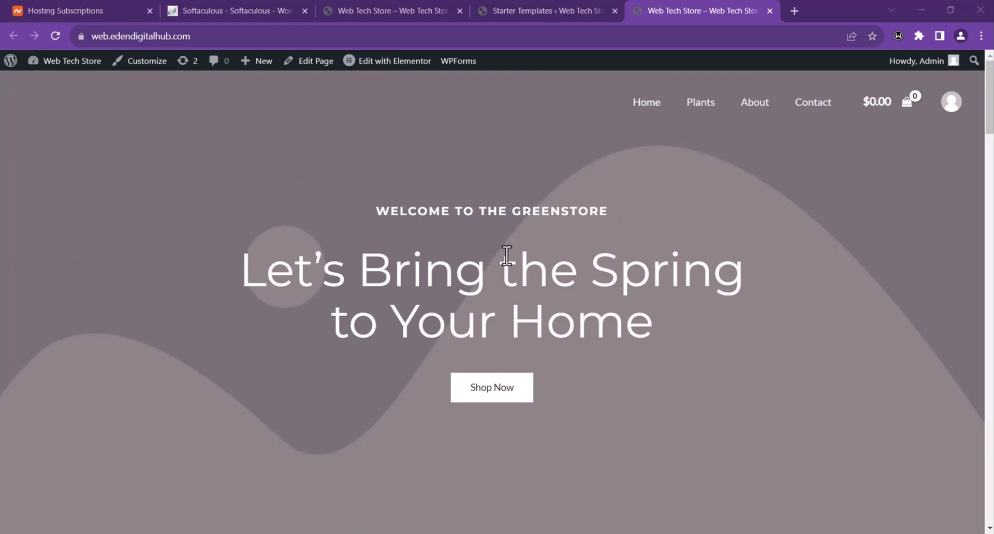
Step: In the Customizer's Header Builder, open Site Title & Logo and launch the Select logo media dialog
click(141, 75)
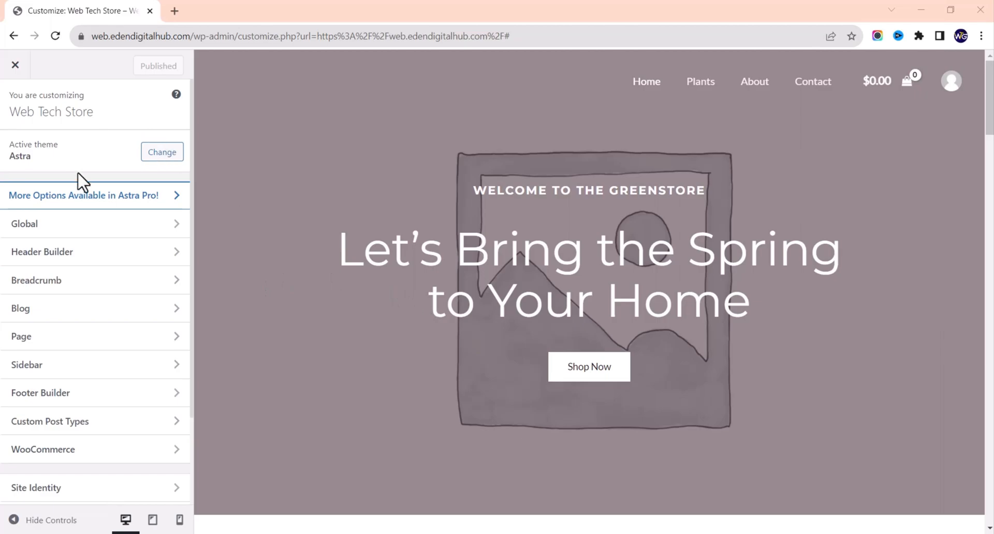
scroll(105, 244, down, 1)
scroll(109, 243, up, 1)
click(100, 259)
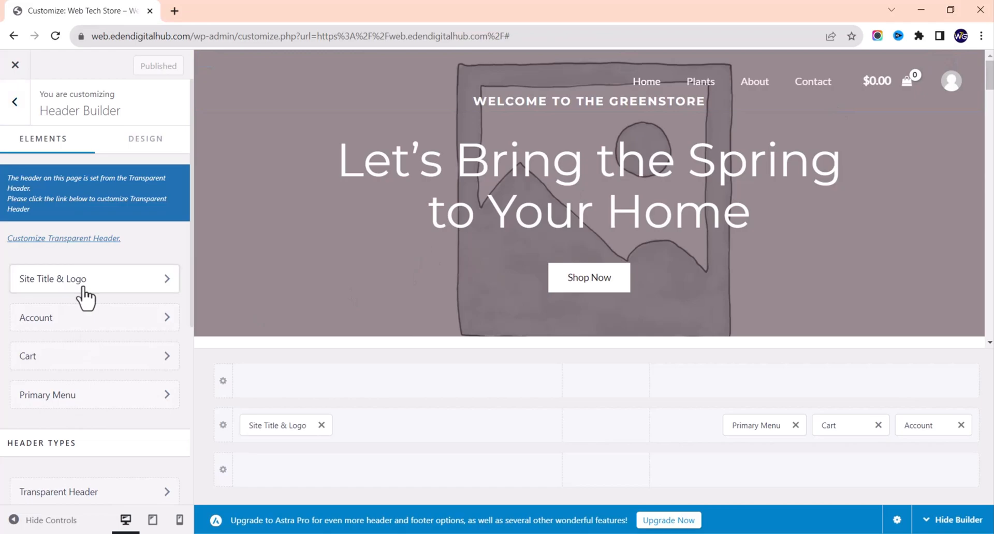
click(104, 274)
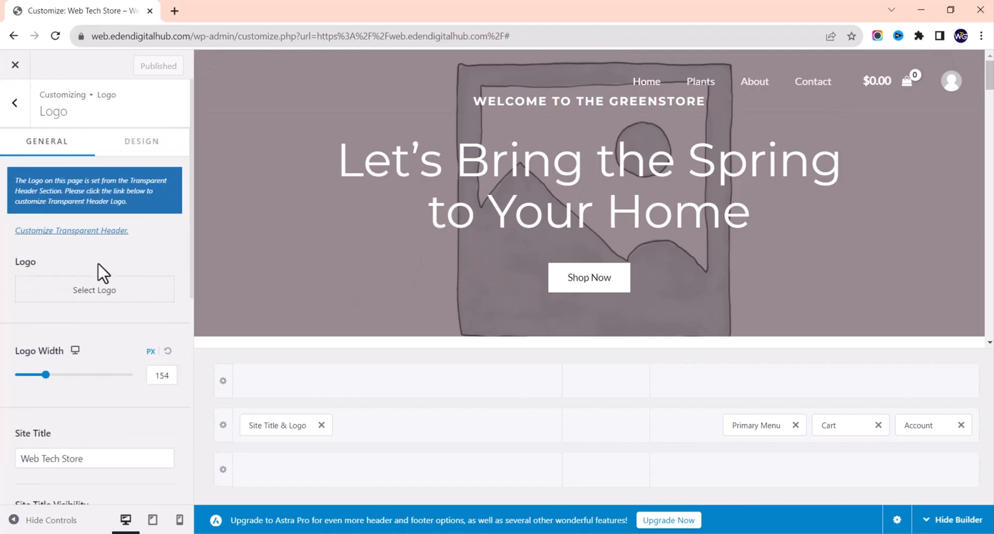
click(73, 295)
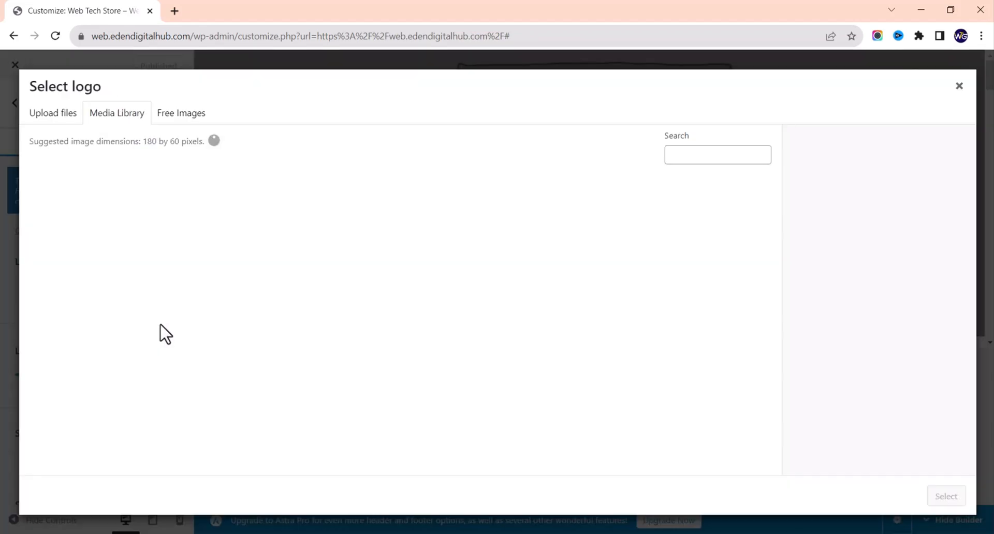
Step: Upload logo.png from Downloads and crop it as the WebTech Store header logo
click(60, 122)
click(524, 306)
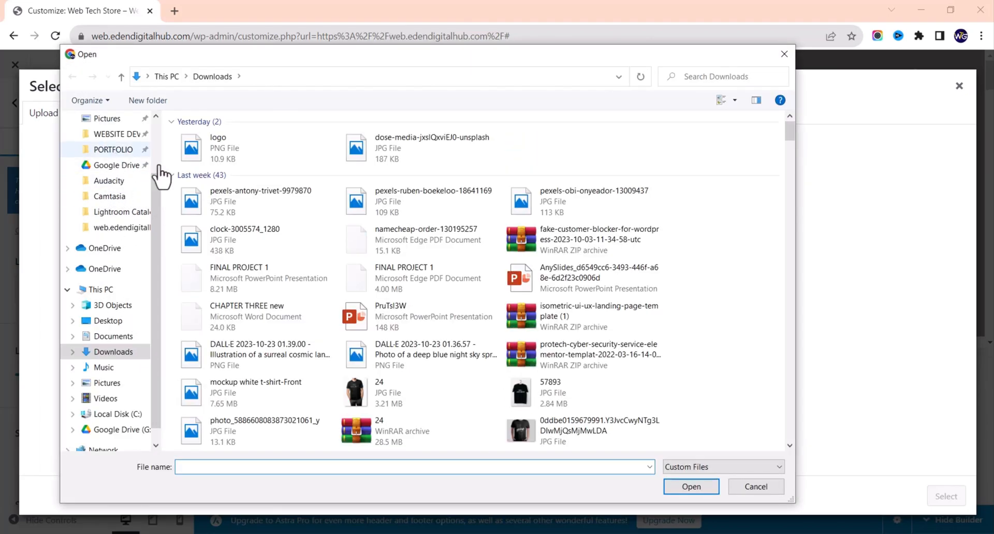
double_click(241, 155)
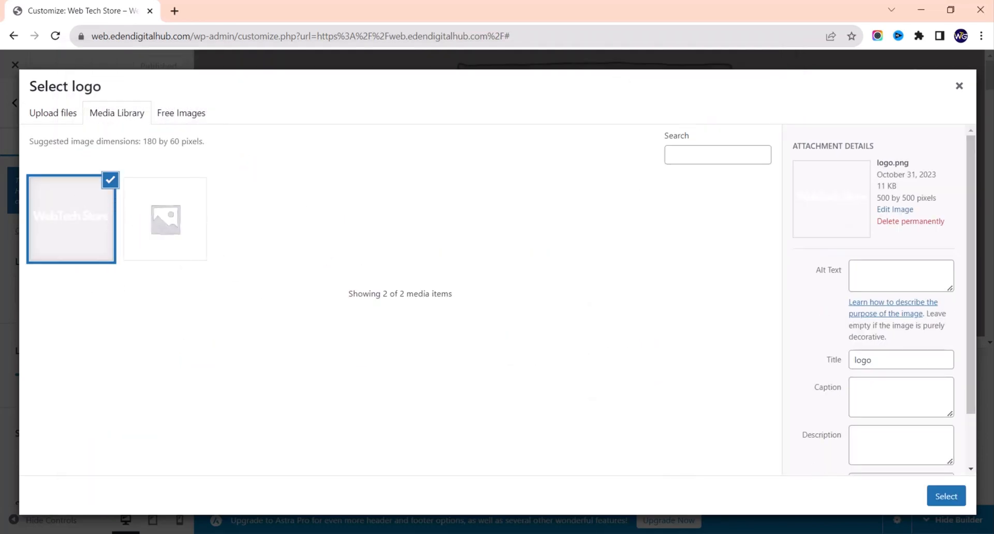
click(947, 503)
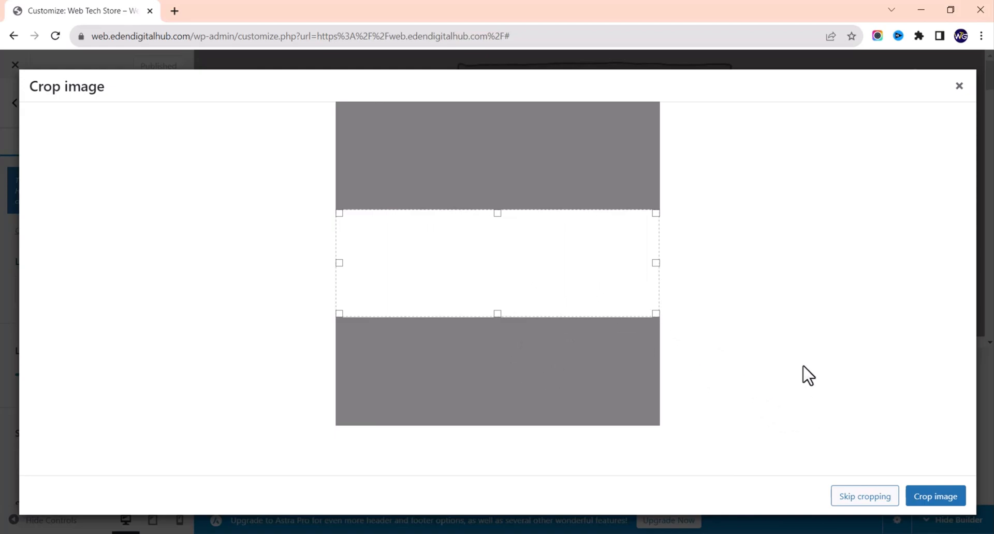
click(937, 497)
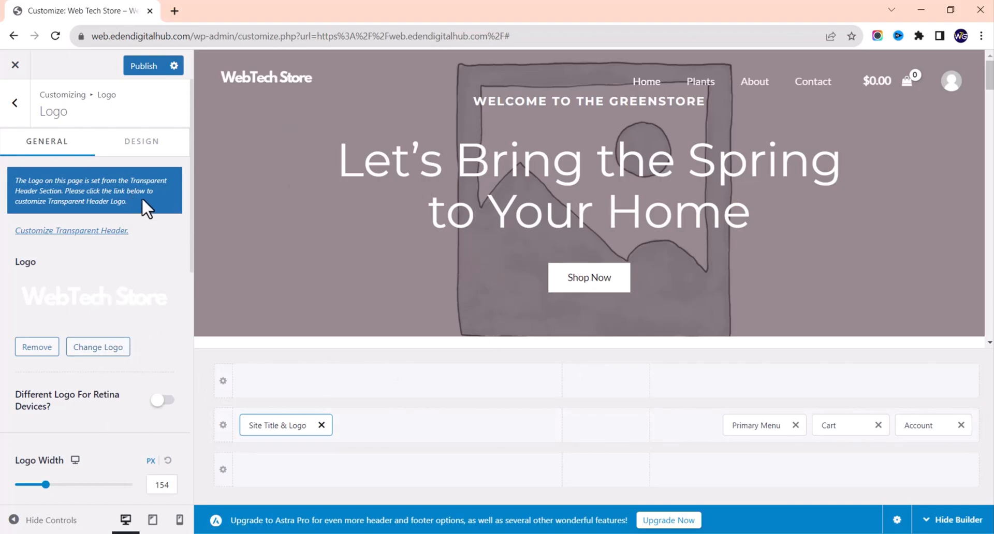
Step: Publish the logo change and load web.edendigitalhub.com in a new tab
click(139, 68)
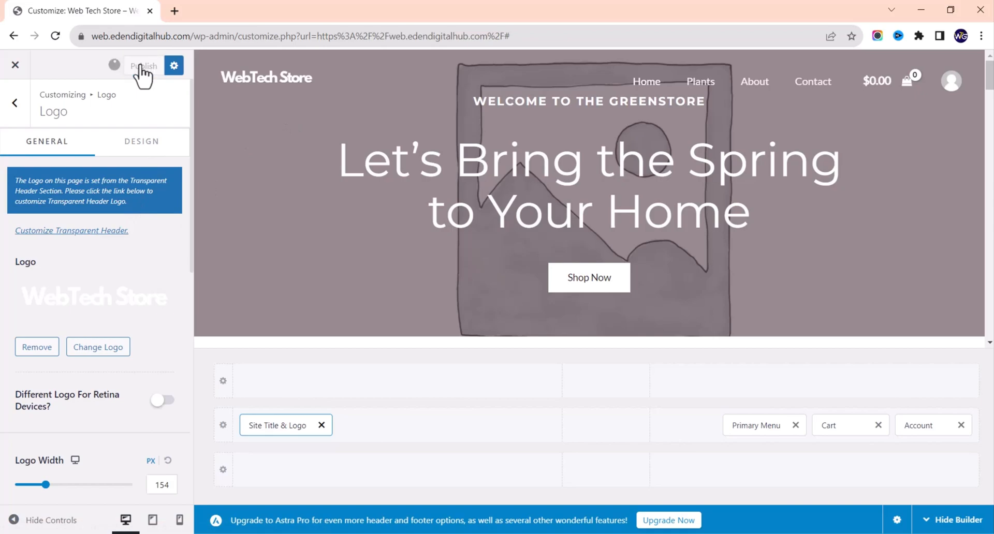
click(173, 10)
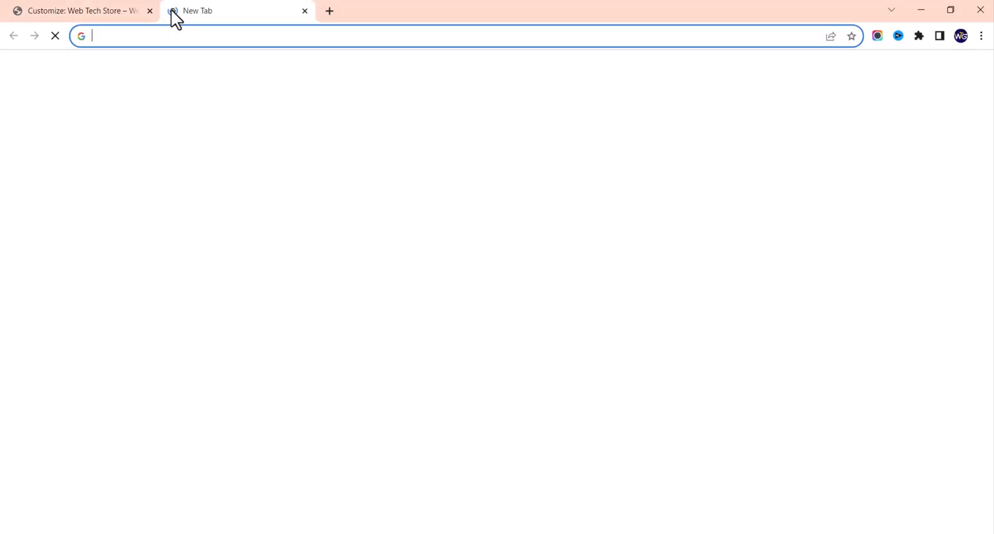
text(web.edendigitalhub.com)
key(Up)
key(ctrl+a)
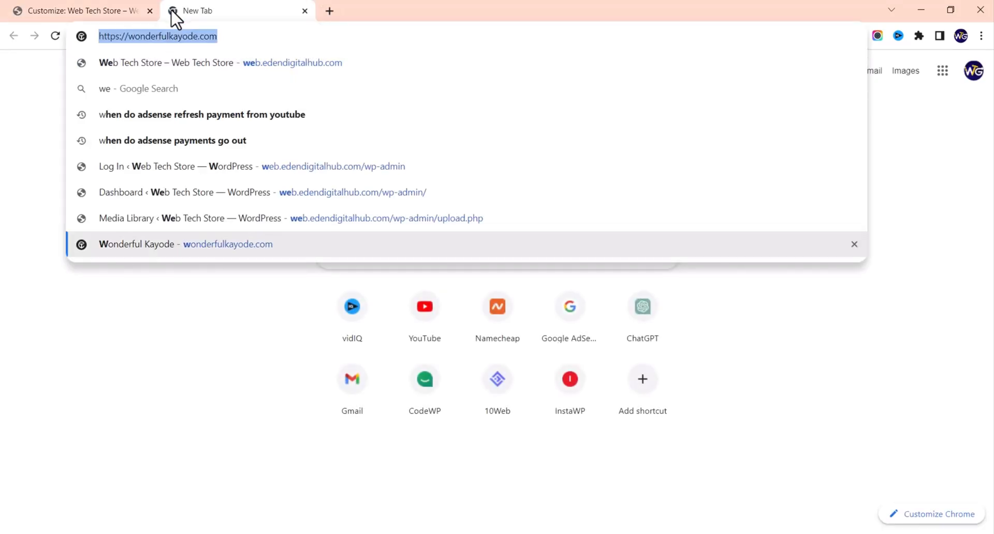
text(web.edendigitalhub)
key(Return)
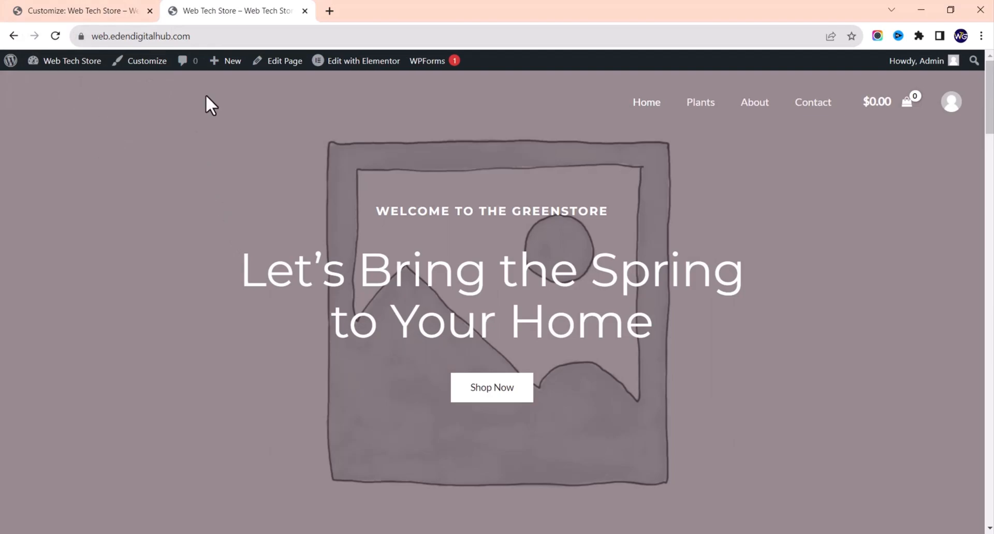
Step: Compare the live site with the Customizer, then bring up the Transparent Header settings
click(80, 11)
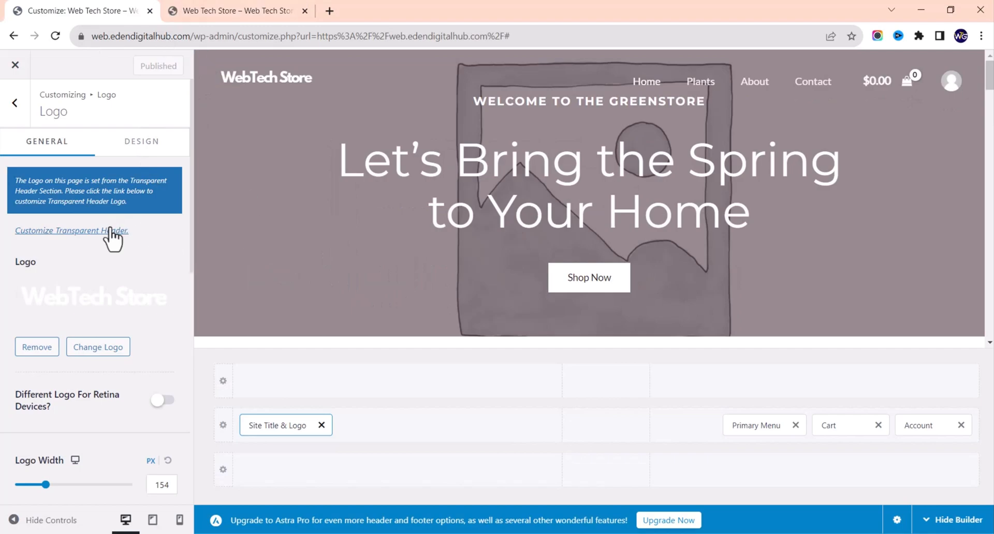
click(259, 11)
scroll(326, 360, down, 8)
scroll(328, 359, down, 4)
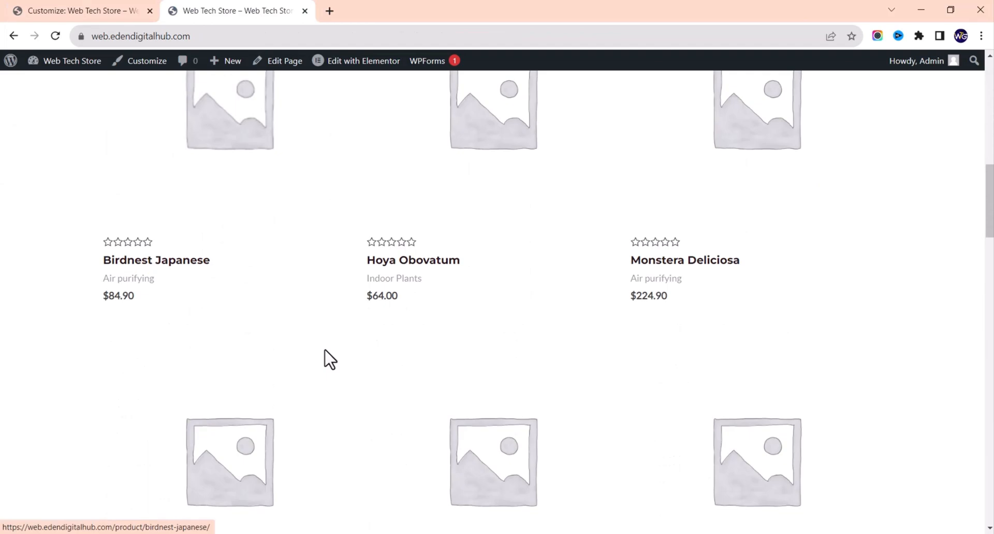
scroll(327, 360, up, 15)
click(83, 11)
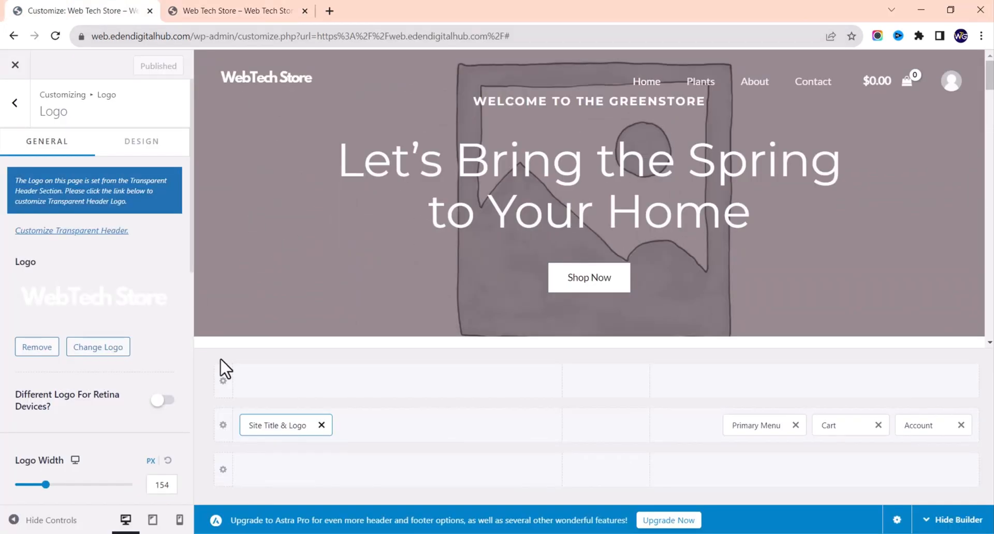
click(76, 231)
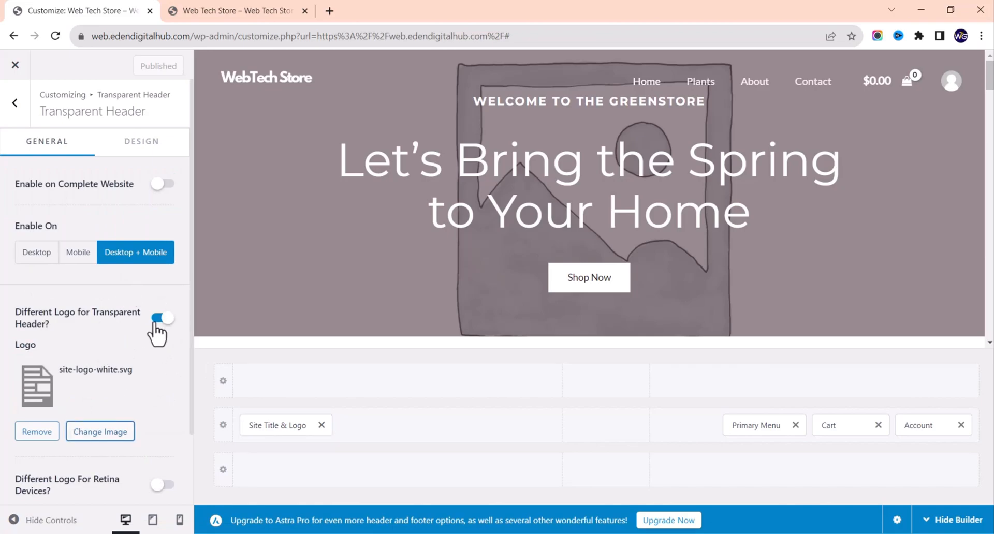
Step: Turn off Different Logo for Transparent Header, publish, and reload the live site to confirm
click(161, 318)
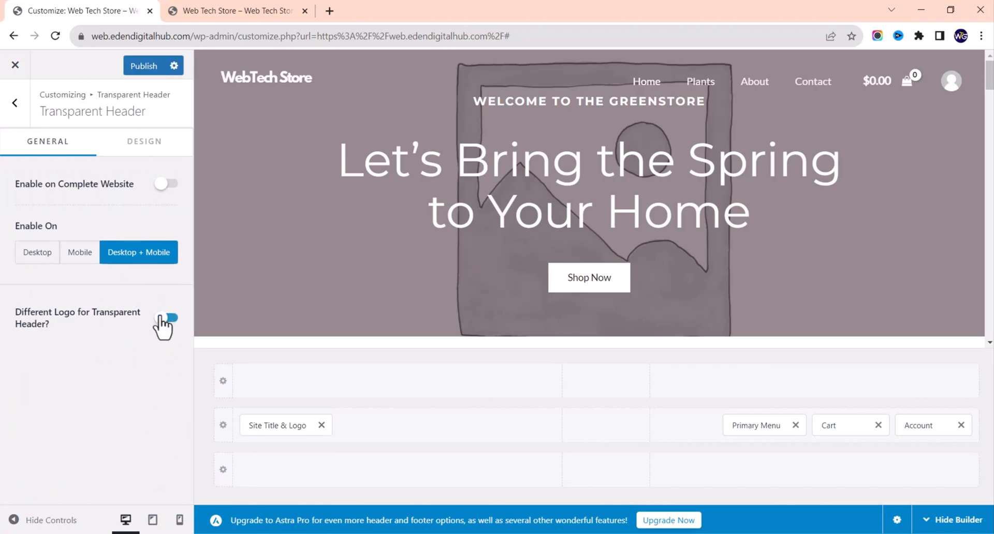
click(182, 321)
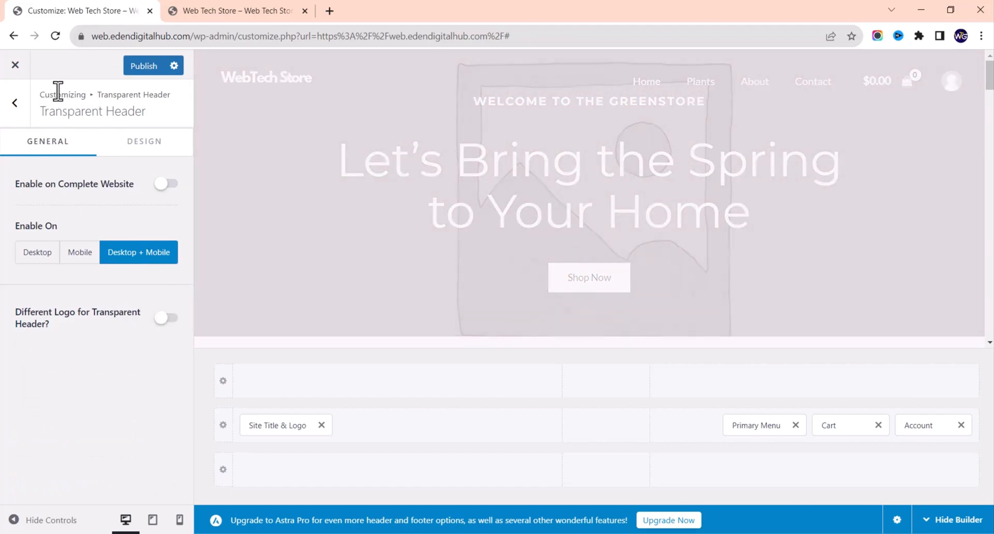
click(148, 70)
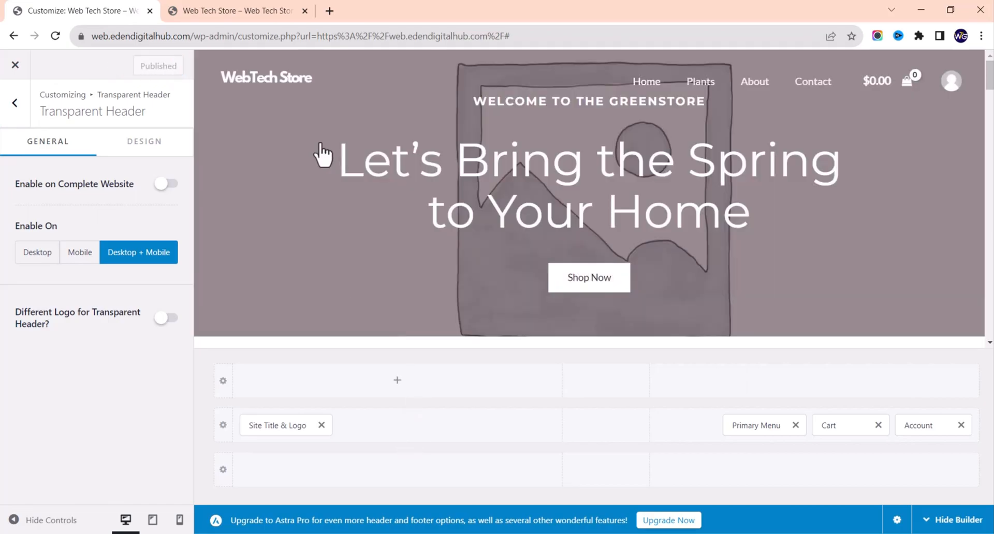
click(239, 6)
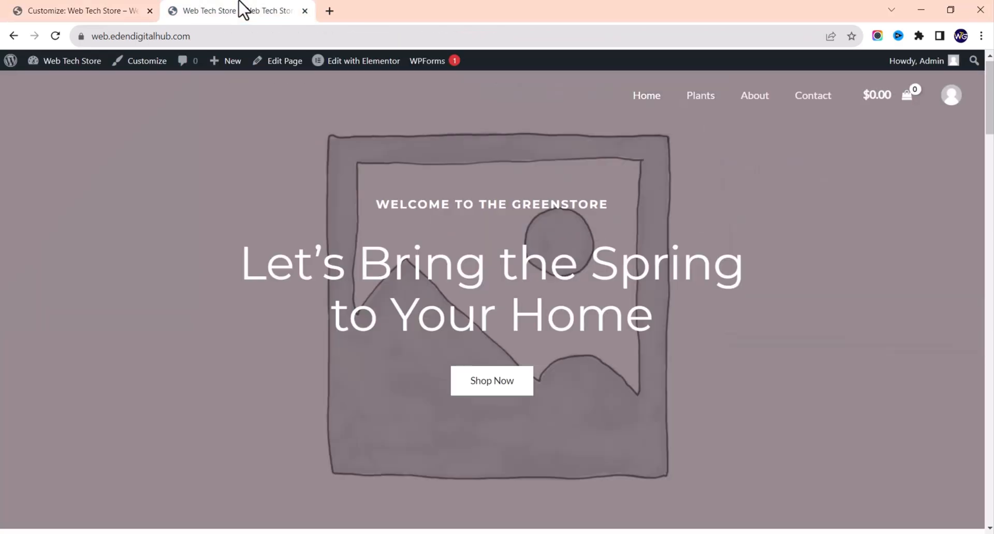
click(55, 36)
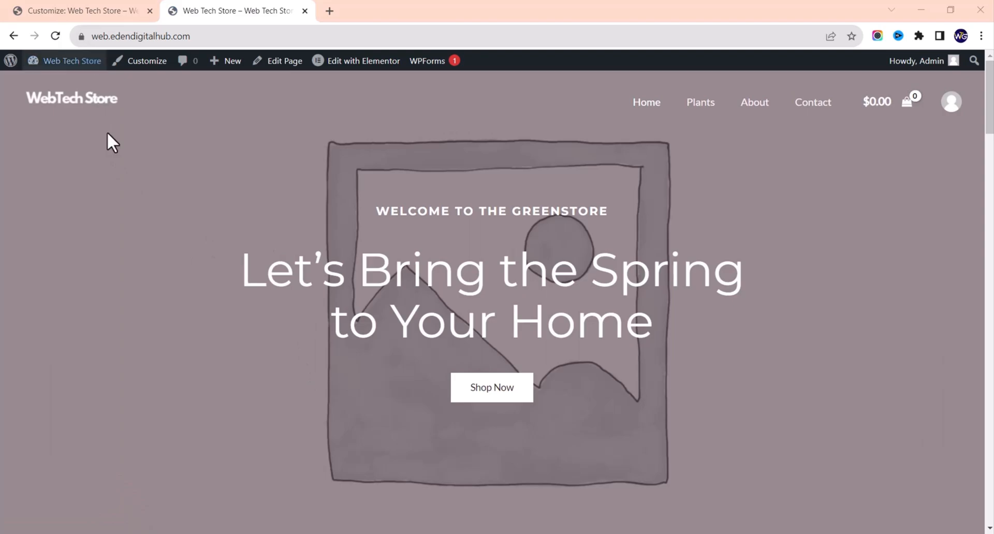
click(106, 10)
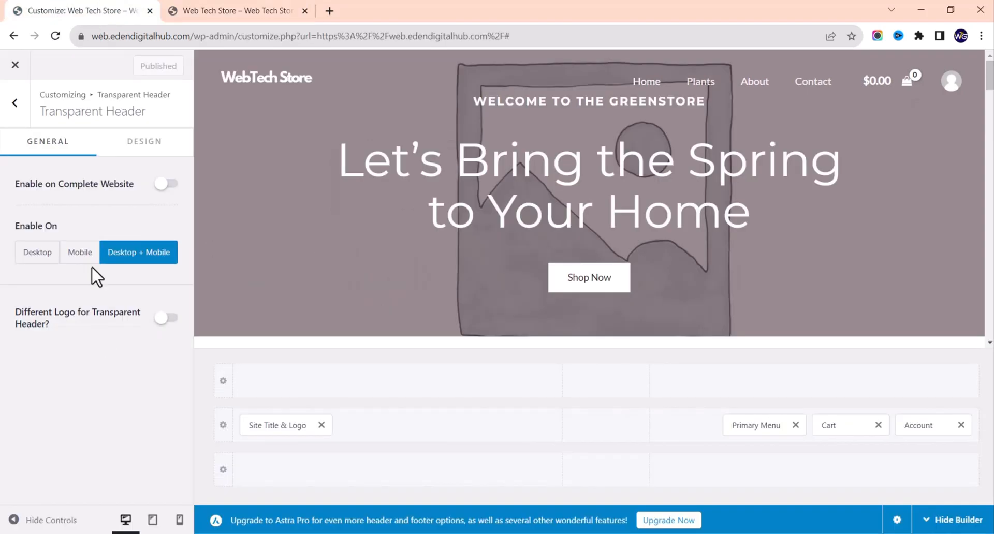
Step: Set the Site Title & Logo width to 188 px, publish, and reload the live homepage
click(16, 115)
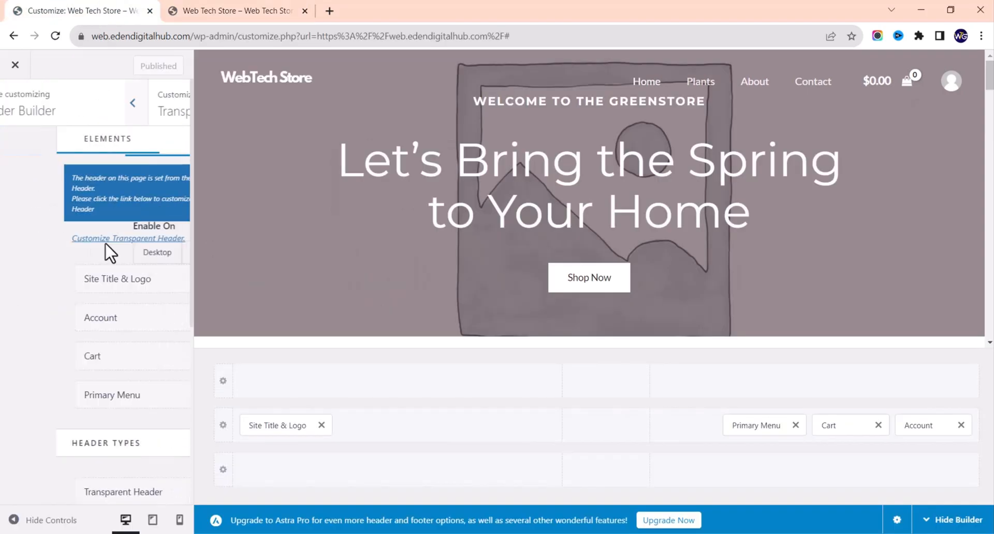
click(77, 287)
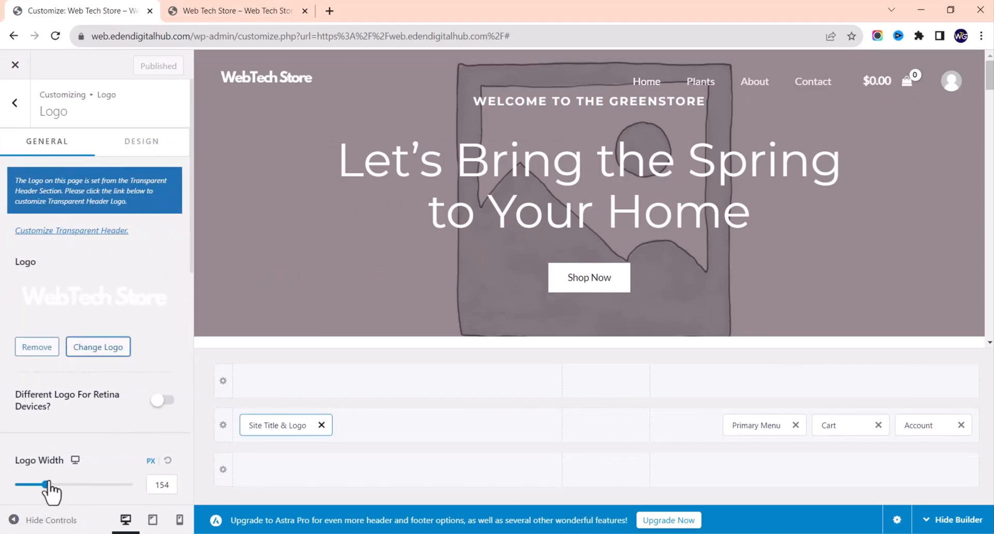
drag(45, 484, 52, 484)
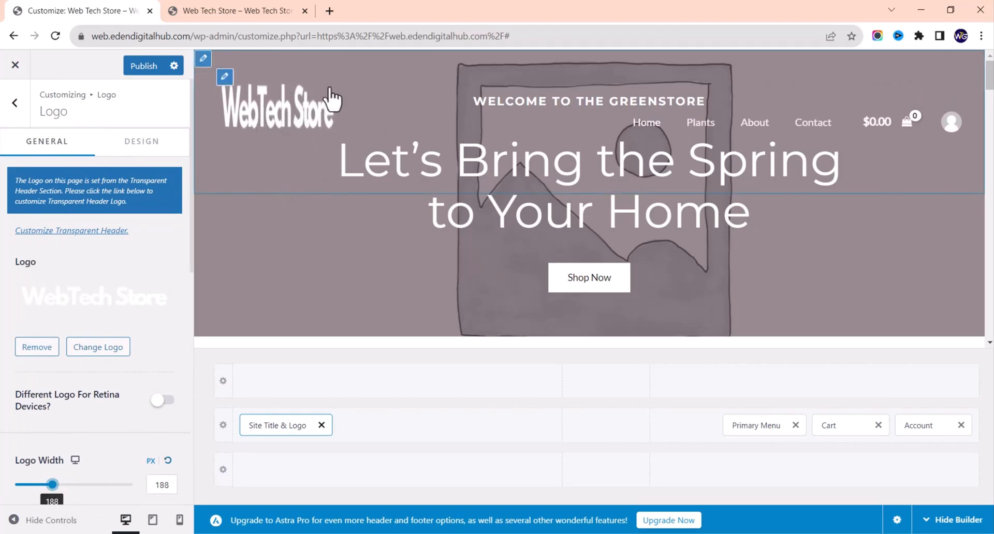
click(141, 68)
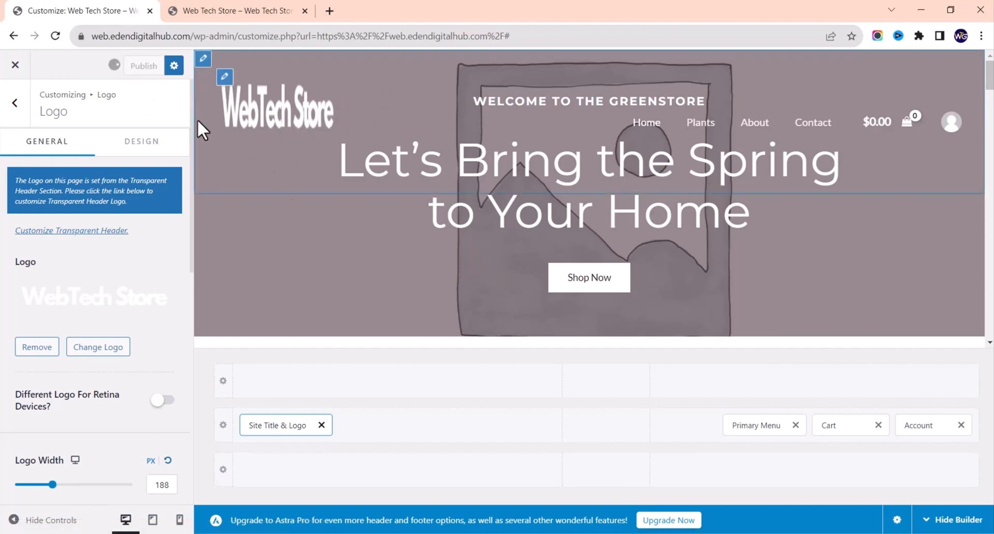
click(248, 11)
click(62, 34)
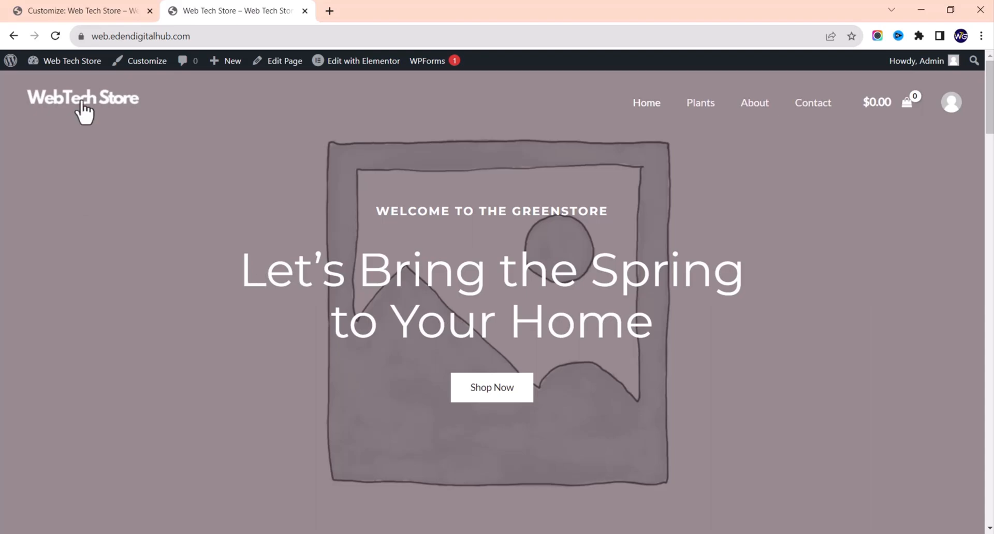
Step: Open the Dashboard in a new tab, browse the nine-page Pages list, then return to the homepage
mouse_move(83, 66)
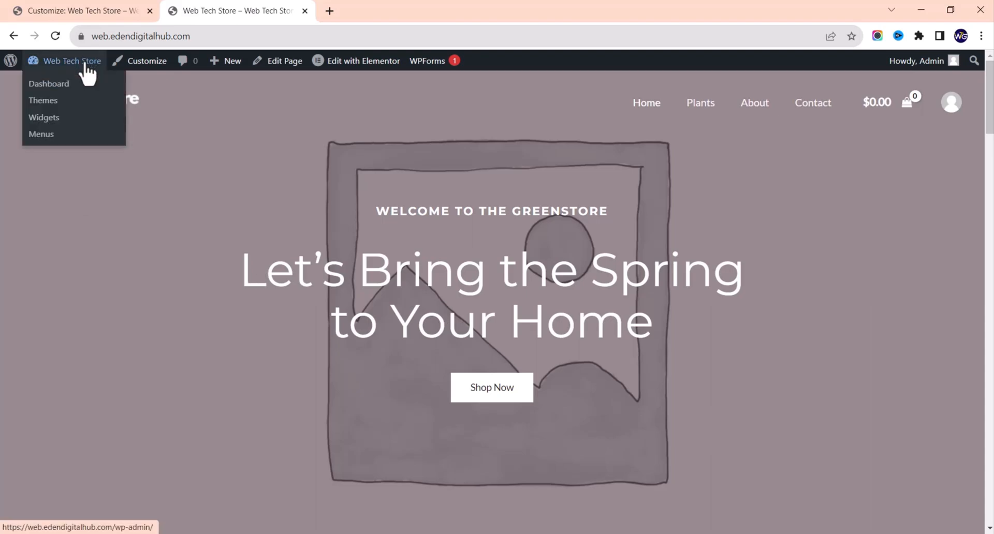
right_click(62, 85)
click(75, 92)
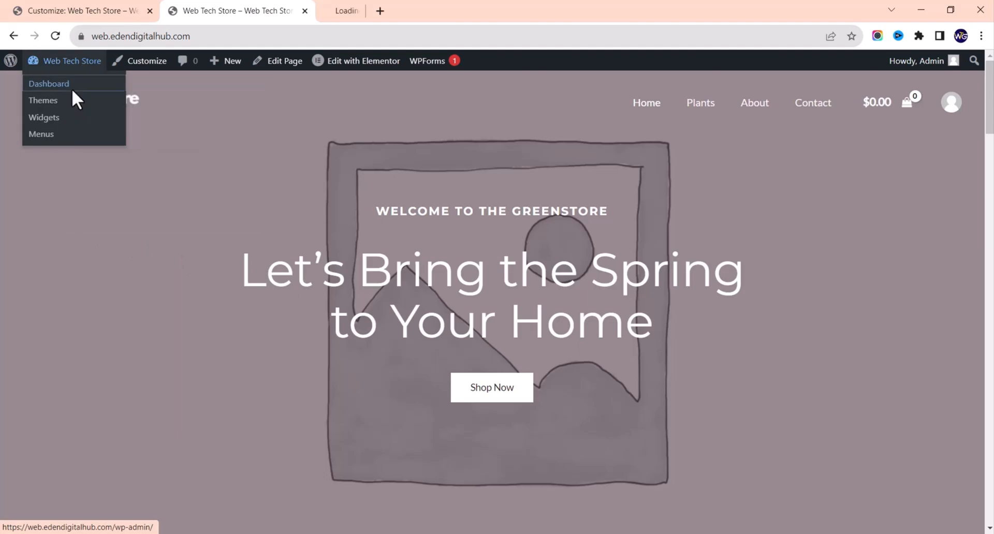
click(438, 4)
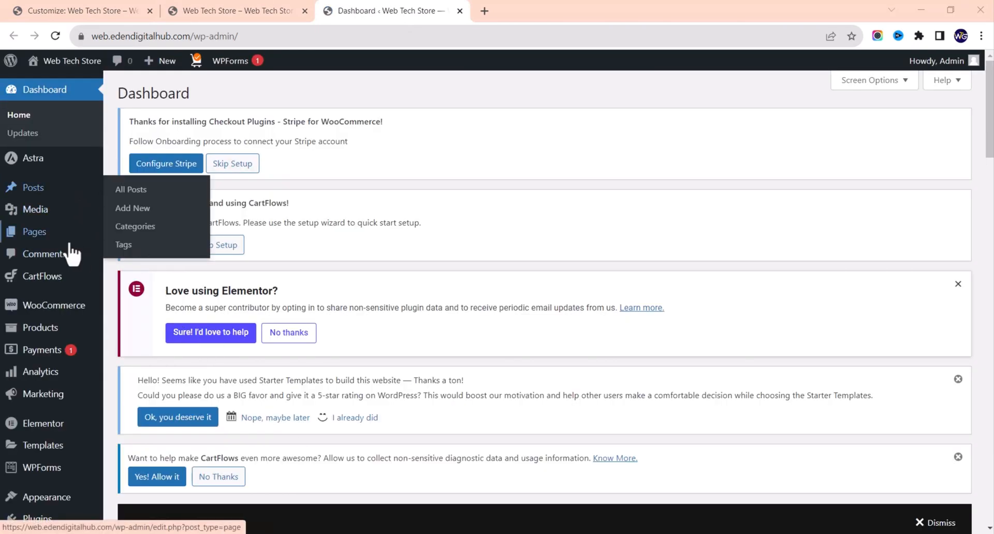
click(55, 240)
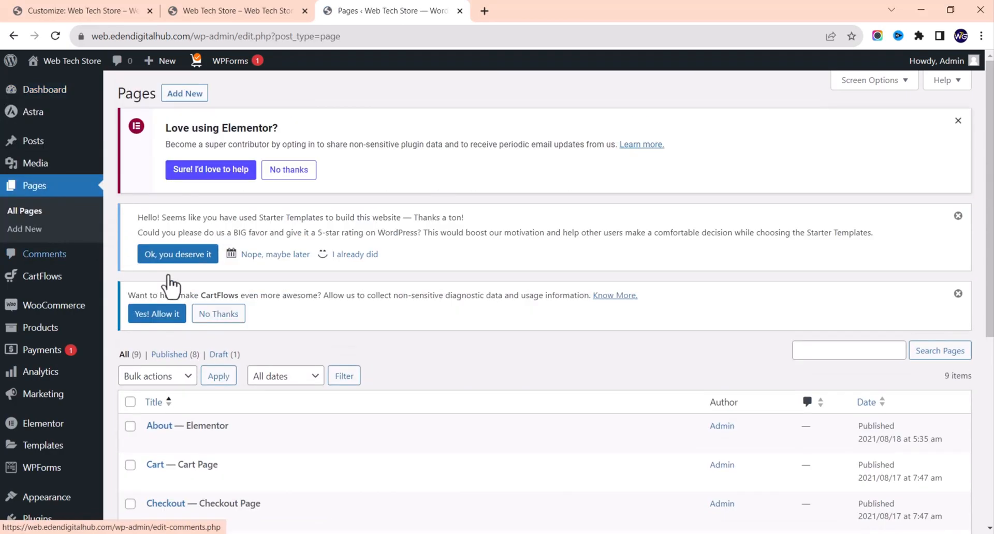
scroll(203, 327, down, 5)
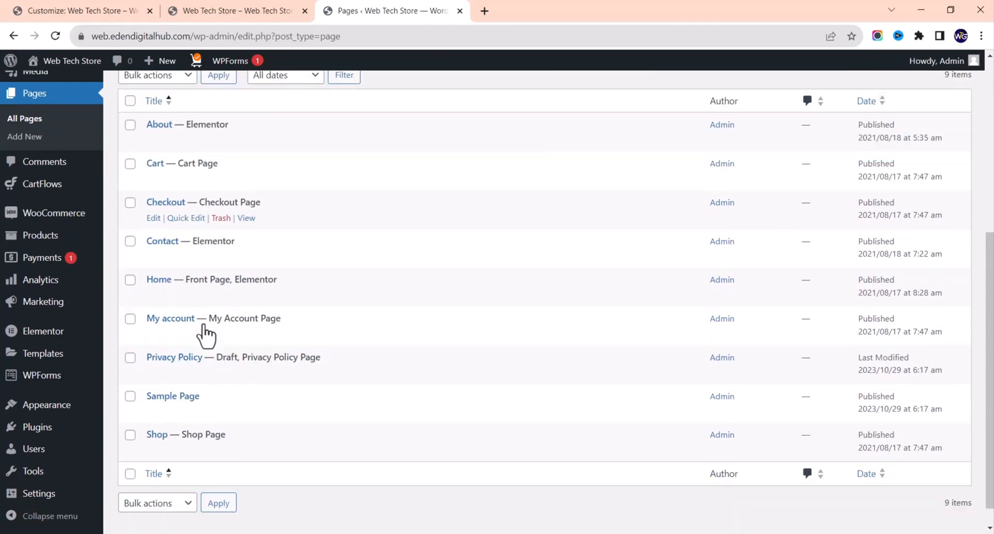
scroll(205, 334, down, 1)
scroll(206, 334, up, 2)
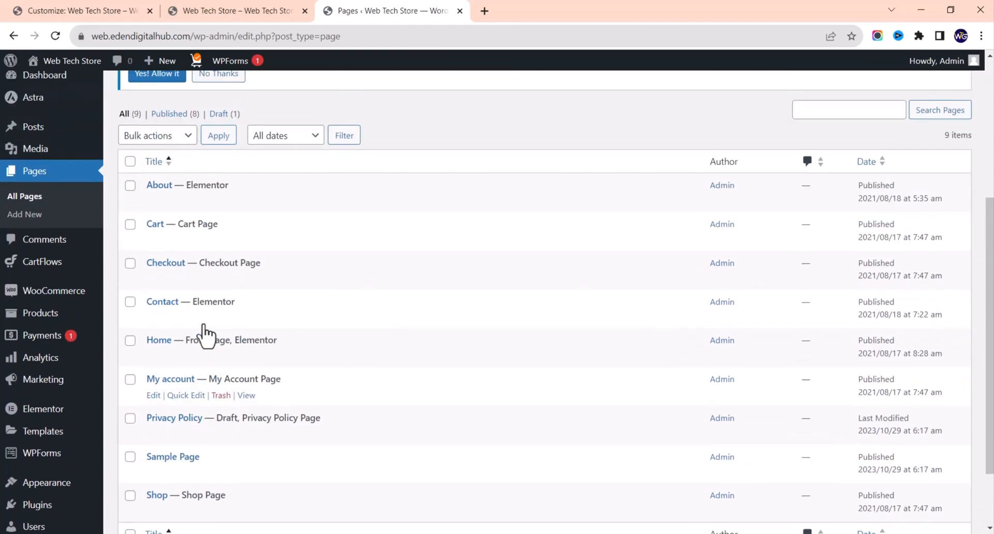
scroll(204, 333, up, 2)
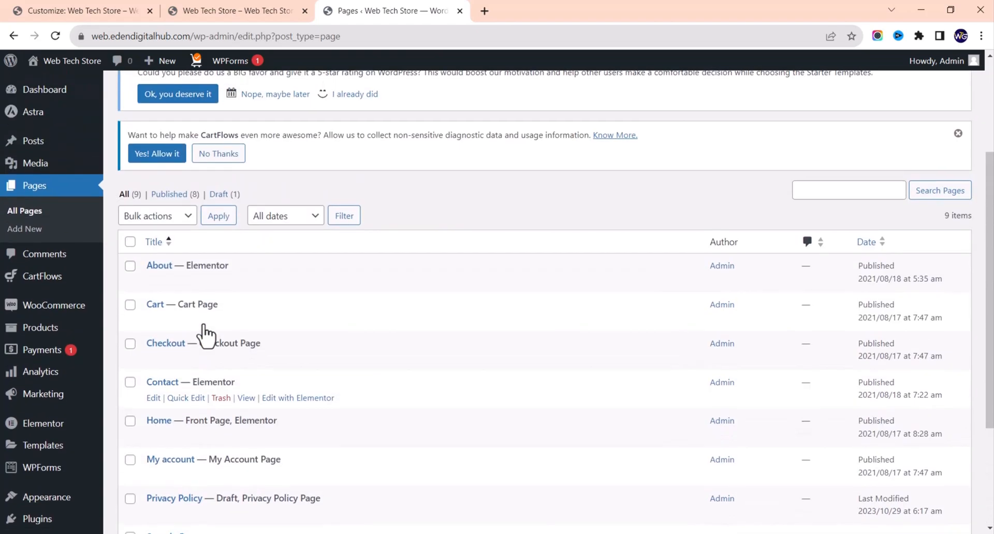
click(252, 7)
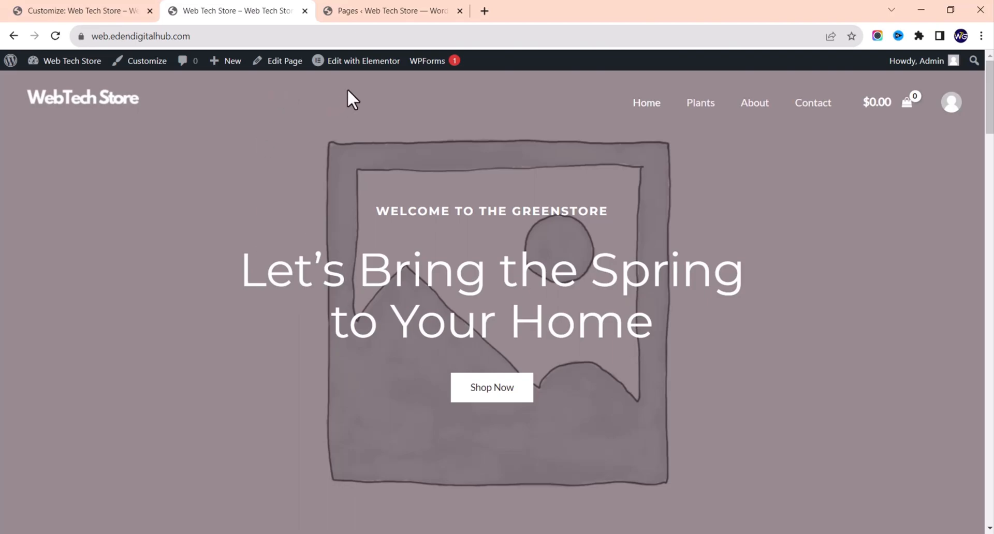
Step: Launch Elementor on the Home page and select the hero section's Style > Background settings
mouse_move(357, 70)
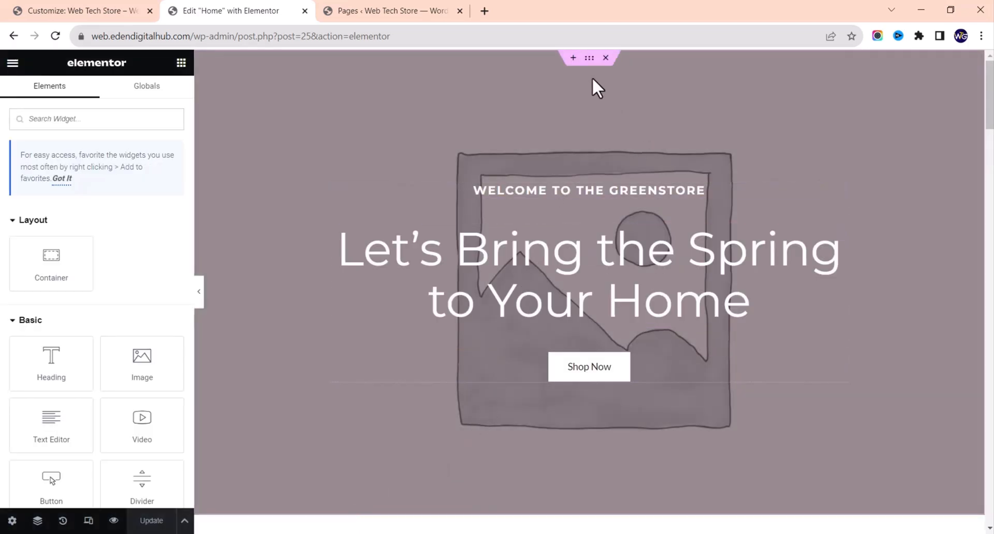
mouse_move(577, 59)
click(589, 60)
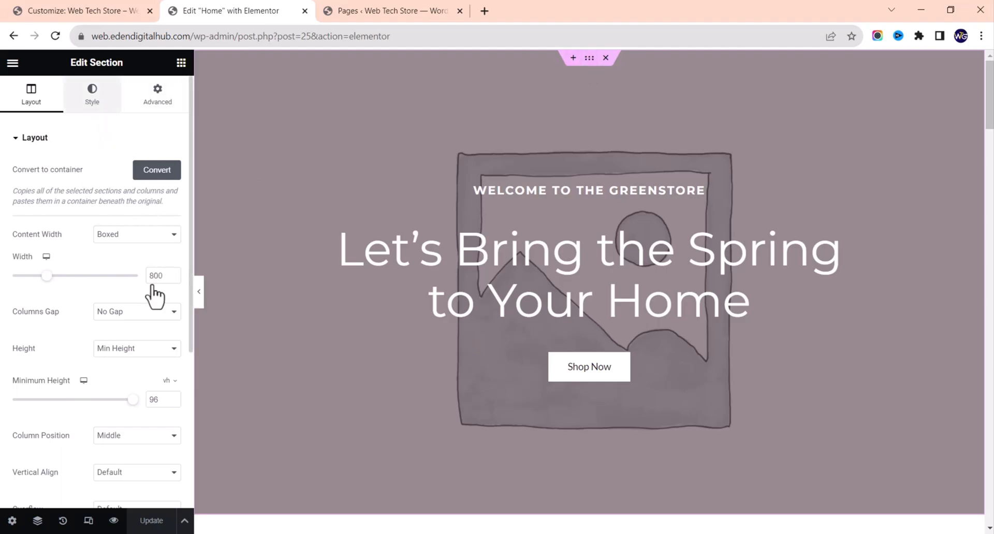
click(100, 87)
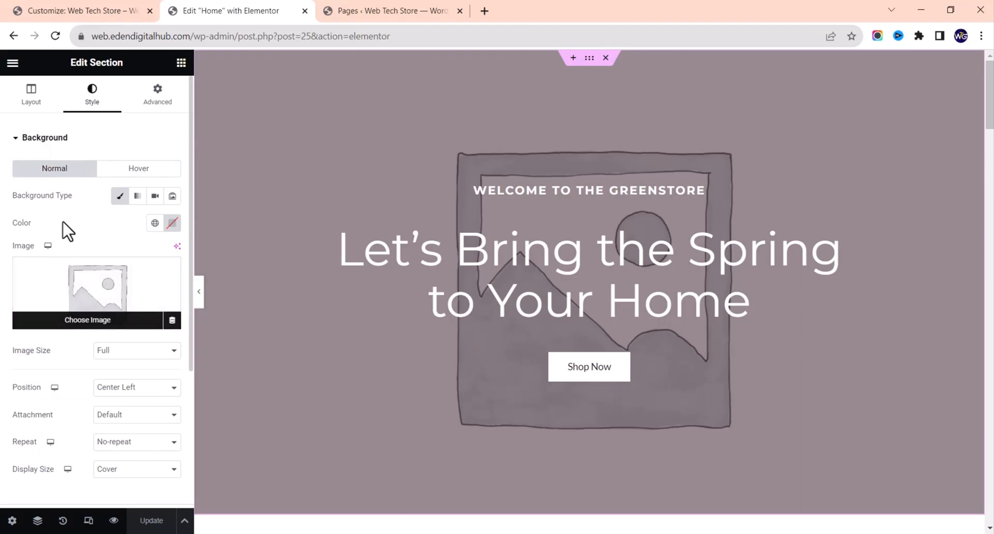
Step: Upload dose-media-jxslQxviEJ0-unsplash.jpg and set it as the hero section's background image
mouse_move(171, 295)
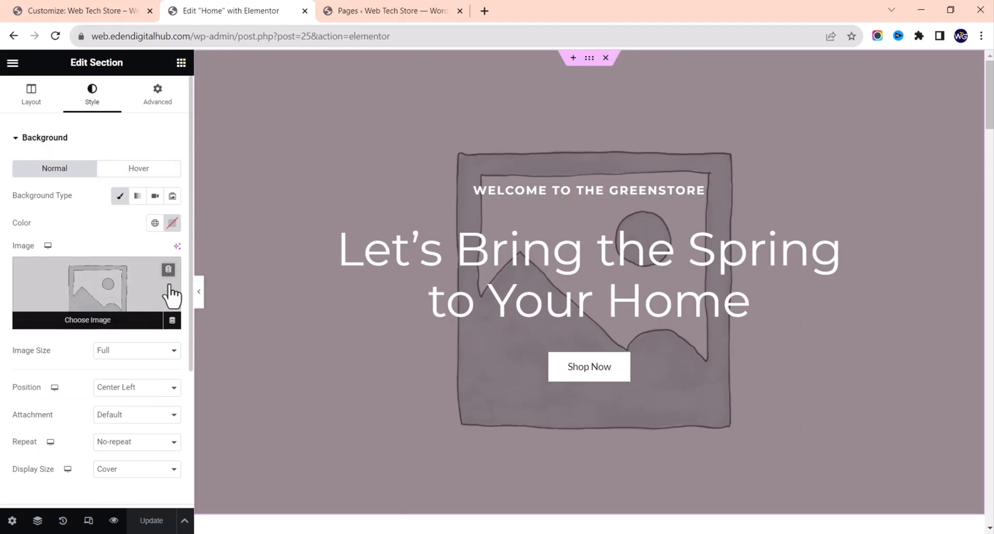
click(122, 293)
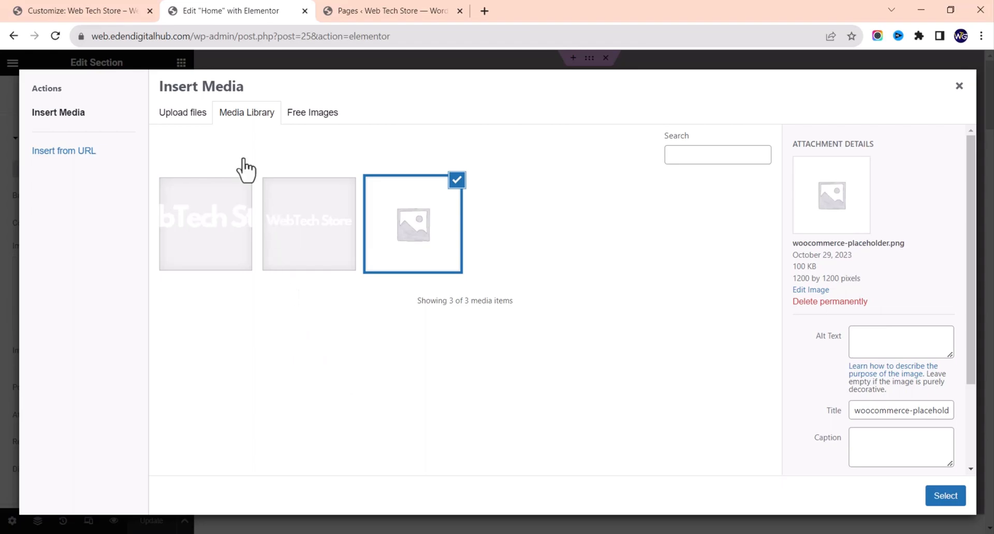
click(187, 112)
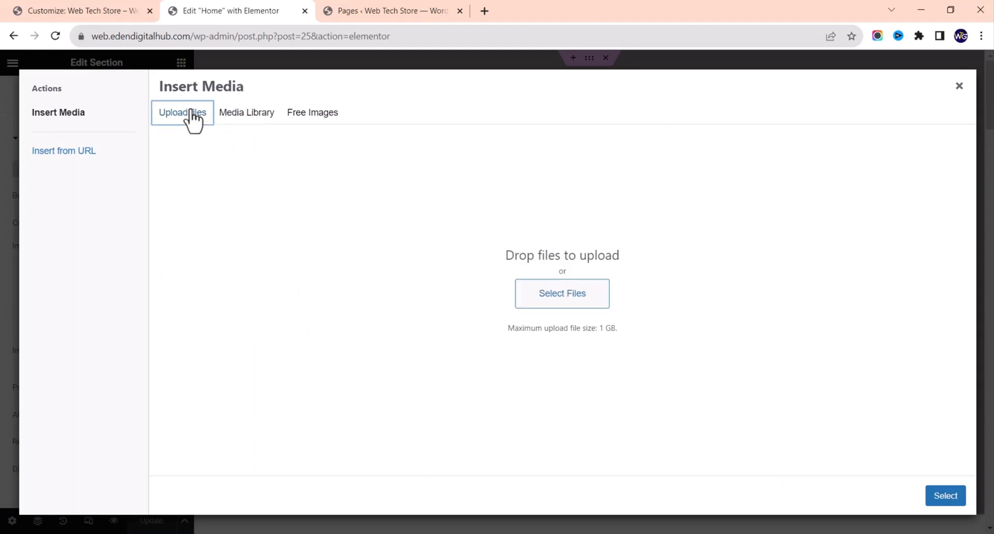
click(570, 303)
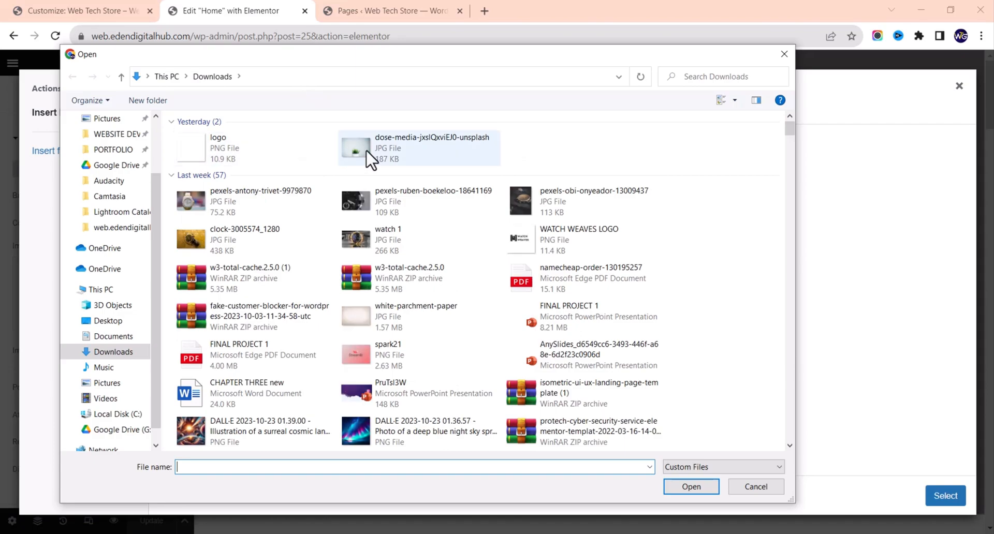
double_click(368, 155)
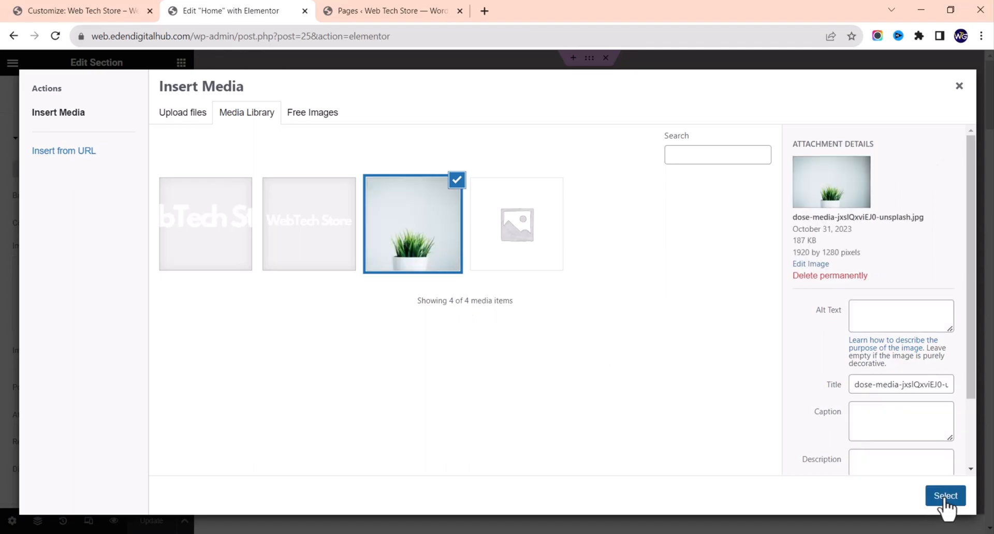
click(945, 496)
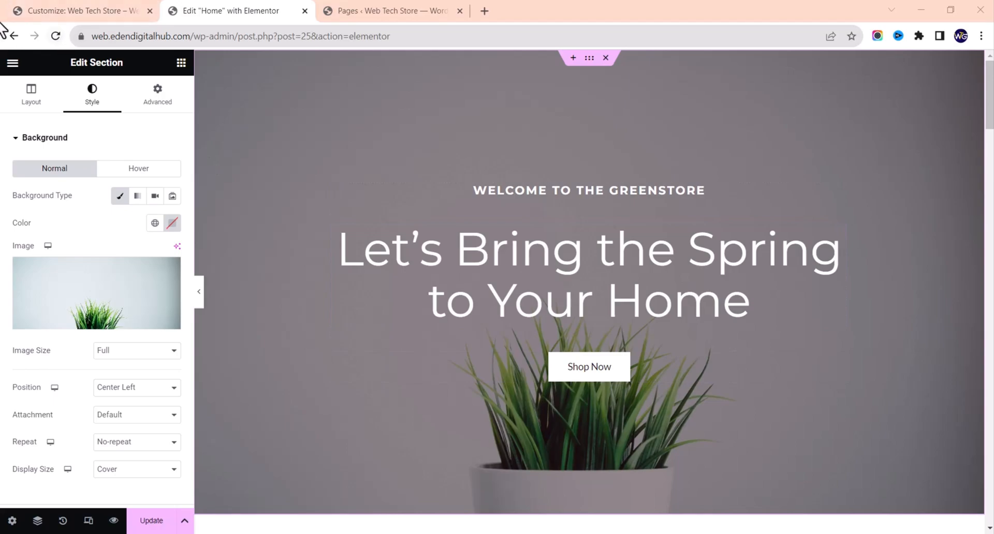
Step: Set the hero image's background overlay opacity to 0.47 to lighten the dark tint
click(62, 138)
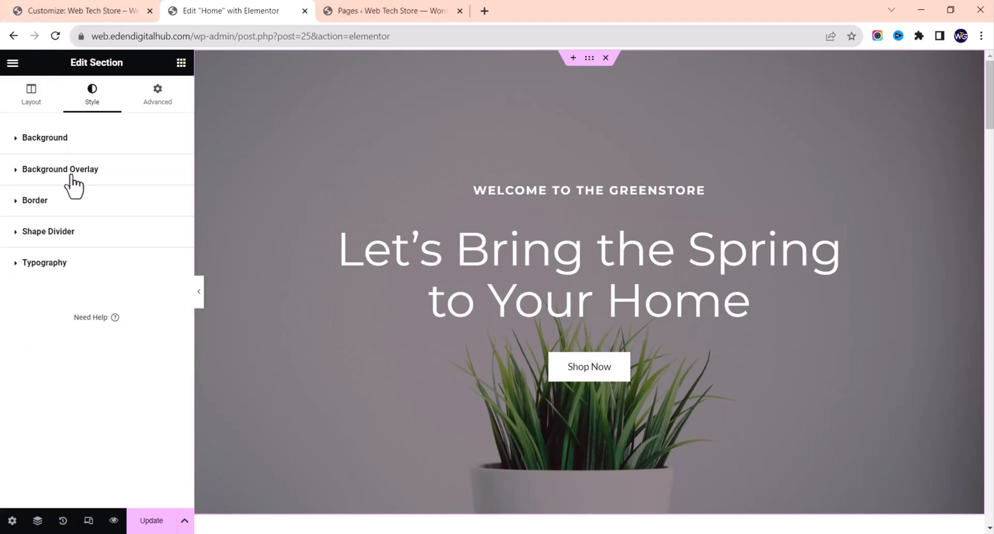
click(84, 171)
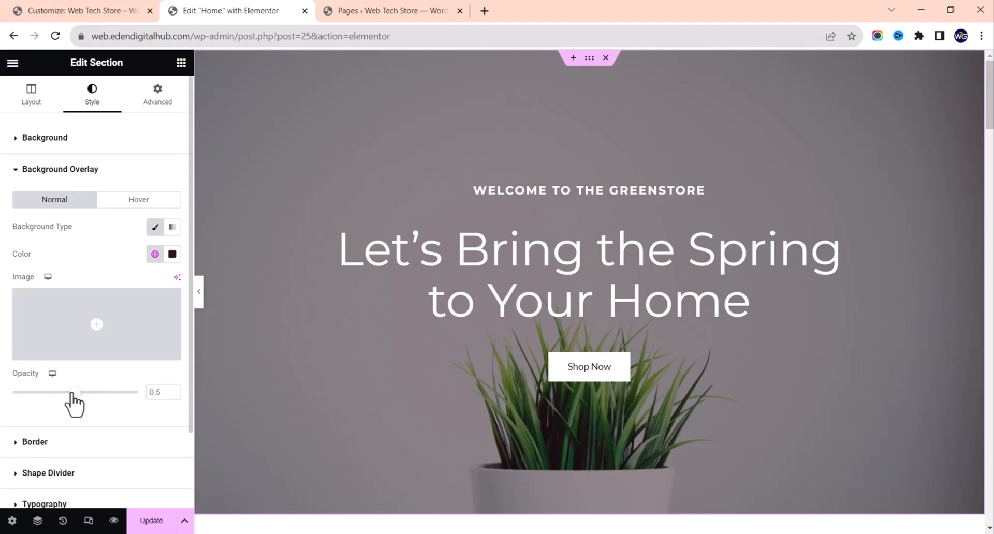
mouse_move(73, 392)
mouse_down()
mouse_move(97, 393)
mouse_move(58, 391)
mouse_move(40, 440)
mouse_move(31, 386)
mouse_move(73, 394)
mouse_up()
click(373, 323)
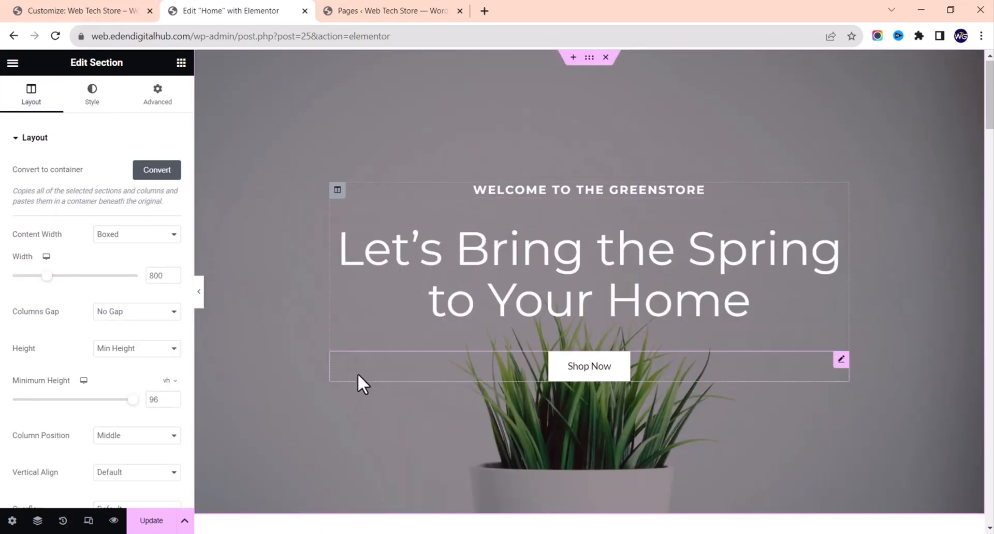
Step: Set the hero section's minimum height to 96 instead of 100 and save the Home page
scroll(357, 370, down, 2)
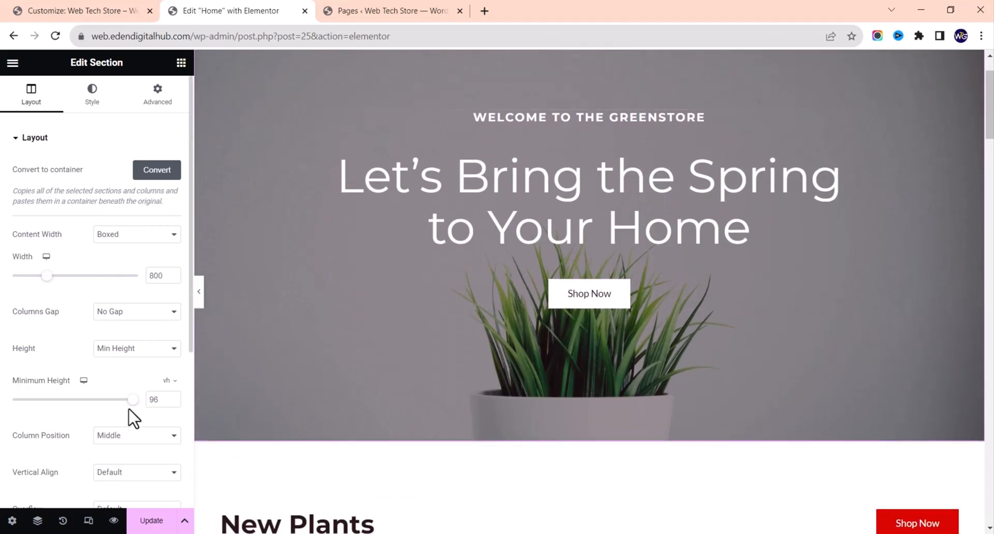
scroll(400, 384, up, 2)
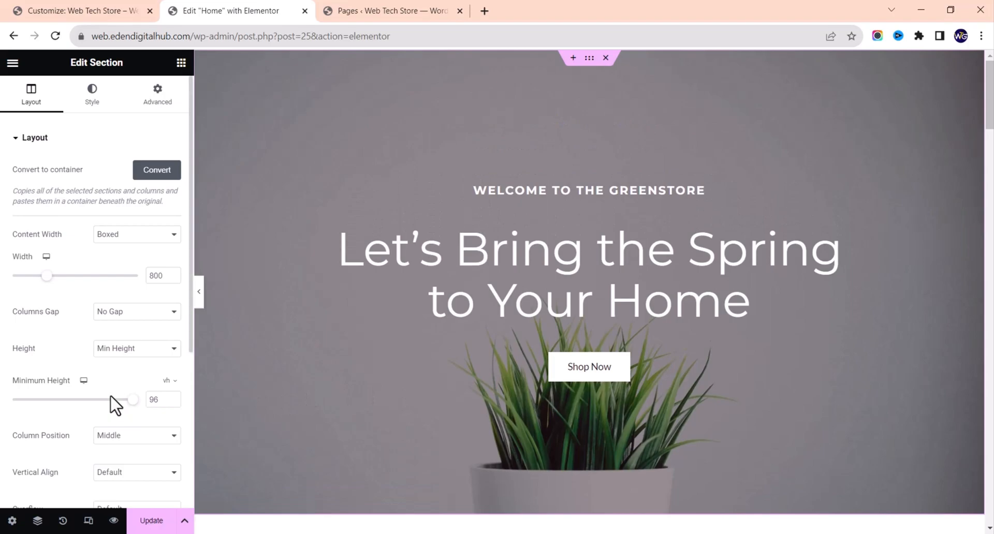
drag(77, 401, 104, 404)
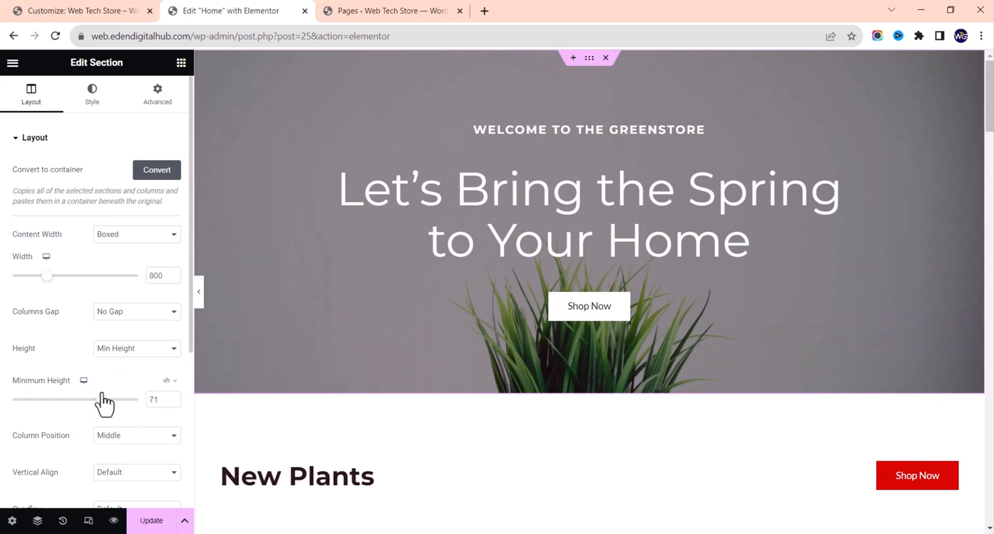
drag(104, 402, 166, 408)
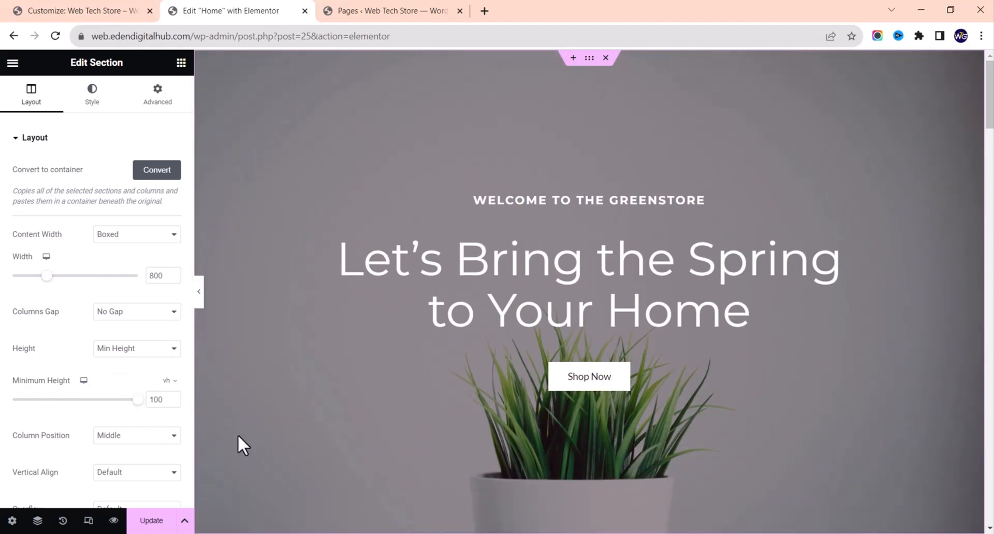
double_click(168, 403)
text(96)
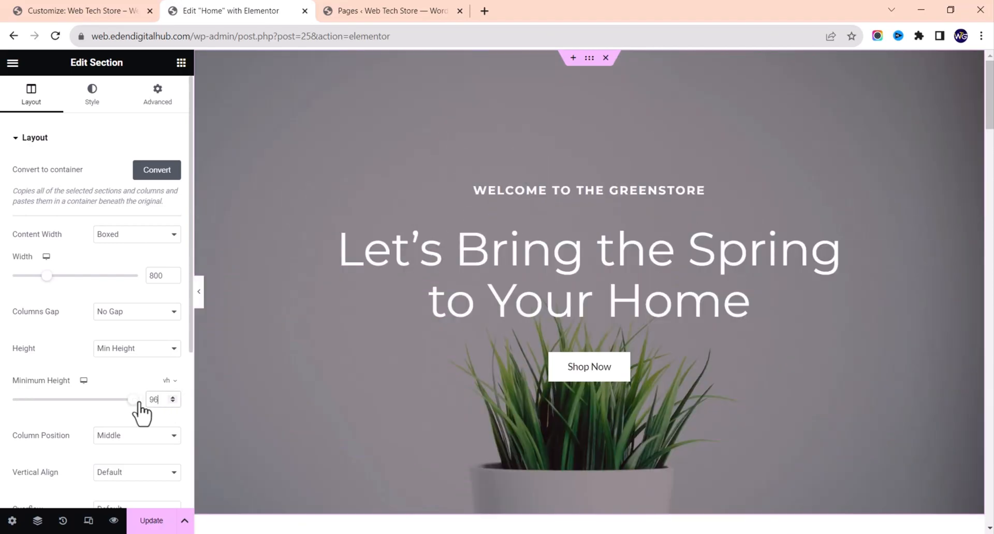
click(156, 521)
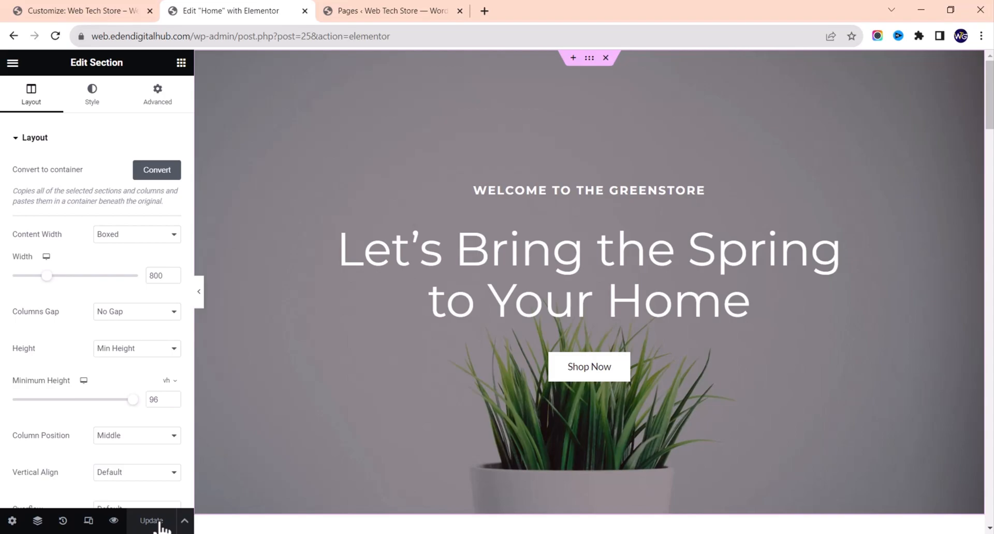
Step: Retitle the 'New Plants' heading to 'New Products' and select the Shop Now button's # link
scroll(384, 458, down, 3)
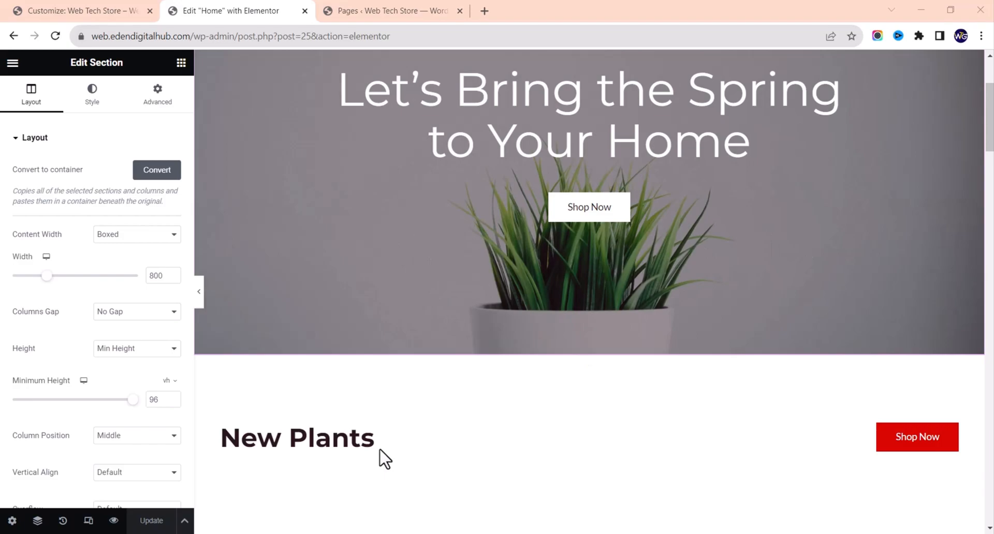
scroll(355, 442, down, 3)
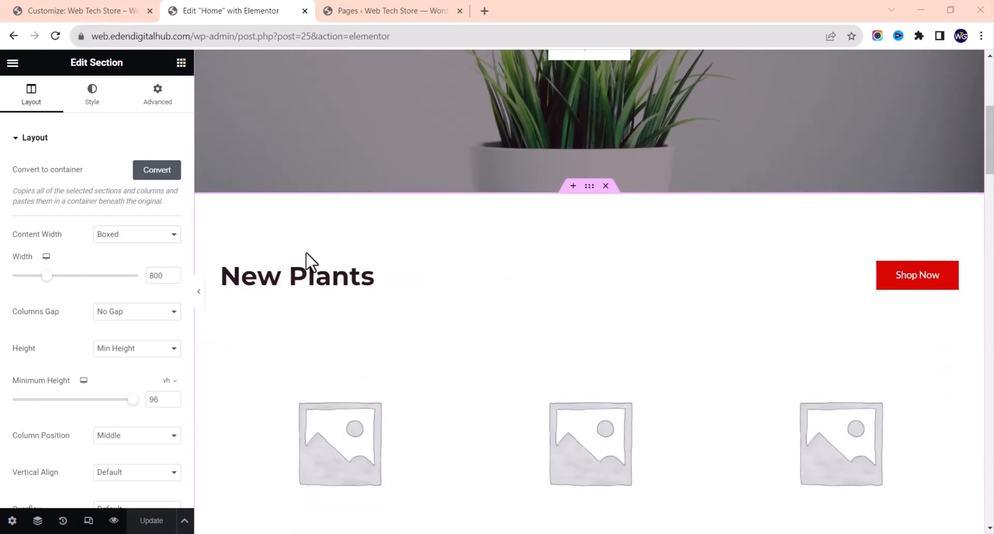
click(321, 281)
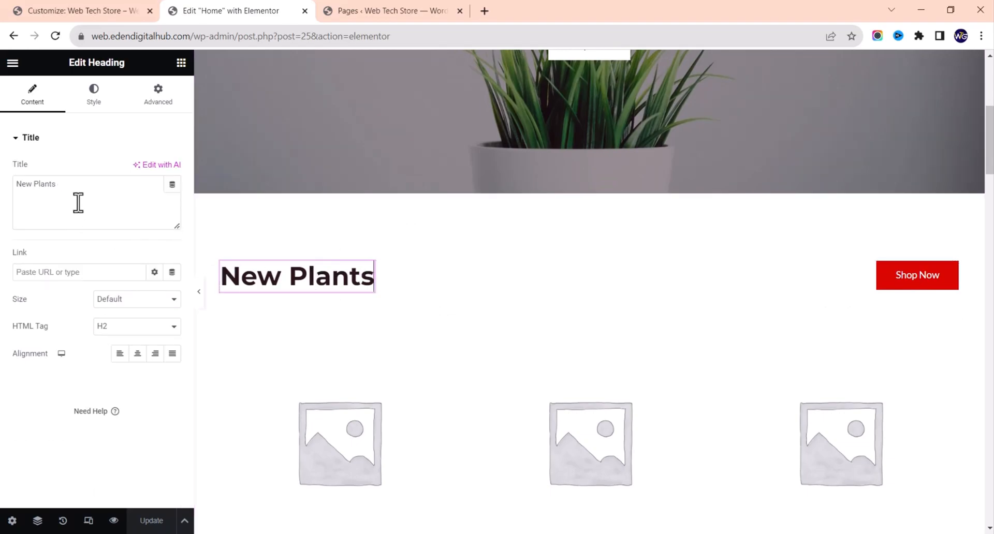
drag(26, 184, 7, 206)
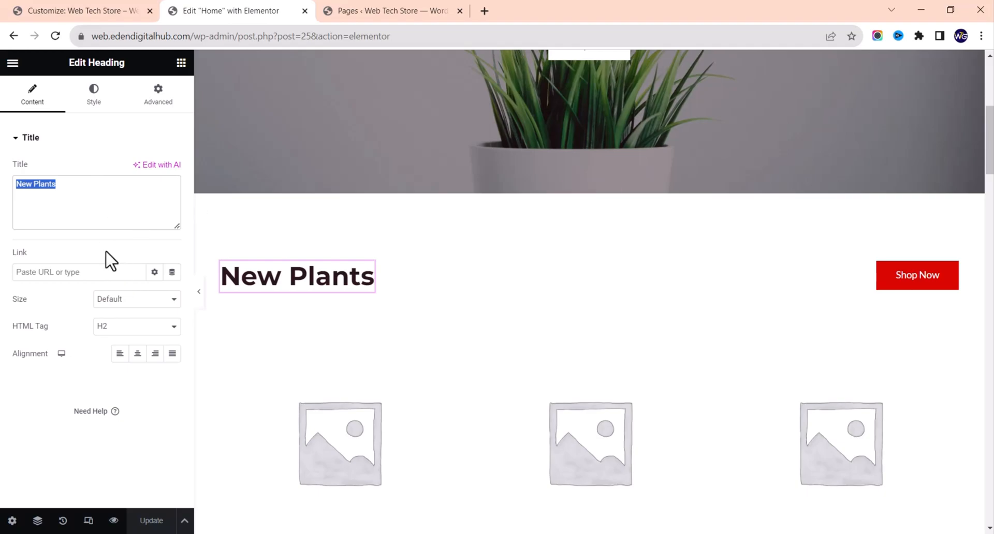
click(78, 208)
text(Products)
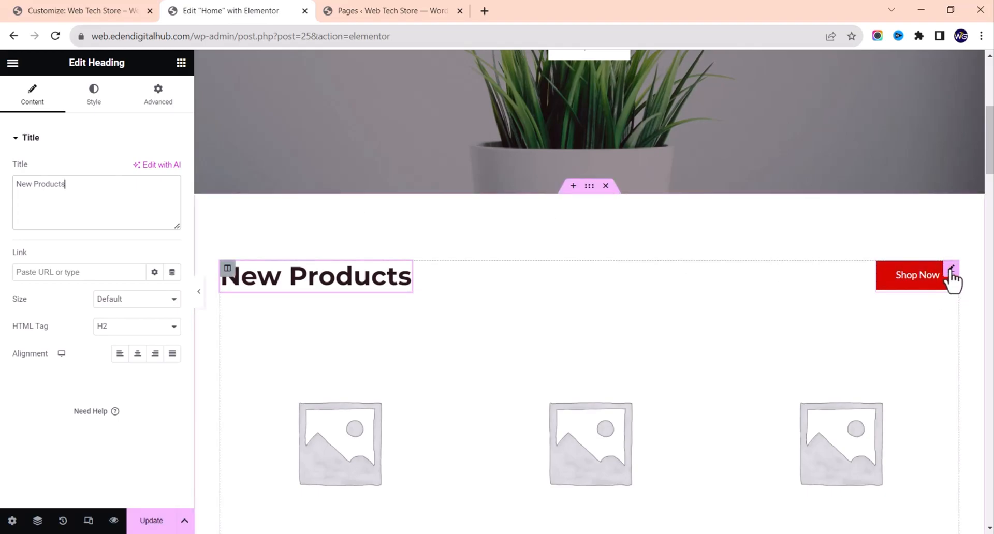
click(952, 268)
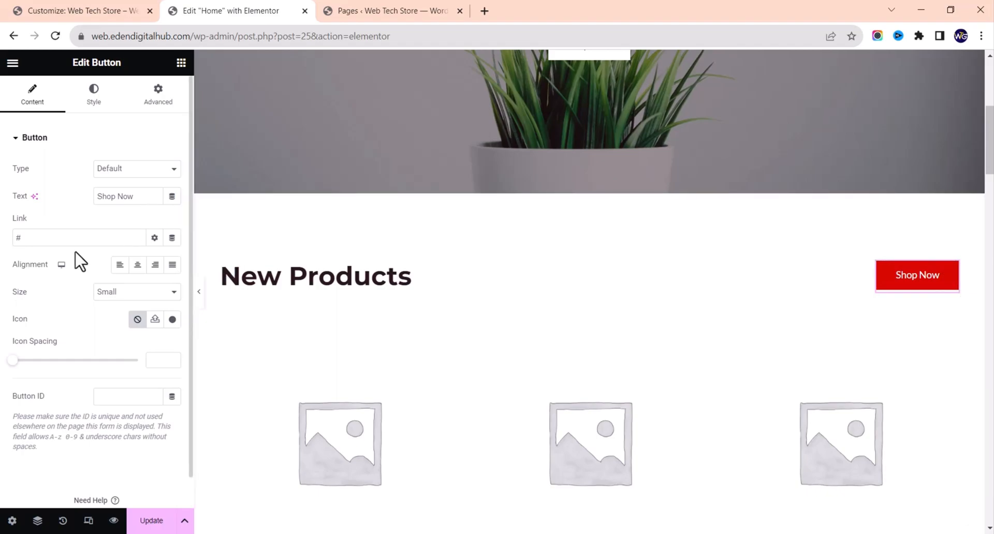
drag(67, 235, 1, 243)
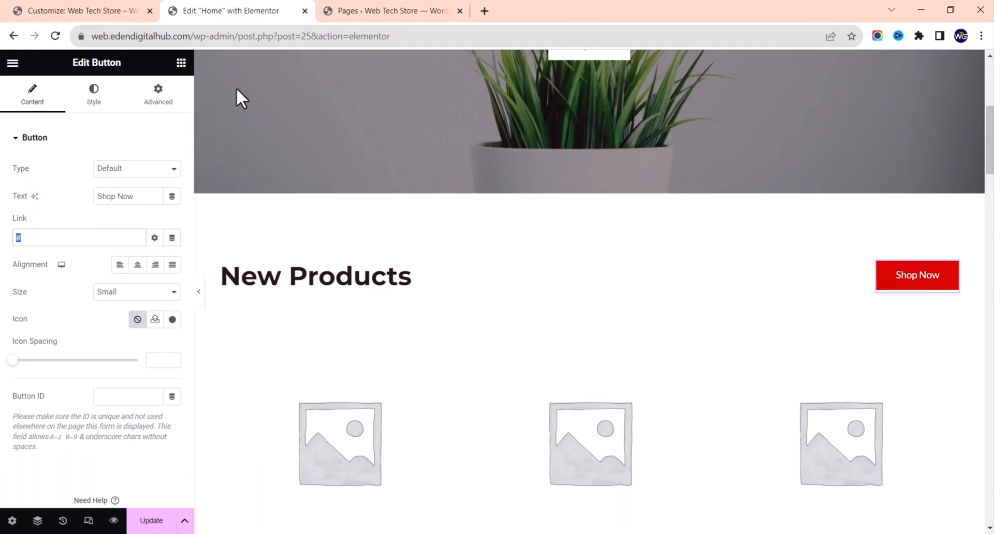
Step: Open the live Web Tech Store site in a new tab and scroll through it
click(366, 11)
scroll(213, 367, down, 1)
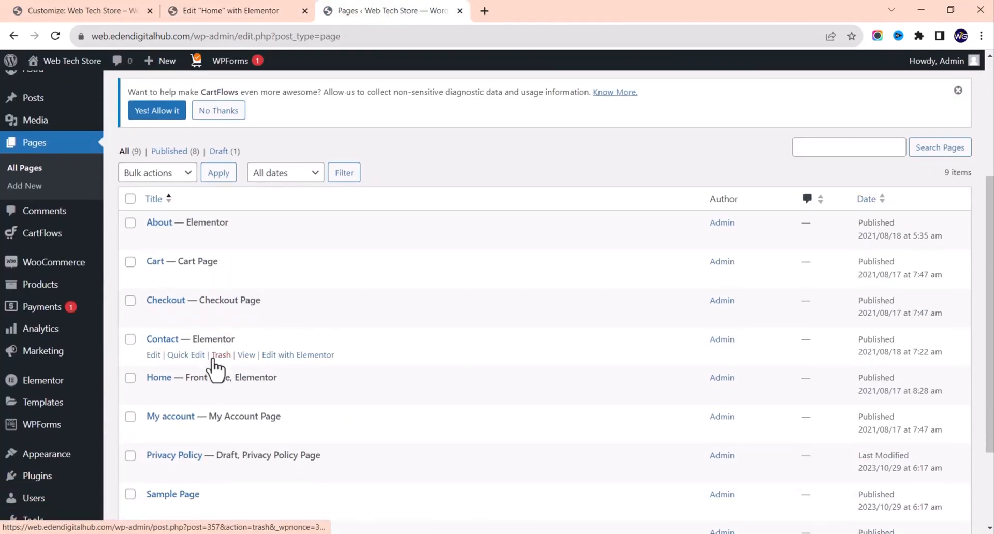
scroll(207, 342, down, 2)
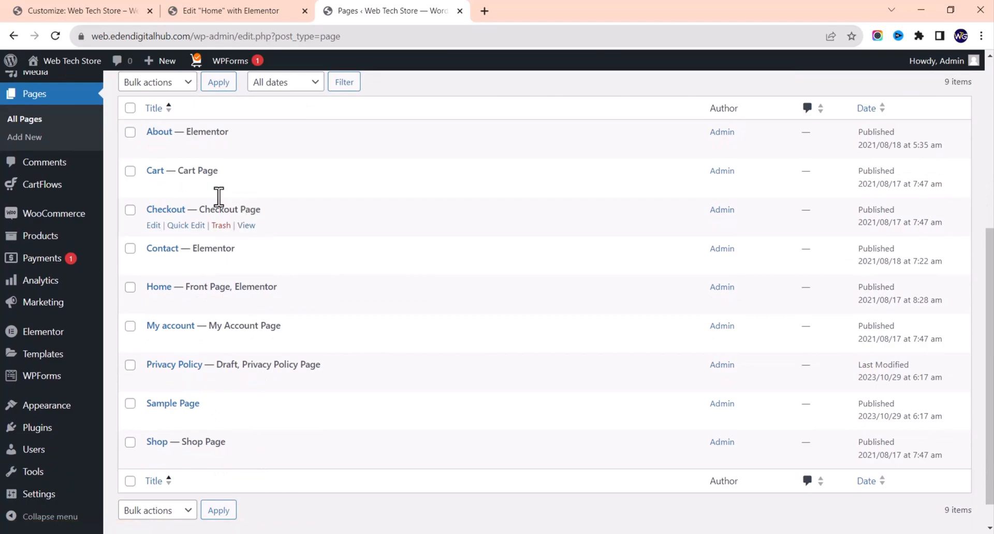
right_click(78, 78)
click(95, 80)
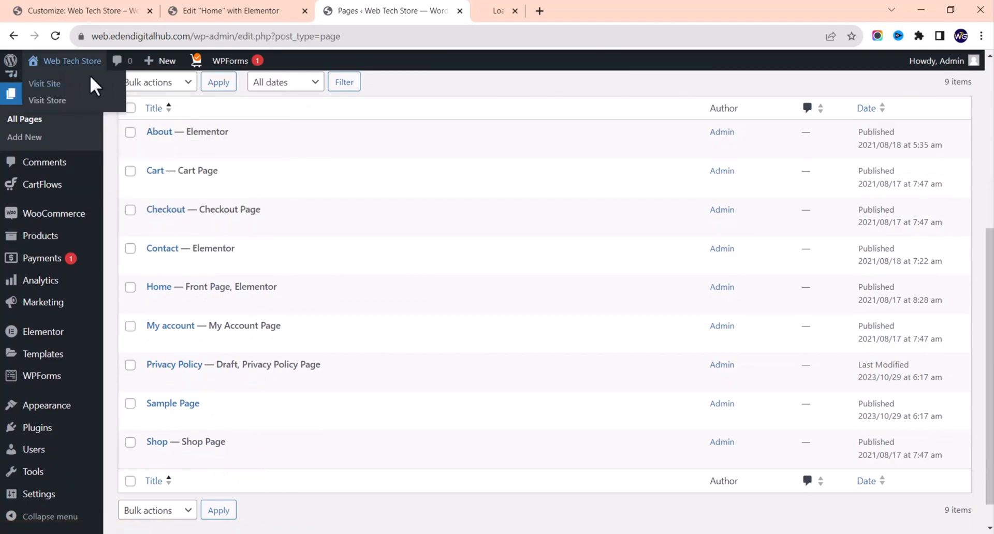
click(528, 11)
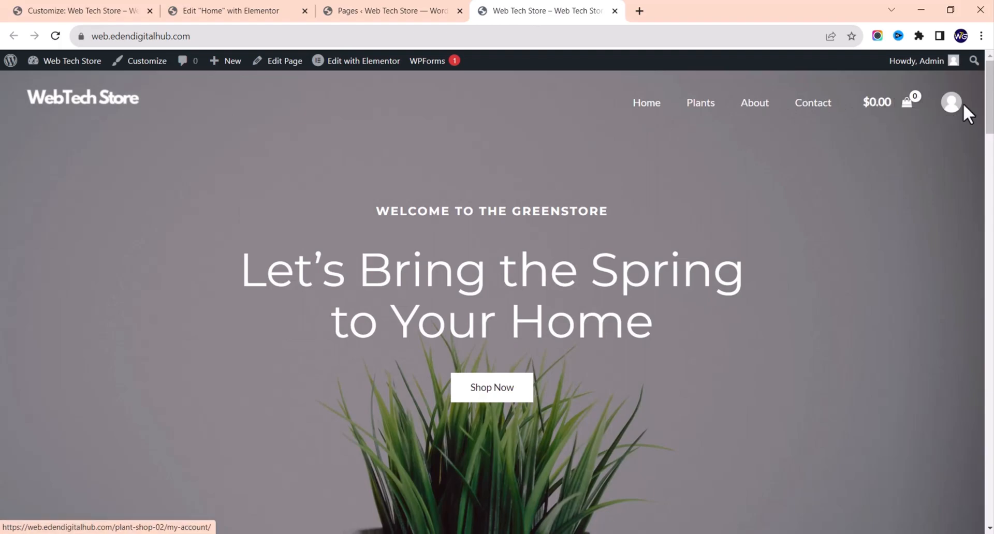
scroll(811, 225, down, 1)
scroll(808, 224, down, 10)
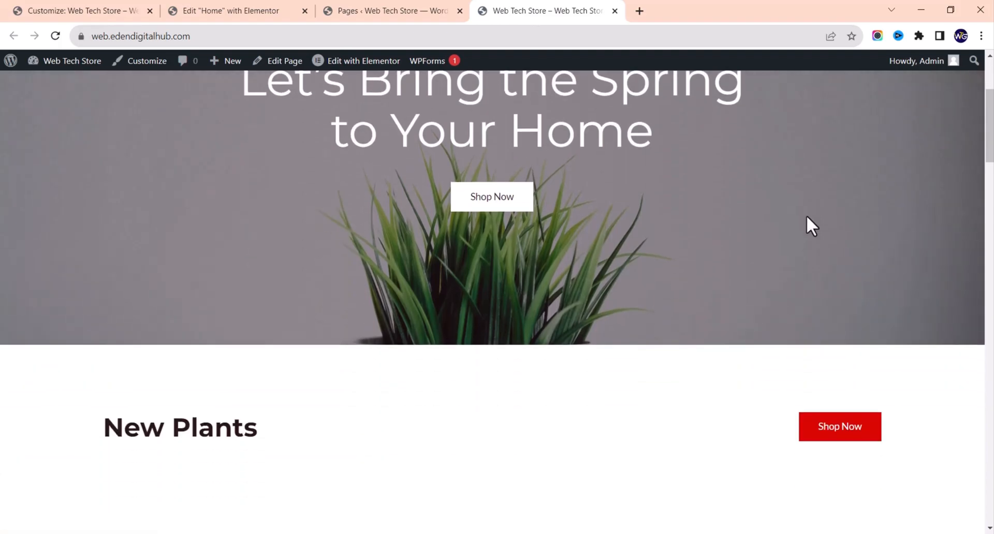
scroll(833, 186, up, 2)
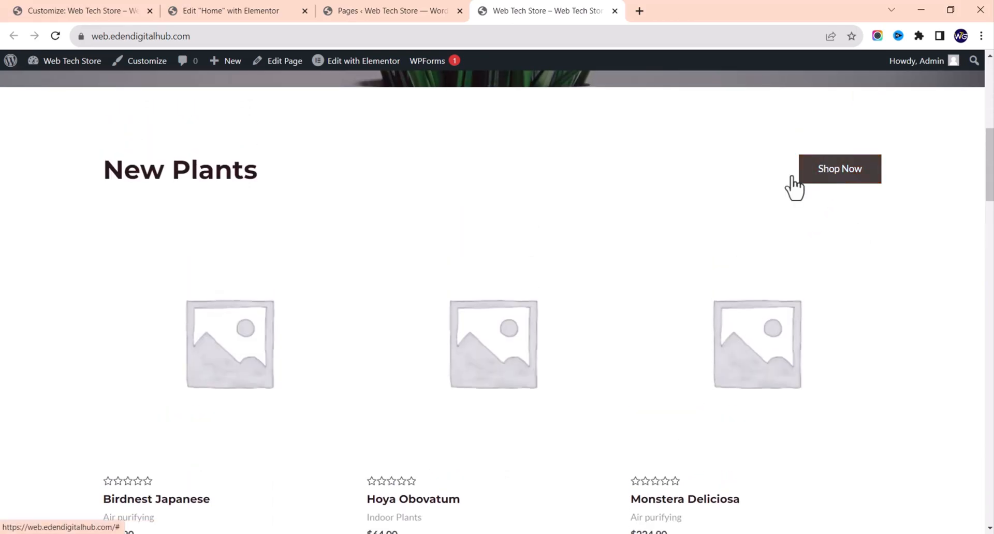
scroll(792, 186, up, 8)
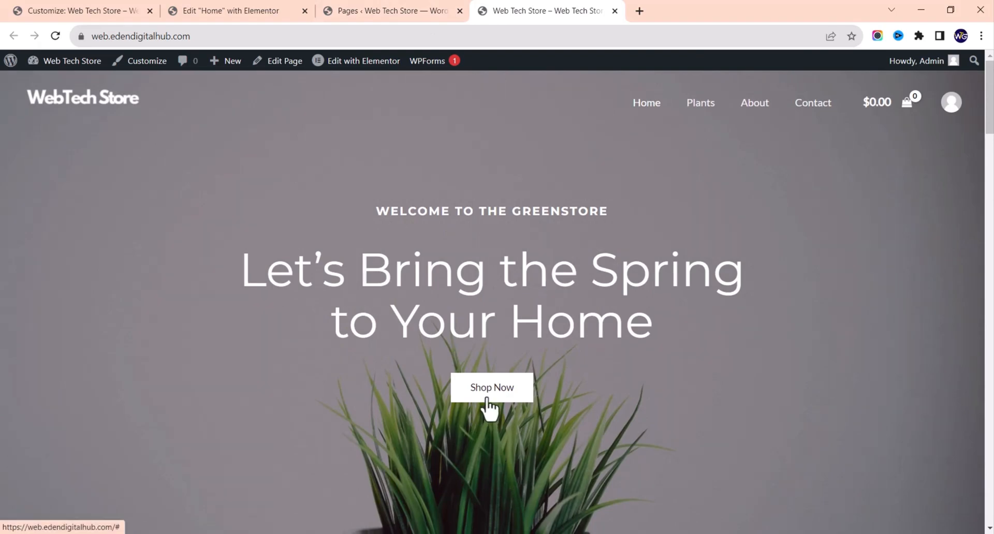
Step: Copy the Shop page's View link address from the Pages list
click(391, 10)
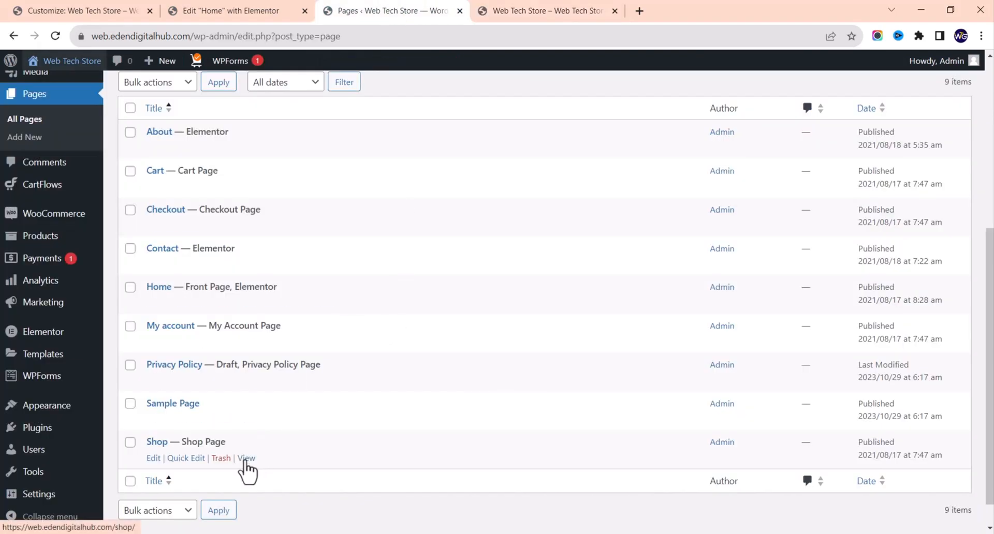
right_click(246, 461)
click(286, 397)
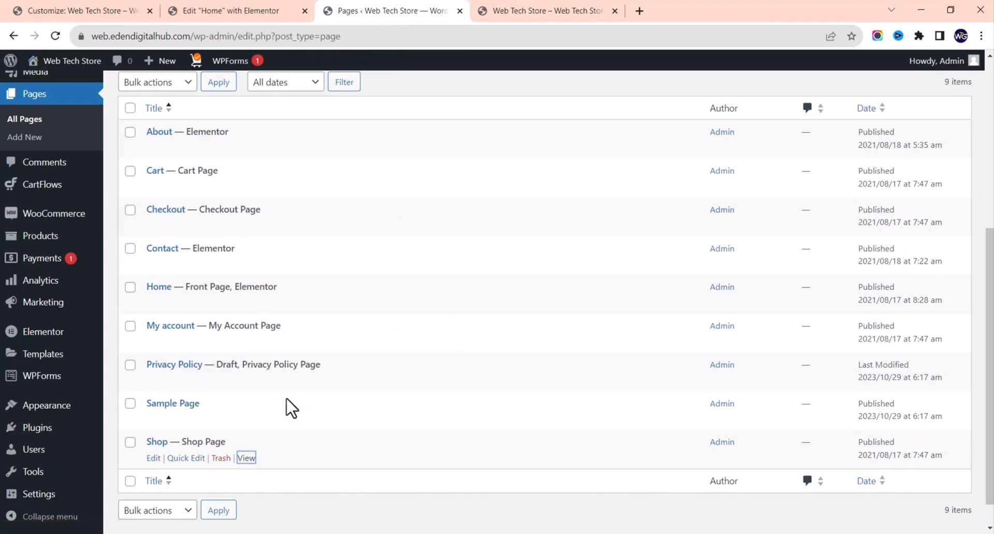
click(221, 9)
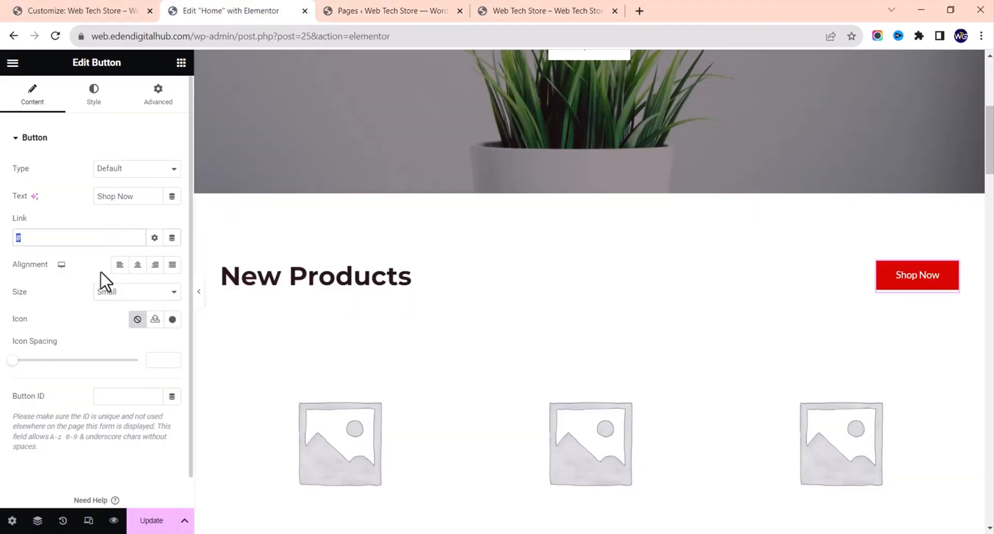
double_click(71, 241)
key(ctrl+v)
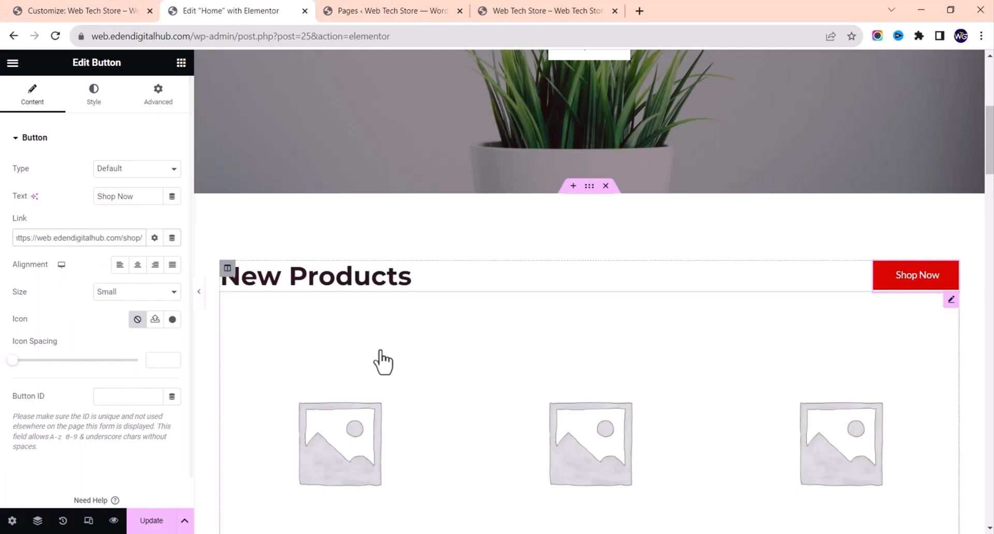
scroll(389, 425, down, 3)
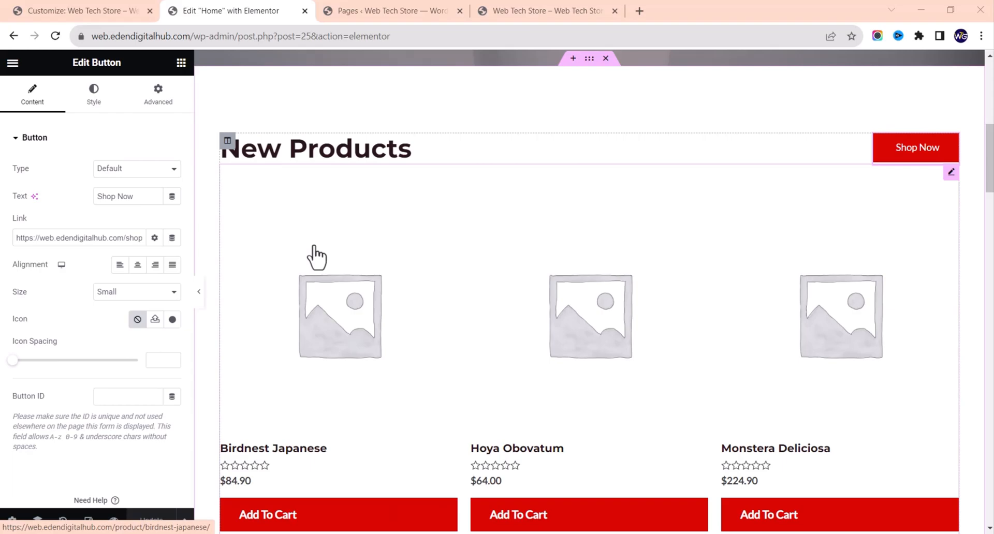
click(366, 11)
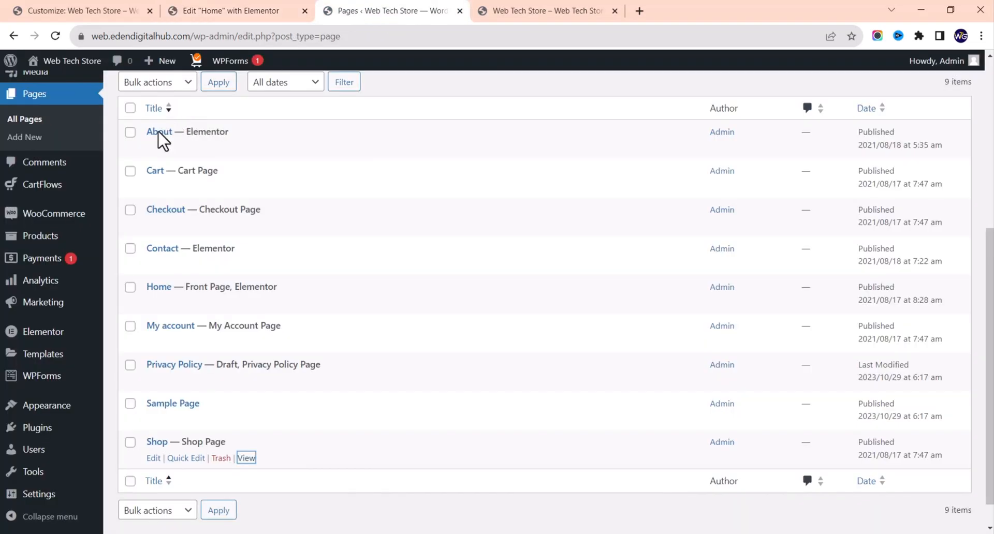
scroll(119, 174, up, 3)
scroll(119, 174, up, 3)
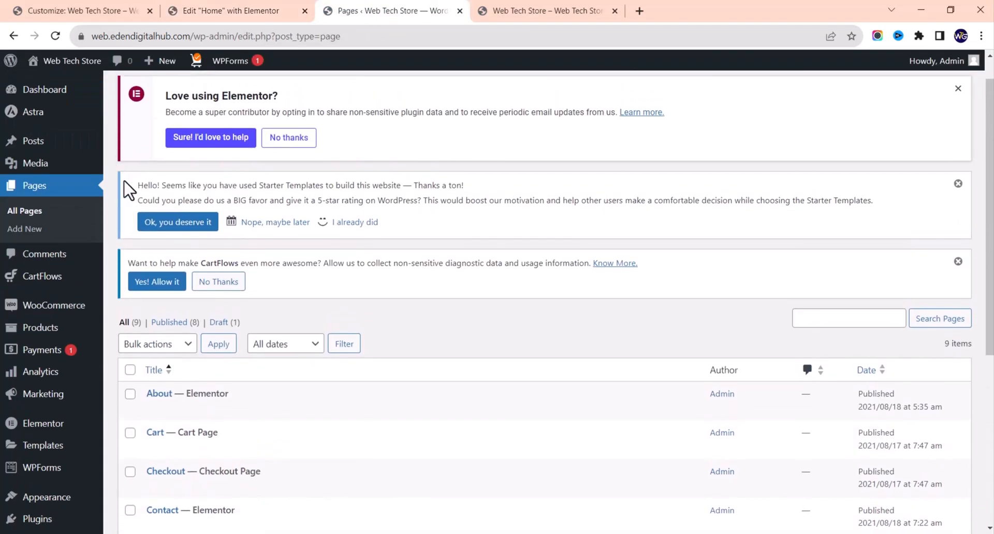
Step: Open All Products and scroll through the 25 plant and accessory items, down to Single Prong Weeder
click(60, 333)
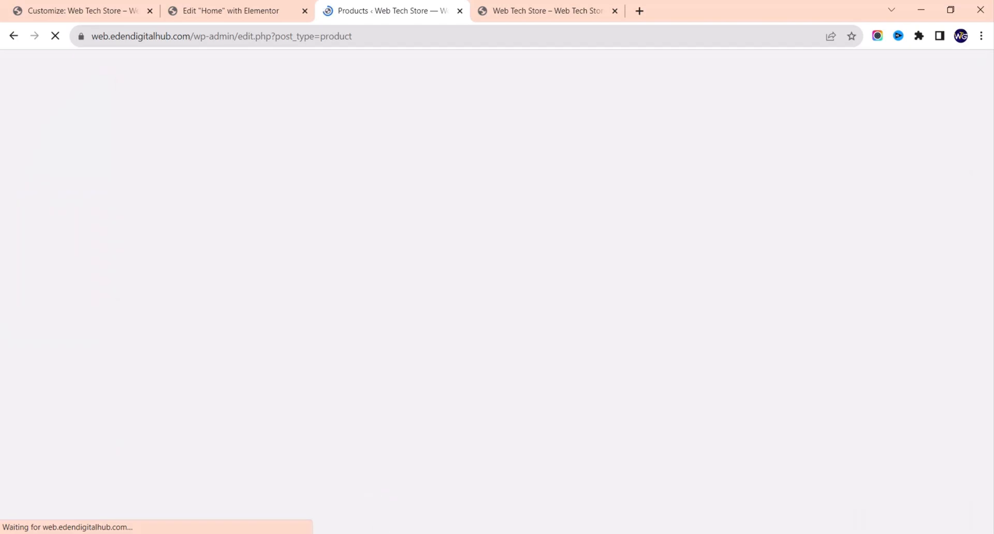
scroll(355, 337, down, 3)
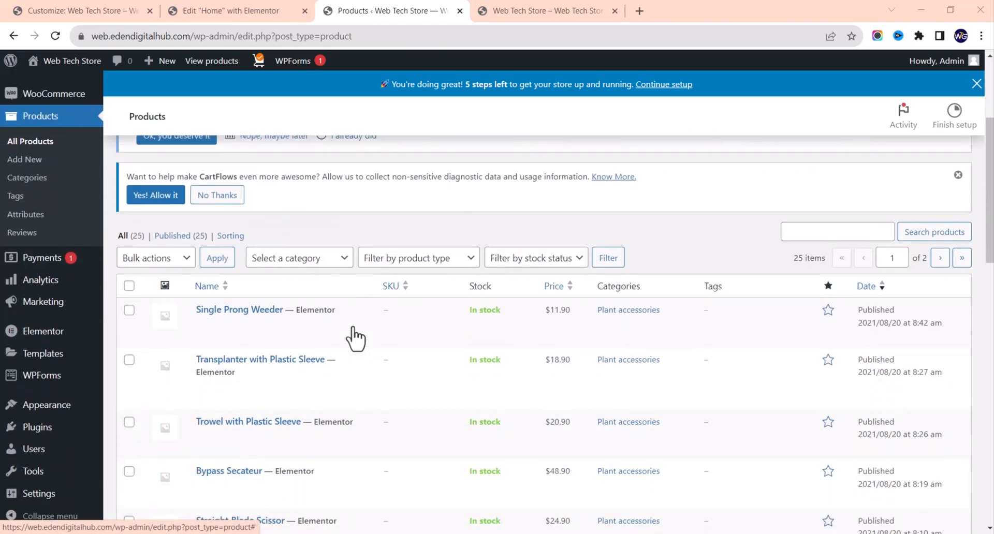
scroll(355, 339, down, 3)
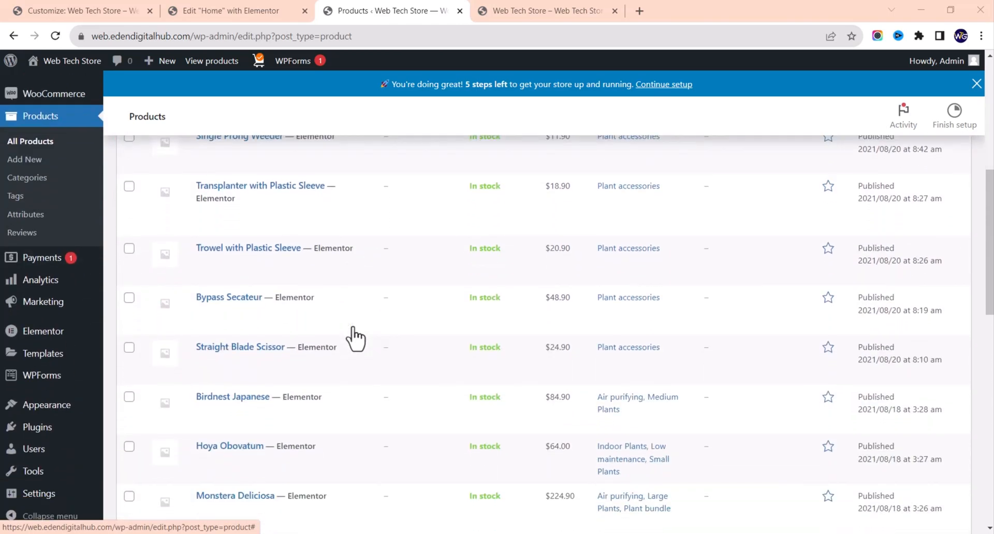
scroll(355, 339, down, 1)
scroll(356, 339, down, 3)
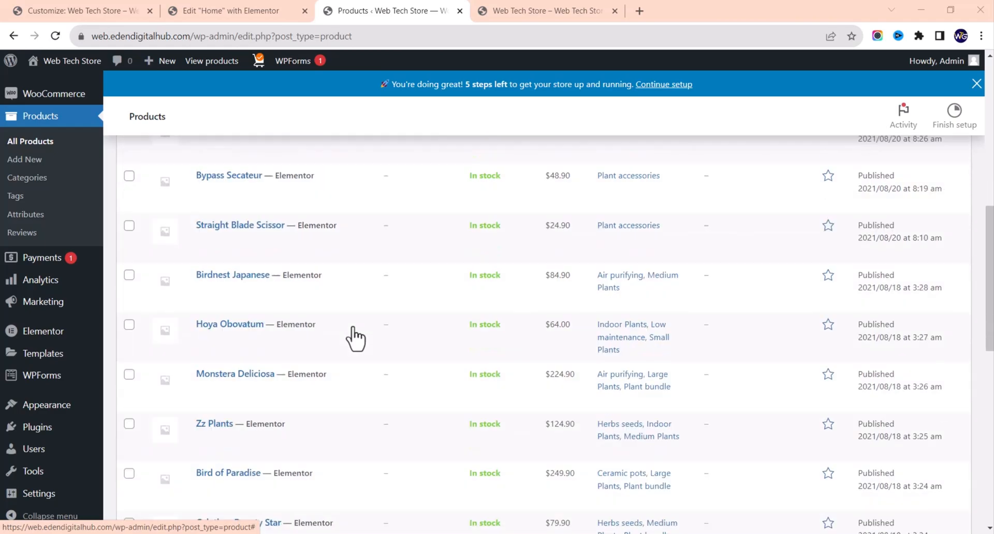
scroll(355, 339, up, 3)
scroll(355, 339, up, 1)
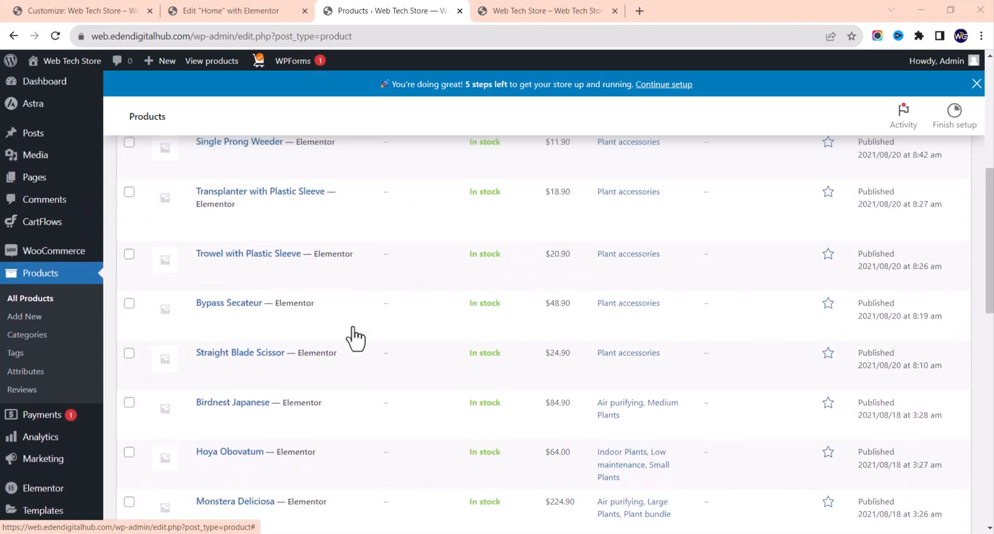
scroll(355, 340, down, 12)
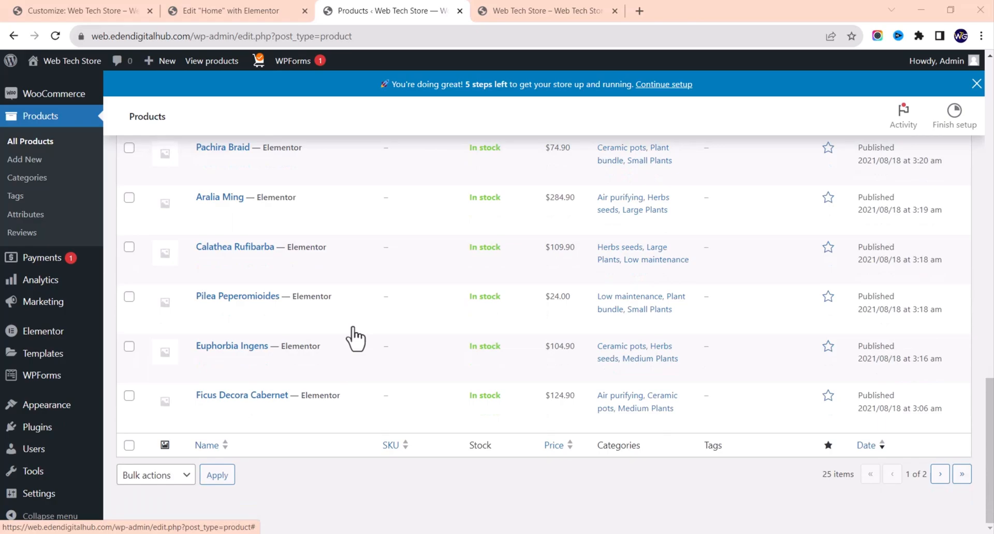
scroll(355, 339, up, 15)
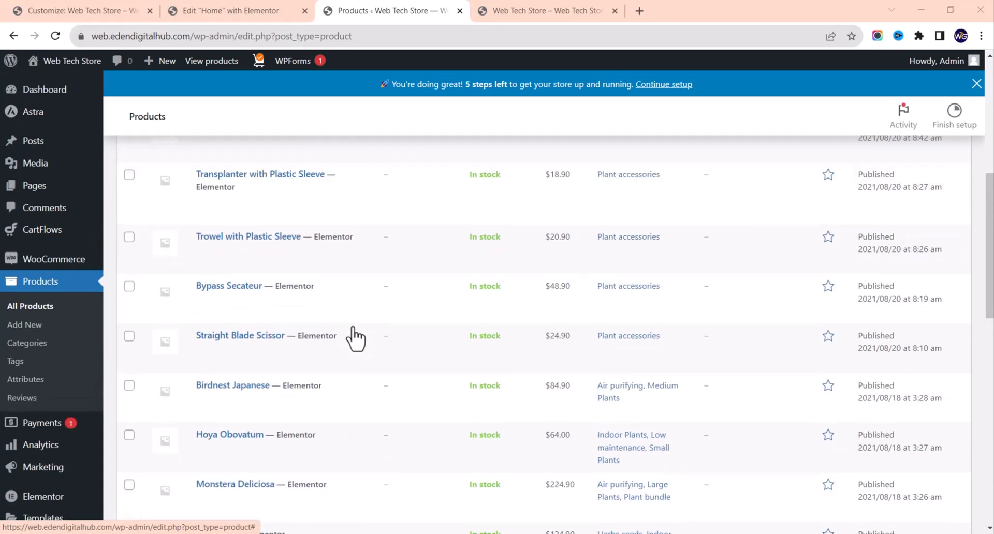
scroll(355, 339, down, 3)
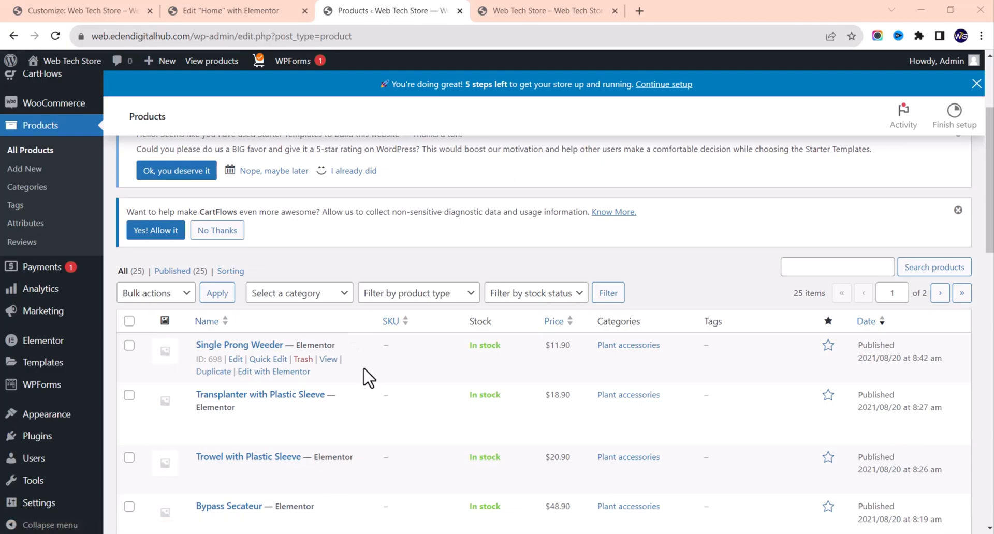
scroll(366, 368, down, 2)
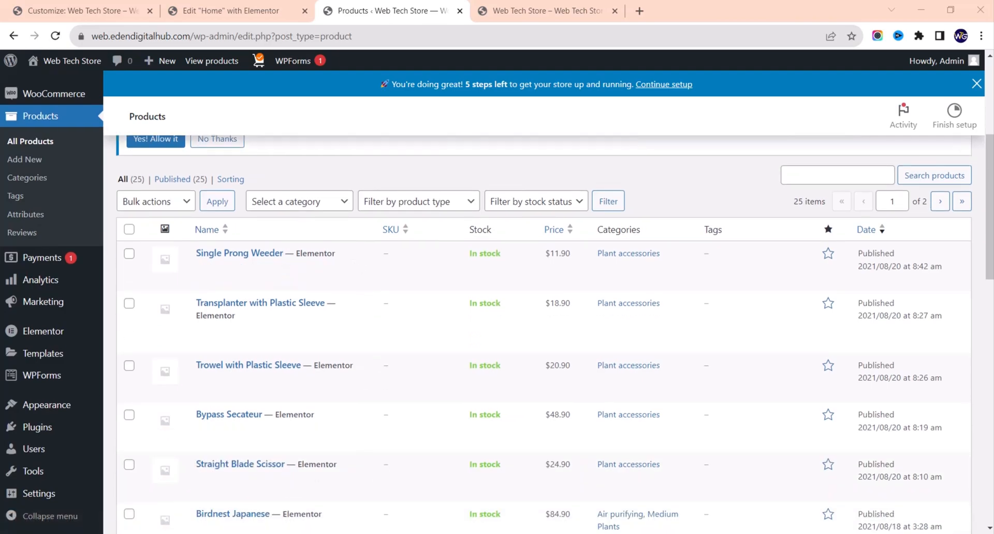
mouse_move(473, 283)
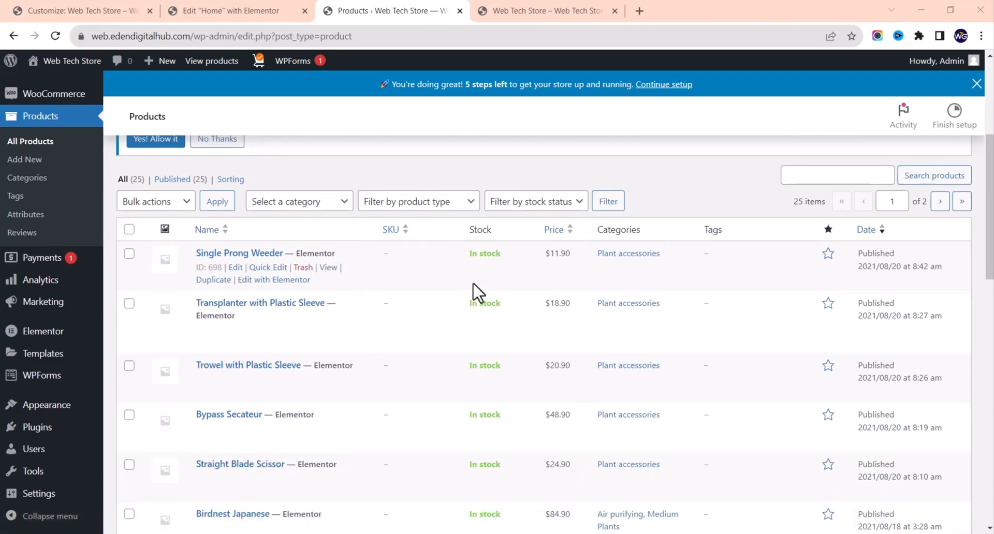
scroll(473, 283, up, 5)
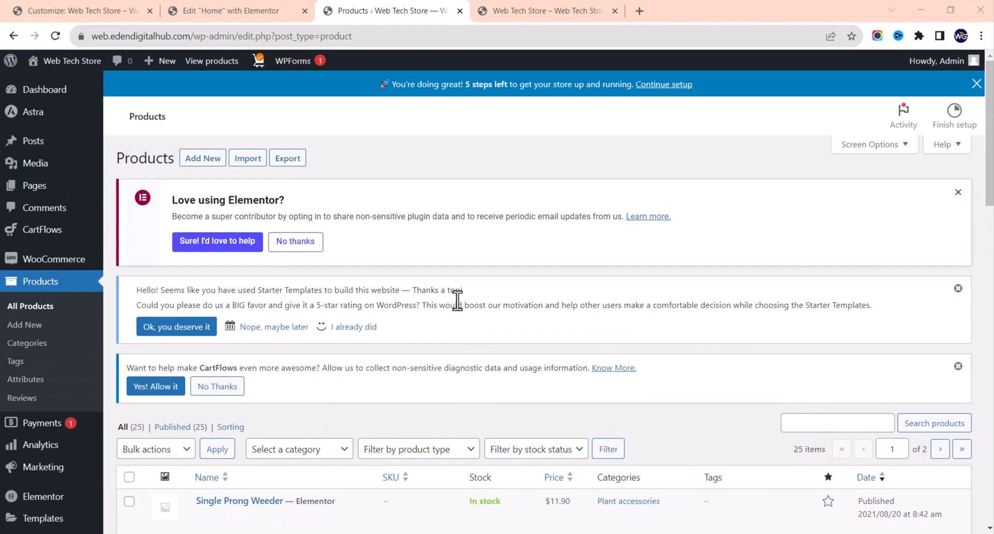
scroll(458, 300, down, 2)
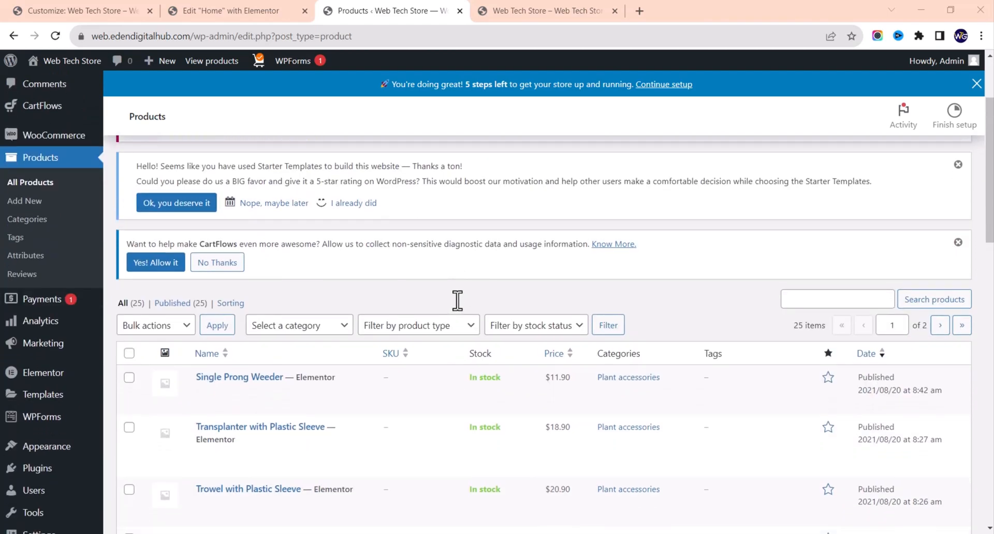
mouse_move(223, 401)
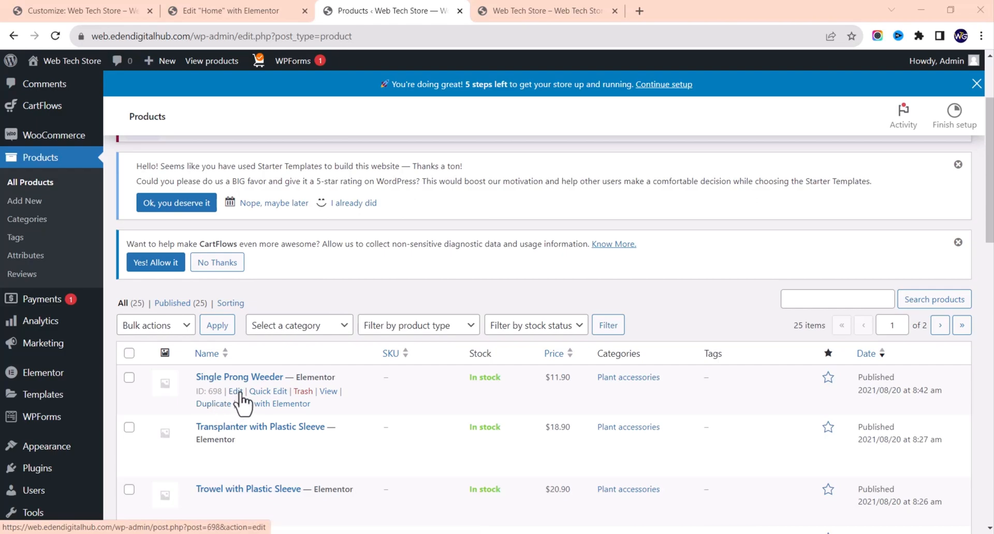
Step: Open the Single Prong Weeder storefront page in a new tab, close the old tab, and review it
right_click(329, 392)
click(413, 254)
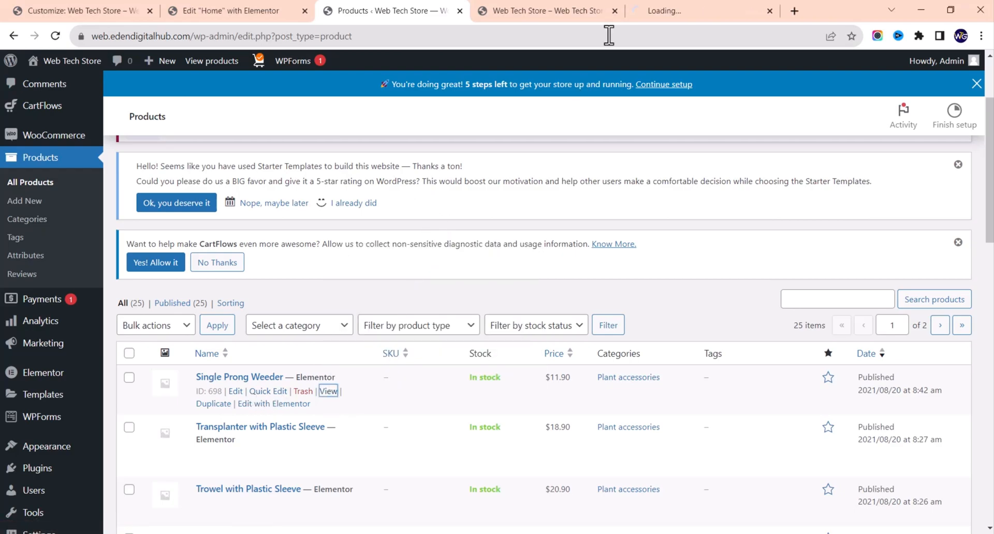
click(615, 10)
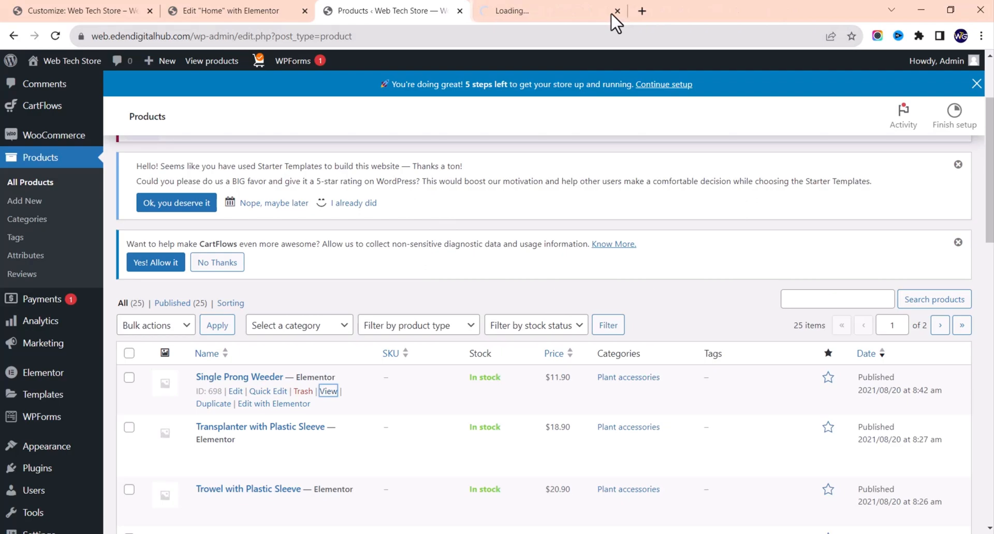
click(524, 9)
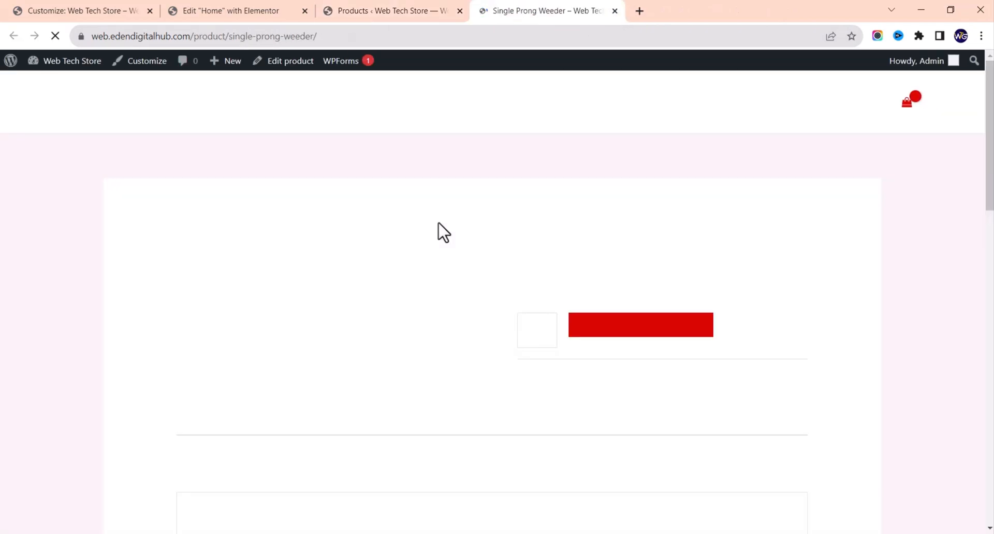
scroll(426, 309, down, 2)
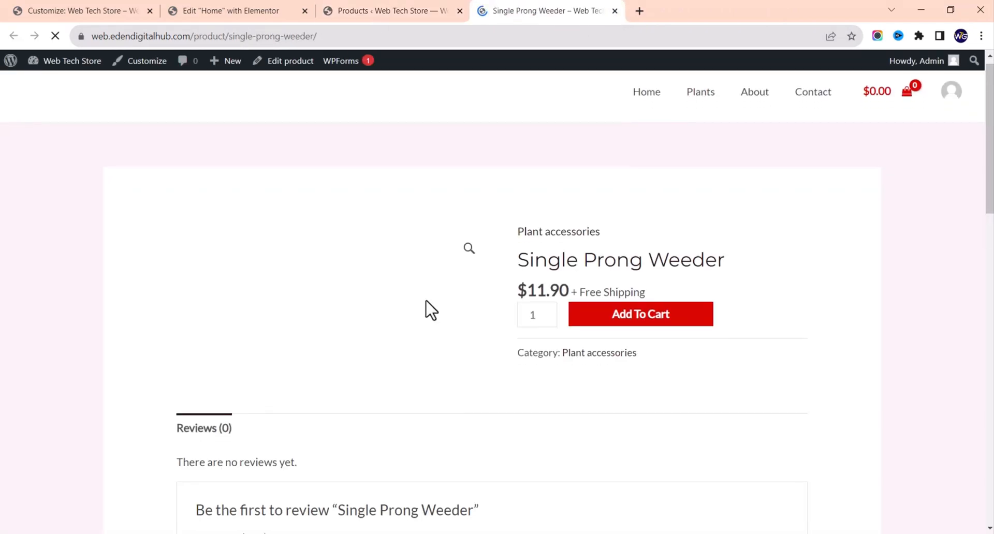
scroll(426, 309, down, 10)
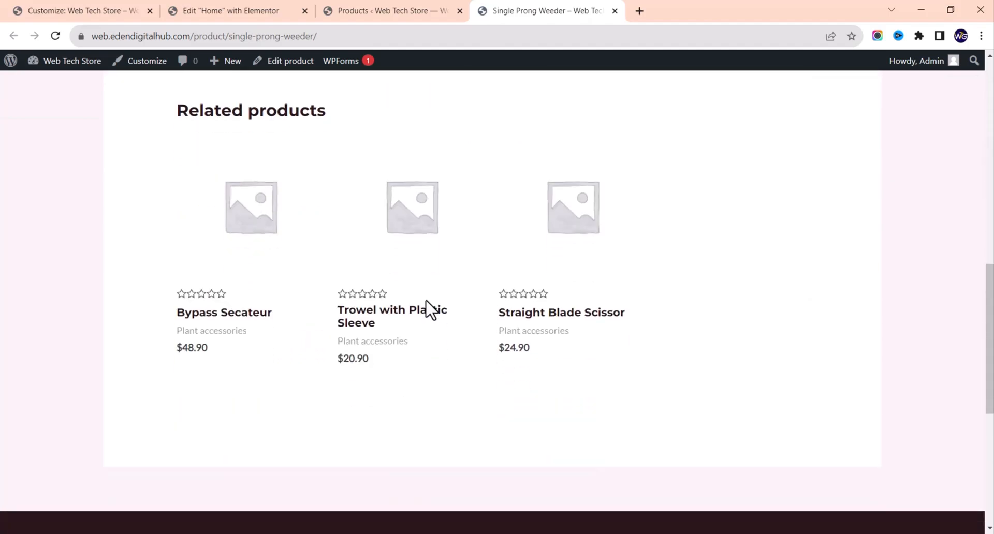
scroll(426, 309, up, 5)
scroll(431, 310, up, 5)
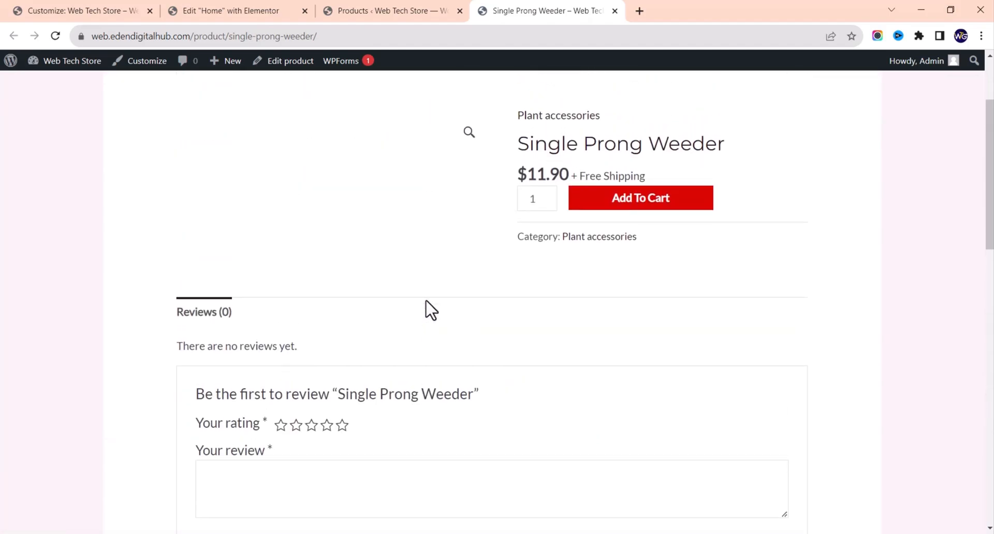
scroll(432, 310, up, 3)
click(383, 9)
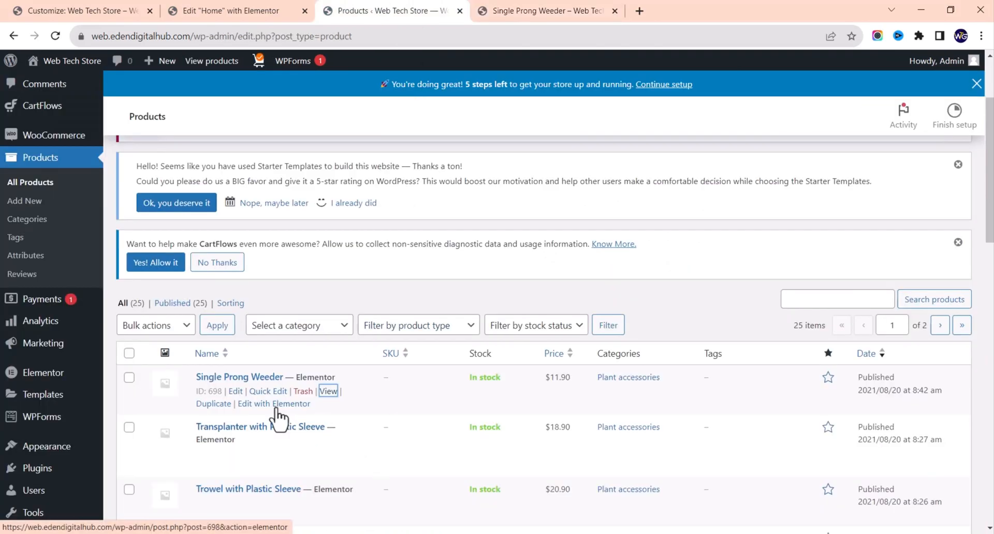
Step: Keep Single Prong Weeder a simple product and tick Virtual and Downloadable in Product data
click(236, 391)
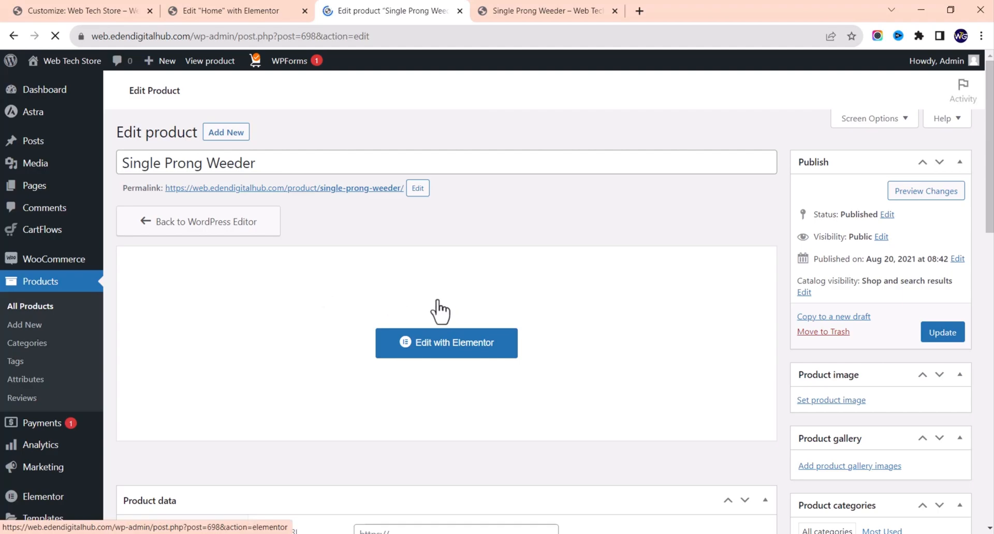
scroll(588, 377, down, 6)
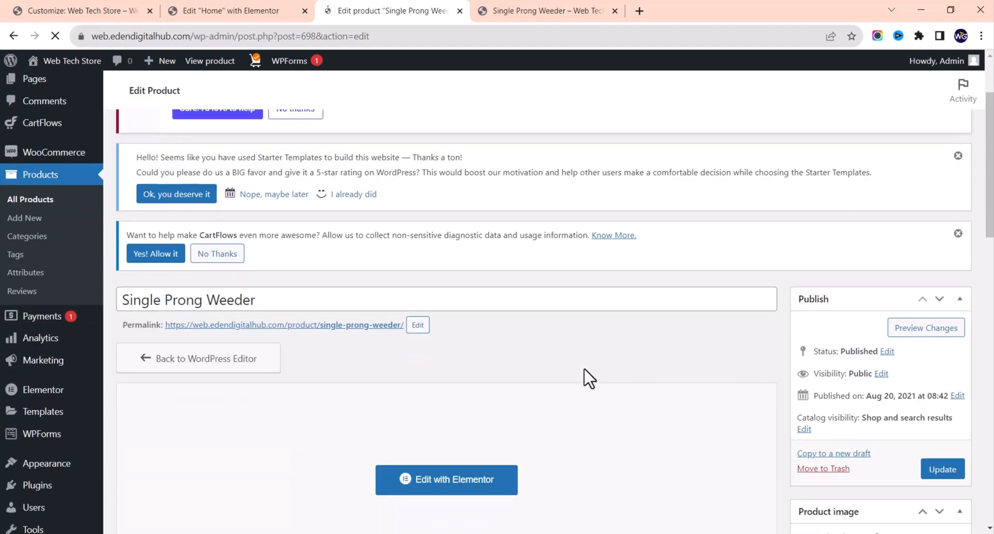
scroll(585, 372, down, 1)
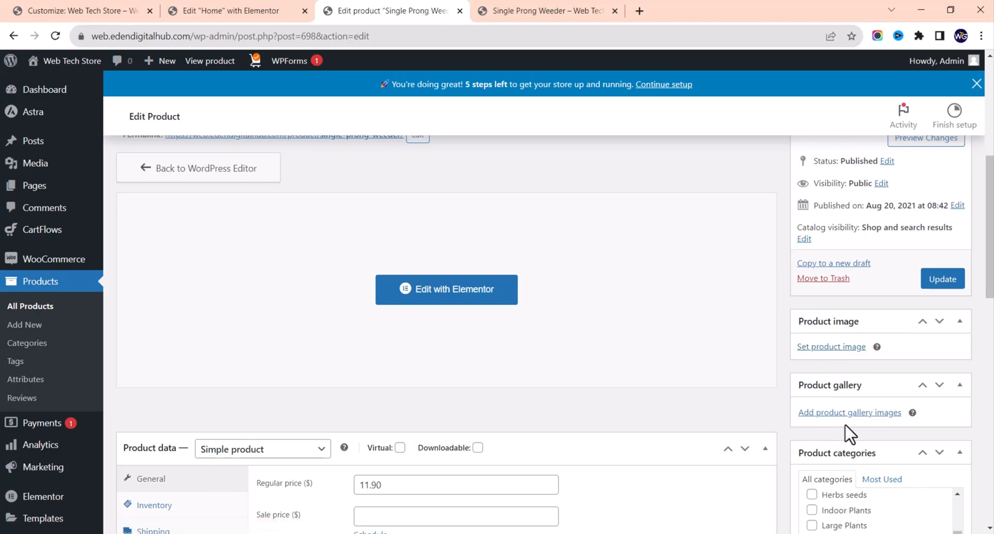
scroll(837, 337, down, 3)
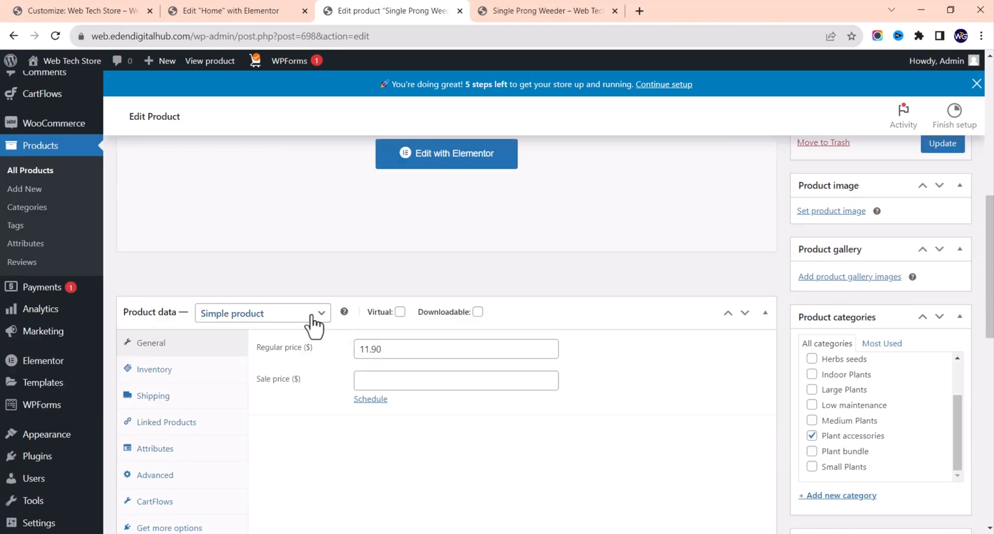
click(303, 320)
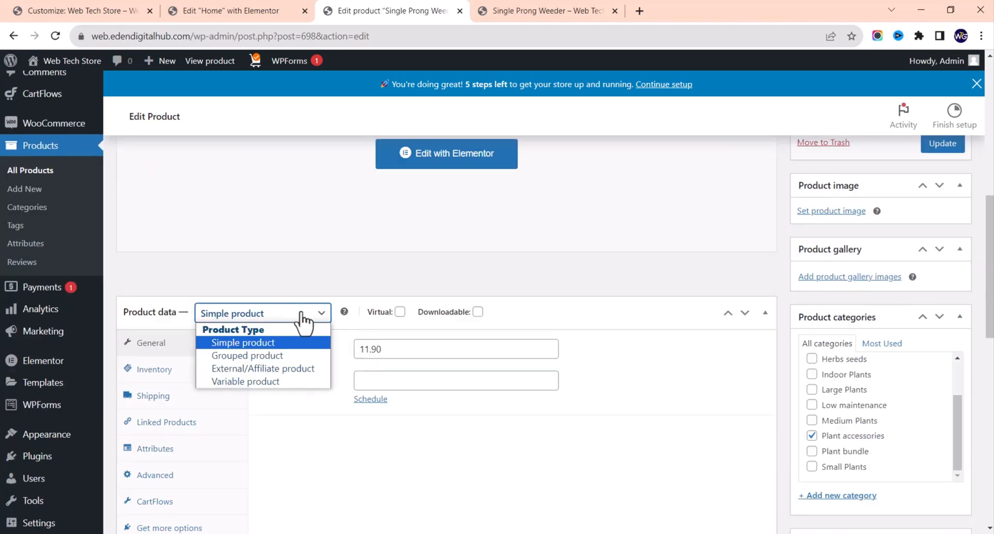
click(304, 319)
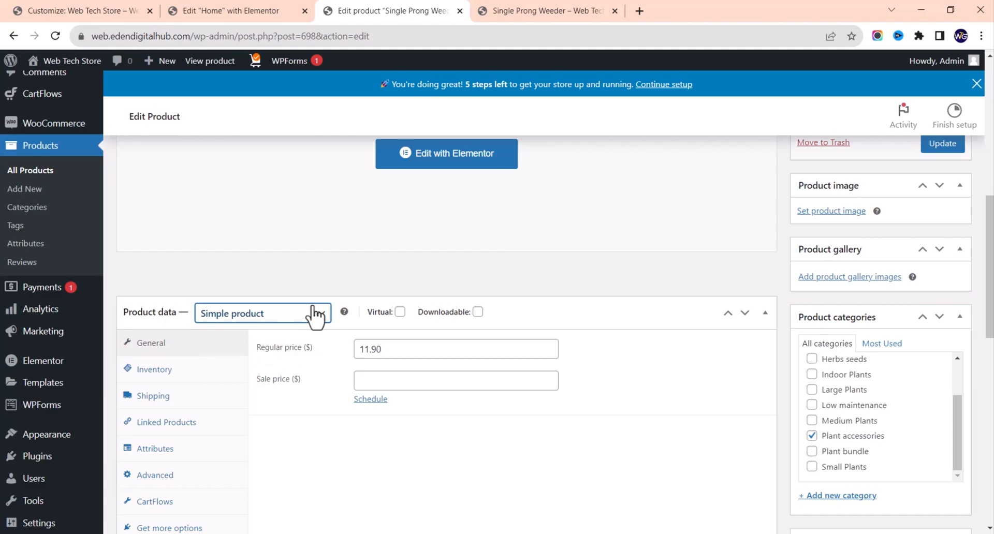
click(400, 312)
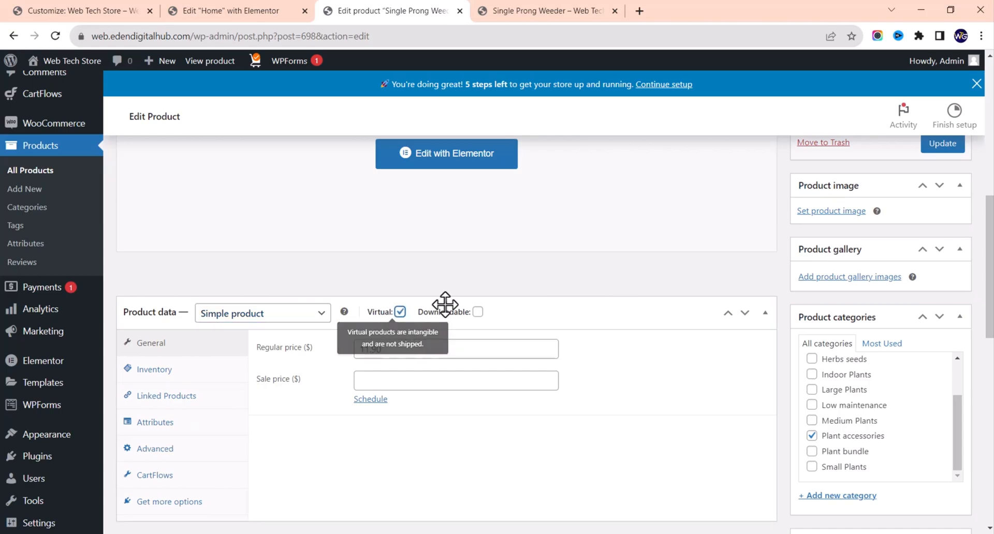
click(478, 313)
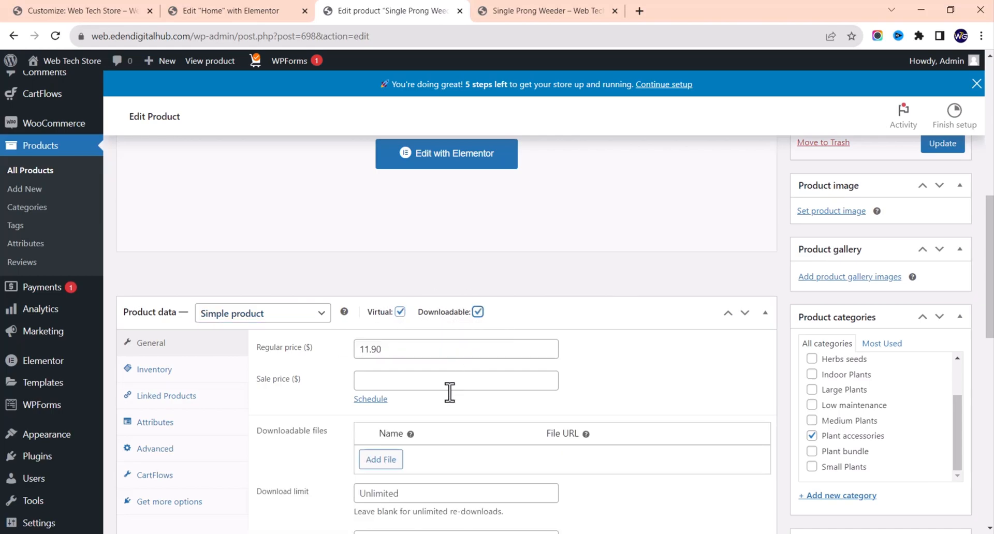
scroll(440, 414, down, 3)
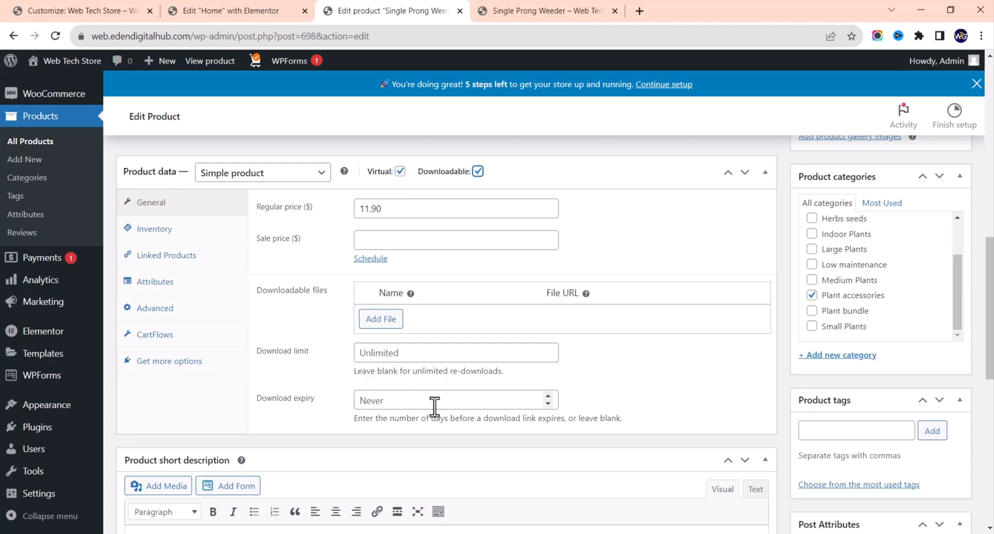
Step: Check the Single Prong Weeder's Inventory, Attributes and Advanced product data tabs
scroll(202, 243, up, 1)
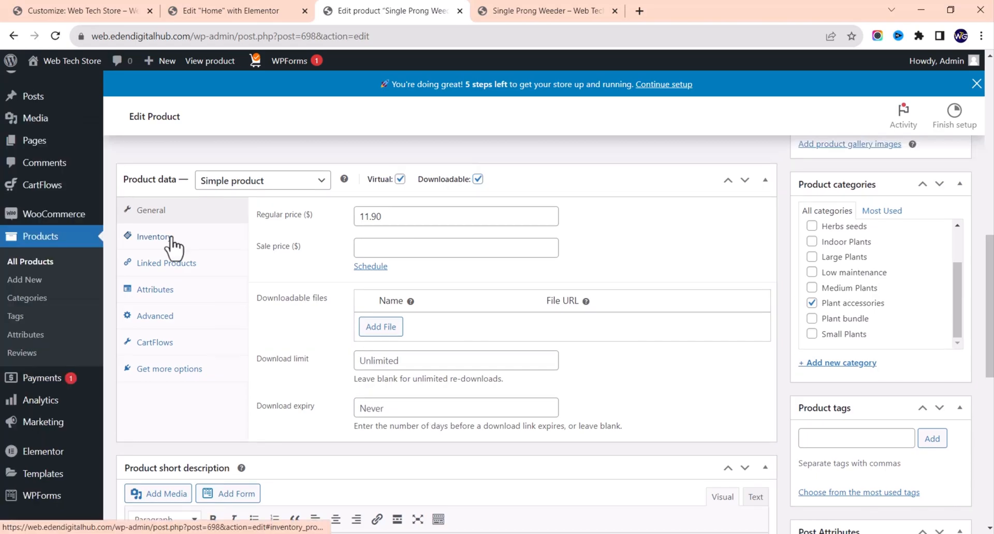
click(171, 239)
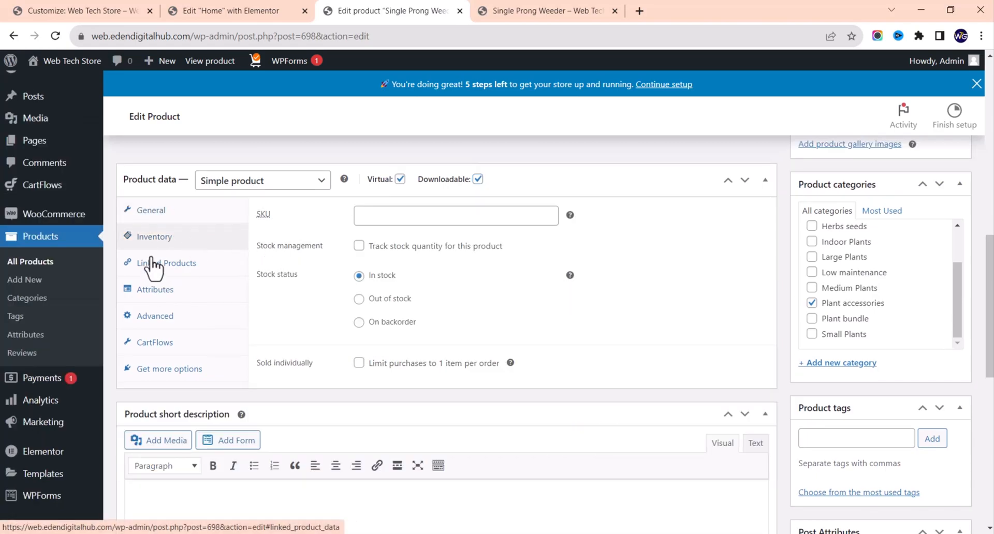
click(165, 290)
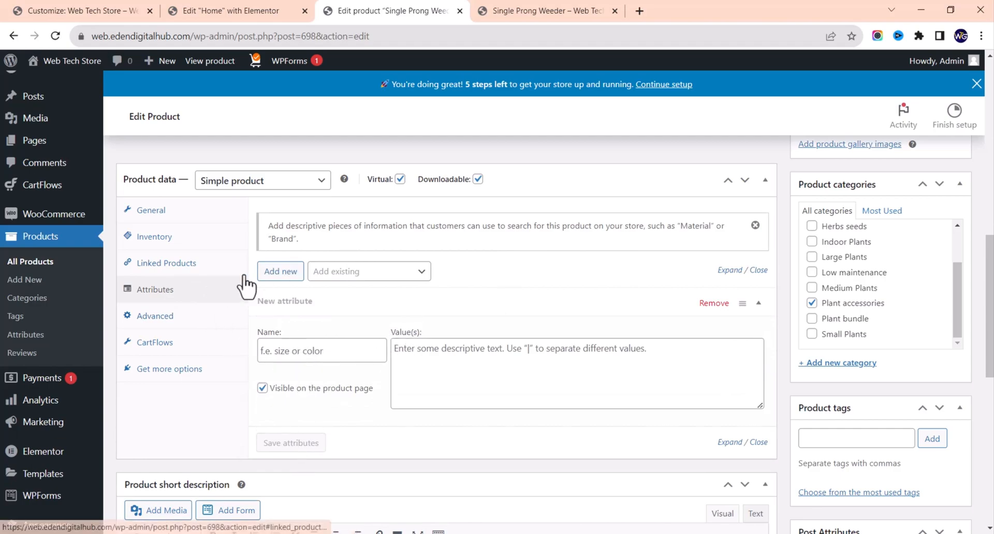
click(163, 320)
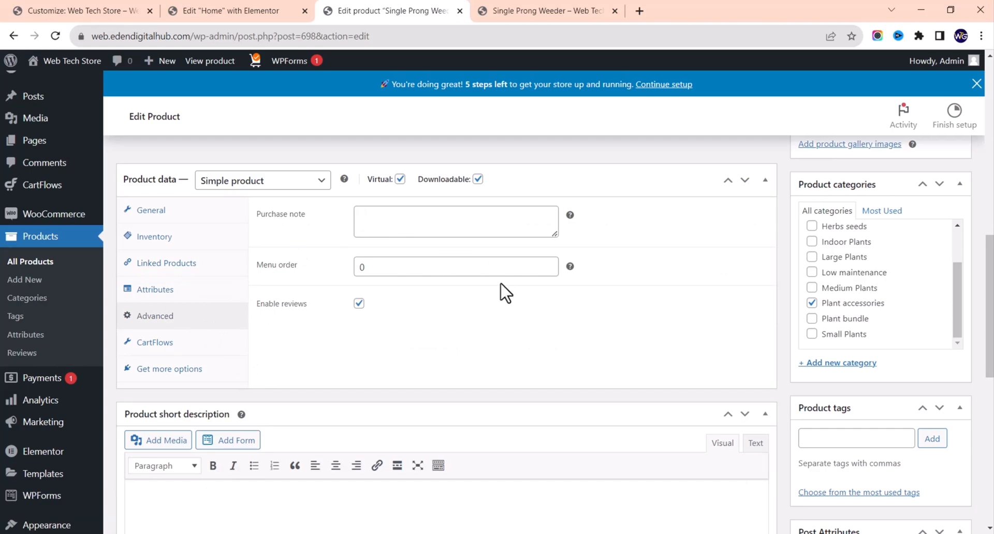
scroll(477, 372, down, 5)
scroll(476, 372, up, 10)
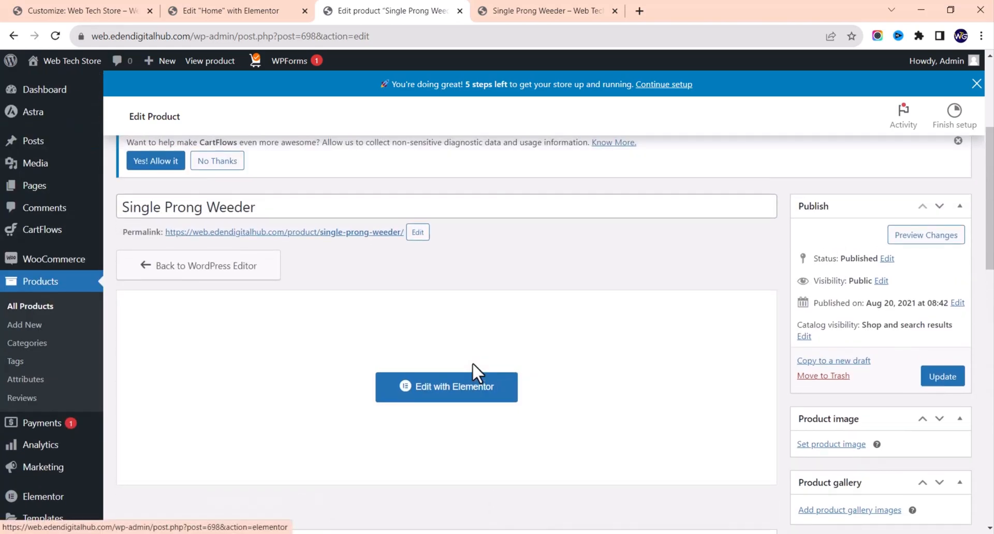
scroll(477, 372, down, 3)
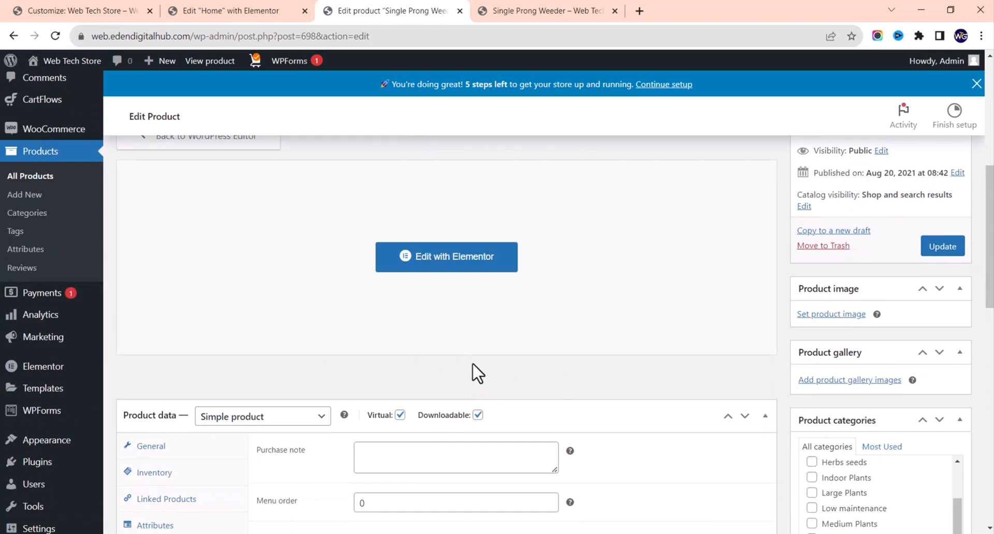
scroll(474, 365, down, 2)
scroll(473, 365, up, 2)
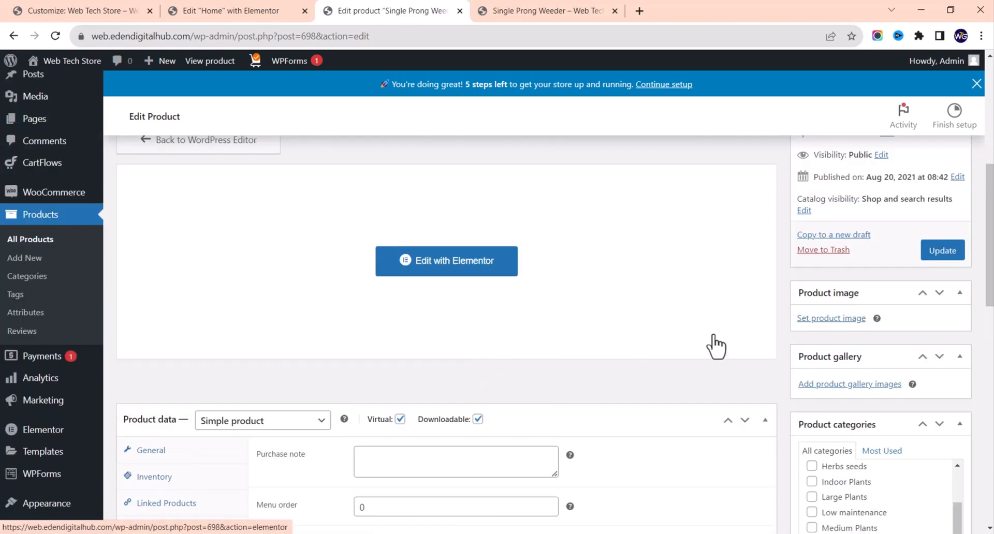
Step: Try uploading image 28596256_7364983 as the product image
click(822, 320)
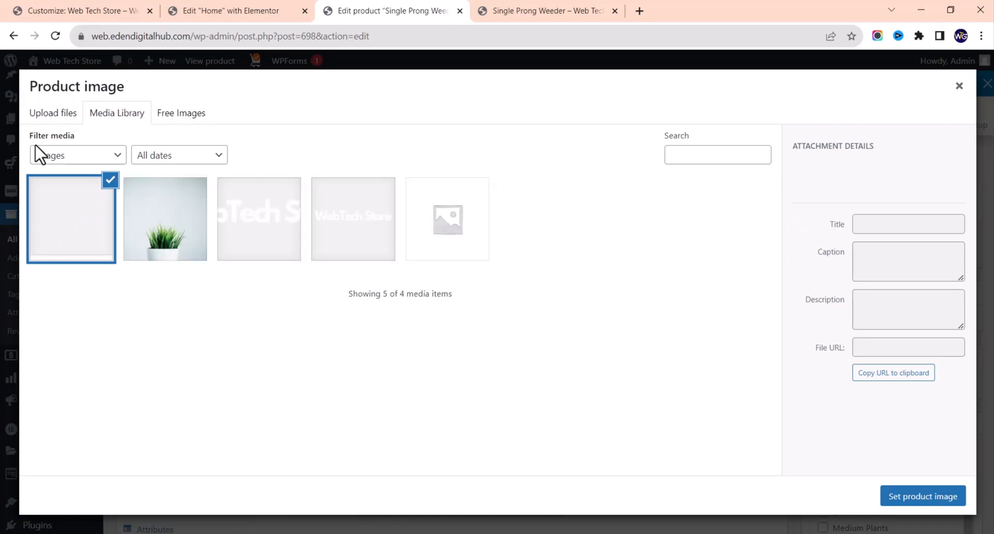
click(42, 119)
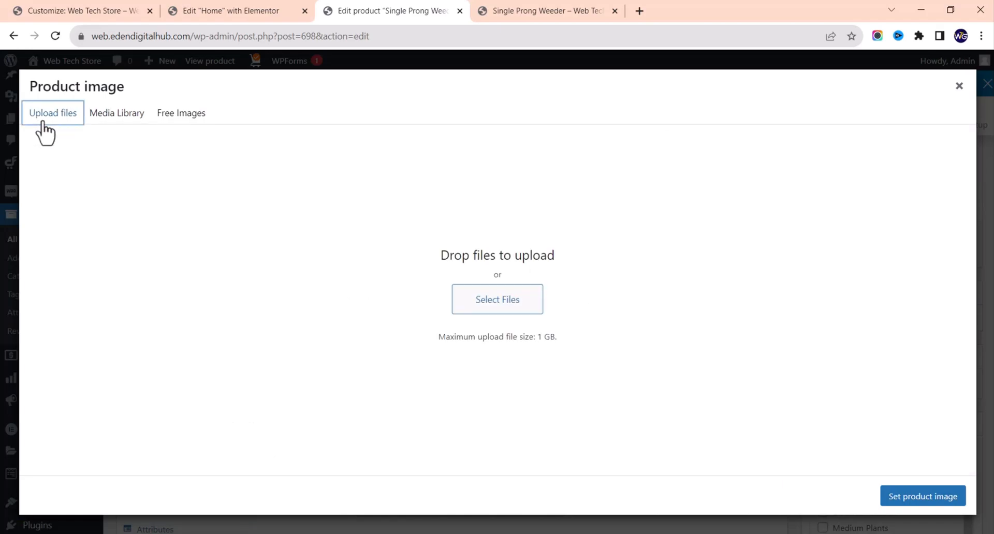
click(486, 305)
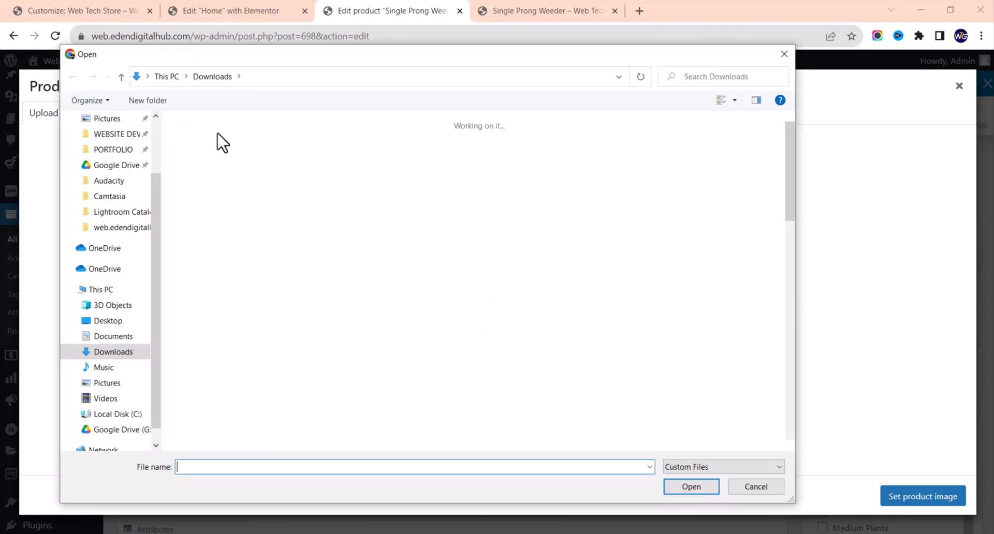
click(286, 146)
double_click(265, 141)
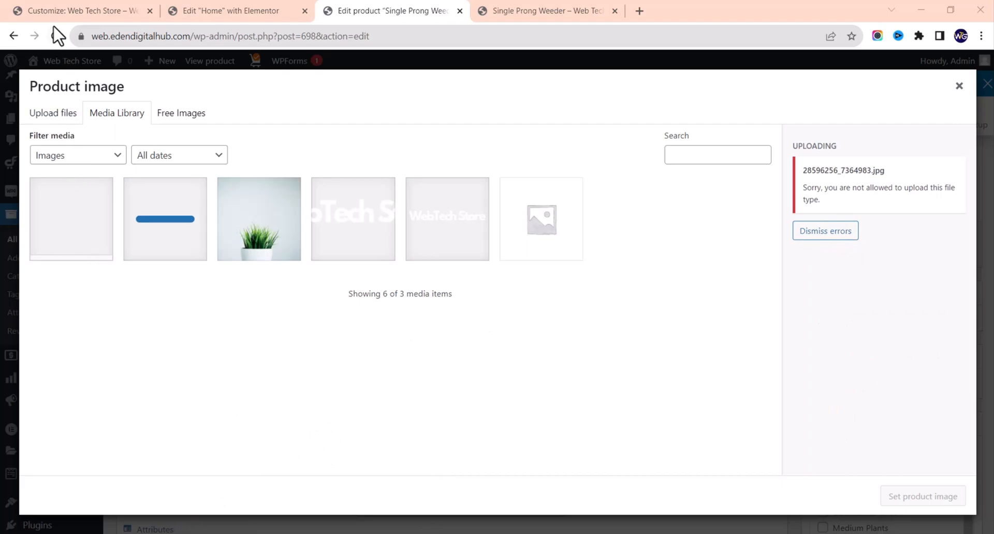
Step: After reloading, tick Virtual and Downloadable and update the product at 11.90
click(56, 36)
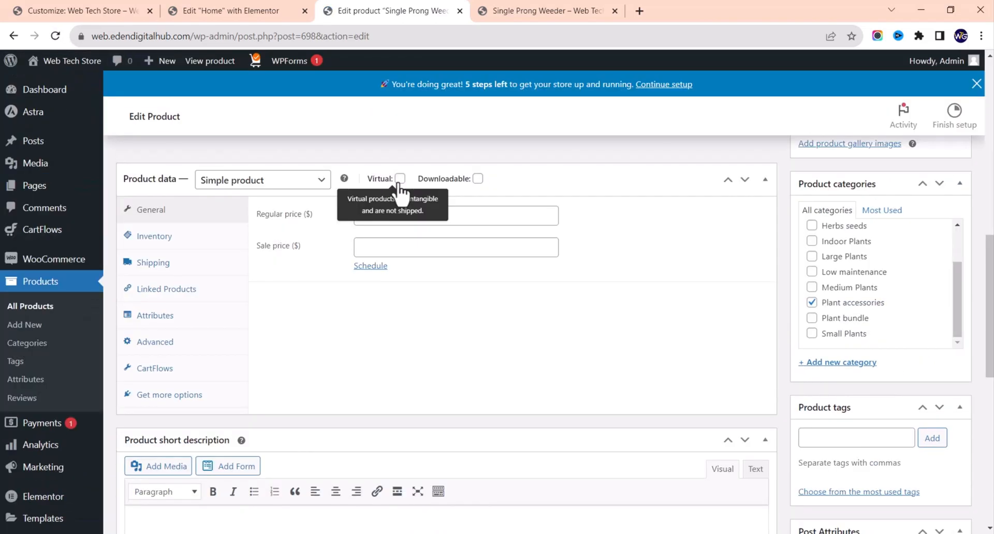
click(400, 178)
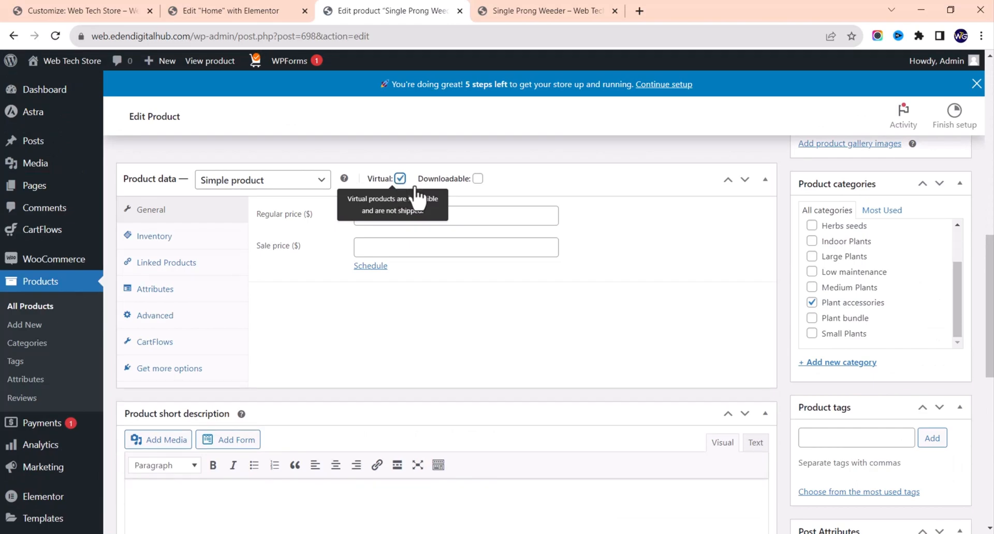
click(478, 179)
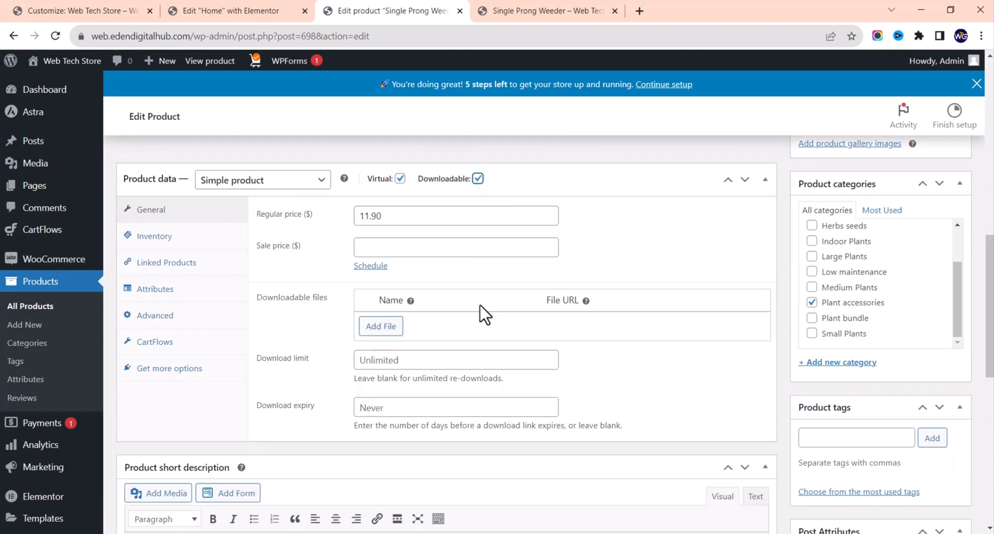
scroll(684, 343, up, 5)
scroll(683, 343, up, 2)
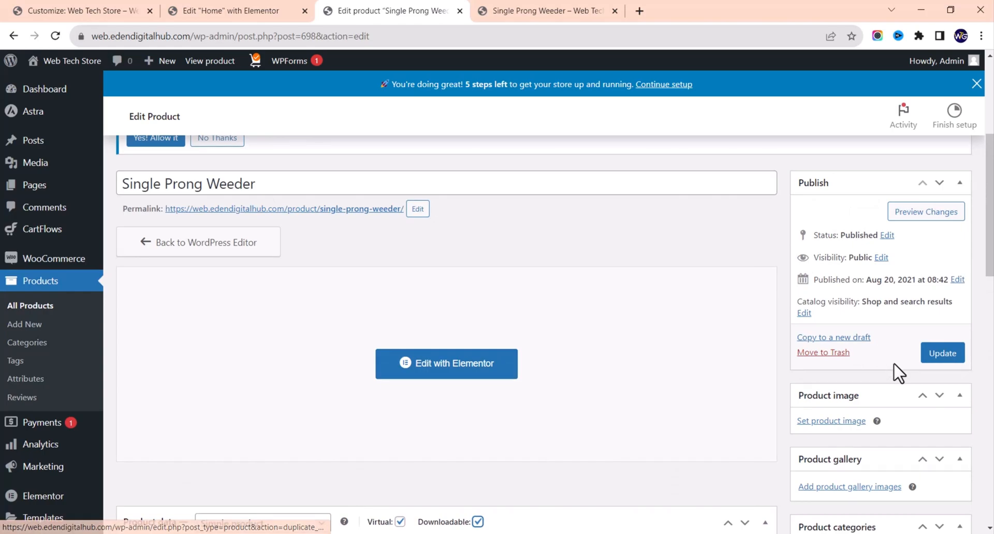
click(937, 360)
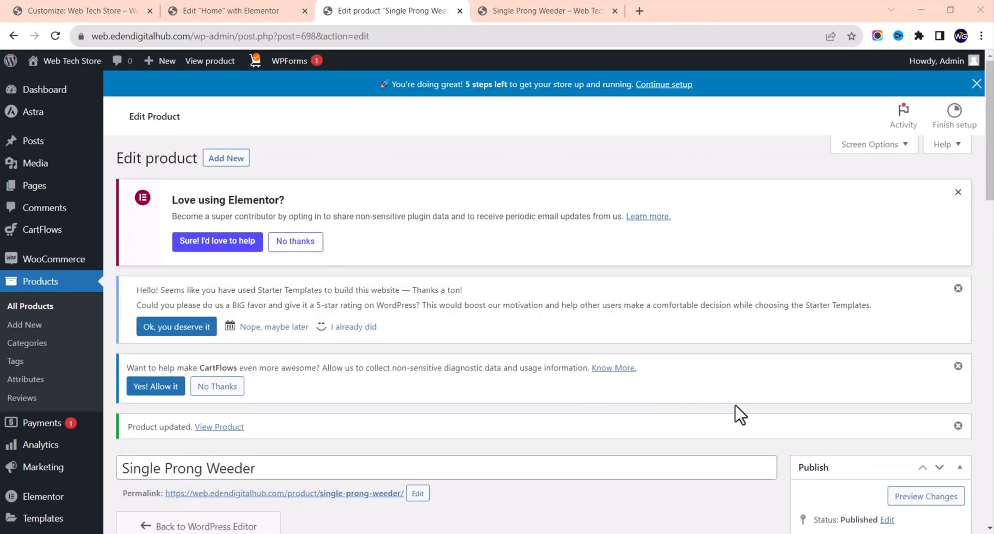
scroll(739, 415, down, 6)
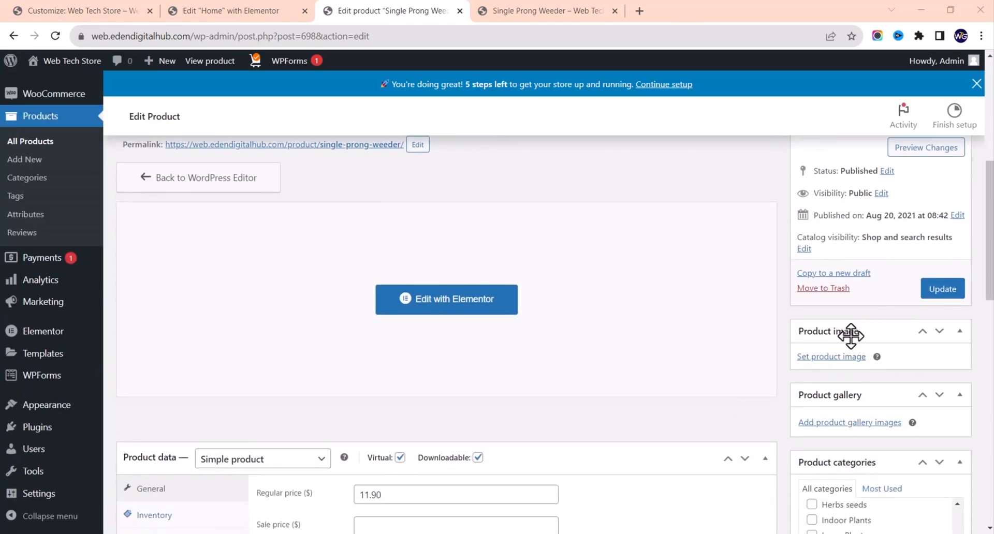
Step: Upload 13209950_5151818.jpg, set it as the product image, and update the product
click(829, 358)
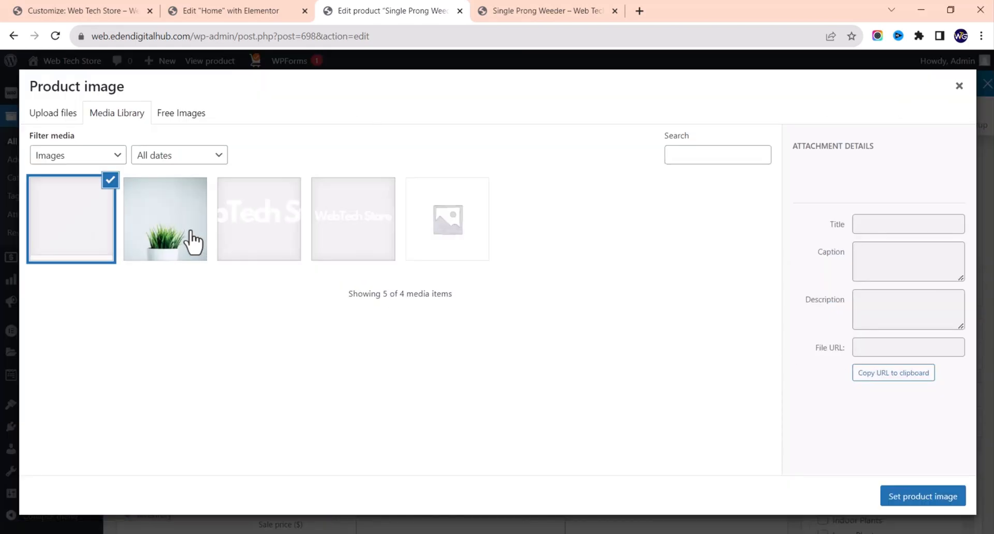
click(53, 112)
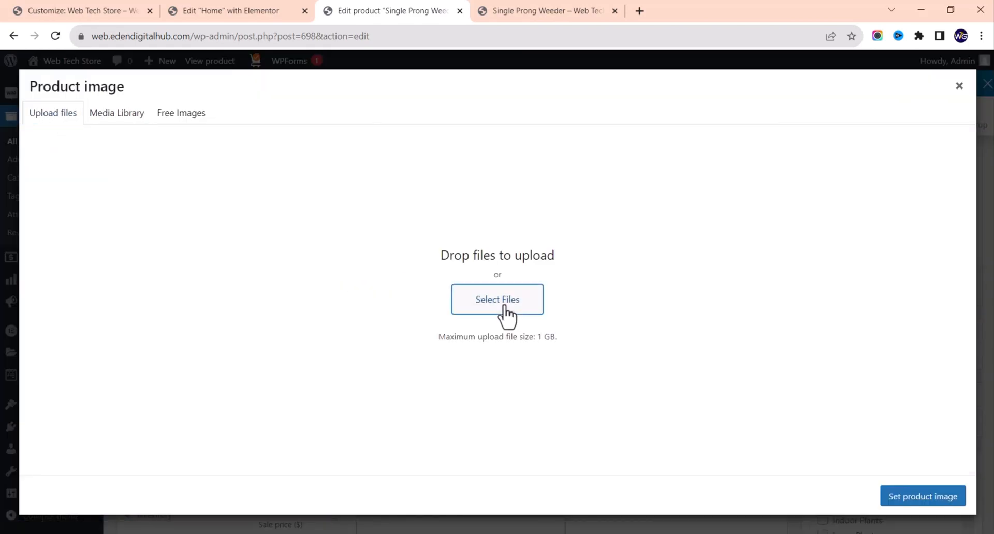
click(506, 298)
double_click(238, 155)
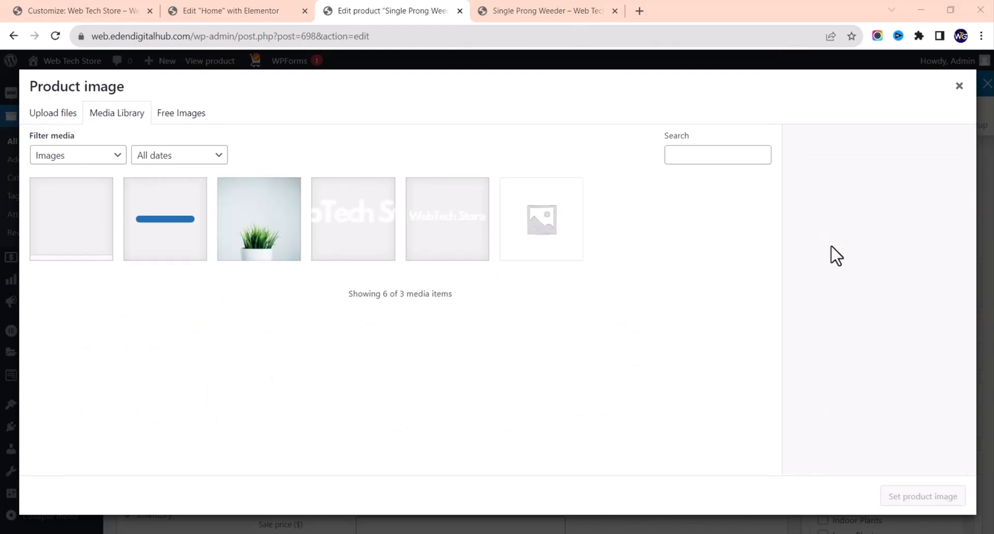
click(54, 117)
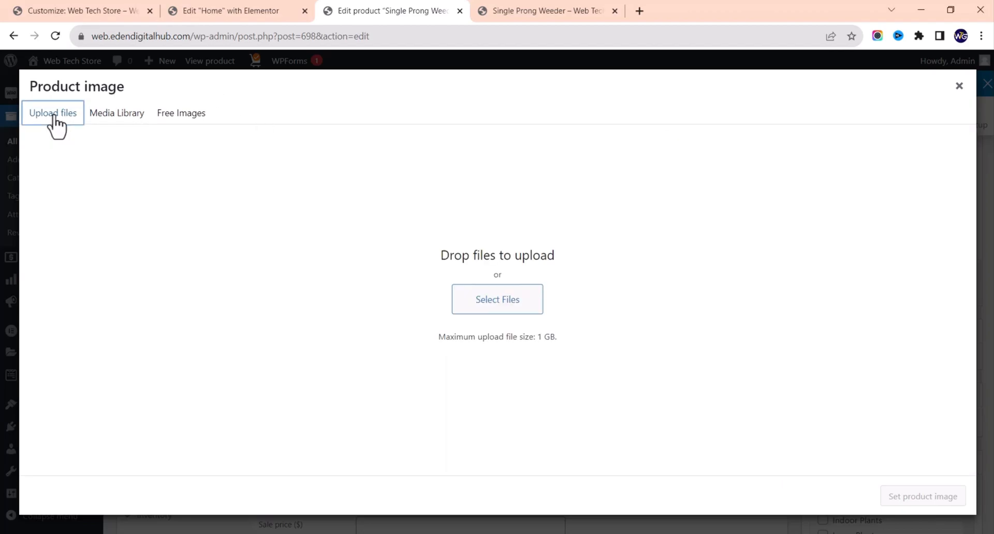
click(514, 302)
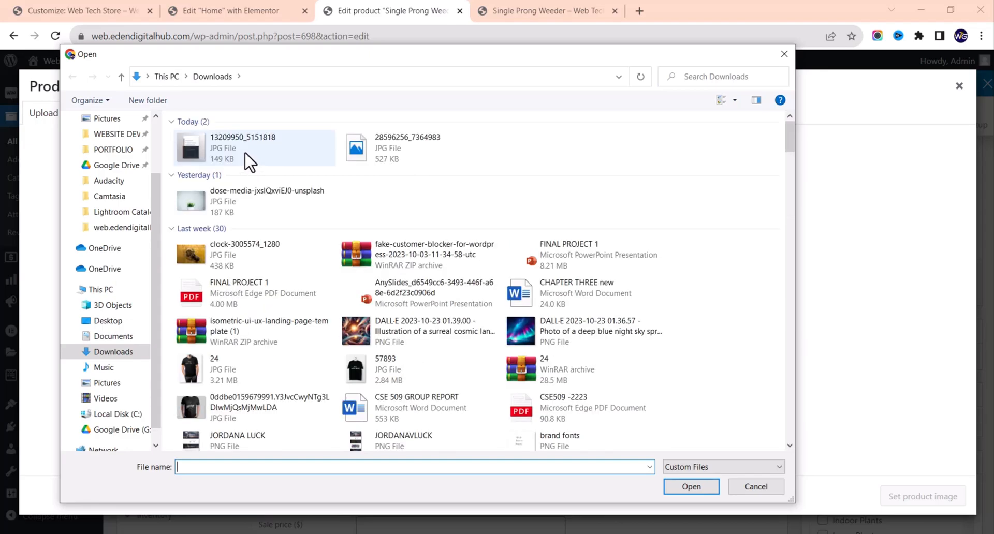
double_click(249, 162)
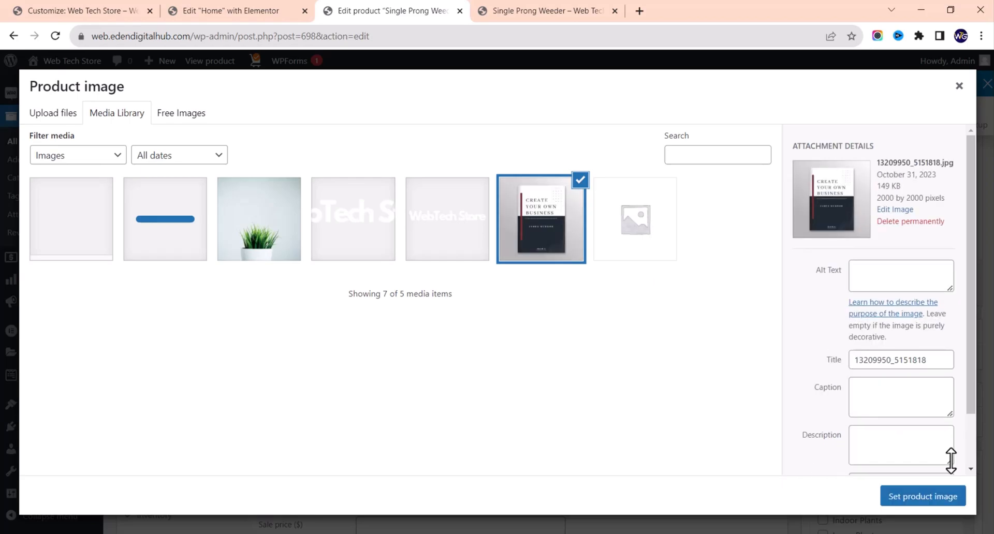
click(938, 504)
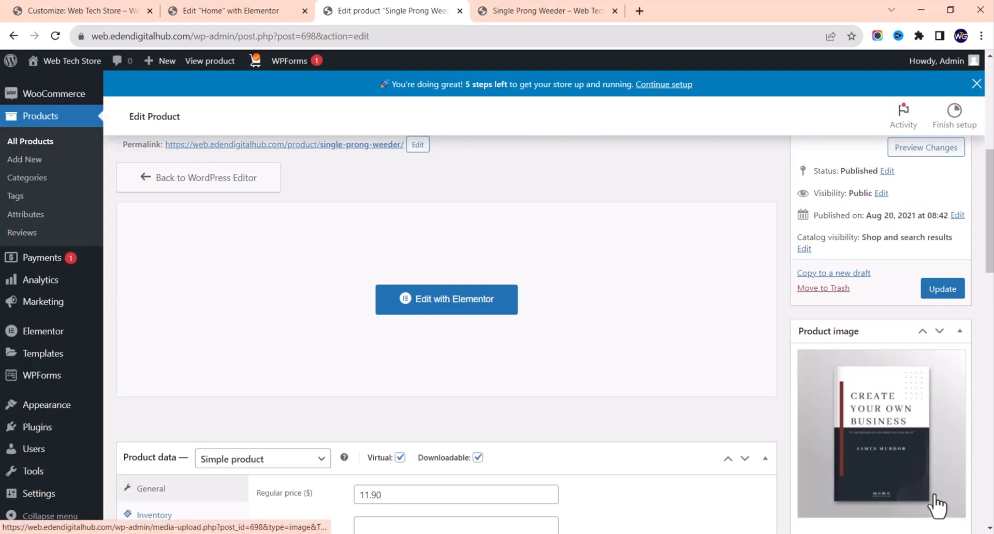
click(947, 294)
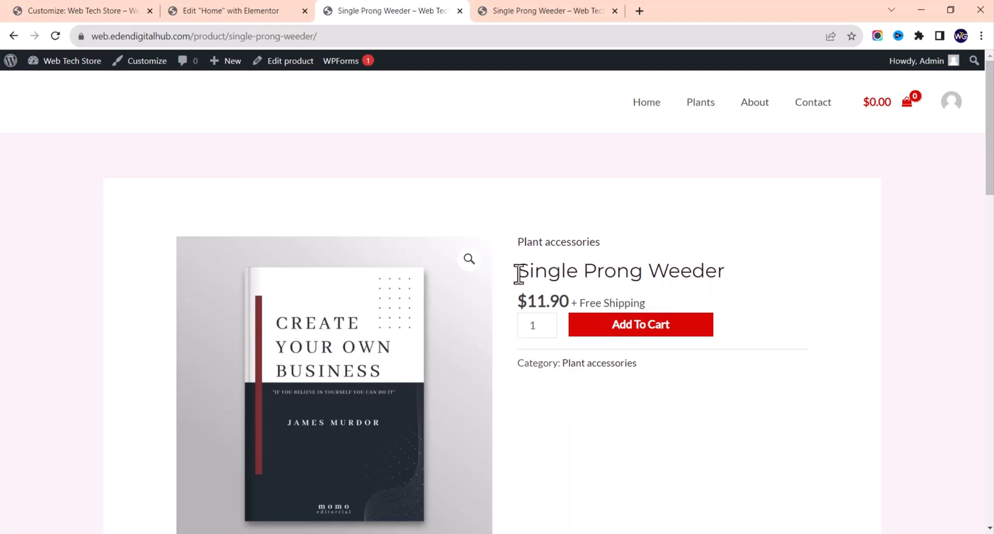
scroll(462, 363, down, 5)
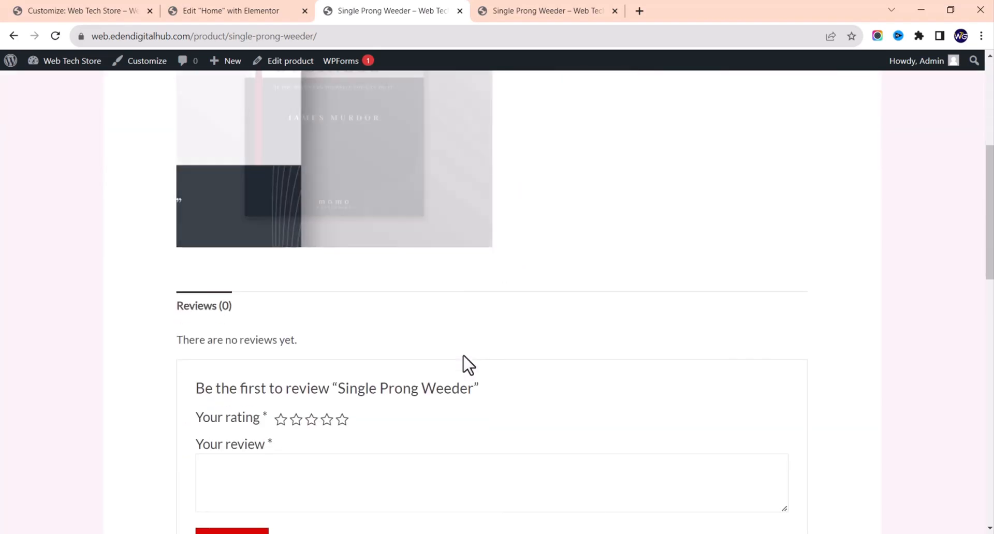
scroll(462, 363, up, 1)
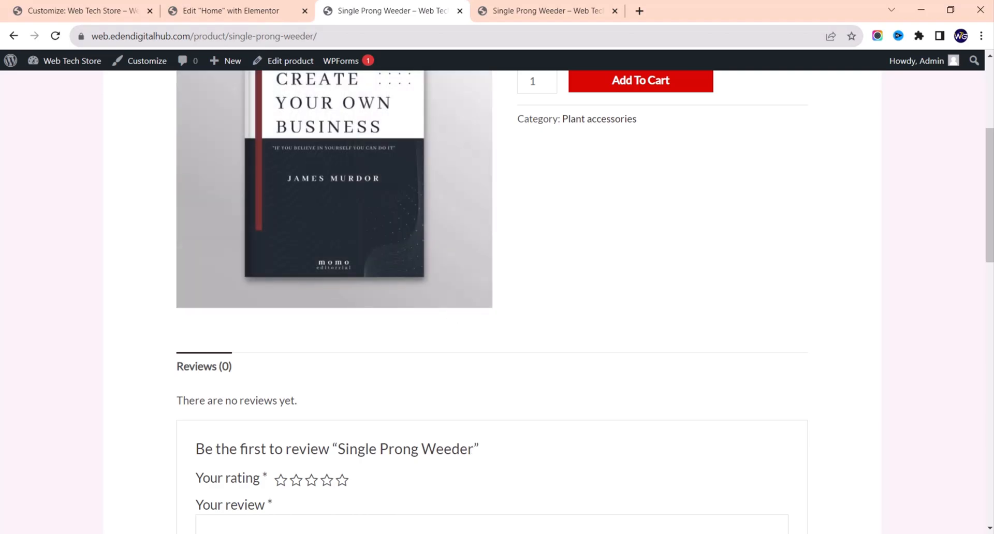
click(318, 533)
scroll(456, 385, down, 9)
scroll(456, 386, up, 13)
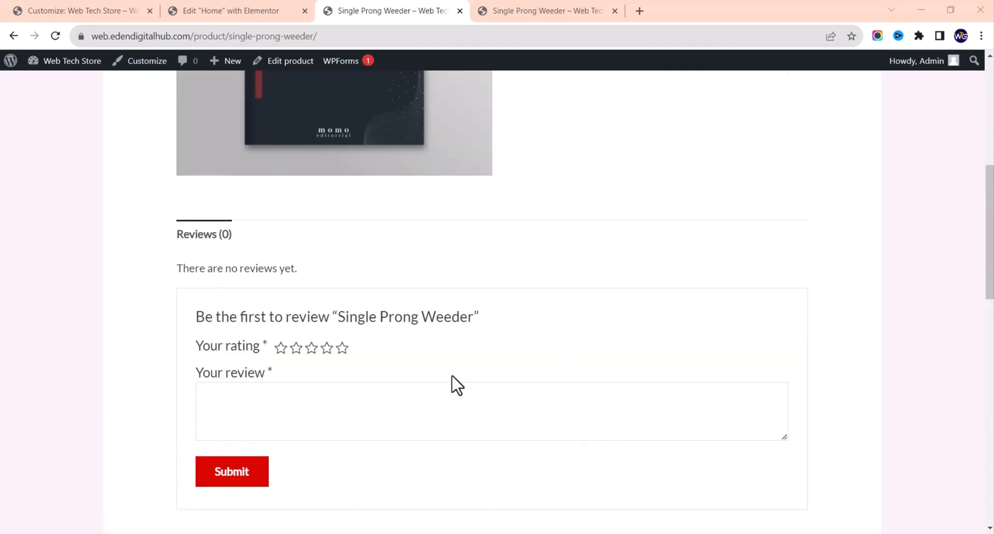
scroll(551, 321, down, 3)
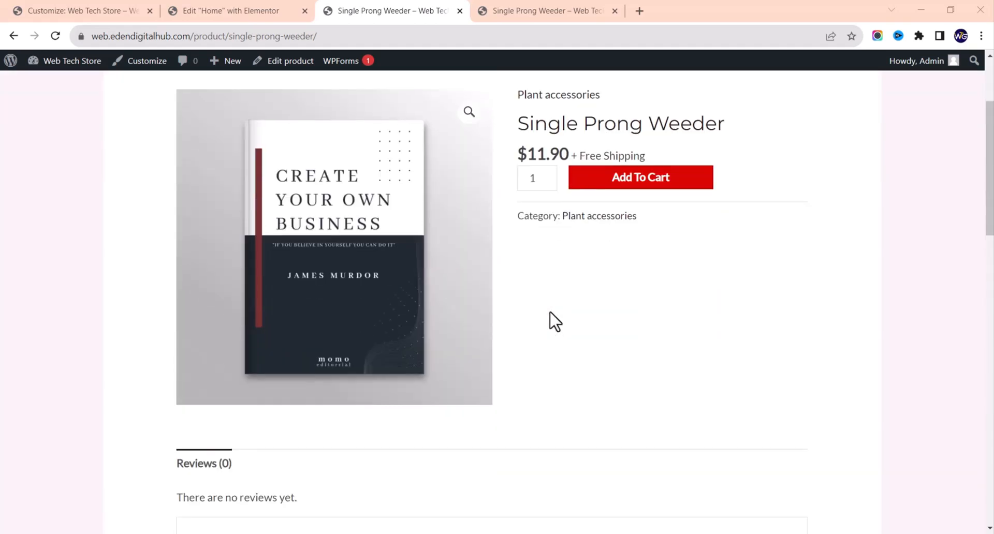
scroll(551, 322, up, 3)
click(292, 66)
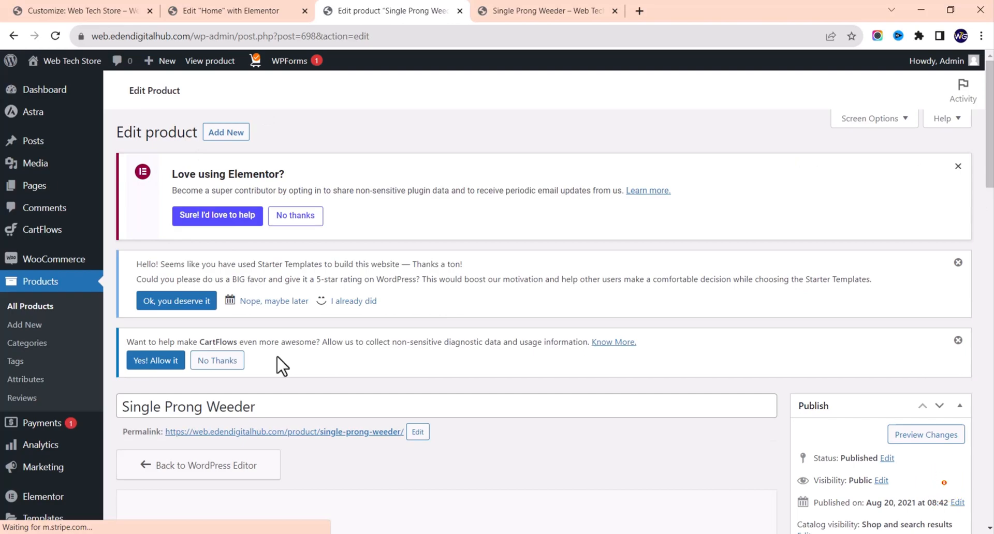
Step: Replace the product title with 'Create Your Own Business' and copy it
click(280, 409)
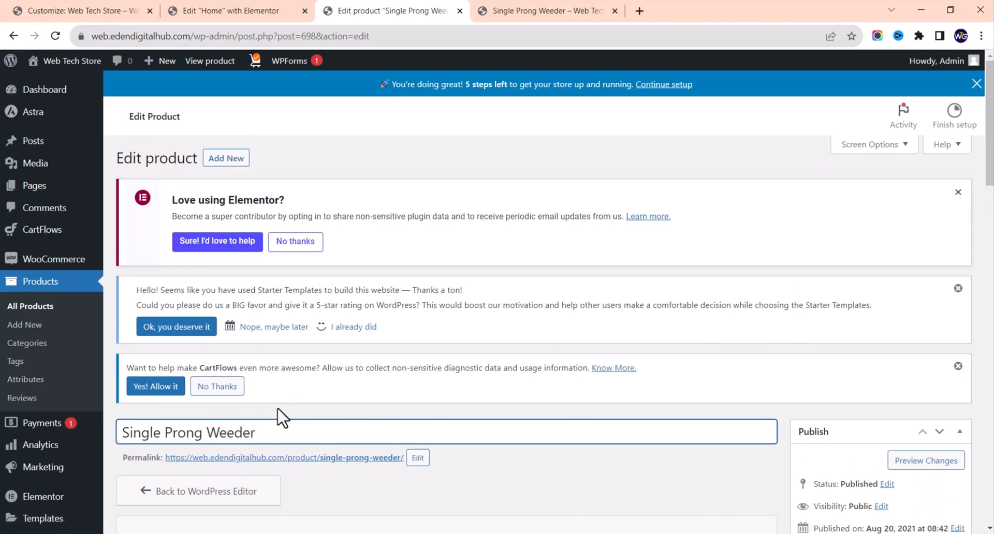
scroll(280, 414, down, 3)
scroll(359, 382, down, 4)
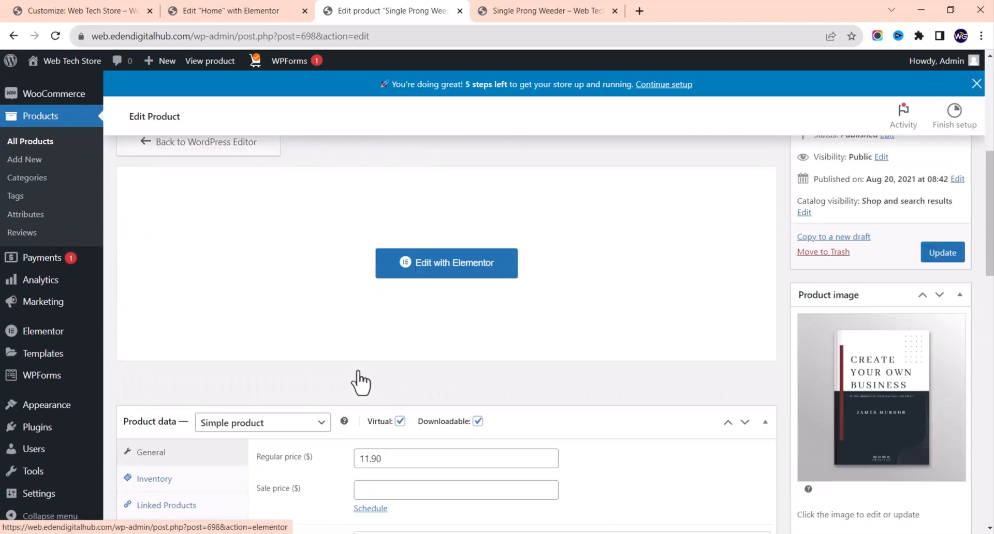
scroll(361, 383, up, 7)
key(ctrl+a)
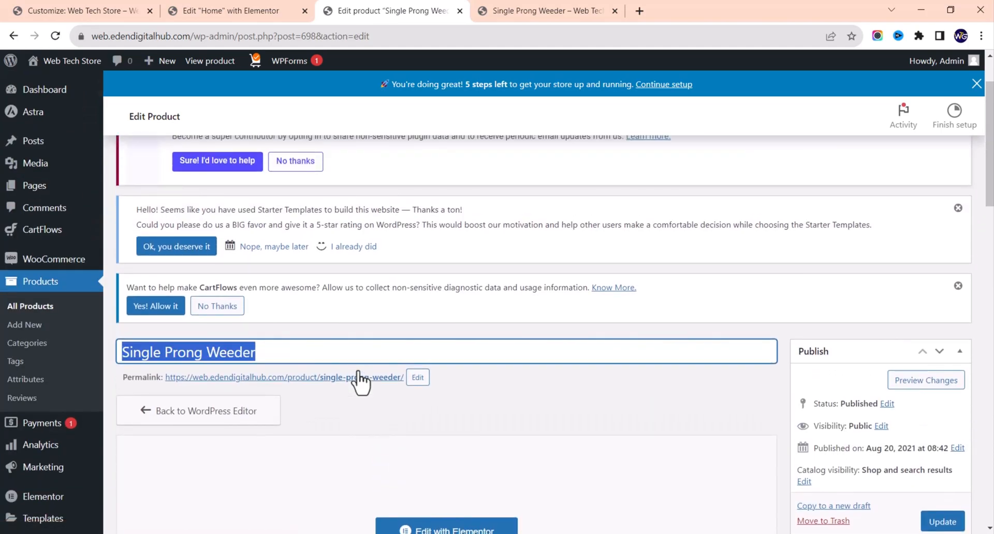
text(Ce)
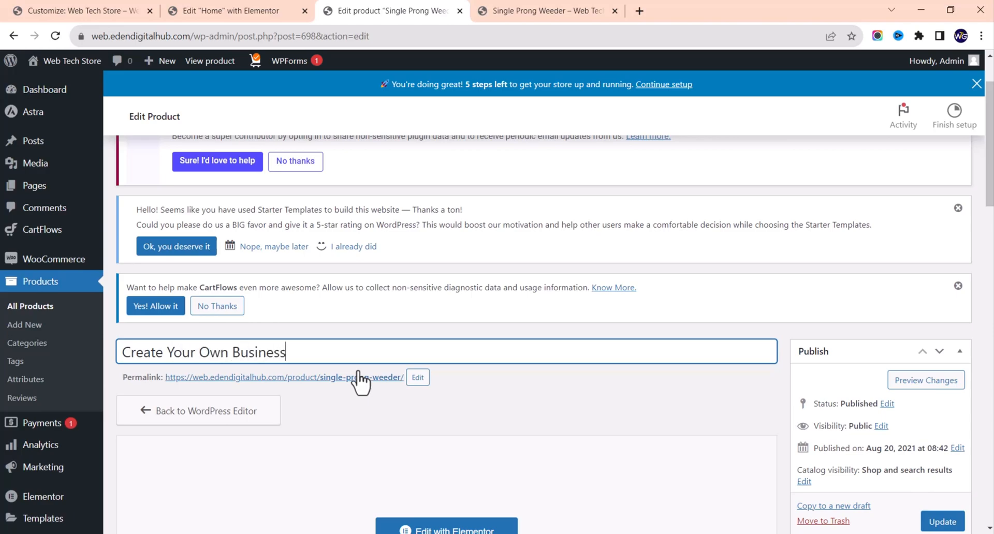
key(ctrl+a)
key(ctrl+c)
Step: Set the permalink slug to create-your-own-business and update the product
click(420, 378)
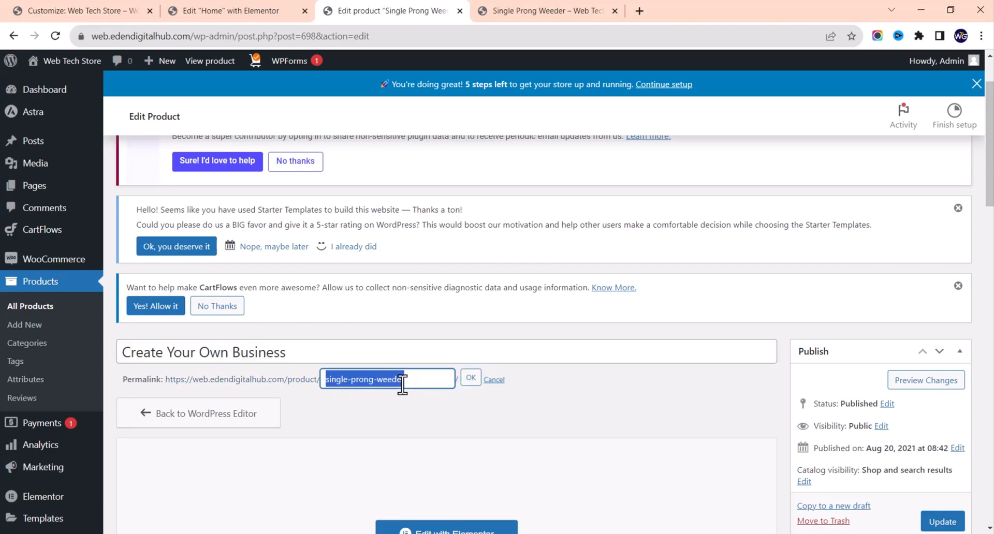
key(ctrl+v)
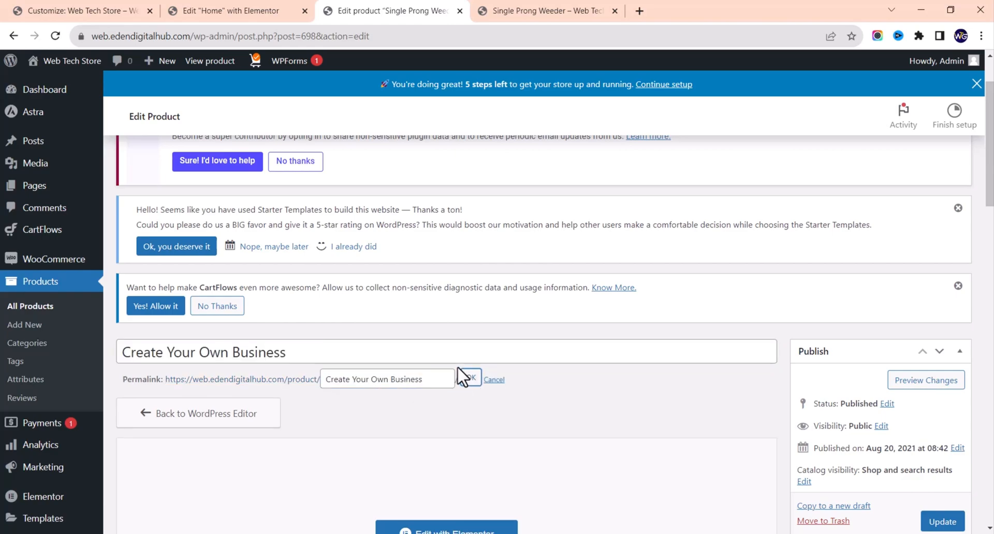
click(460, 369)
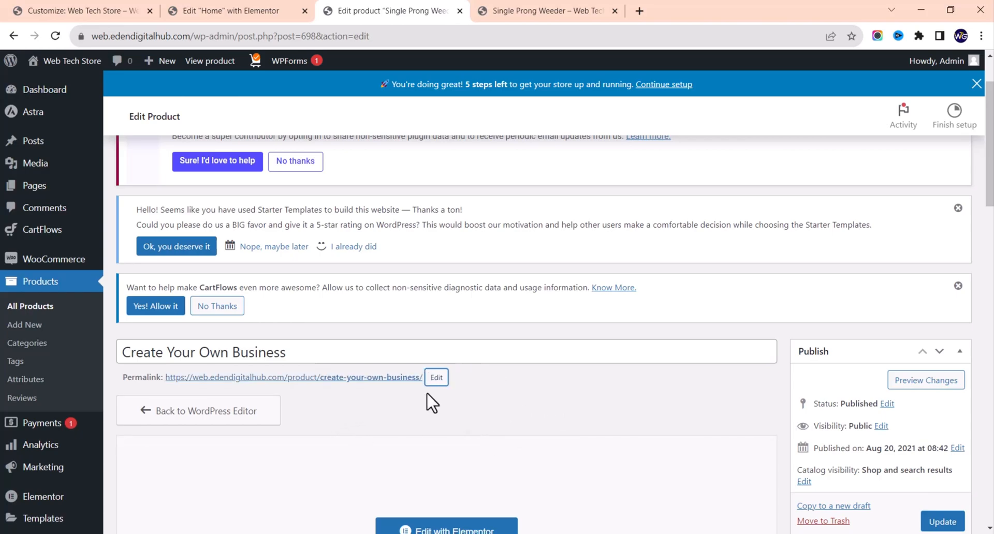
click(934, 524)
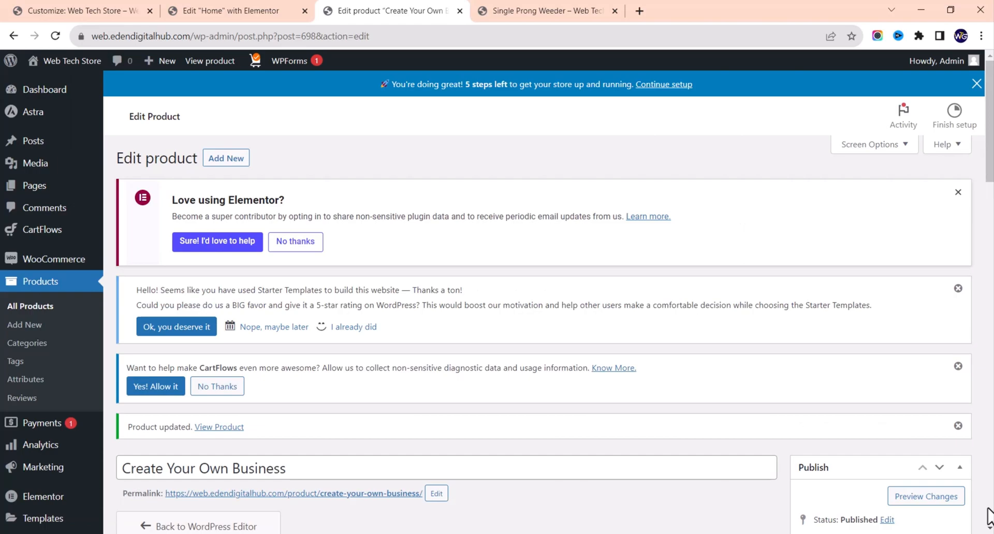
scroll(988, 510, down, 3)
scroll(986, 507, down, 1)
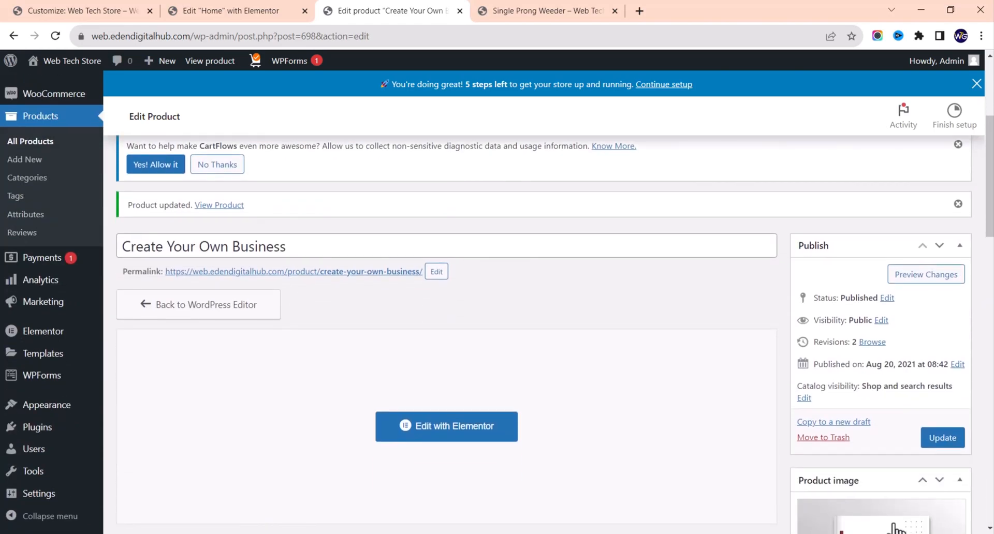
Step: Open the product in Elementor and scroll through its page layout
click(450, 439)
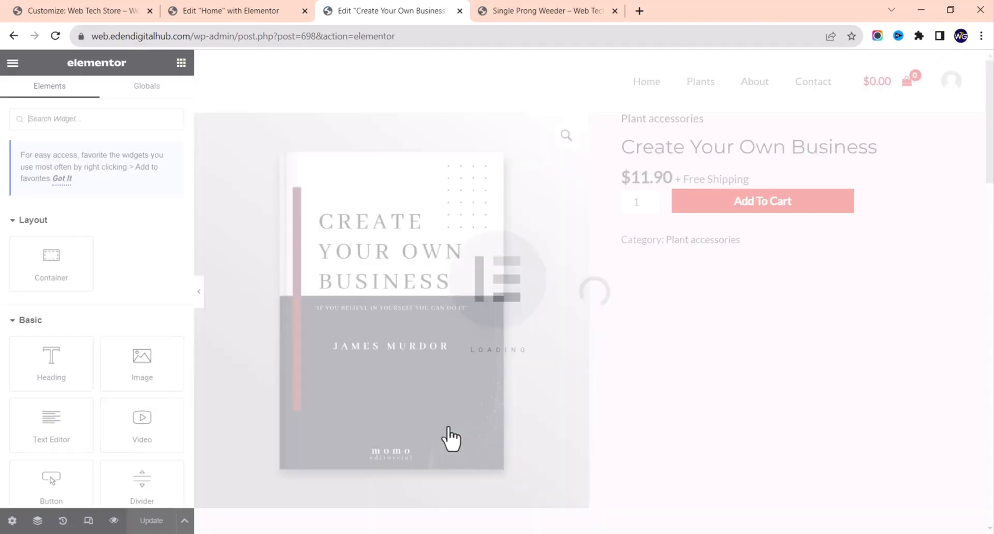
scroll(450, 439, down, 5)
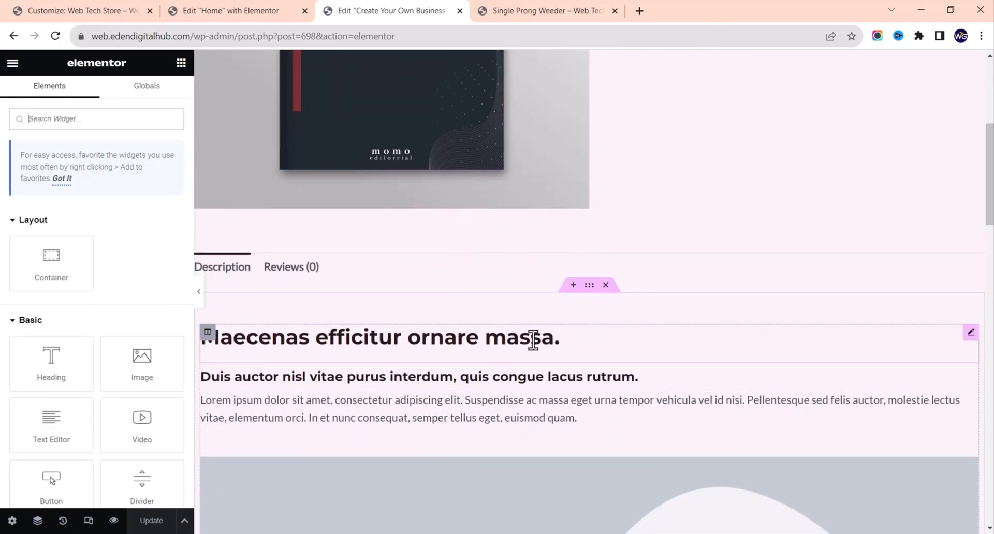
scroll(534, 340, down, 3)
scroll(533, 340, down, 3)
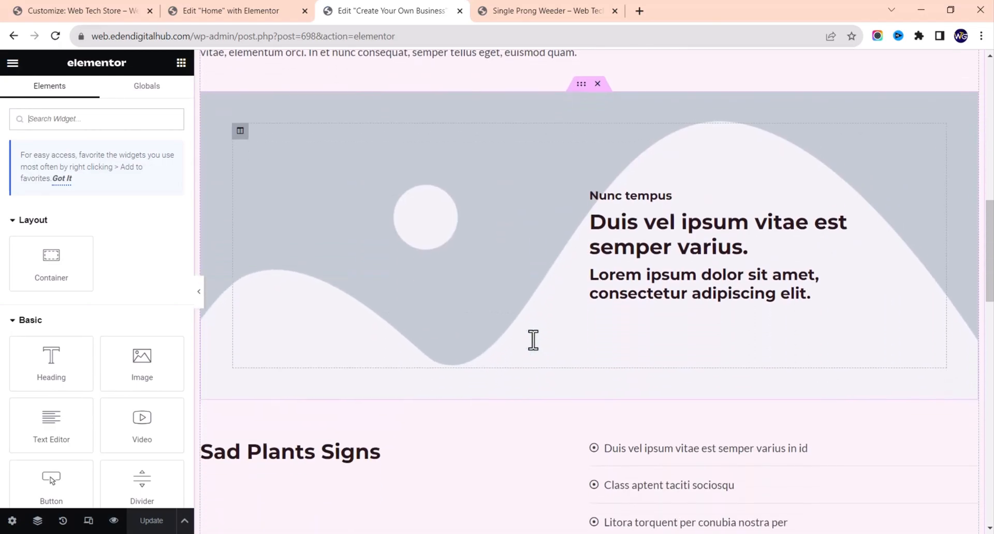
scroll(533, 340, up, 5)
scroll(533, 341, up, 1)
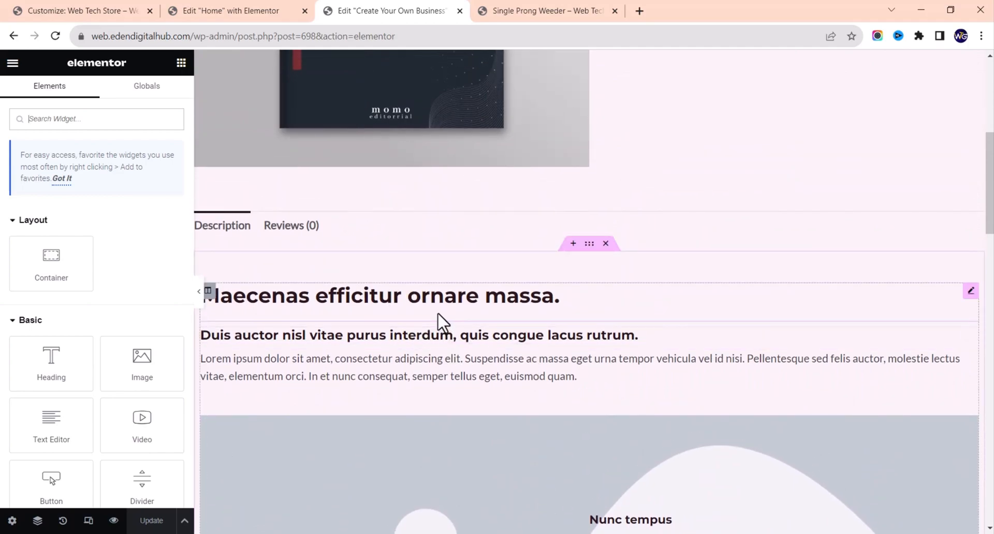
scroll(437, 314, up, 1)
scroll(437, 314, down, 3)
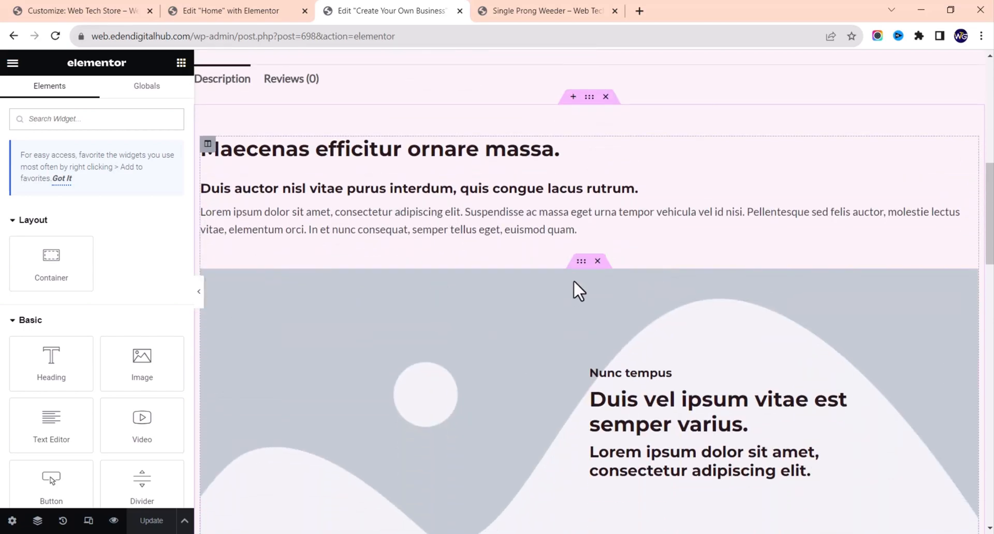
Step: Select the image section and review its Background style settings
click(580, 262)
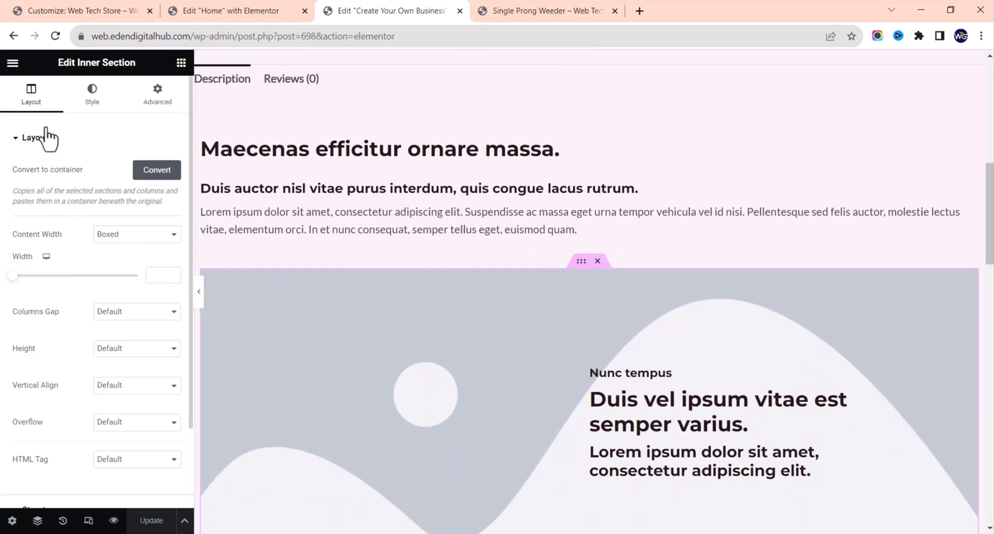
click(92, 94)
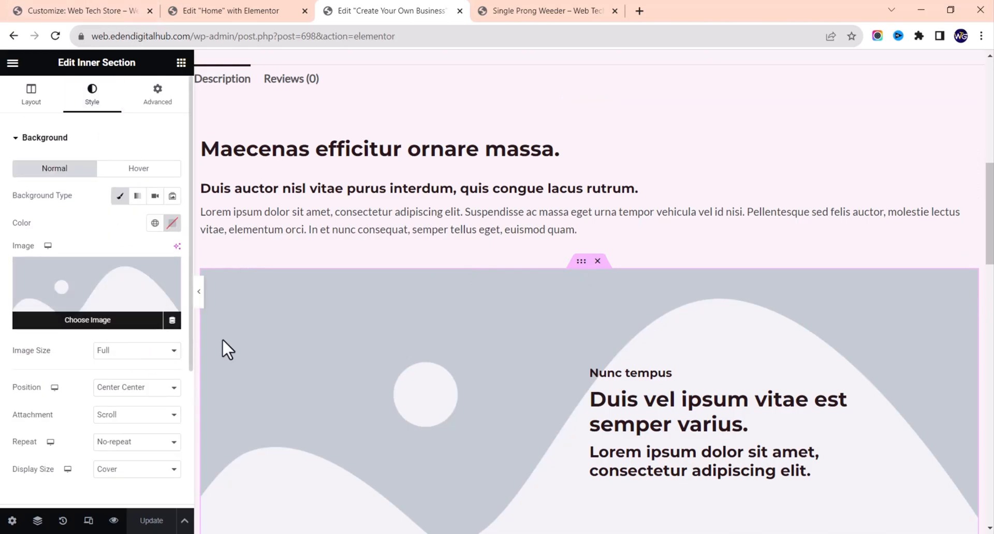
scroll(306, 351, down, 2)
scroll(305, 351, down, 3)
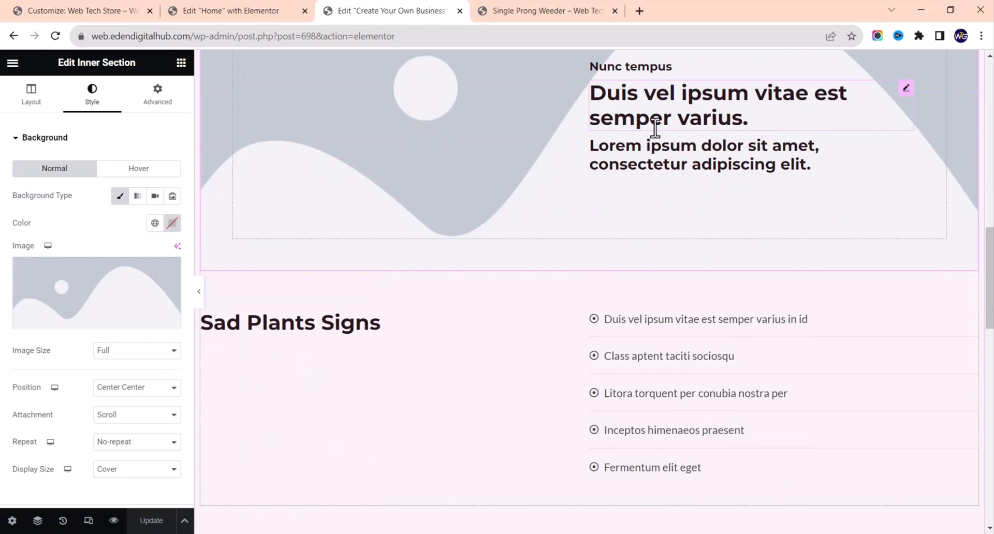
scroll(536, 288, down, 3)
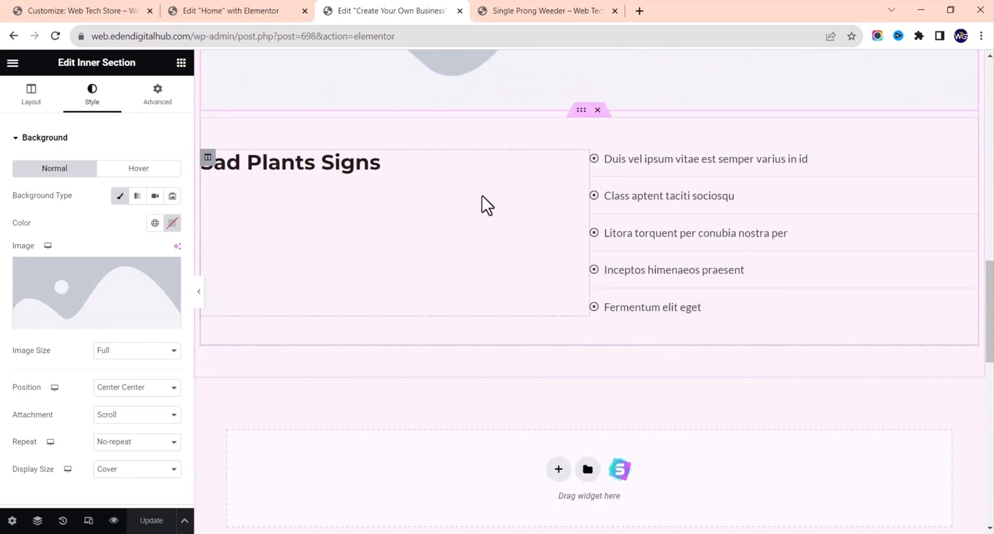
scroll(486, 207, down, 7)
scroll(484, 202, up, 15)
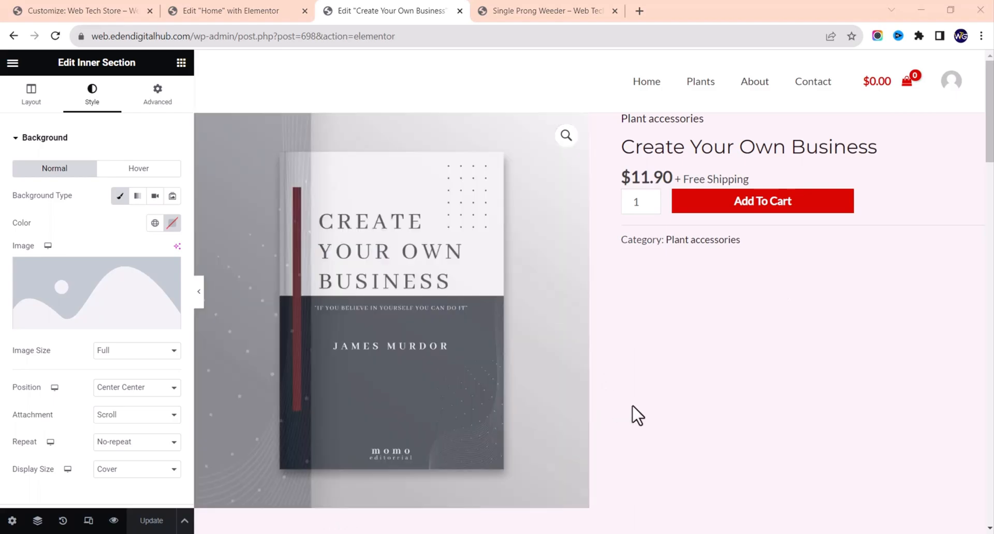
scroll(632, 414, down, 9)
scroll(634, 413, up, 2)
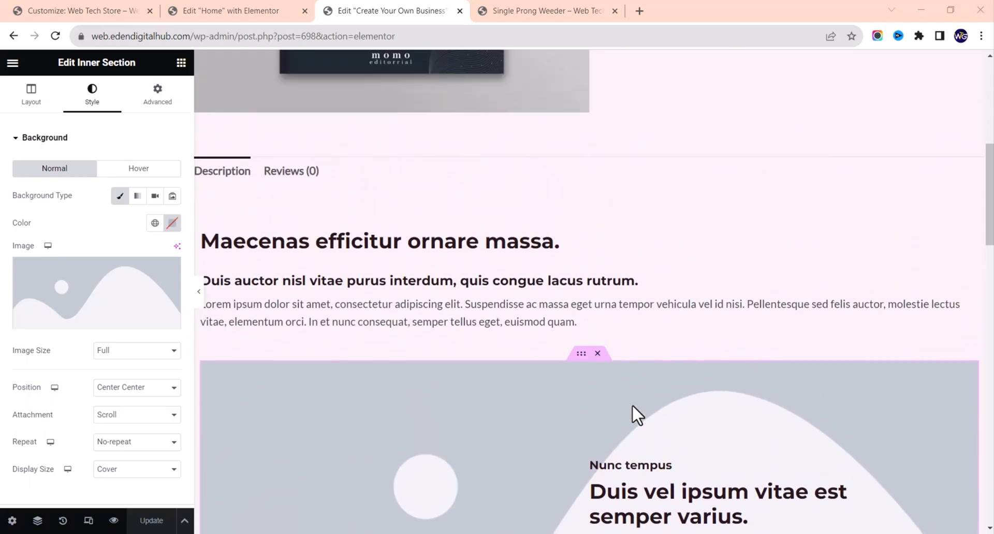
Step: Paste 'Create Your Own Business' into the main heading's Title box, replacing the placeholder
click(461, 255)
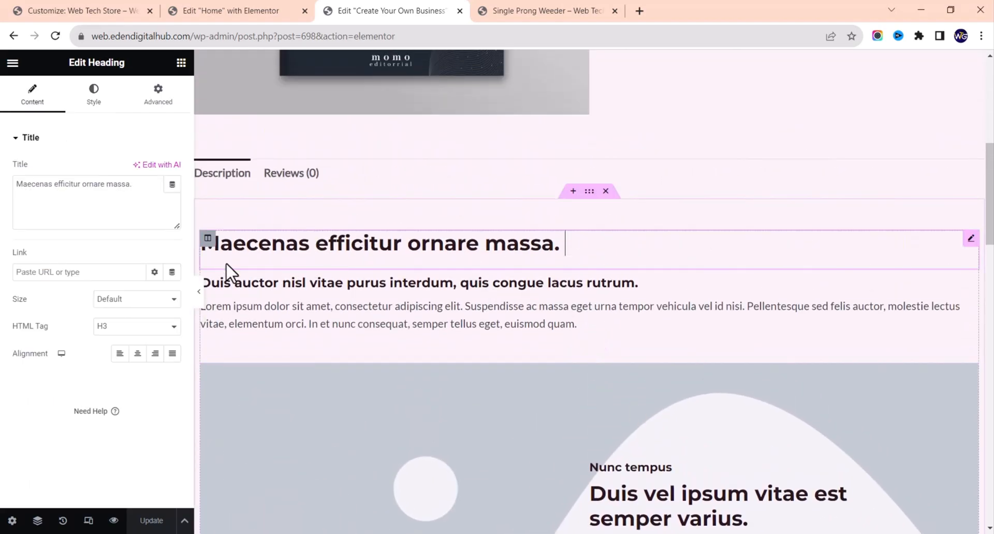
key(ctrl+a)
click(96, 219)
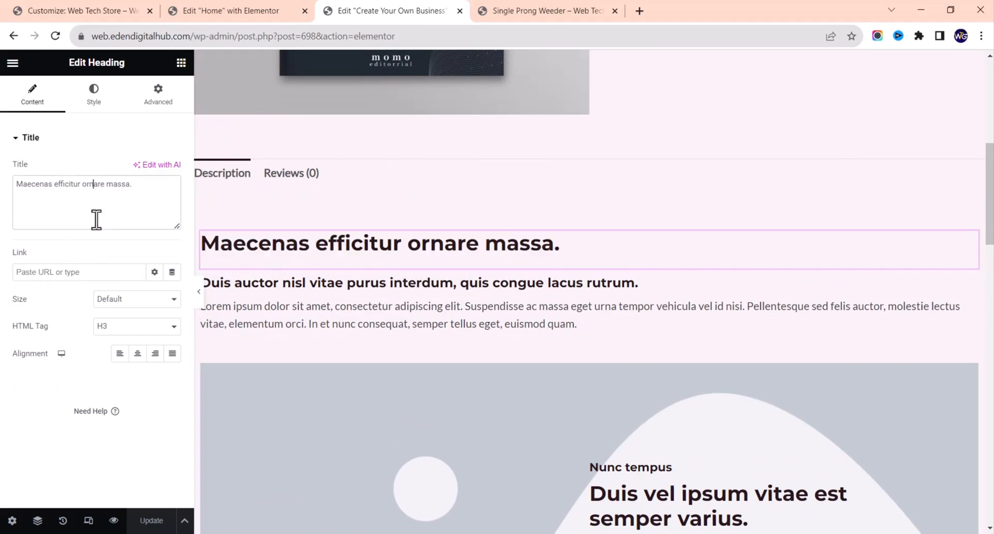
key(ctrl+a)
key(ctrl+v)
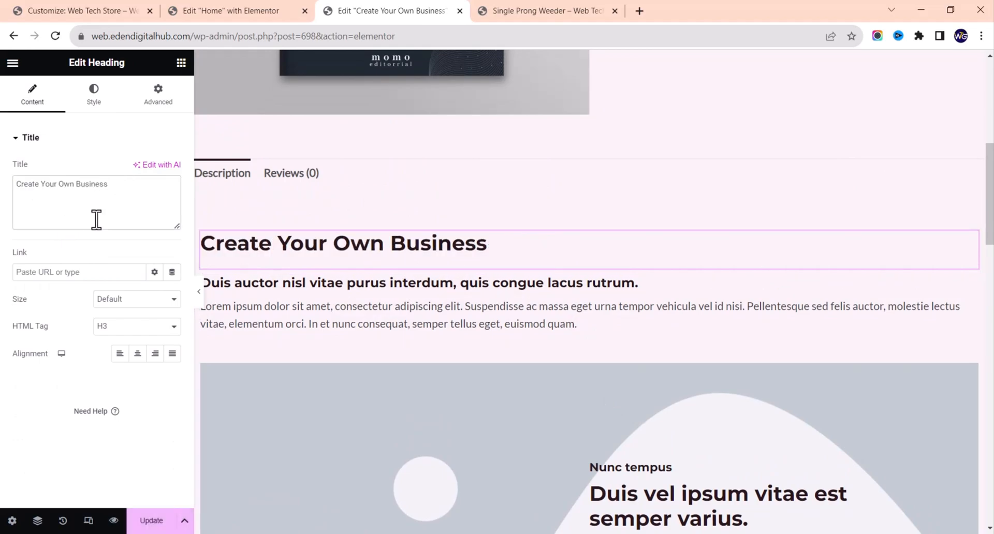
click(434, 281)
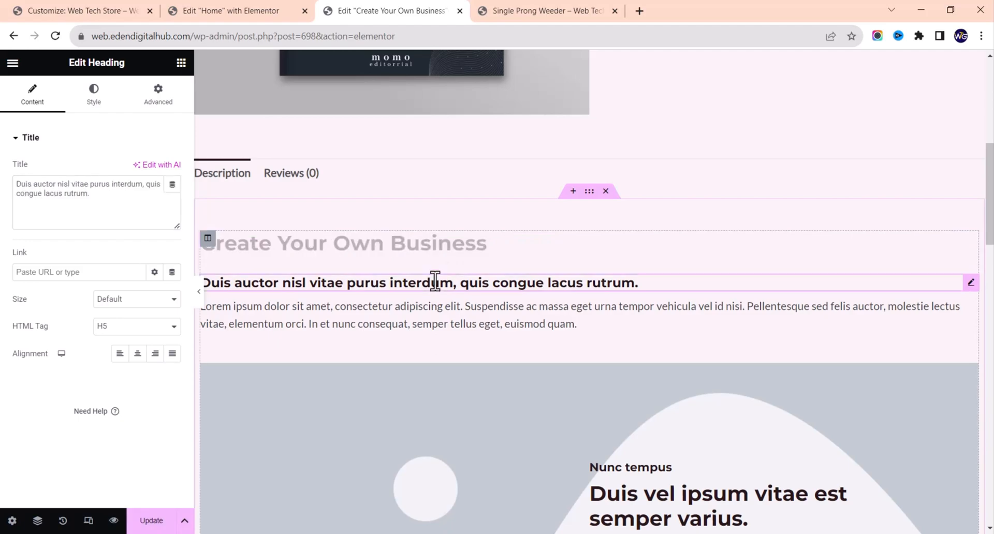
click(354, 307)
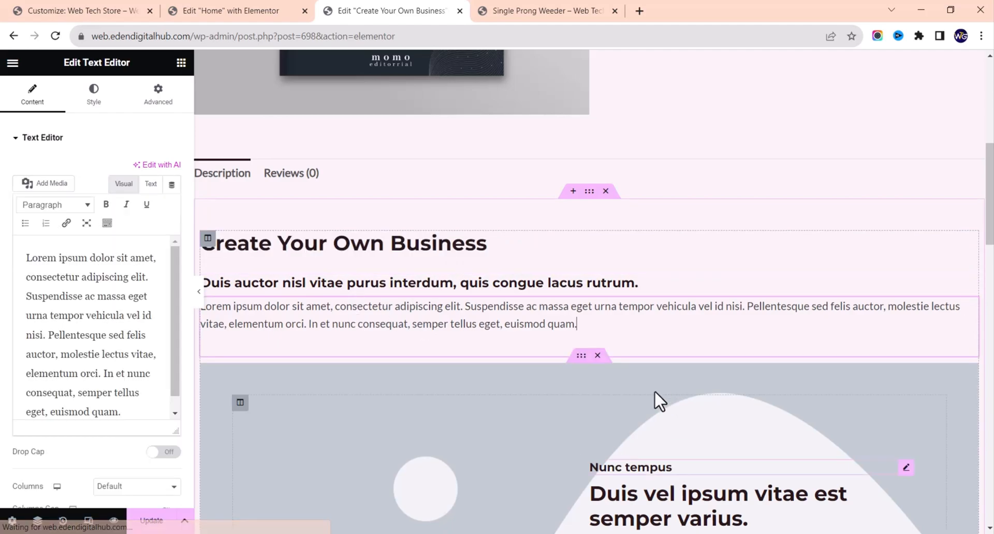
click(579, 361)
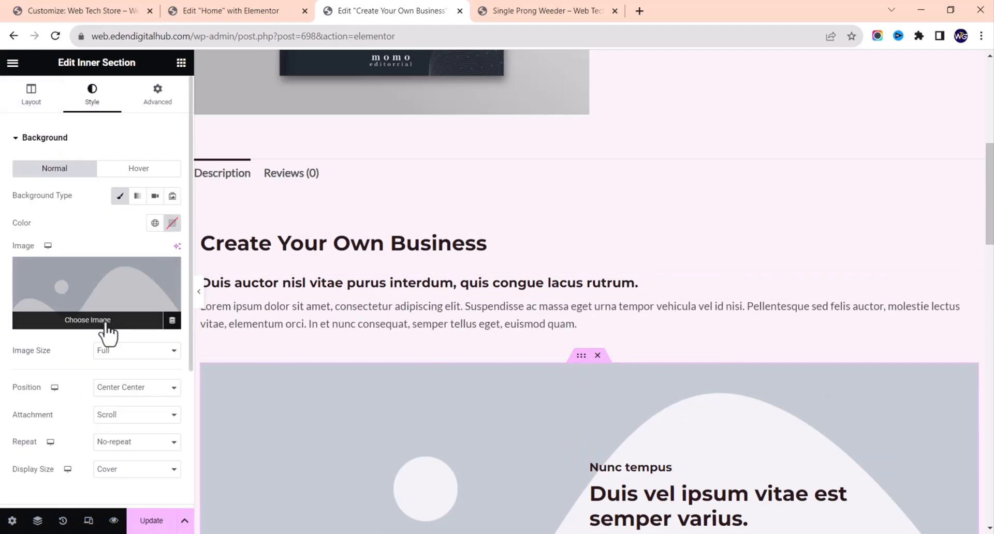
Step: Set the section's background to the plant photo from the media library
click(115, 310)
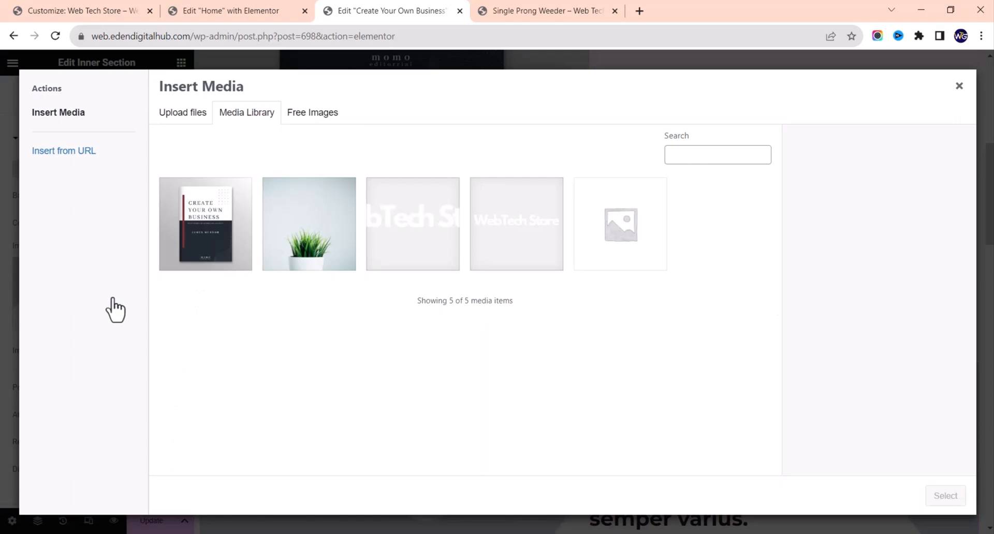
click(325, 244)
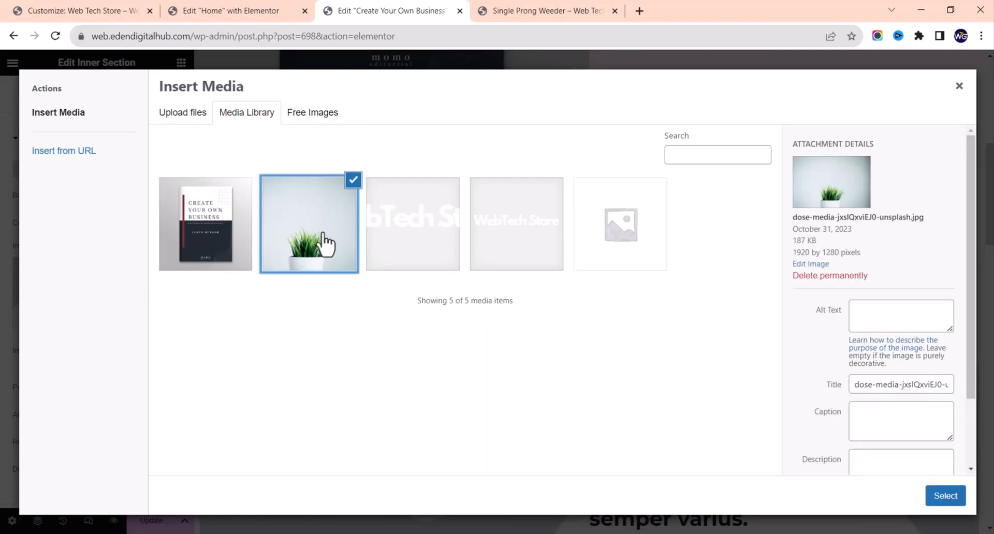
click(946, 499)
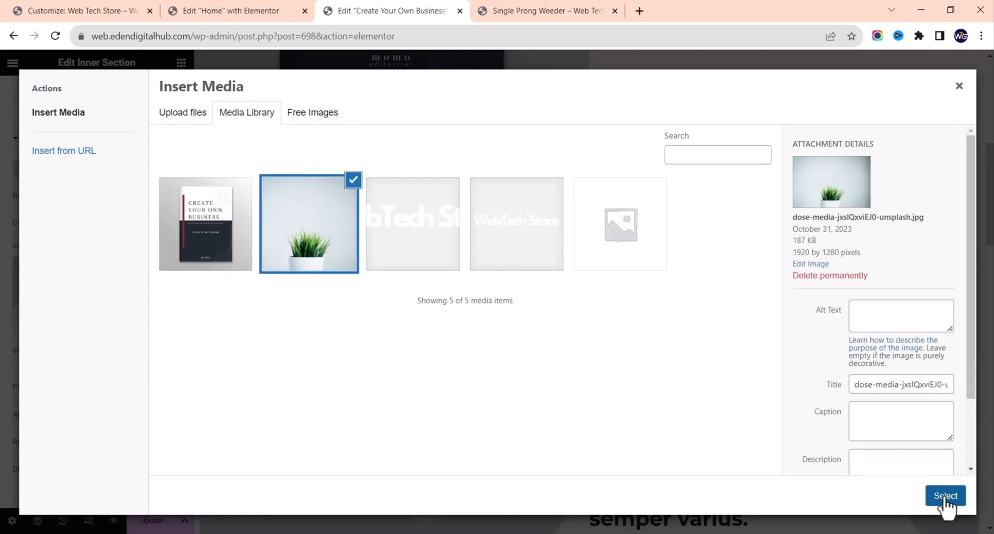
scroll(624, 389, down, 8)
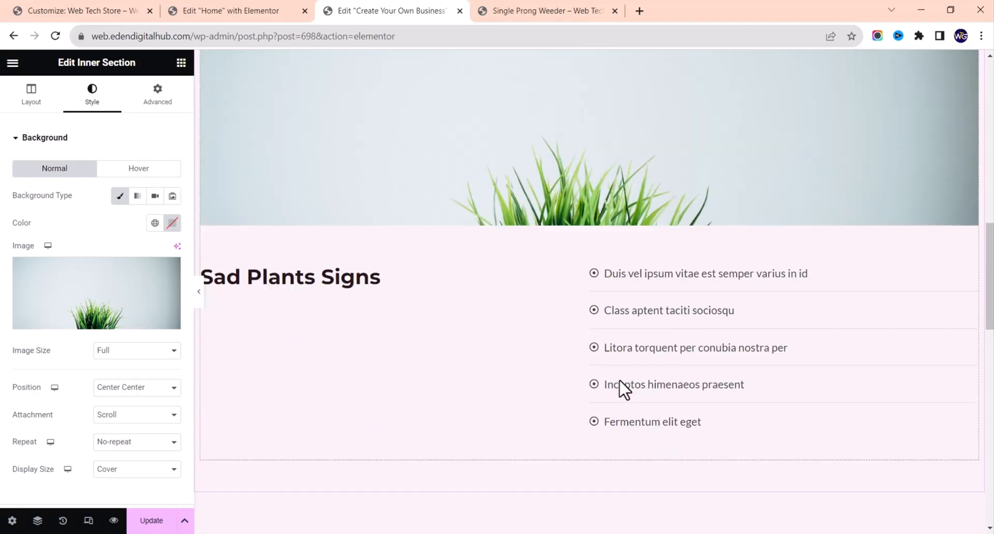
scroll(623, 390, up, 3)
scroll(572, 248, up, 2)
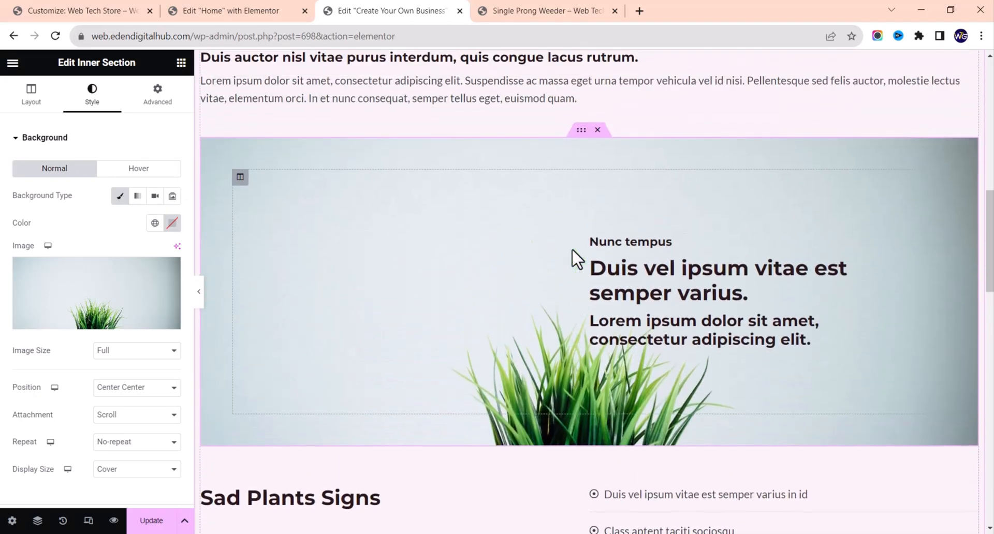
scroll(572, 250, down, 4)
scroll(572, 250, up, 7)
scroll(572, 250, down, 3)
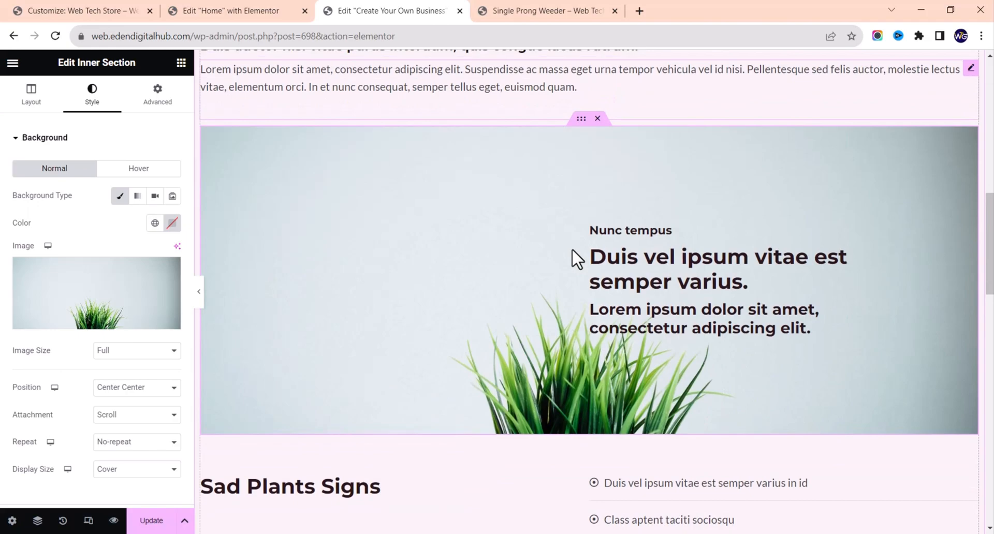
scroll(572, 250, down, 2)
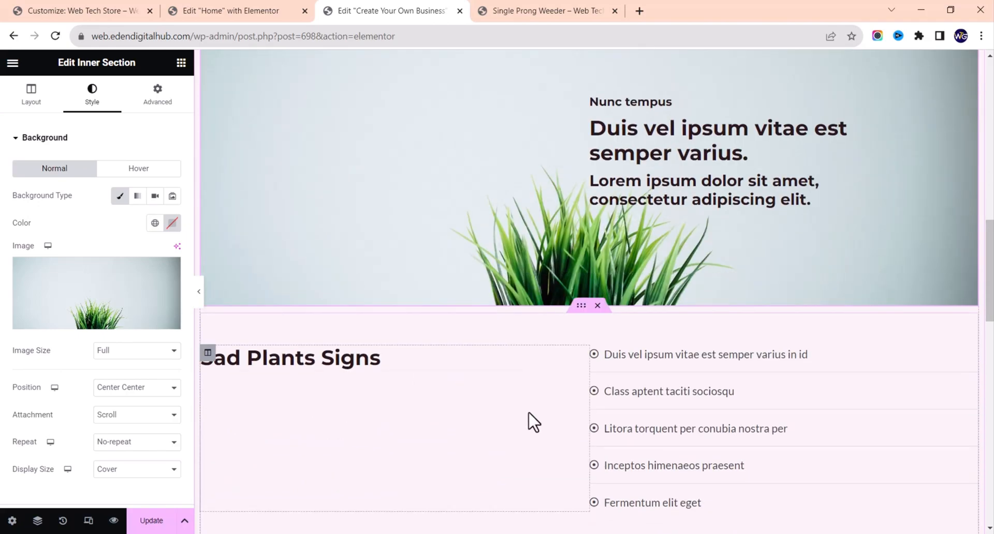
scroll(533, 422, down, 2)
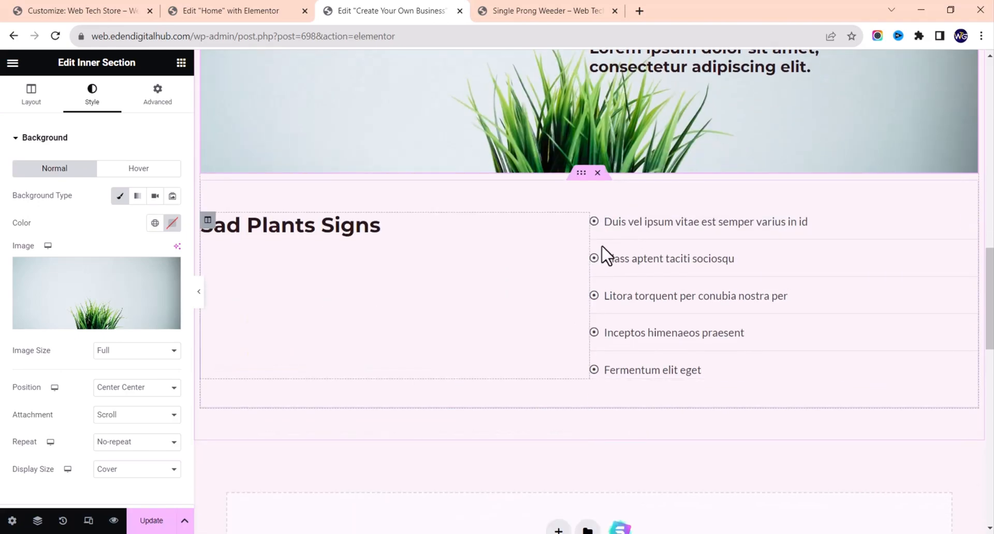
scroll(426, 362, down, 3)
scroll(425, 361, up, 4)
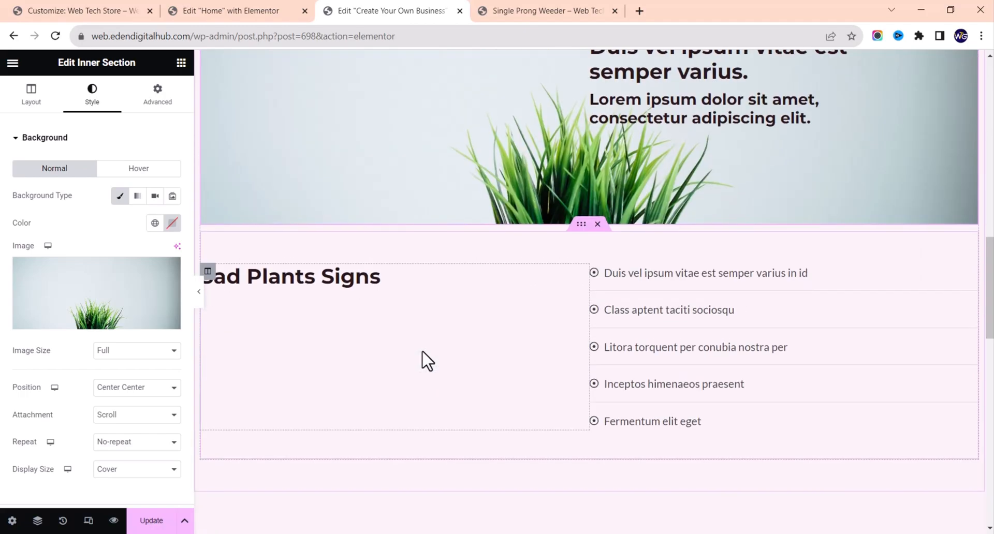
scroll(424, 360, down, 3)
scroll(424, 360, up, 3)
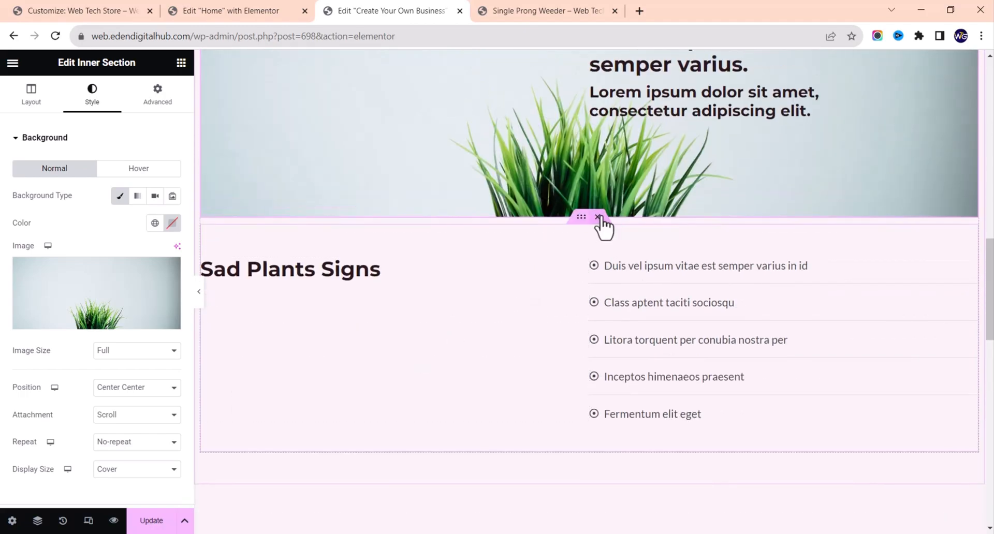
Step: Delete the Sad Plants Signs inner section and update the page
click(599, 217)
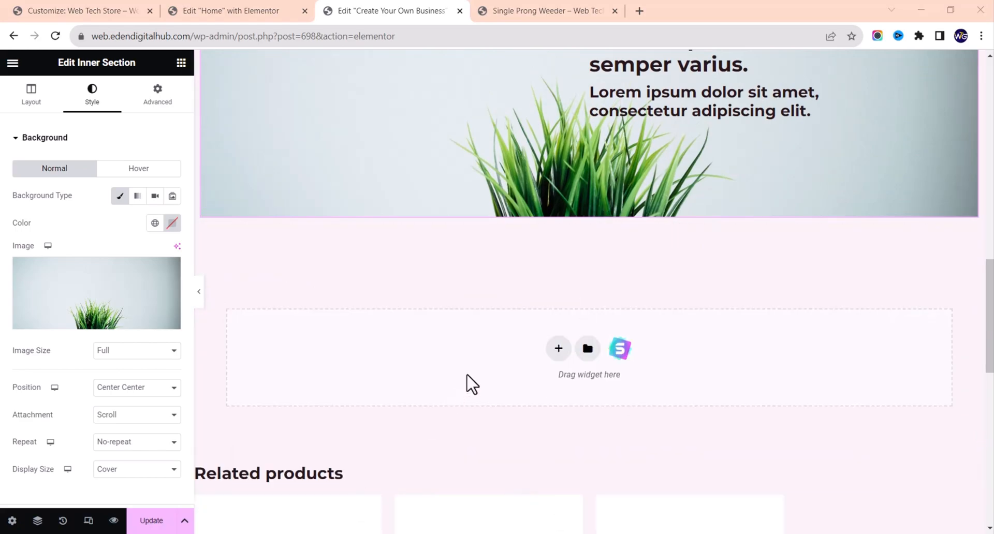
scroll(472, 376, down, 8)
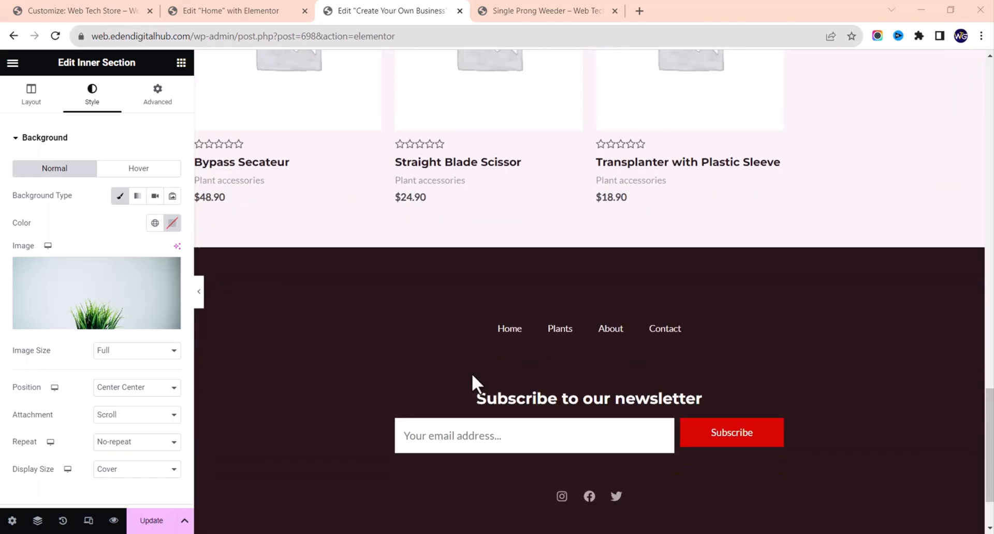
scroll(472, 376, up, 18)
scroll(471, 373, up, 7)
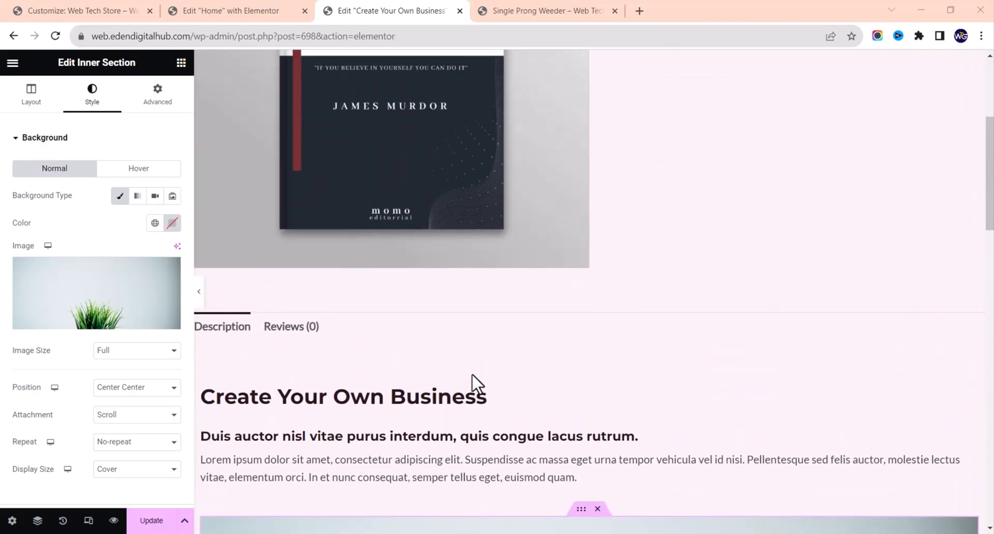
click(144, 520)
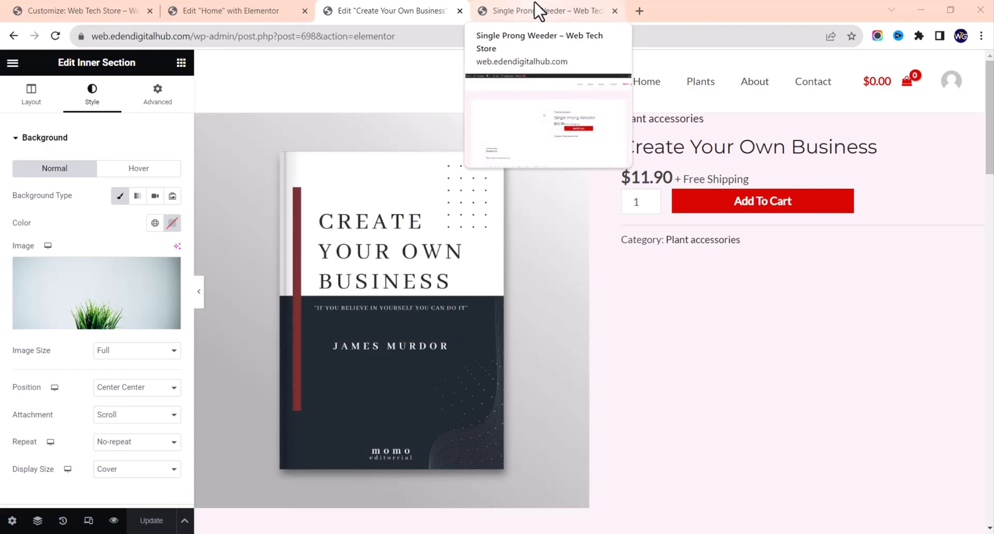
Step: Return to the Single Prong Weeder tab and go to Products > Categories
click(539, 10)
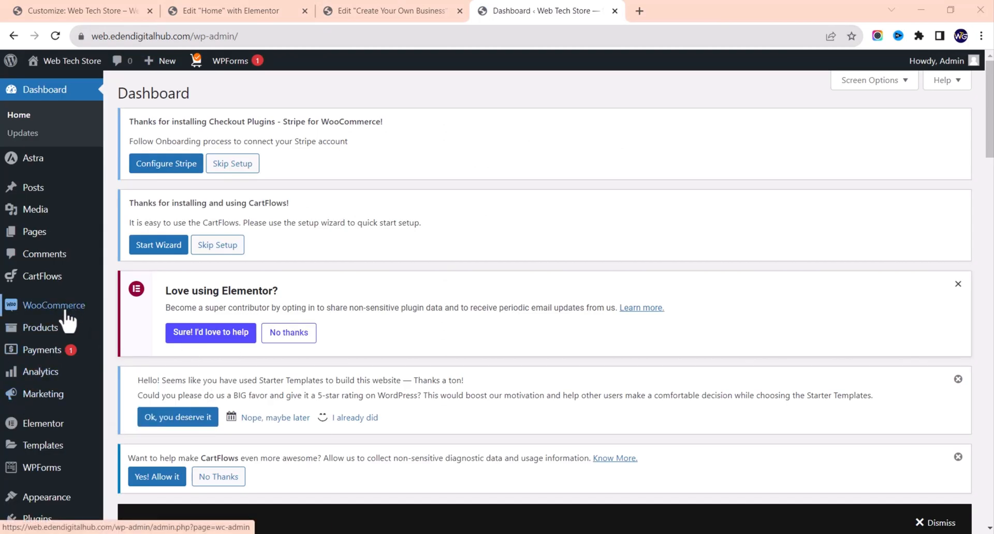
mouse_move(73, 277)
scroll(72, 279, down, 2)
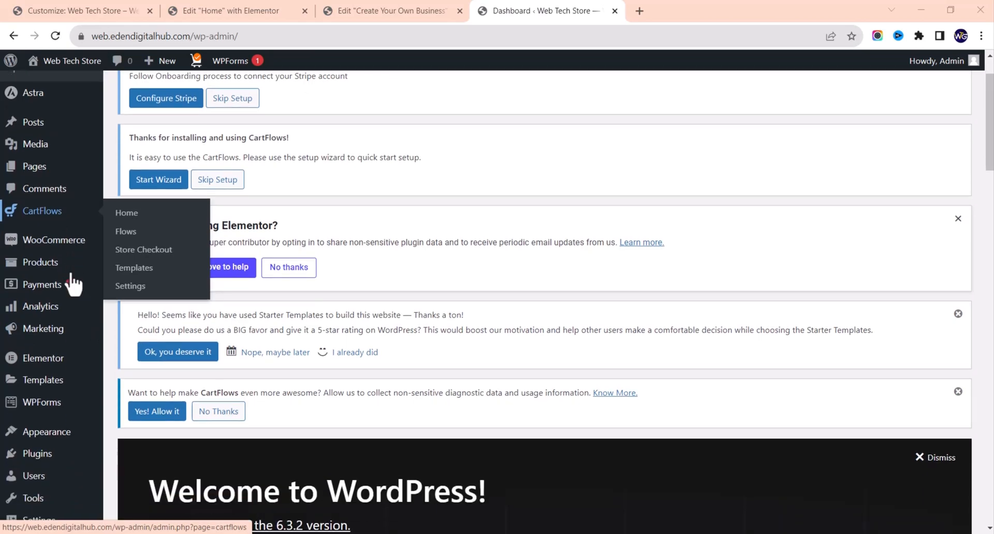
mouse_move(47, 305)
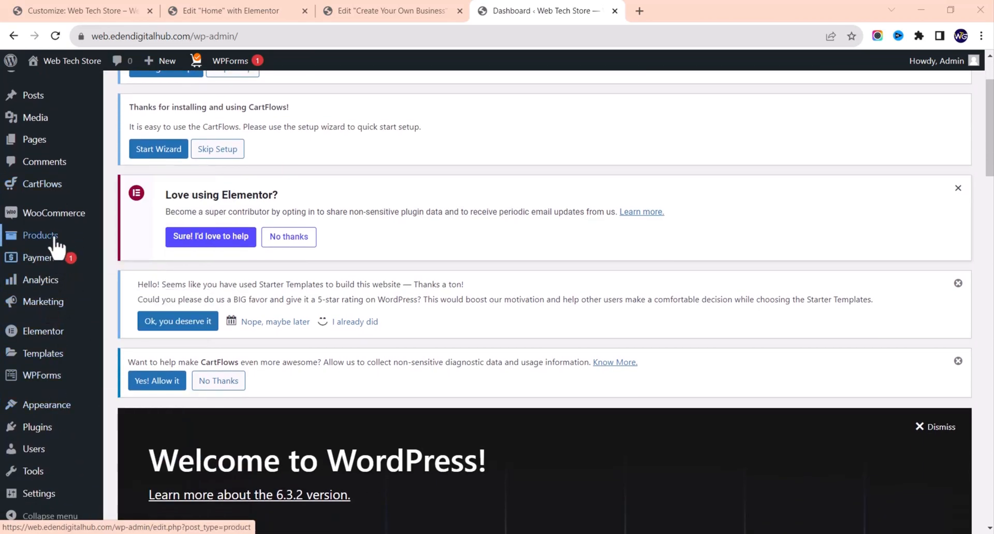
mouse_move(58, 240)
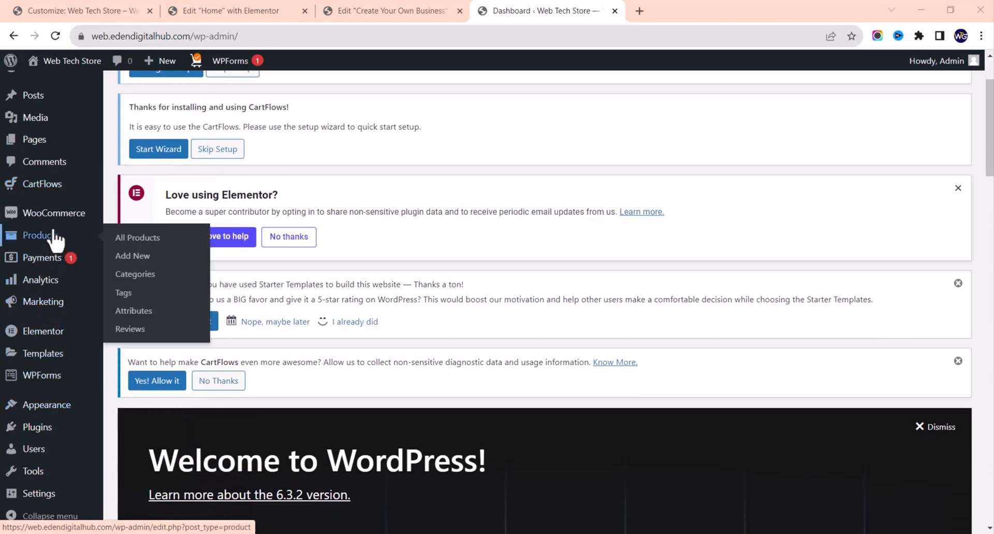
click(143, 275)
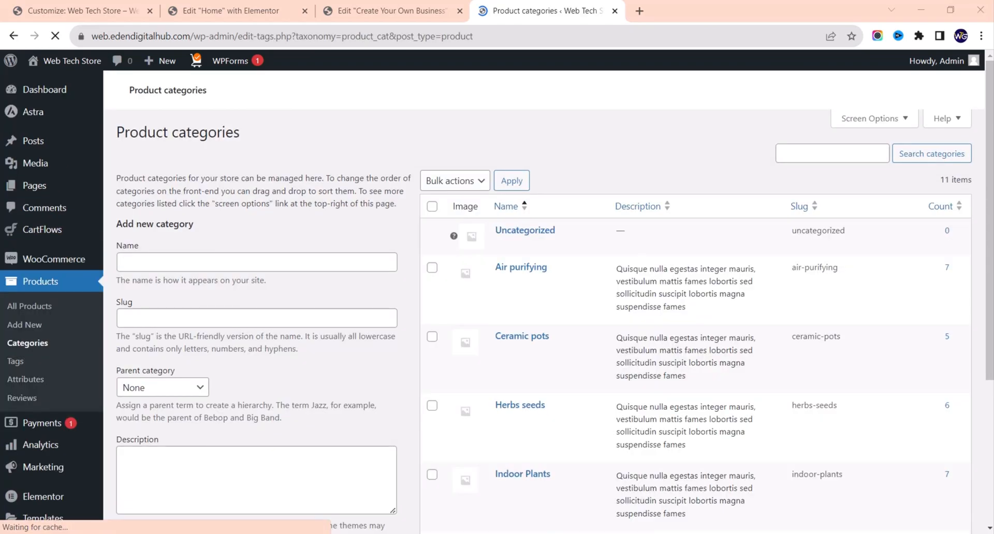
scroll(532, 297, down, 5)
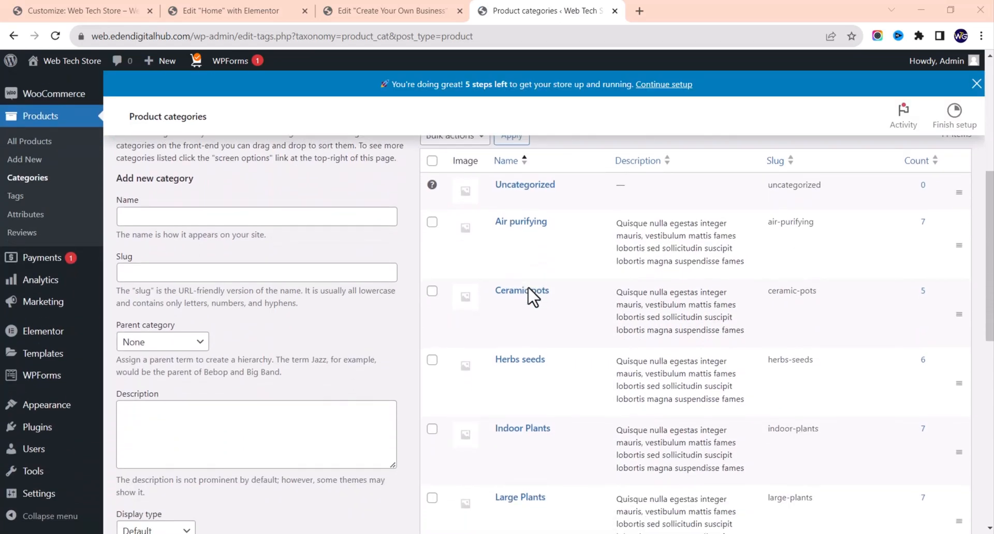
scroll(533, 298, down, 7)
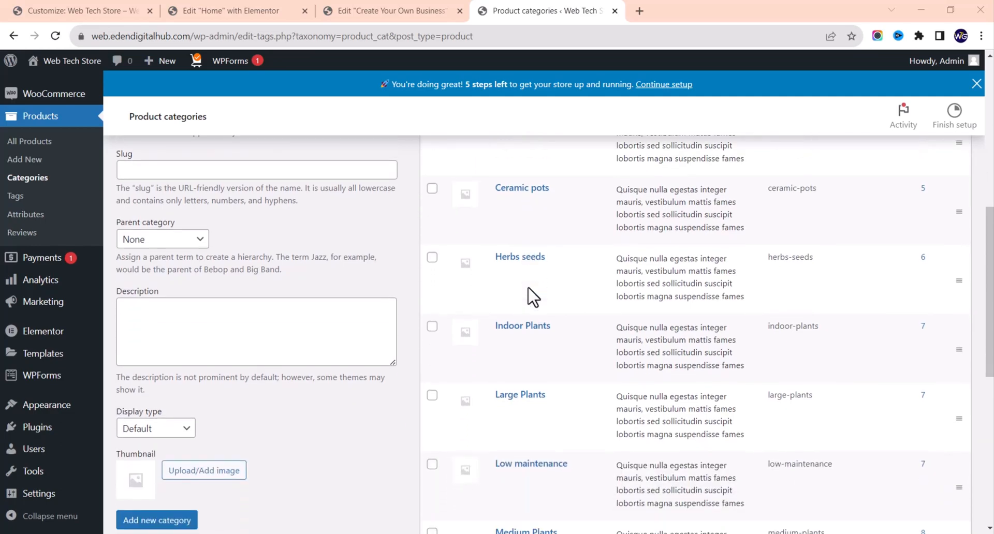
scroll(532, 297, down, 2)
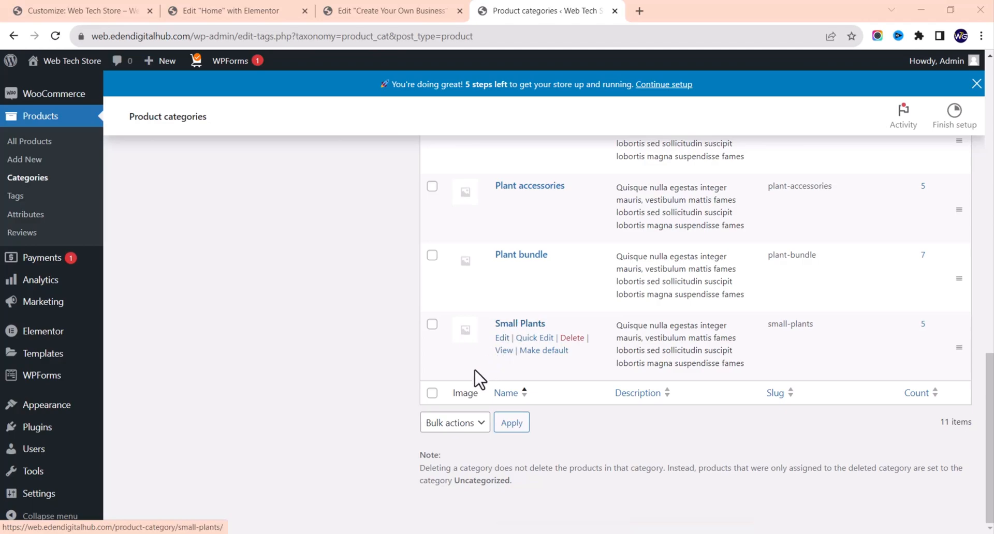
Step: Select all categories and apply the Delete bulk action
click(433, 395)
scroll(498, 271, up, 10)
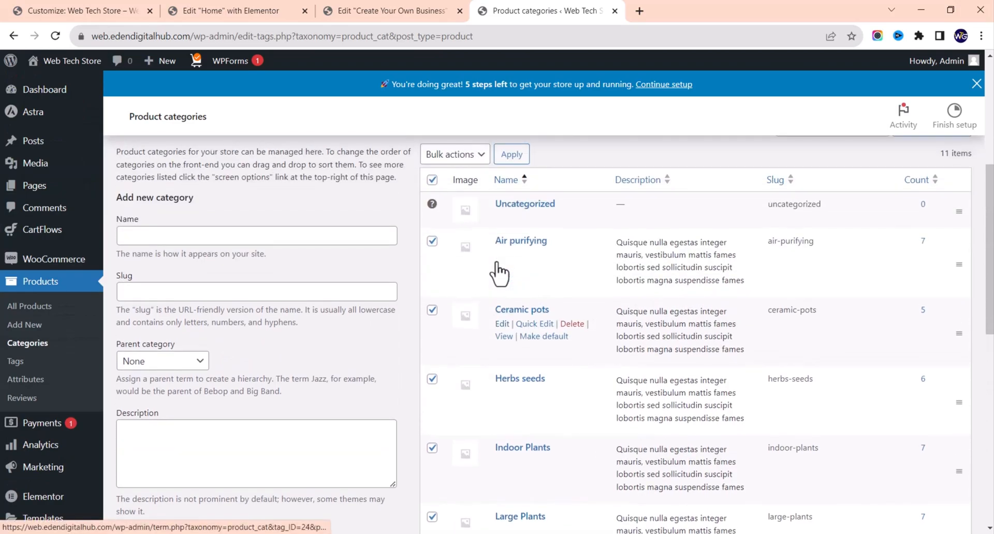
scroll(498, 272, up, 2)
click(453, 275)
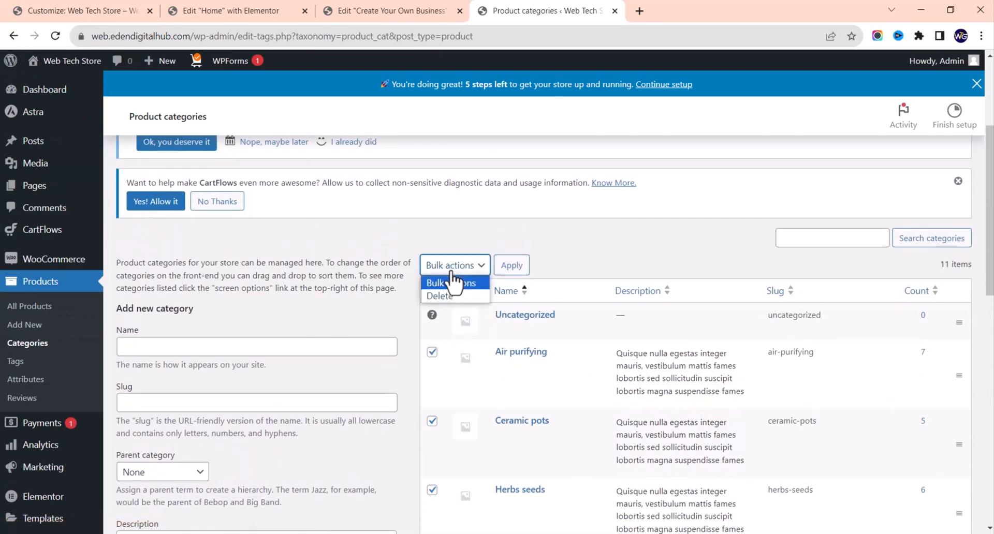
click(455, 296)
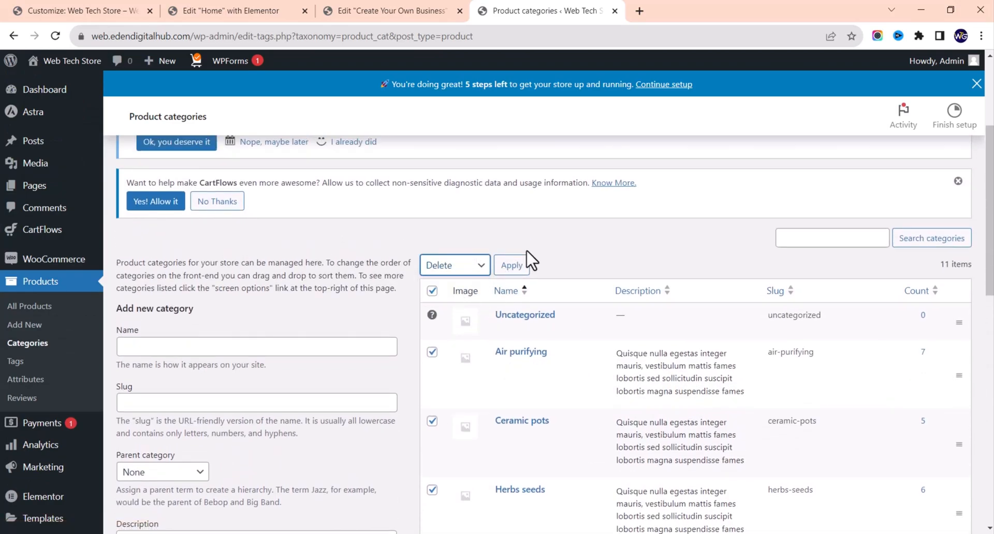
click(515, 267)
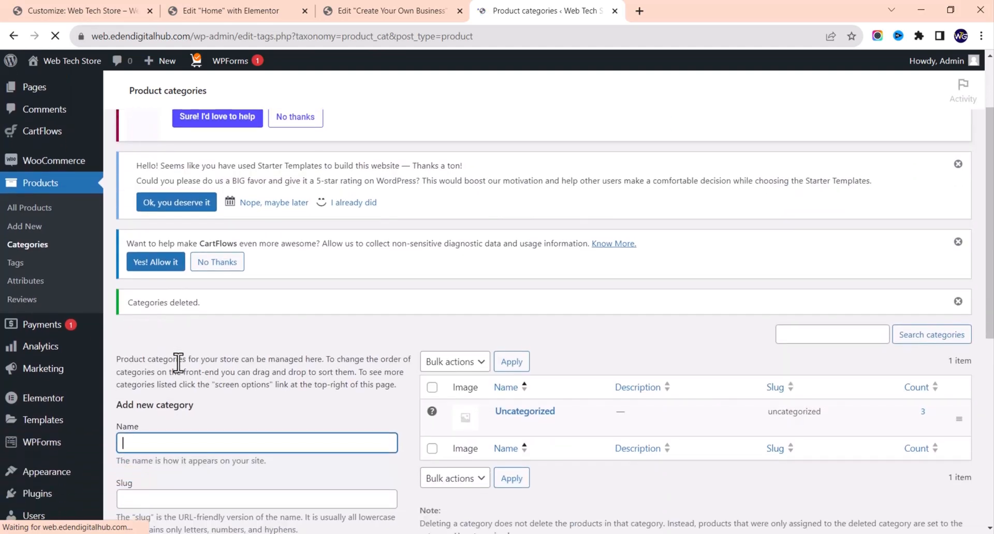
Step: Add a product category with name Business and slug business
scroll(236, 366, down, 2)
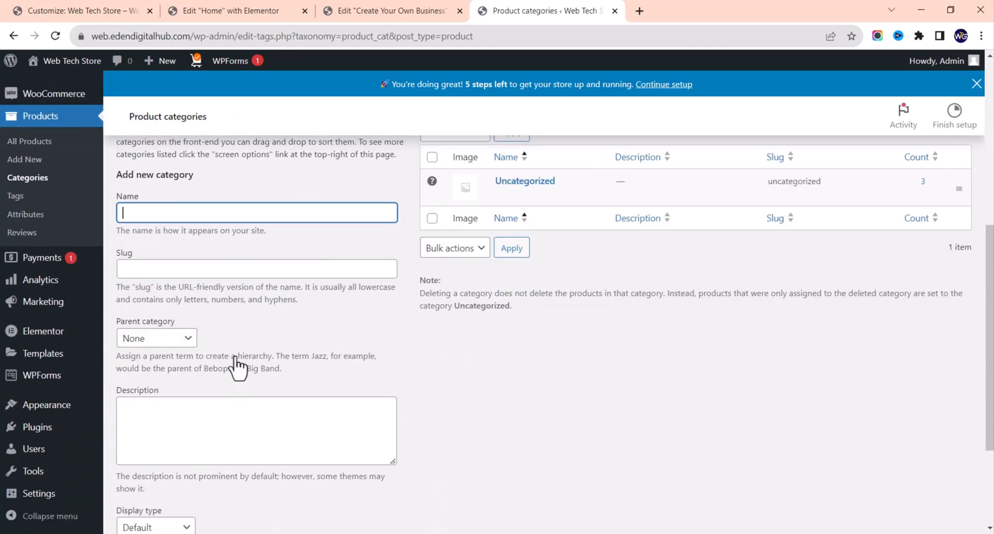
text(Business)
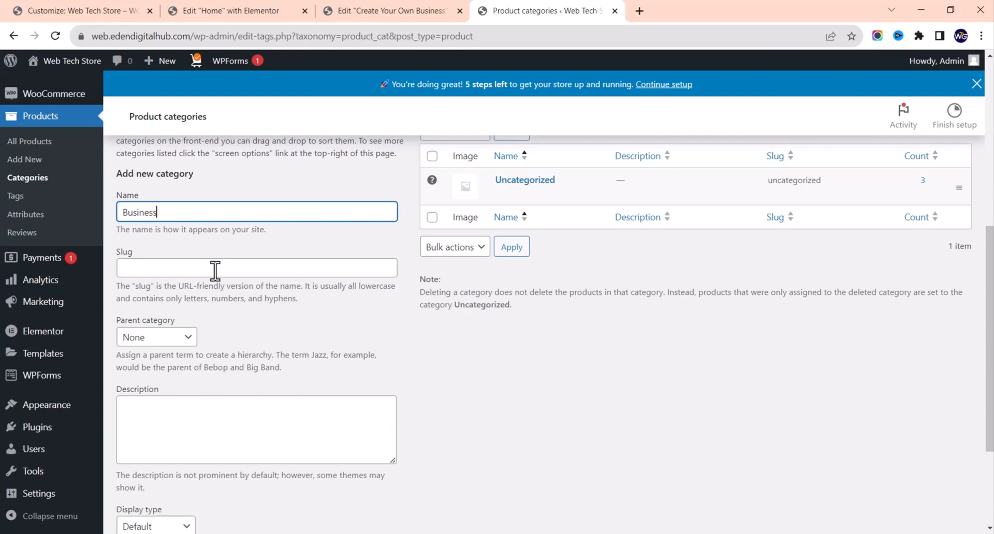
click(203, 271)
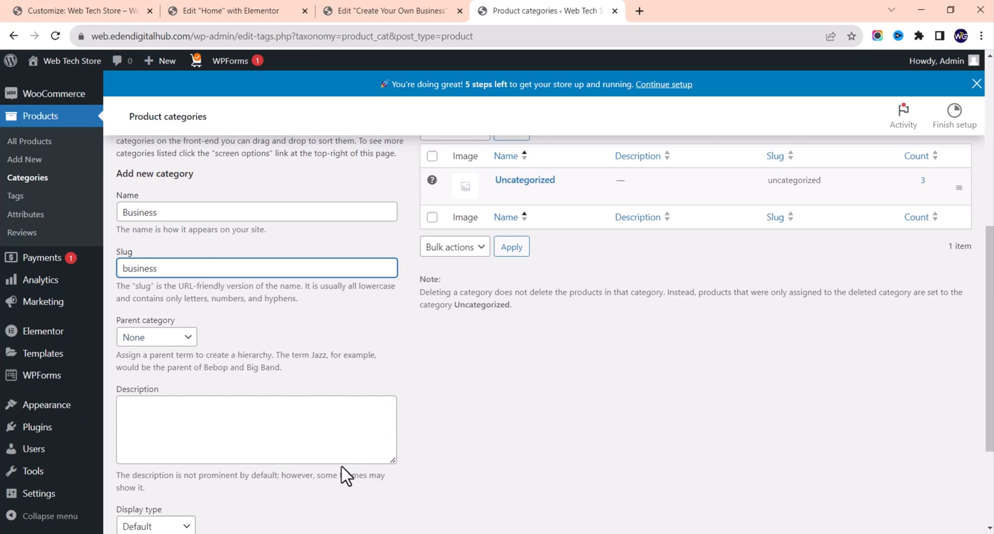
scroll(304, 442, down, 2)
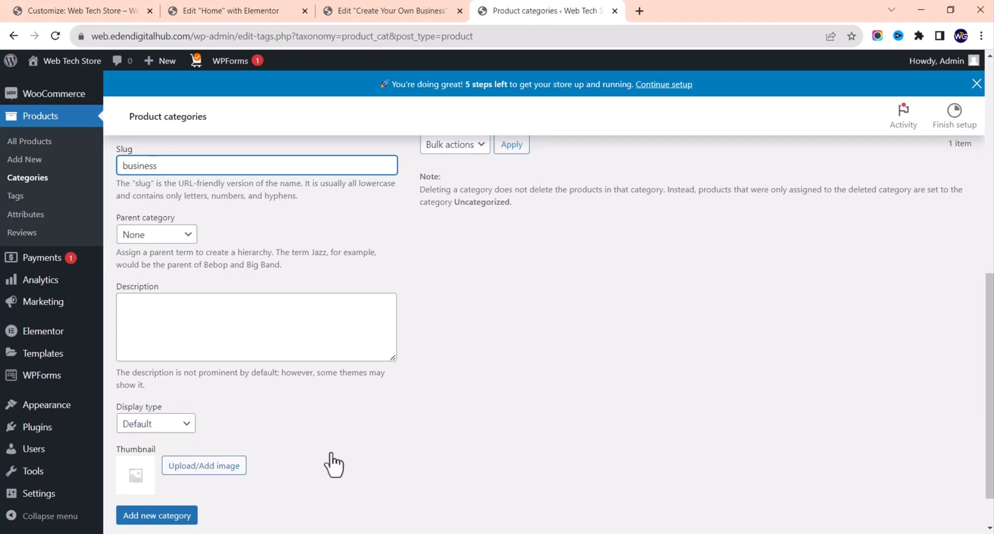
scroll(336, 461, down, 1)
click(176, 464)
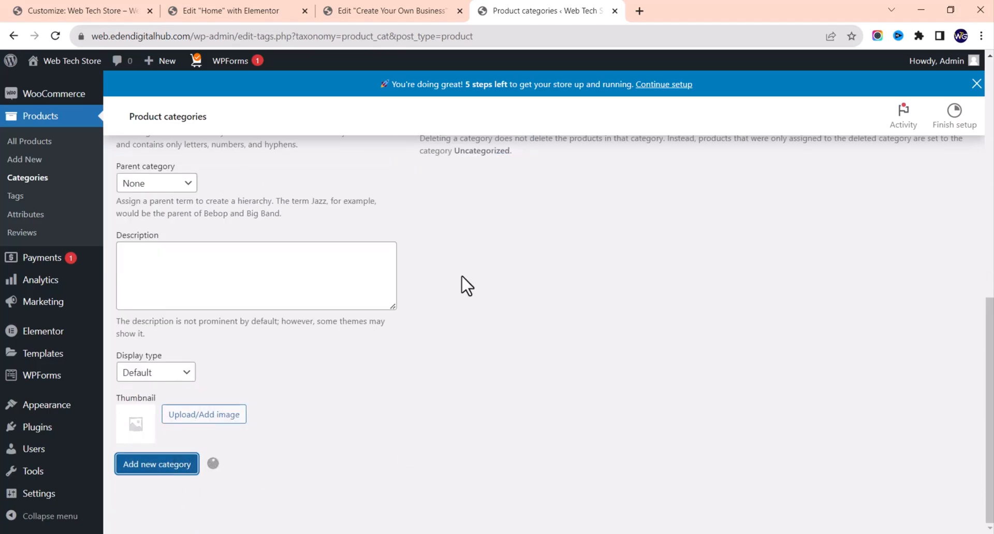
scroll(466, 277, up, 4)
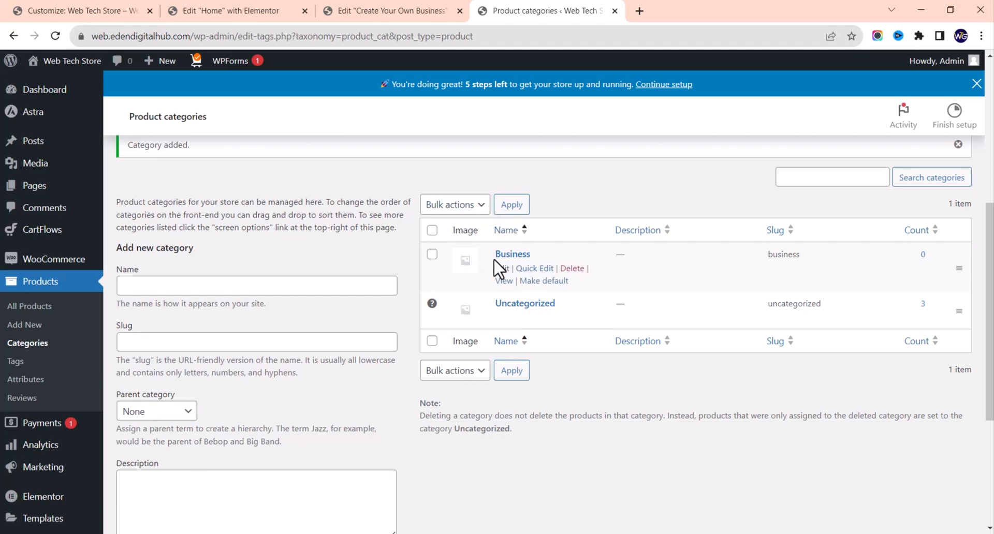
Step: Quick-edit Create Your Own Business: untick Uncategorized, tick Business, and update
click(37, 313)
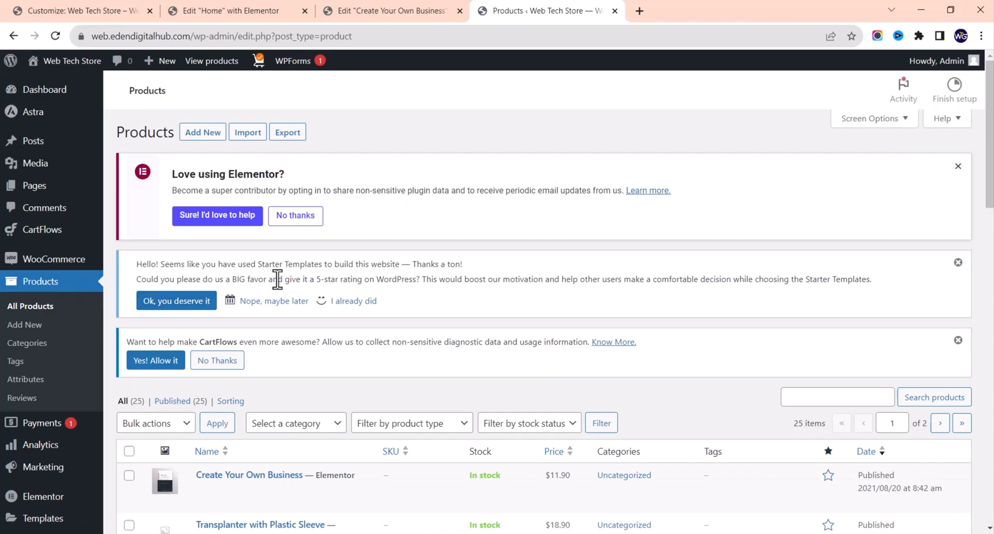
scroll(245, 310, down, 3)
mouse_move(262, 347)
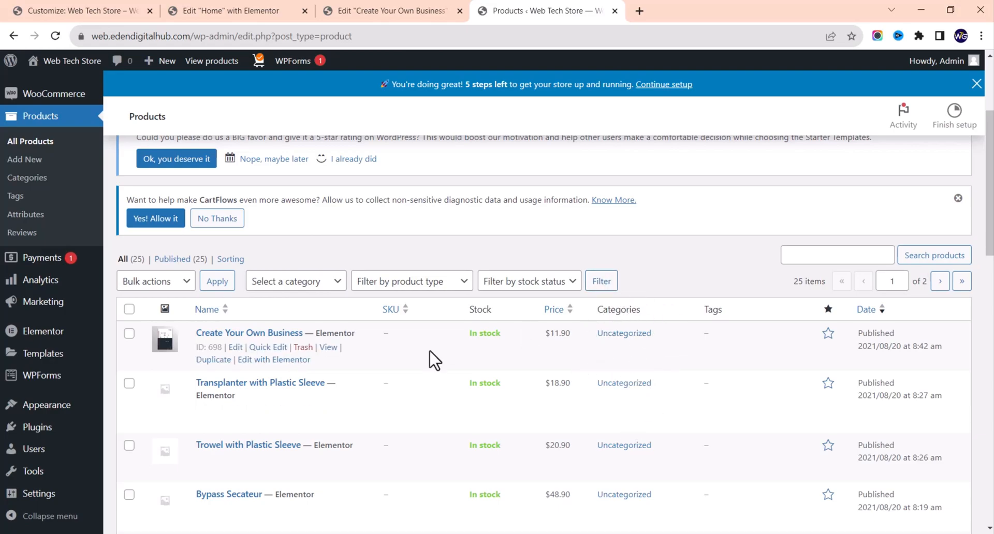
click(268, 348)
scroll(427, 380, down, 3)
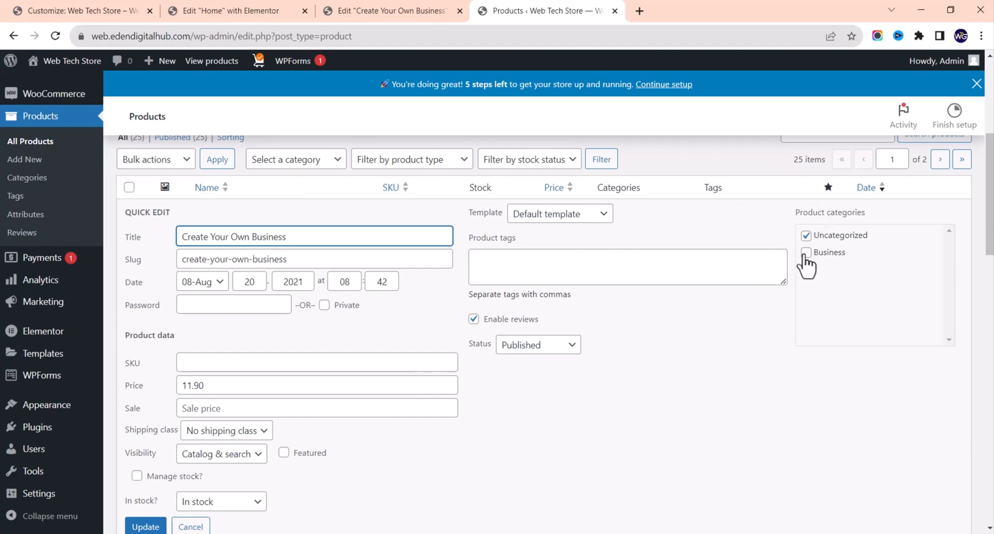
click(806, 236)
click(806, 254)
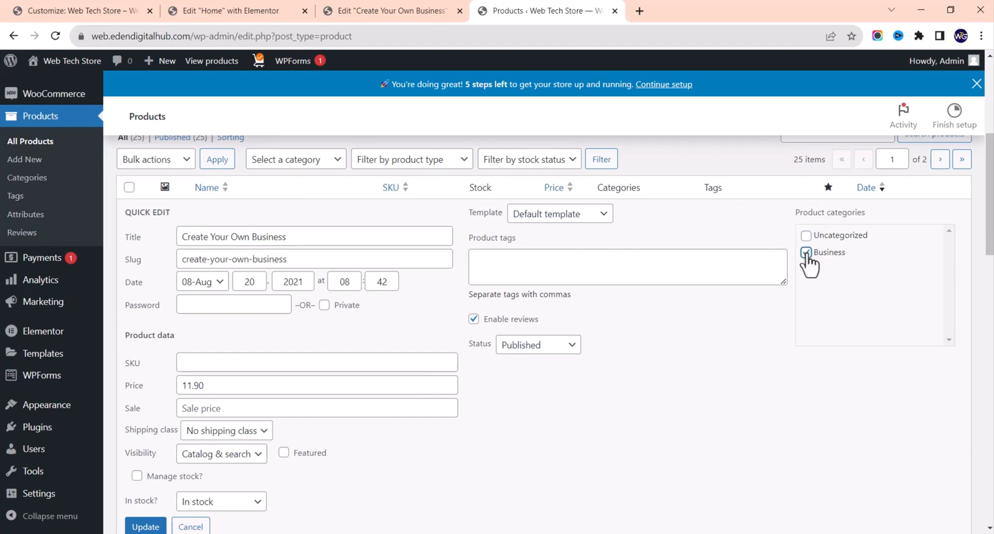
scroll(187, 528, down, 1)
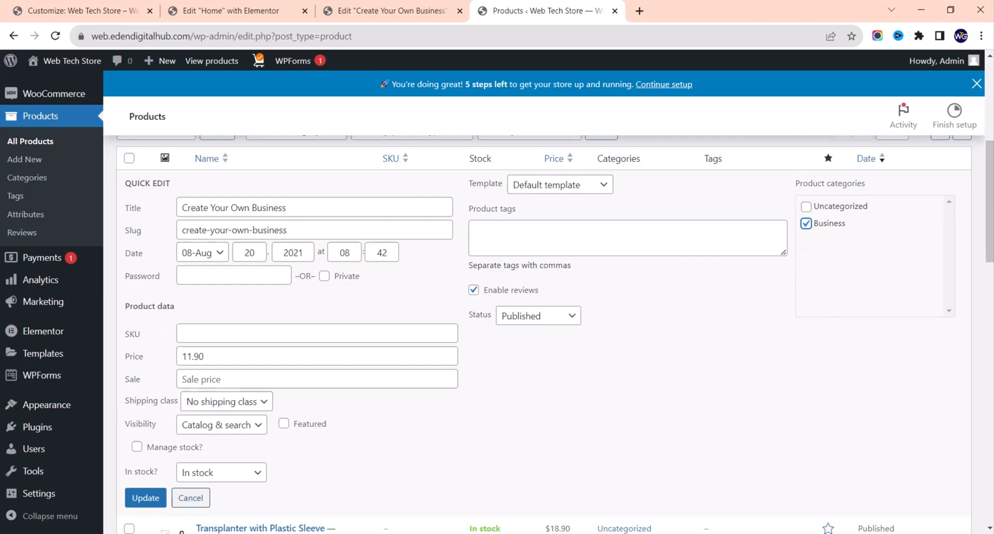
click(146, 466)
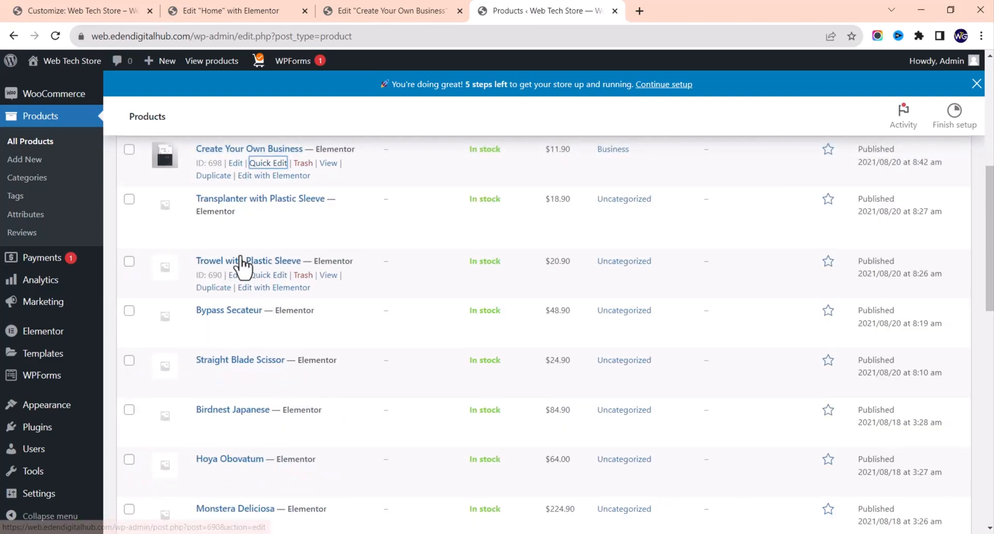
Step: From the Pages list, open Home's 'Edit with Elementor' link in a new tab
click(247, 9)
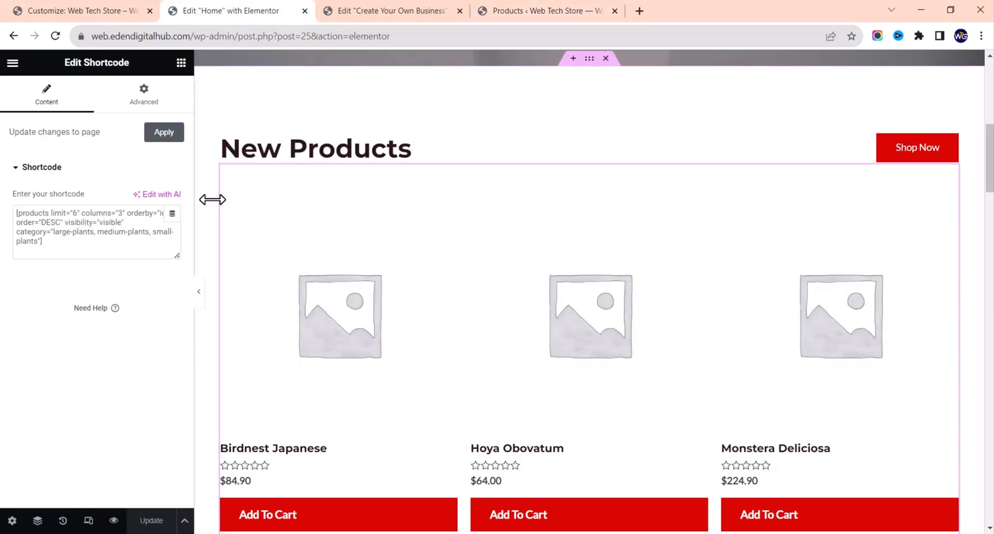
click(517, 9)
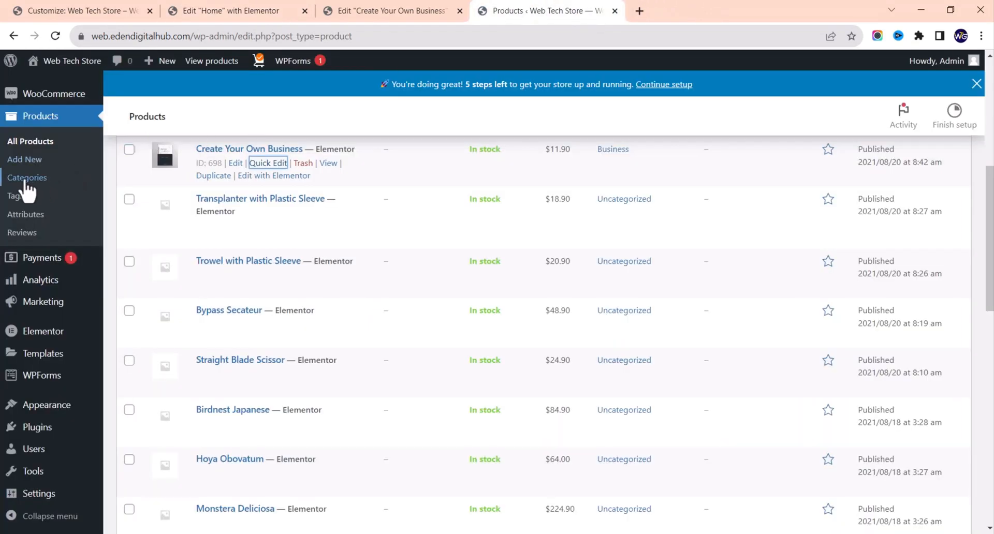
scroll(27, 189, up, 5)
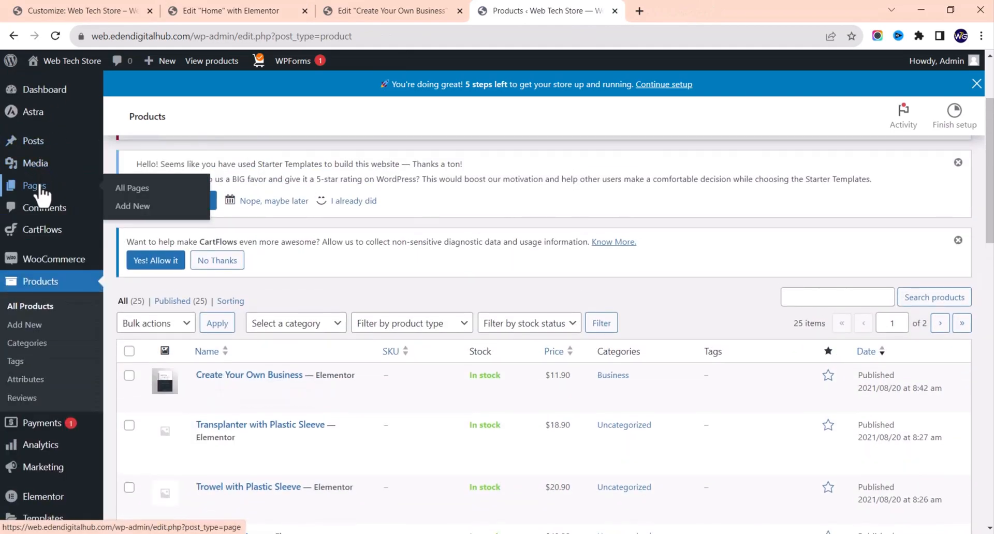
click(40, 189)
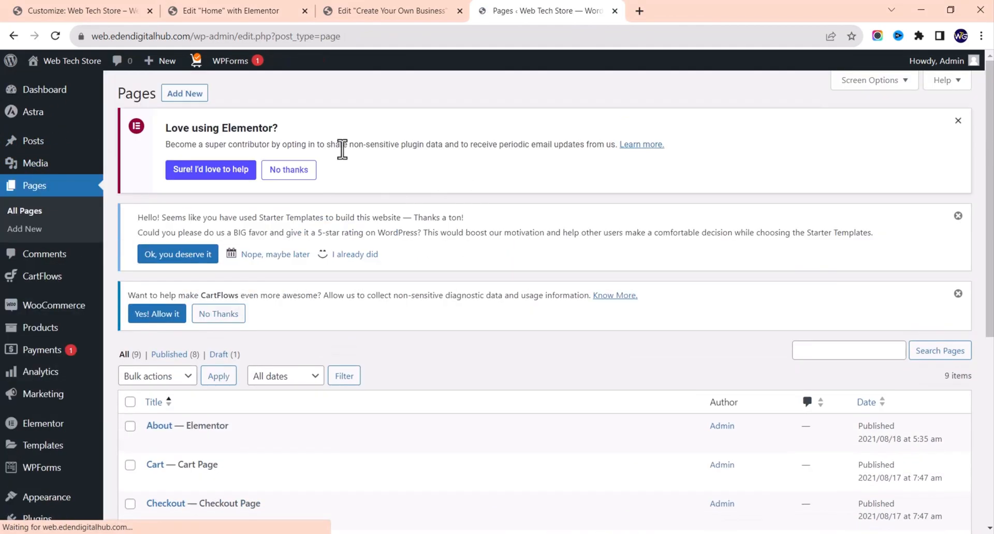
scroll(304, 295, down, 5)
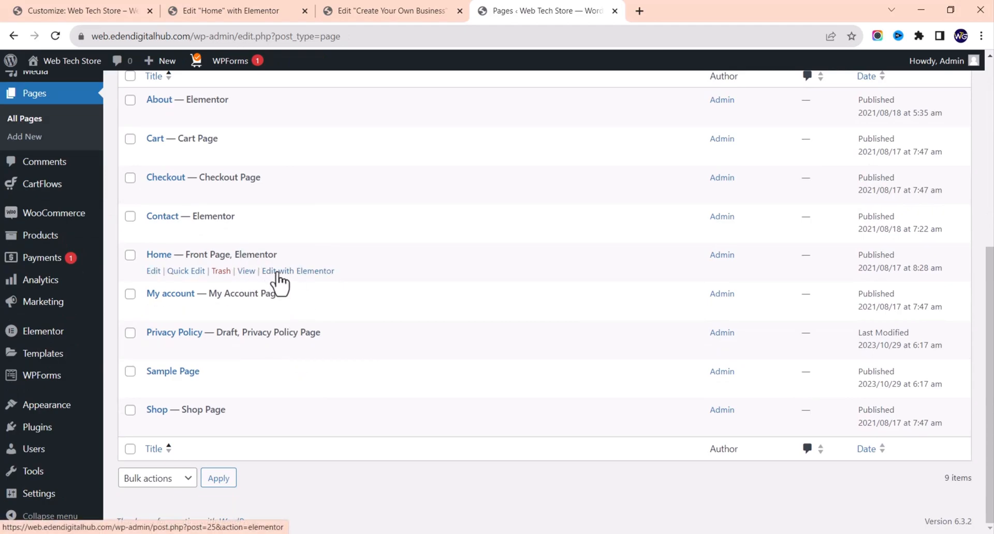
right_click(280, 275)
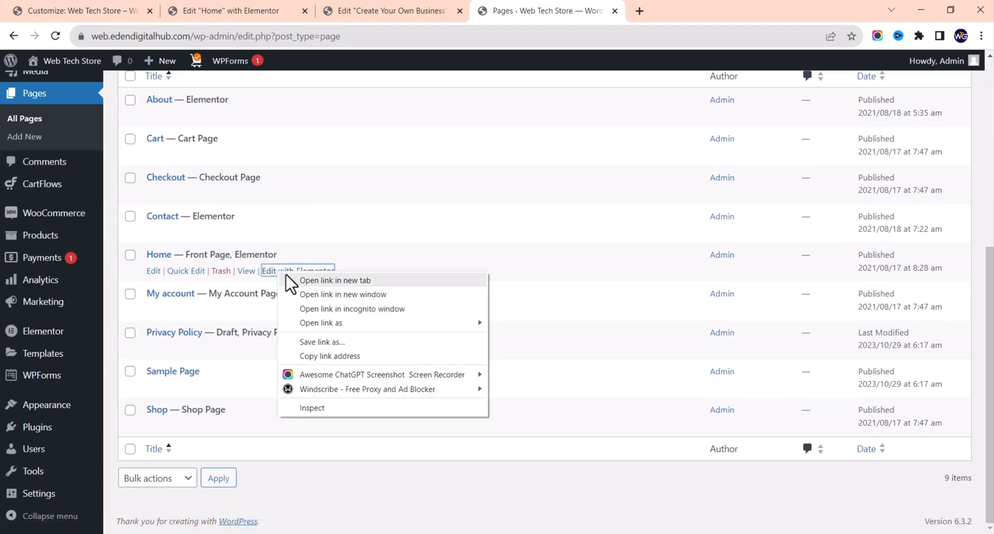
click(335, 280)
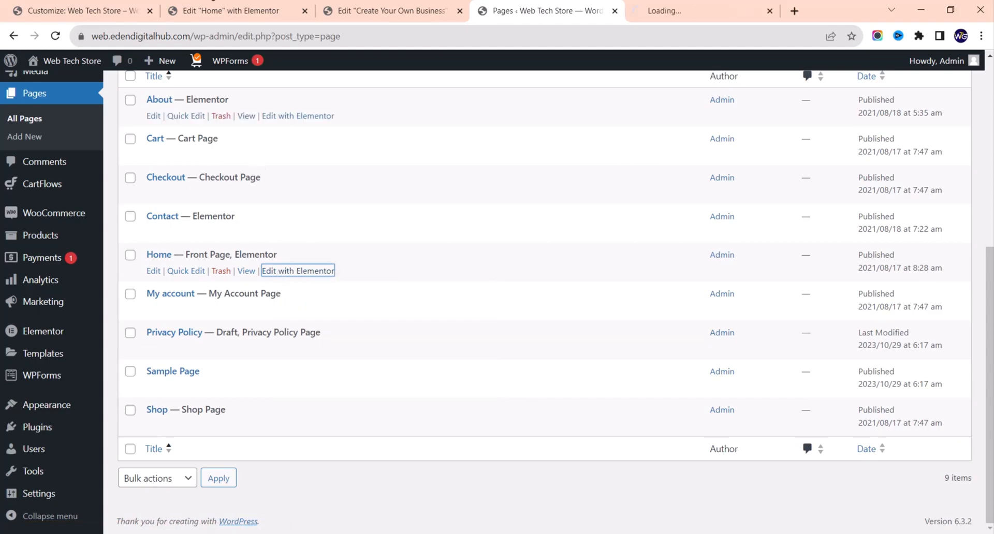
Step: Close the old Home editor, book product and customizer tabs, then switch to the new Home editor
click(304, 10)
click(305, 10)
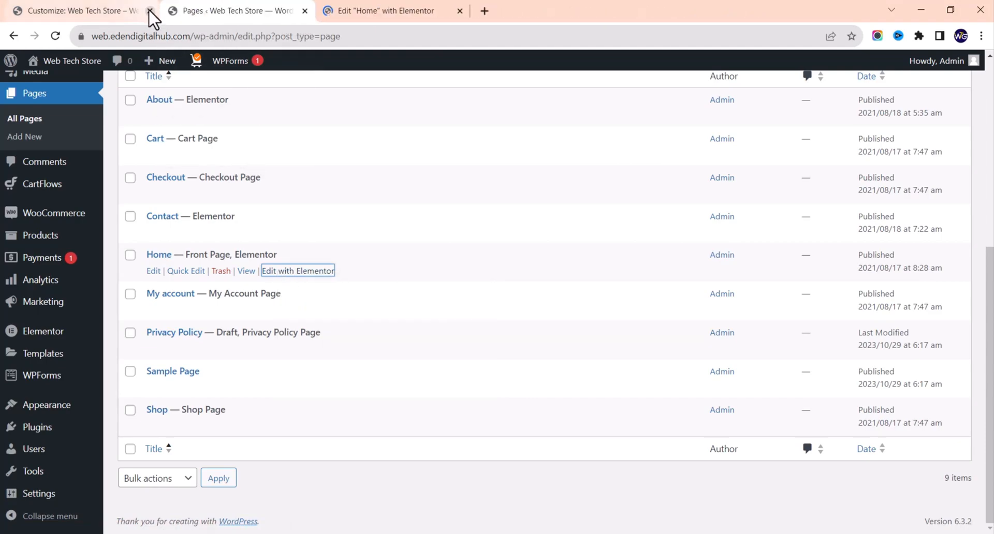
click(150, 11)
click(203, 10)
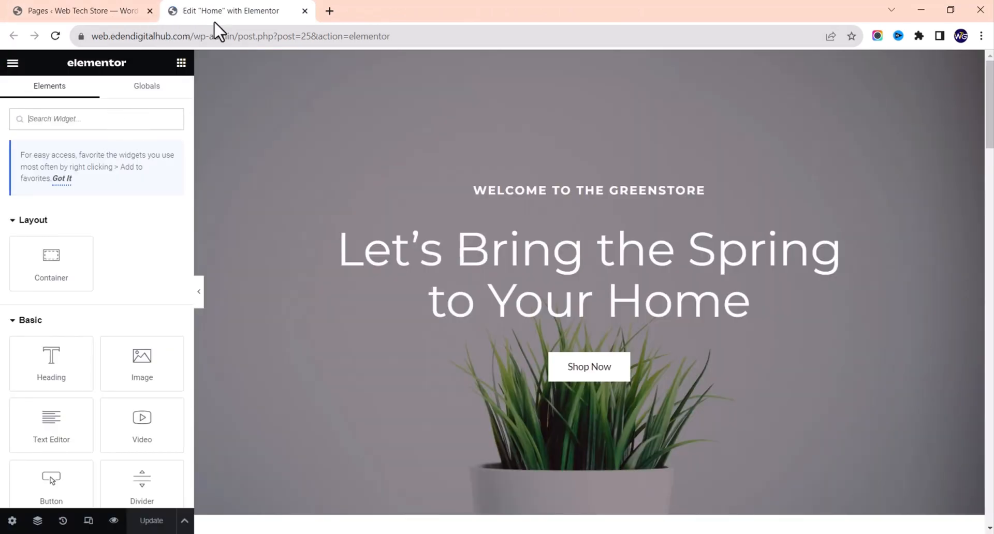
Step: Select the large, medium and small plant categories in the New Products shortcode, then return to the Pages list
scroll(429, 226, down, 8)
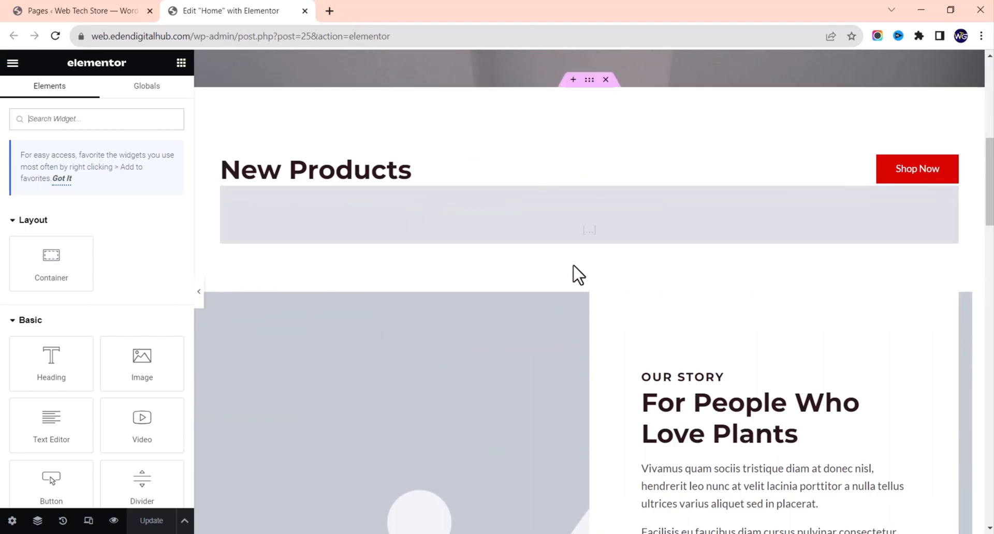
click(552, 216)
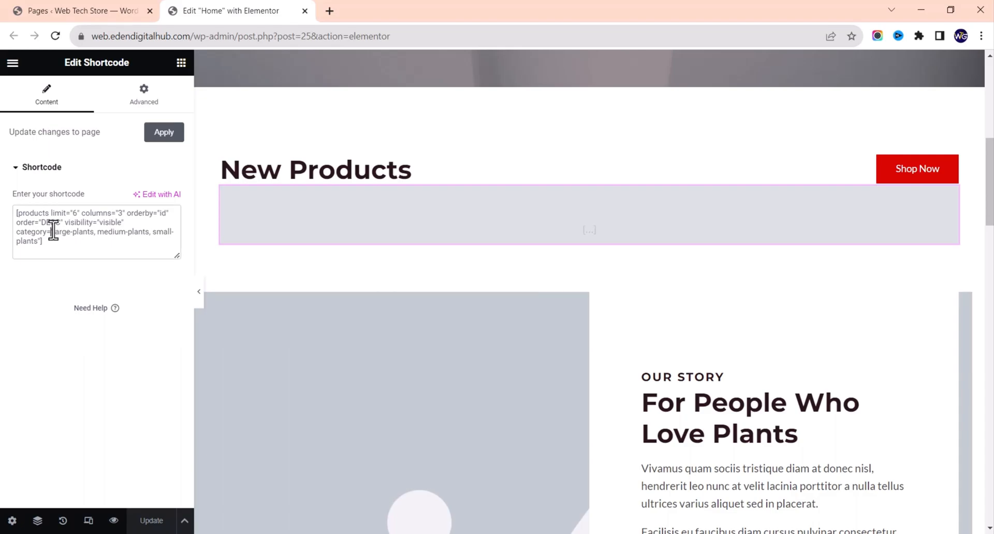
drag(51, 232, 37, 250)
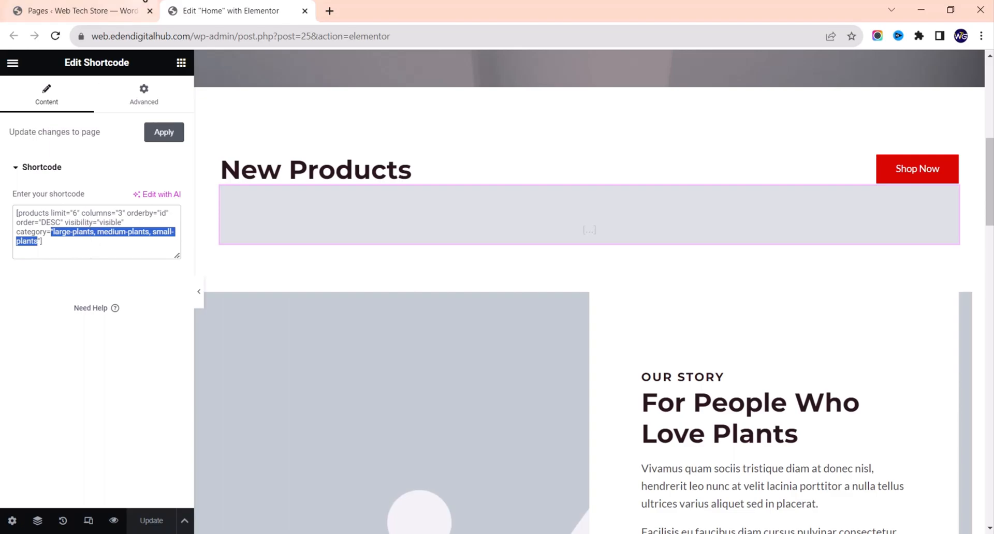
click(89, 9)
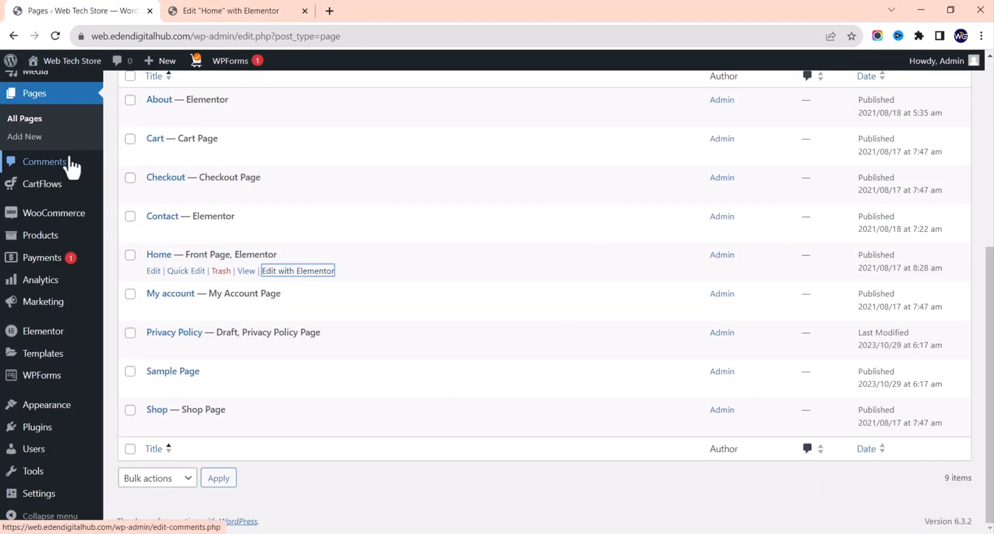
Step: Select the Business category's 'business' slug under Products > Categories, then return to the Home editor
mouse_move(55, 311)
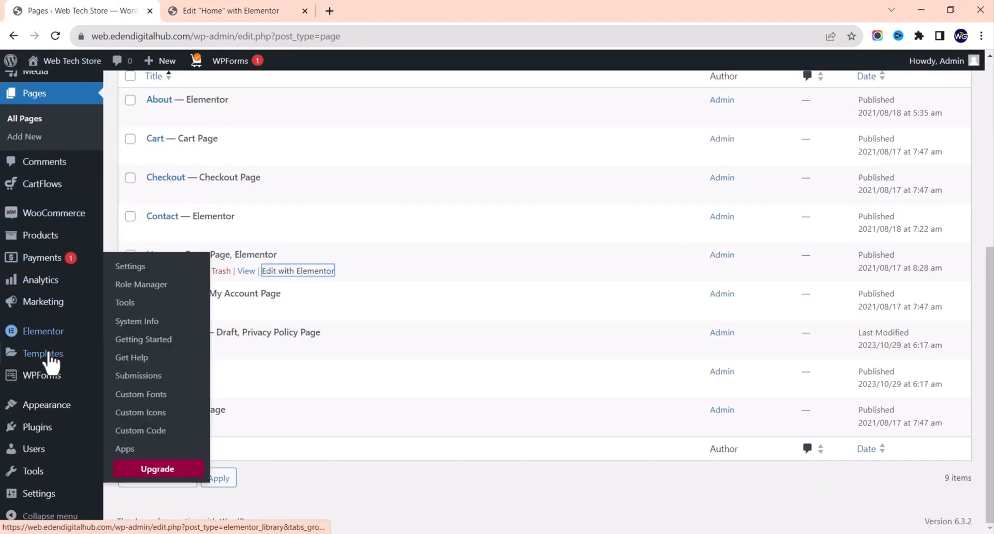
mouse_move(52, 249)
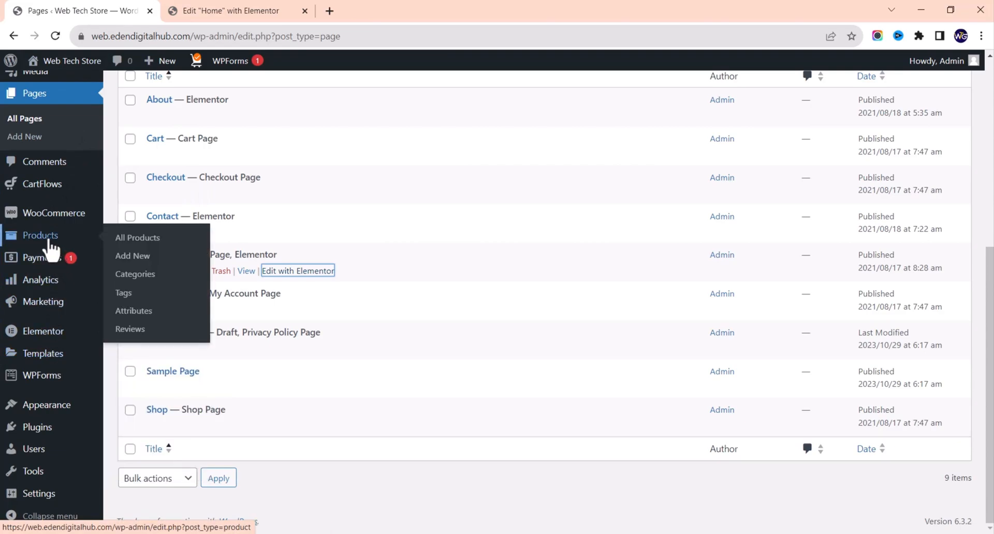
click(147, 274)
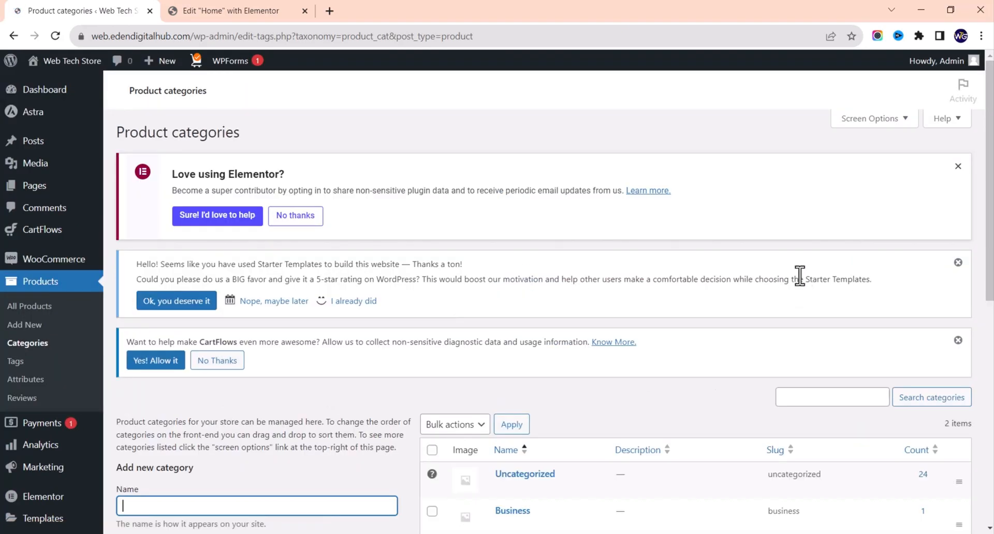
scroll(806, 497, down, 3)
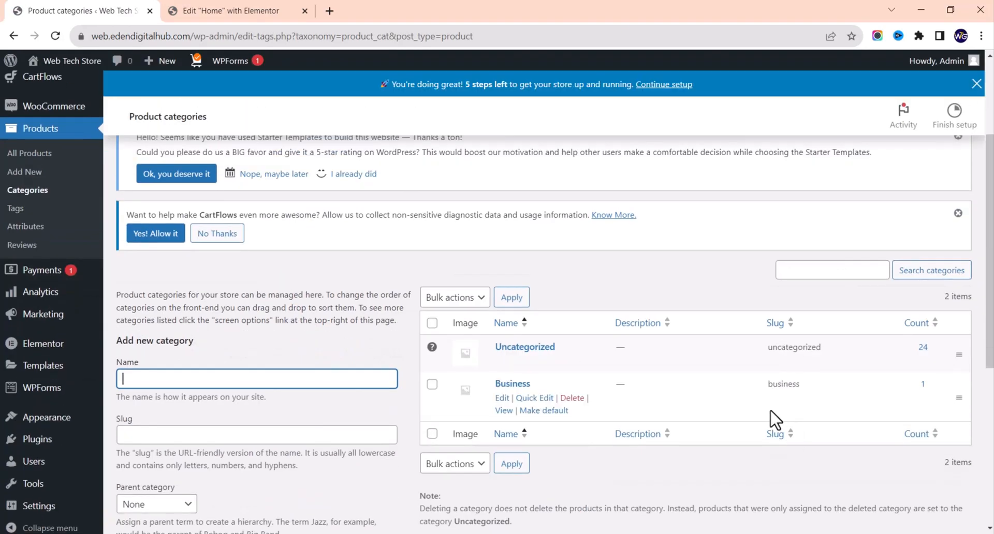
drag(801, 386, 750, 386)
key(ctrl+c)
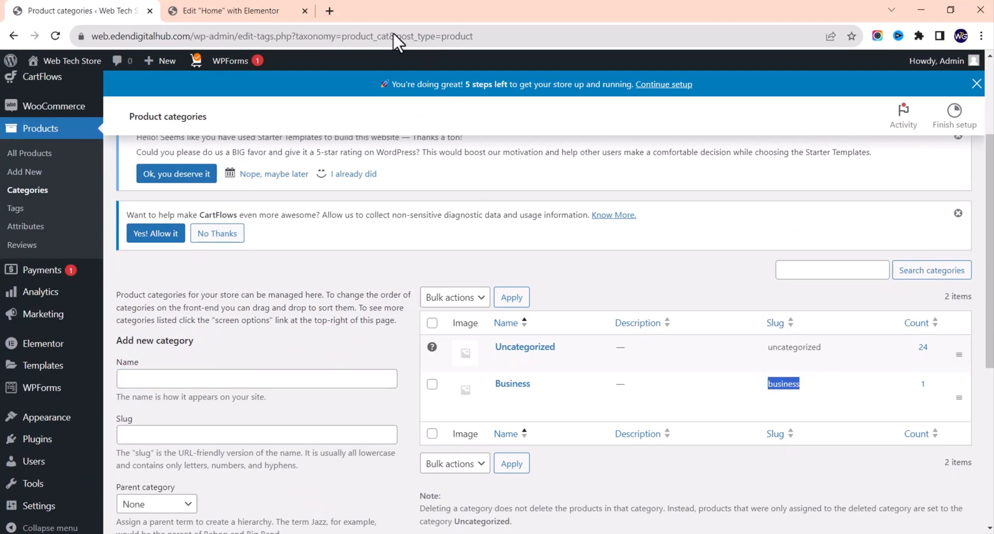
click(273, 12)
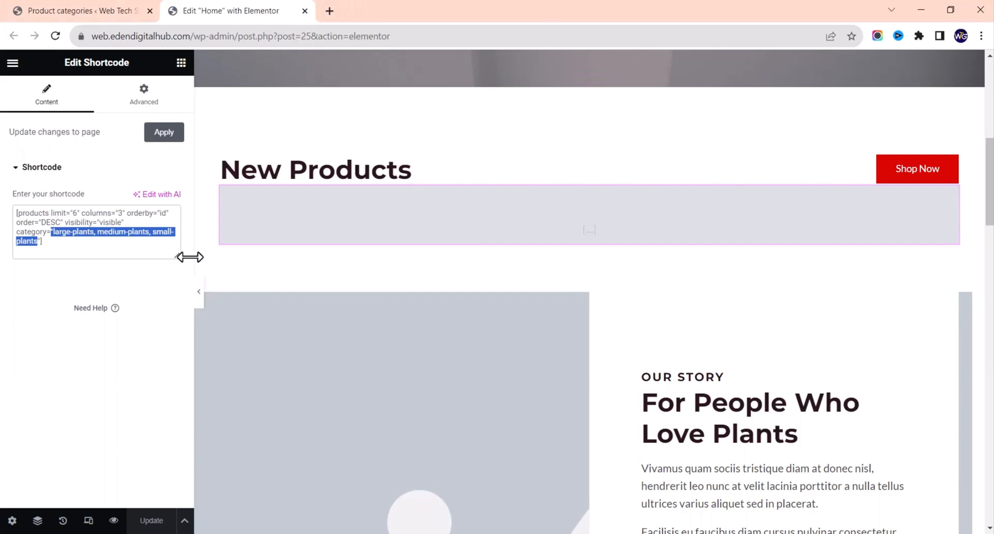
Step: Set the New Products shortcode category to 'business' and update the Home page
key(ctrl+v)
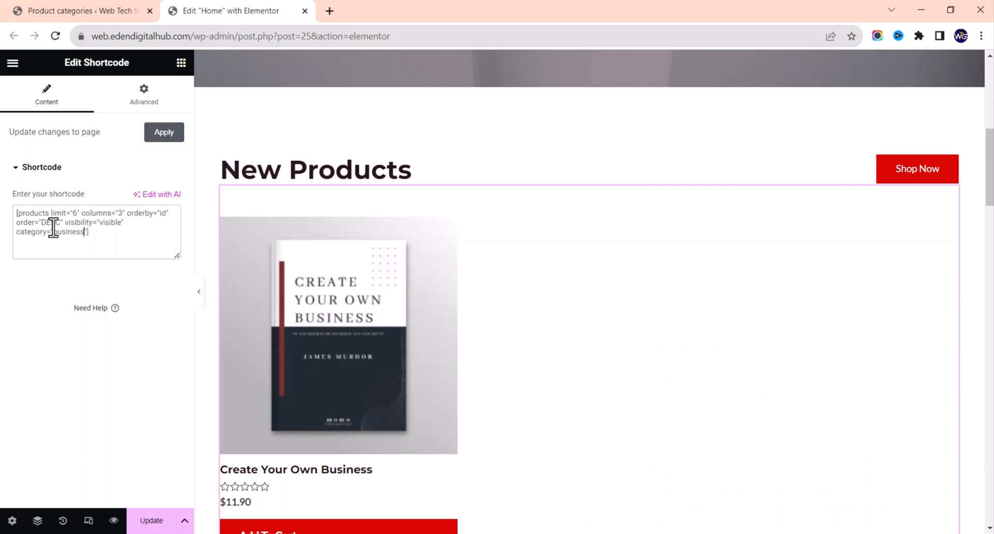
drag(53, 232, 79, 232)
key(BackSpace)
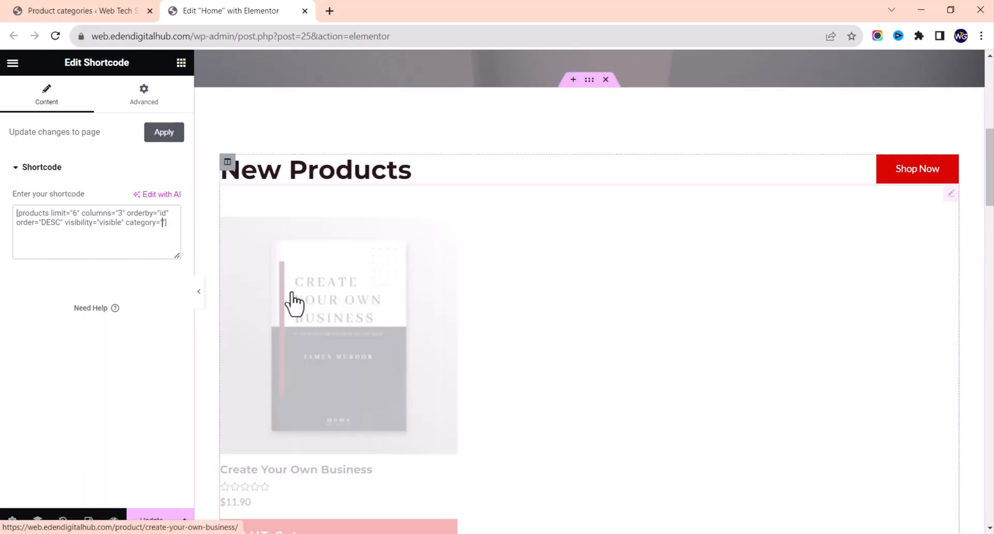
scroll(292, 304, down, 3)
scroll(293, 305, up, 2)
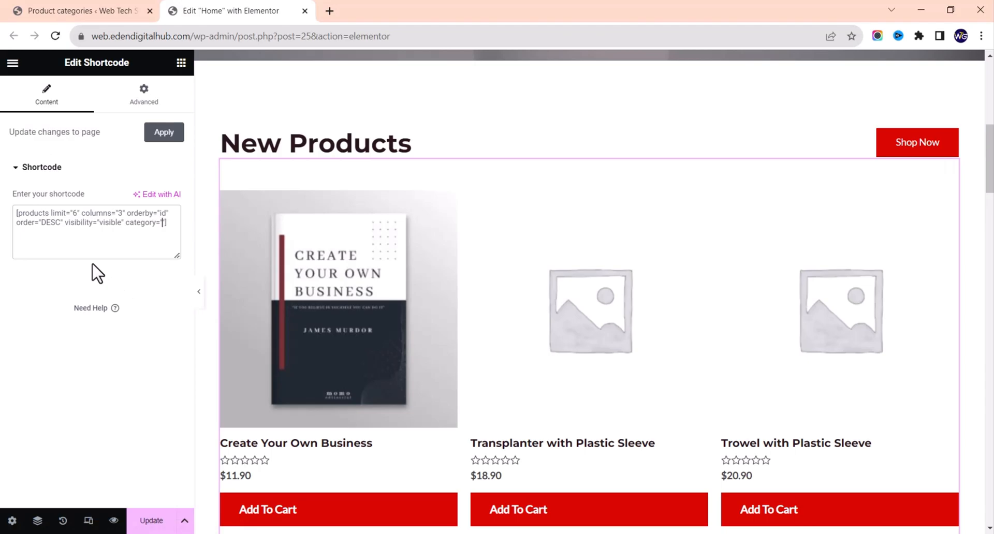
key(ctrl+v)
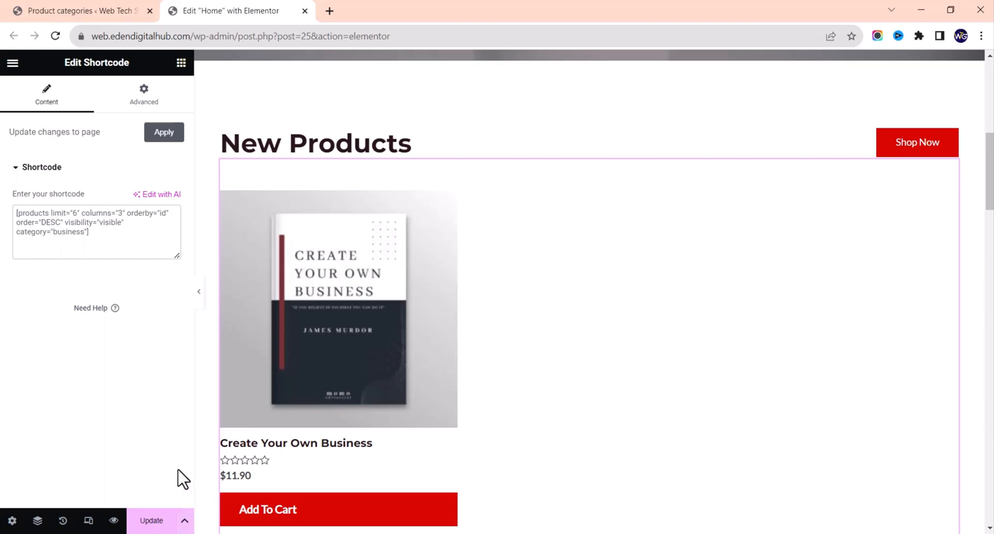
click(149, 528)
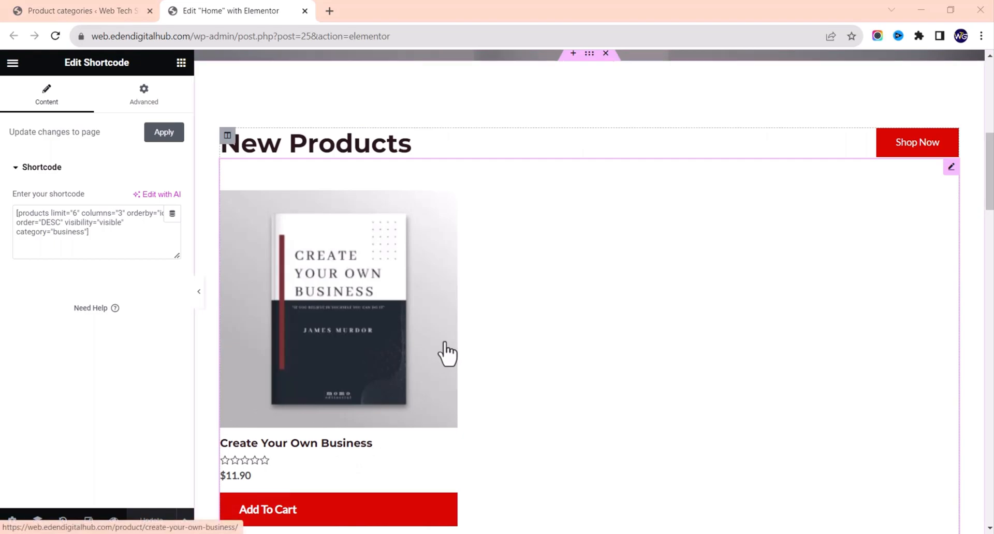
Step: View the live Create Your Own Business product page showing $11.90 and Category: Business
click(56, 10)
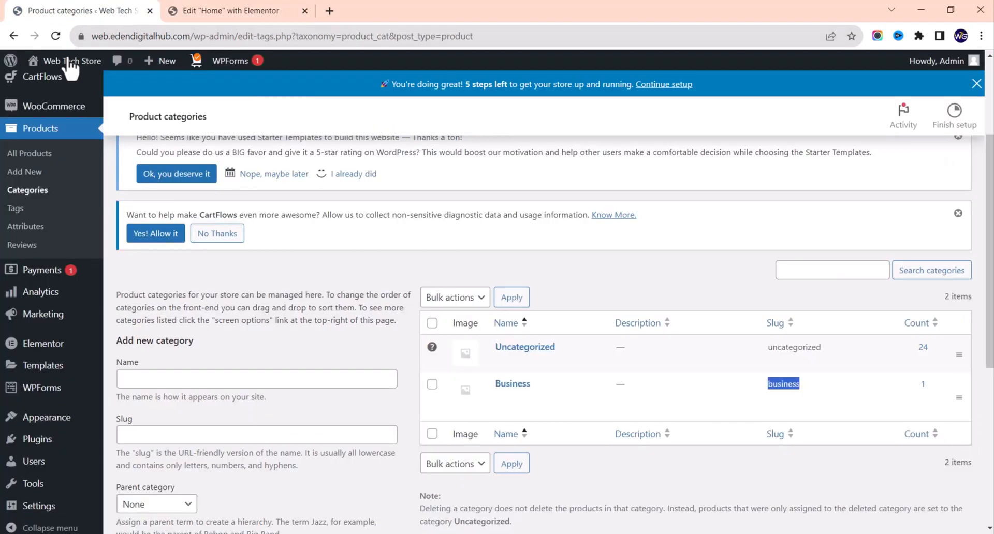
click(66, 75)
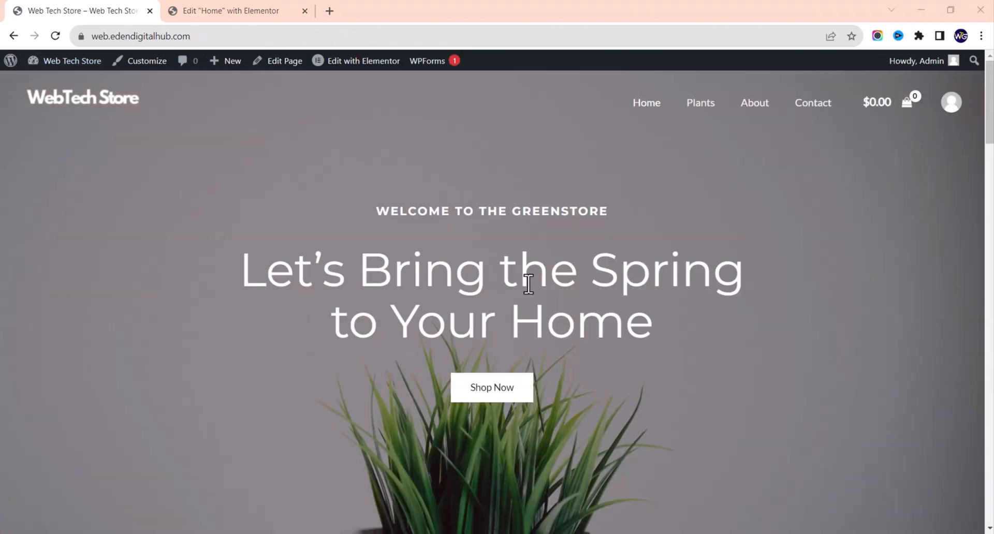
scroll(528, 284, down, 8)
scroll(526, 269, up, 8)
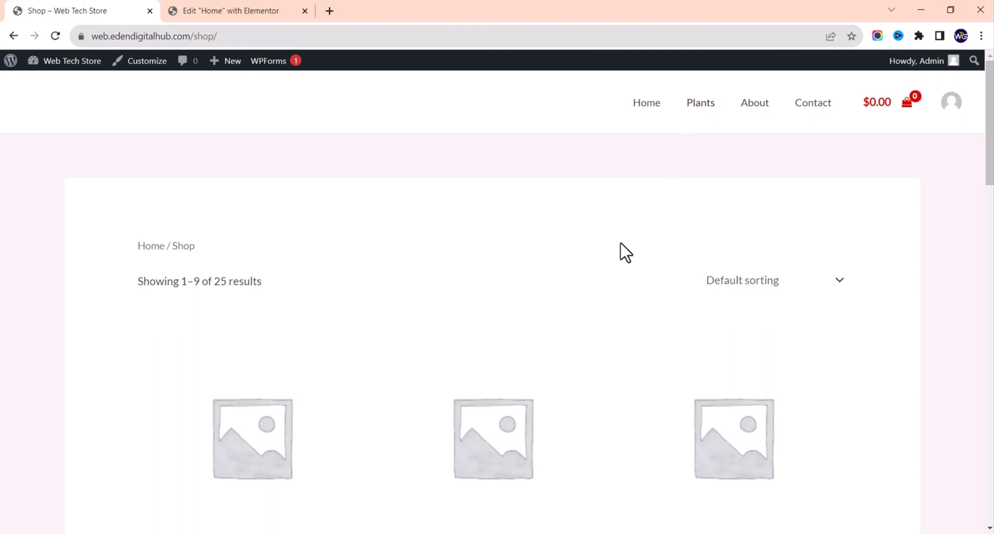
scroll(623, 250, down, 10)
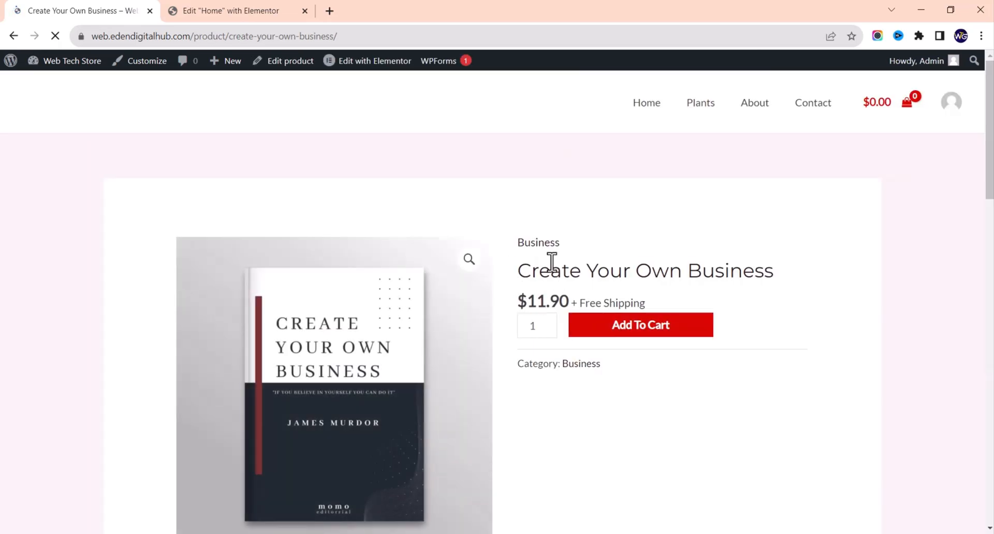
scroll(594, 332, down, 2)
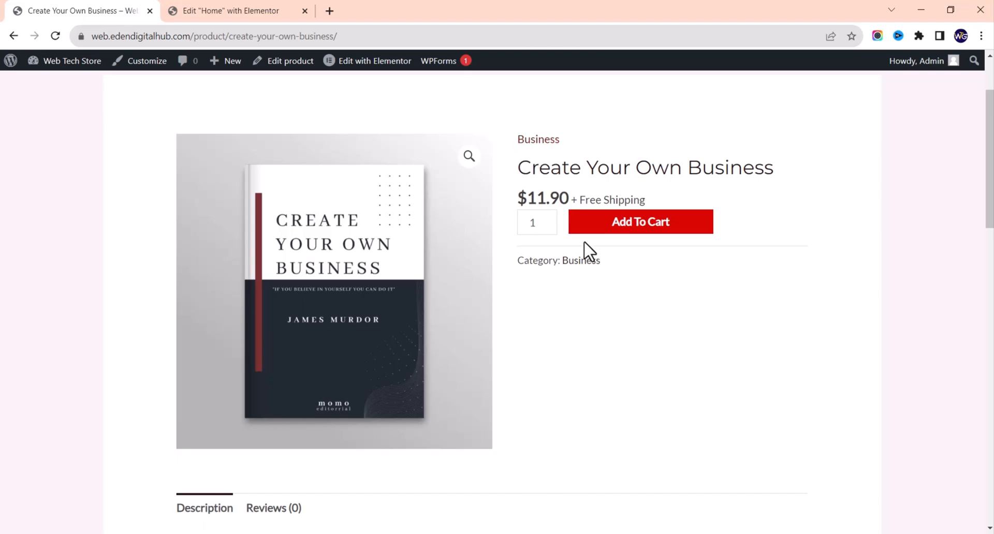
scroll(569, 316, up, 2)
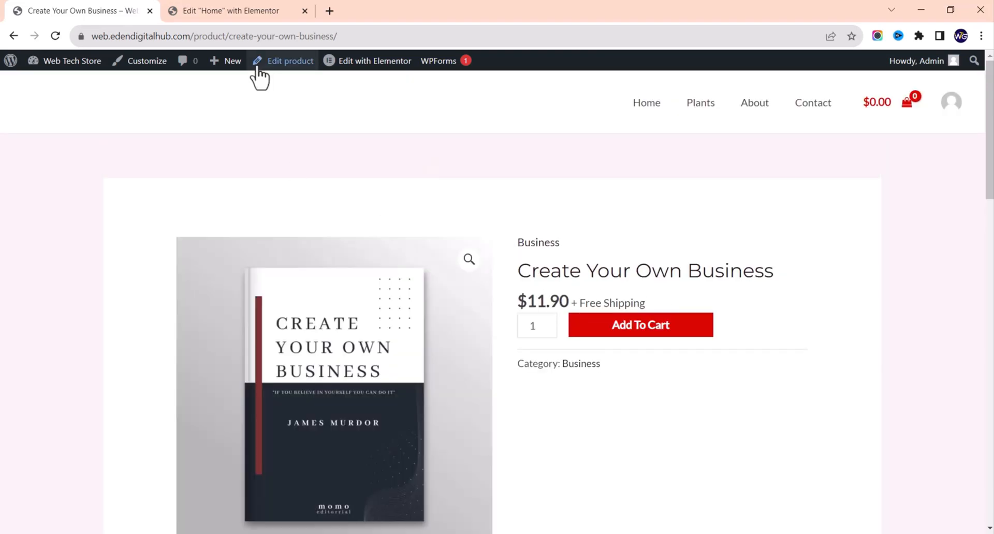
Step: Open the Customizer's WooCommerce Single Product settings down to Single Product Structure
click(145, 63)
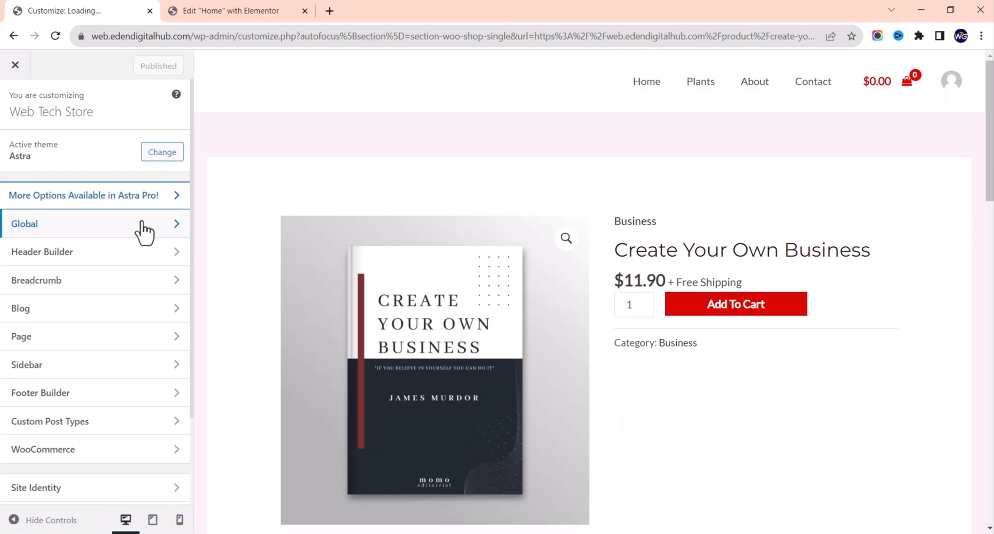
click(145, 228)
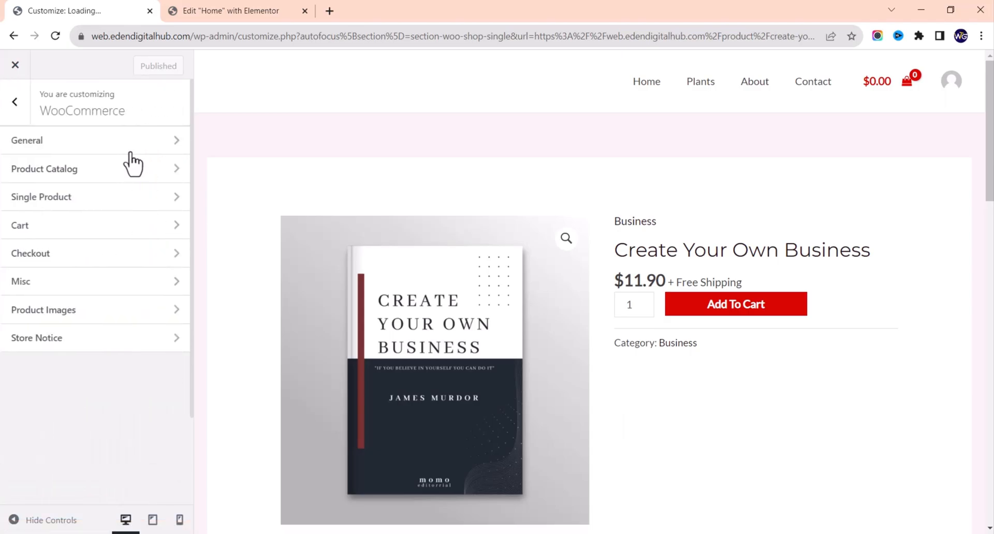
click(86, 199)
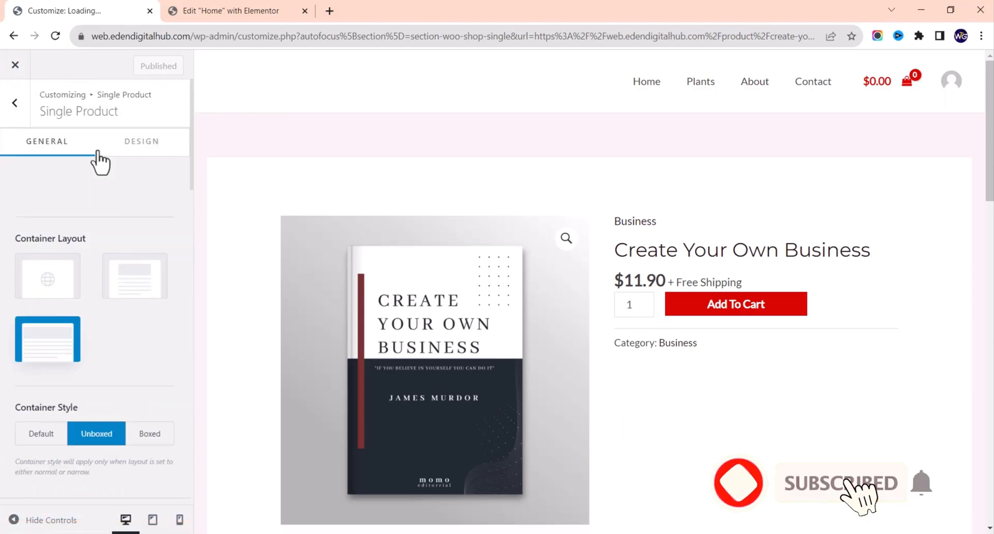
scroll(111, 282, down, 1)
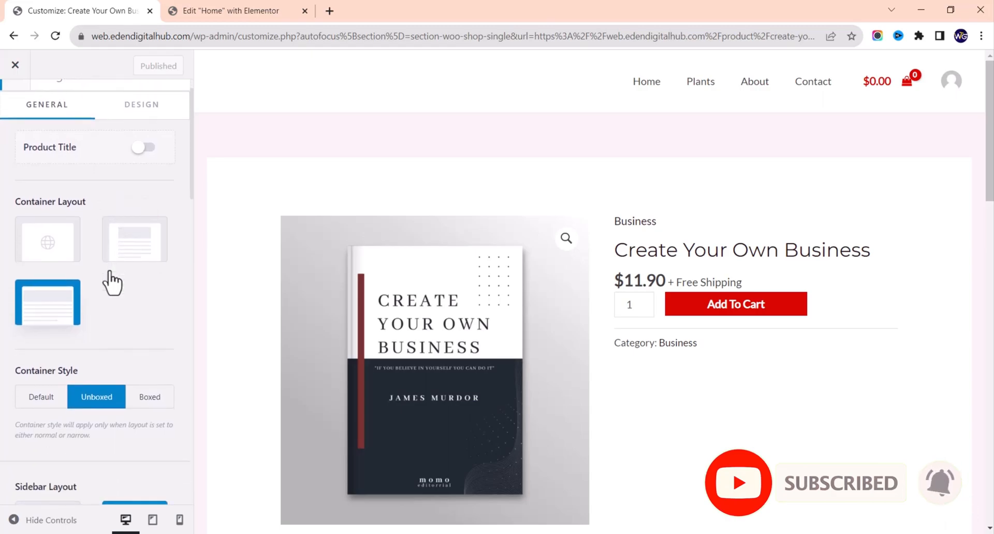
scroll(112, 282, down, 8)
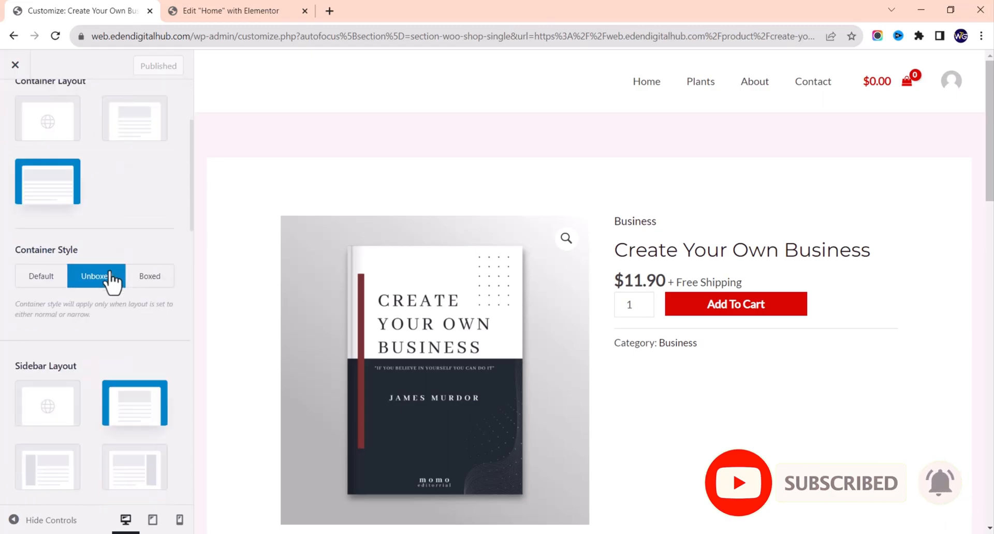
scroll(111, 282, down, 3)
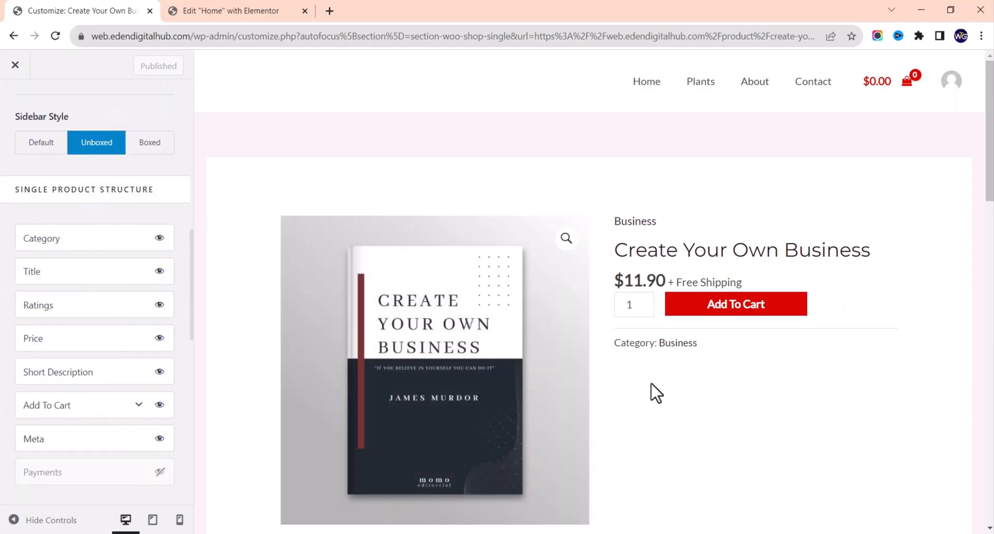
Step: Toggle Price off and back on, then expand Add To Cart to show its 50% width
scroll(686, 427, down, 2)
scroll(689, 427, up, 2)
scroll(689, 427, down, 8)
scroll(683, 426, up, 7)
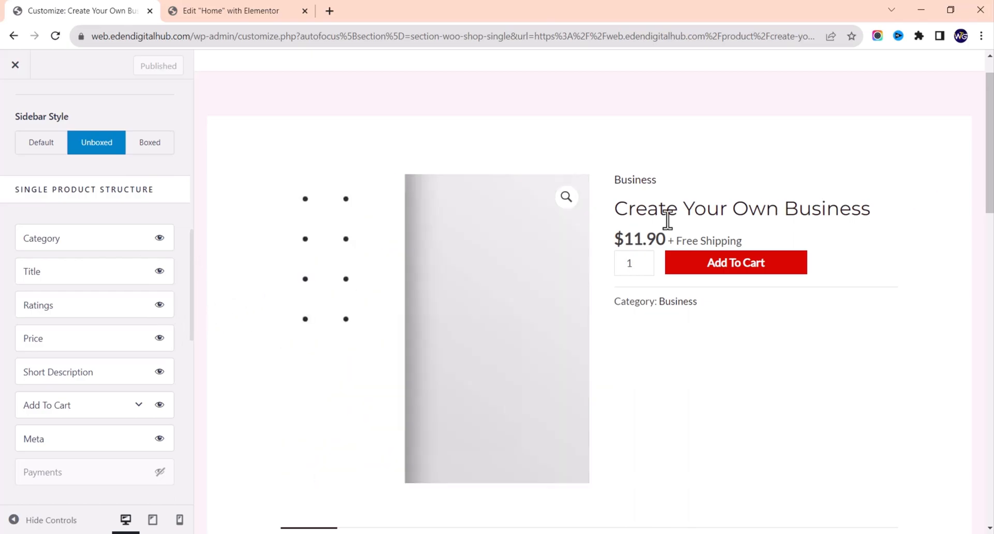
scroll(678, 348, down, 5)
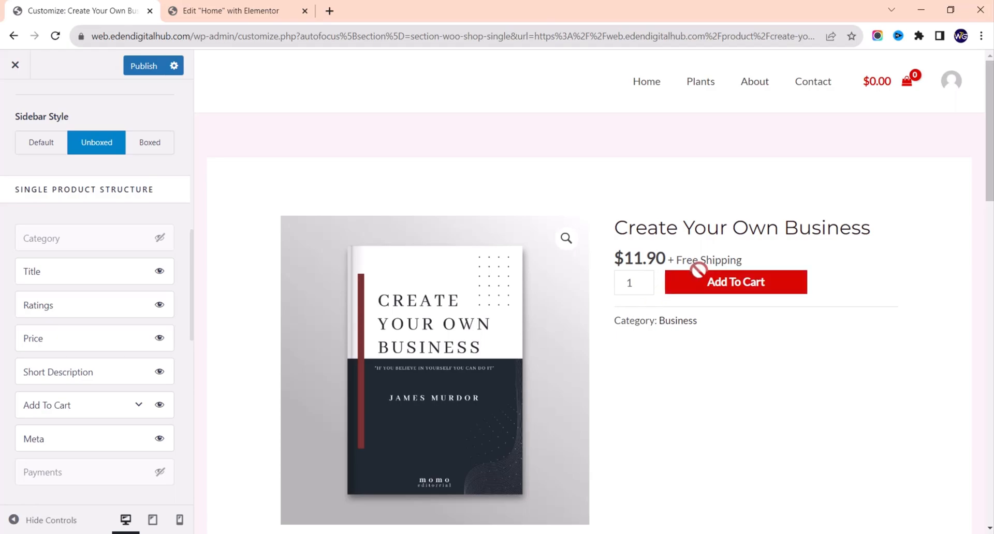
scroll(85, 310, down, 1)
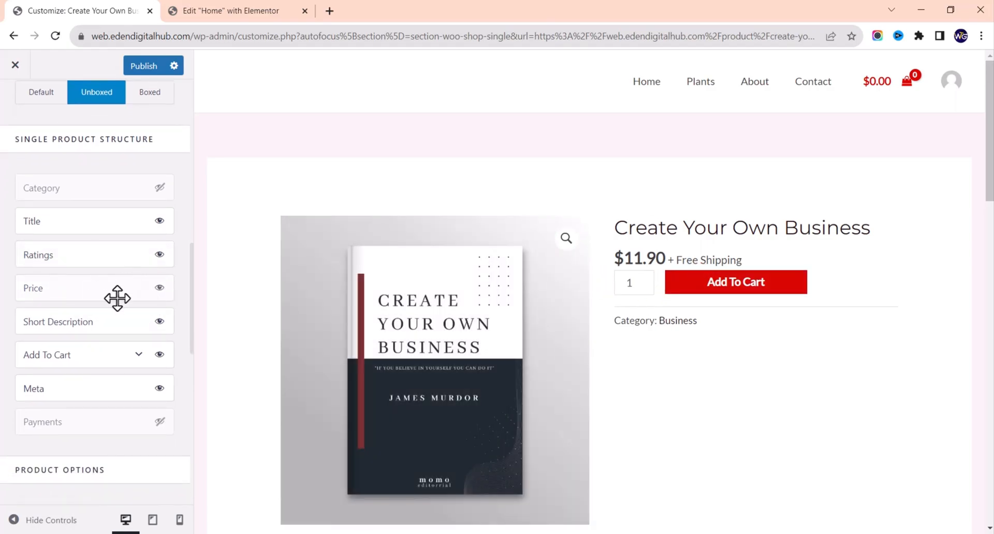
click(160, 290)
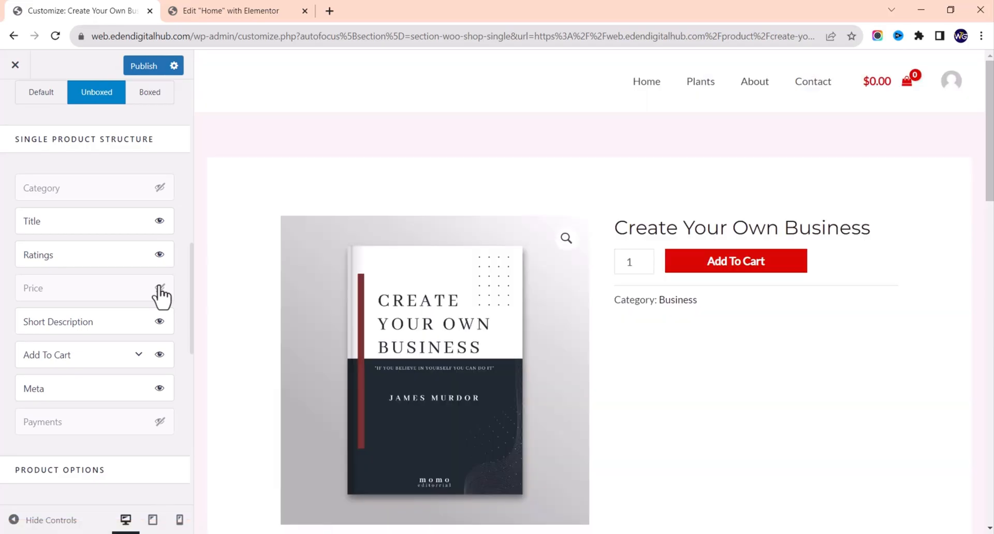
click(160, 289)
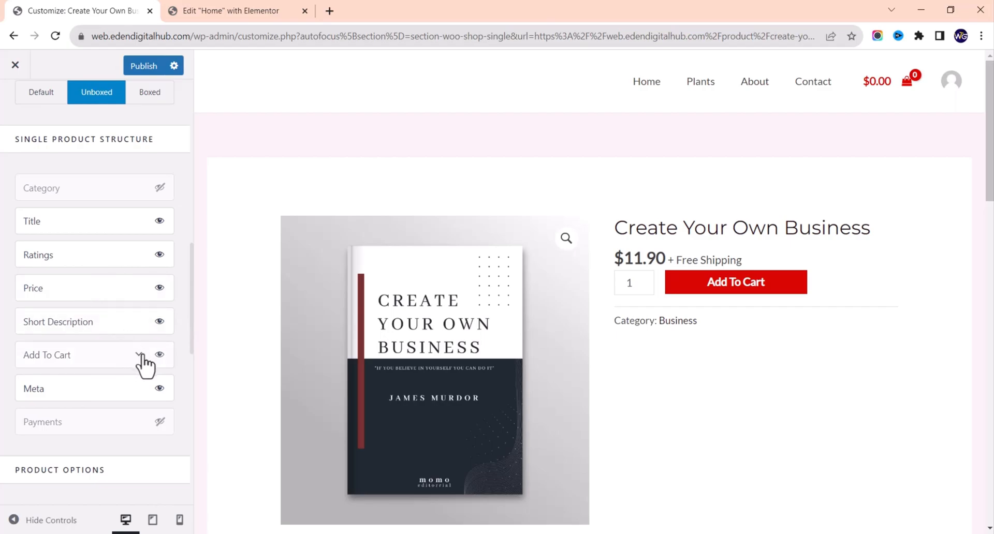
click(140, 356)
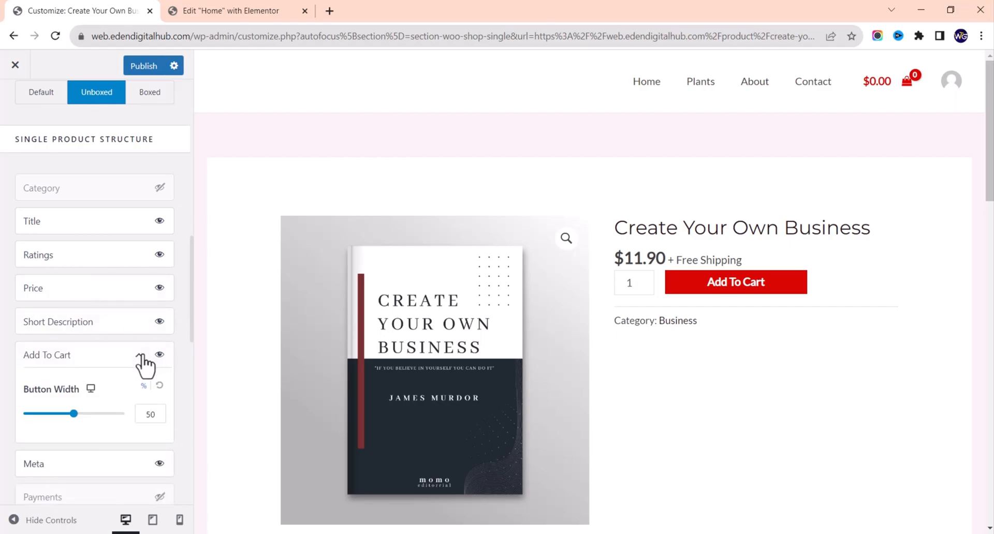
scroll(112, 448, down, 2)
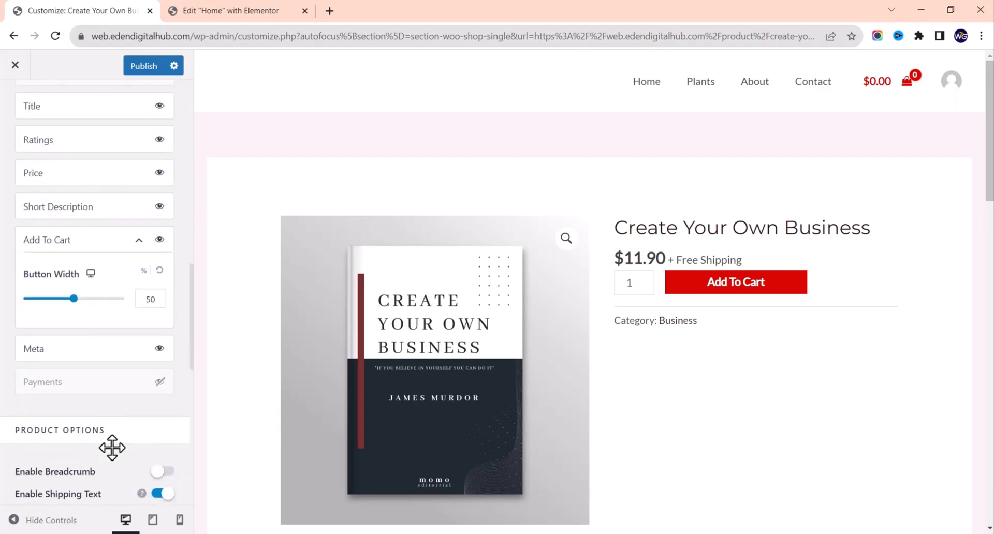
scroll(111, 437, down, 3)
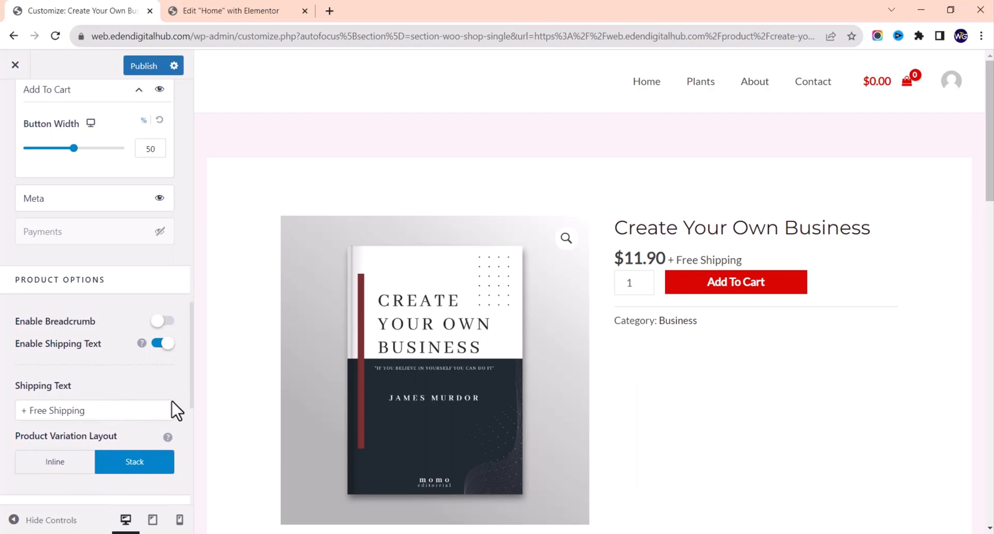
Step: Switch off the '+ Free Shipping' text beside the product price
click(161, 344)
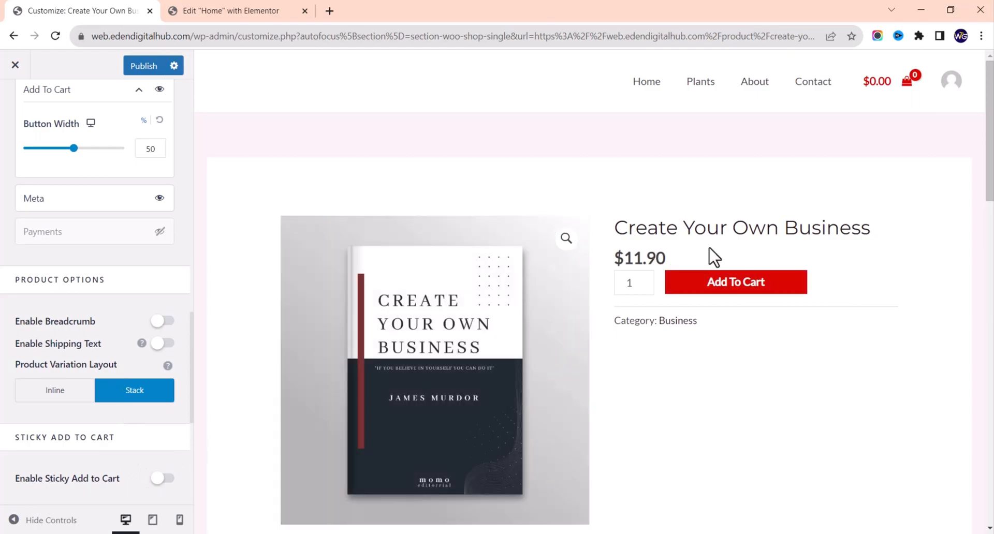
scroll(109, 430, down, 4)
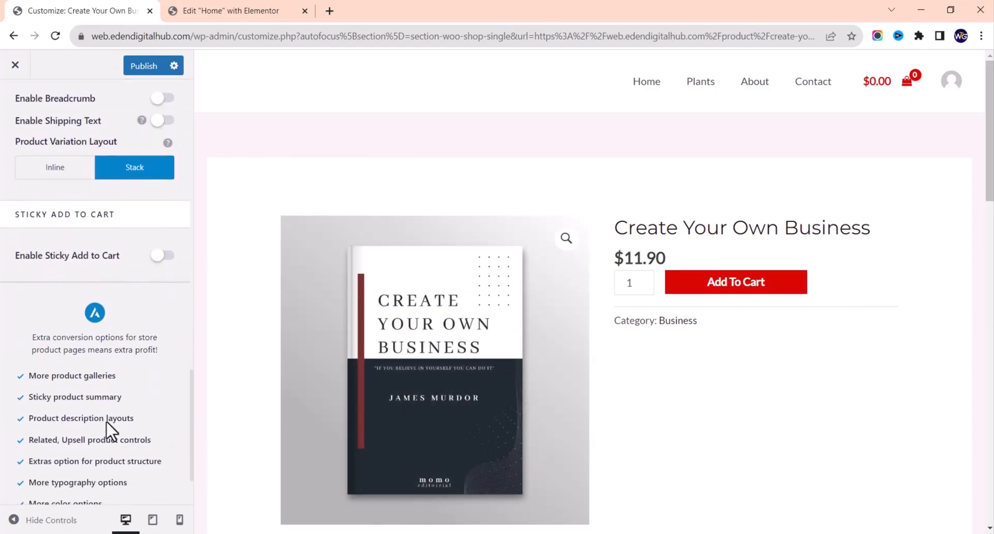
scroll(108, 429, up, 1)
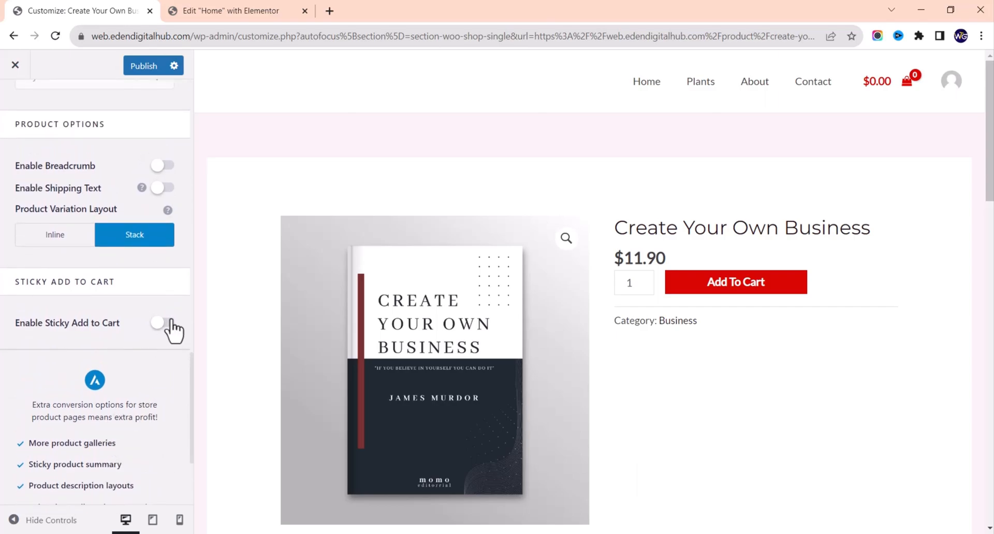
Step: Try the sticky Add to Cart bar at the bottom, then disable it again
click(164, 323)
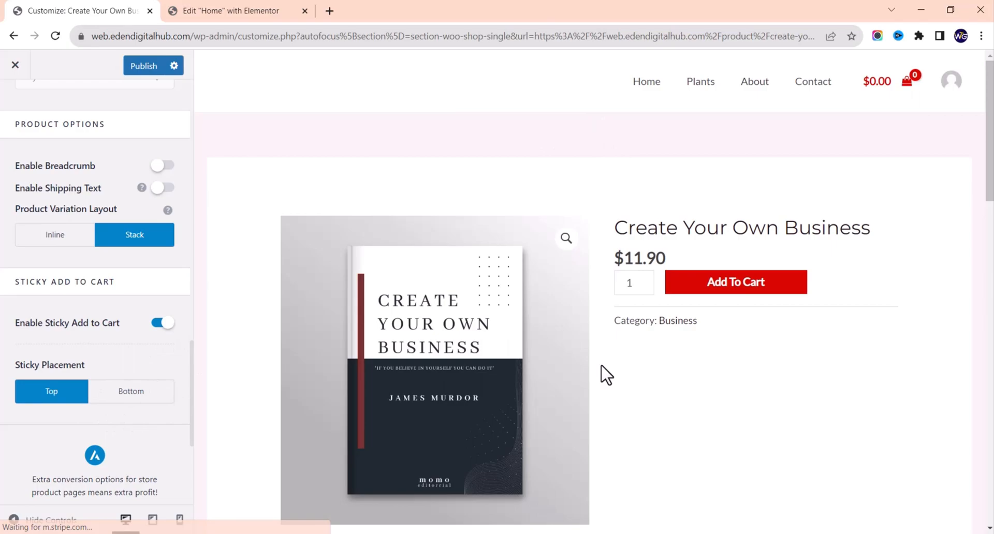
scroll(637, 355, down, 4)
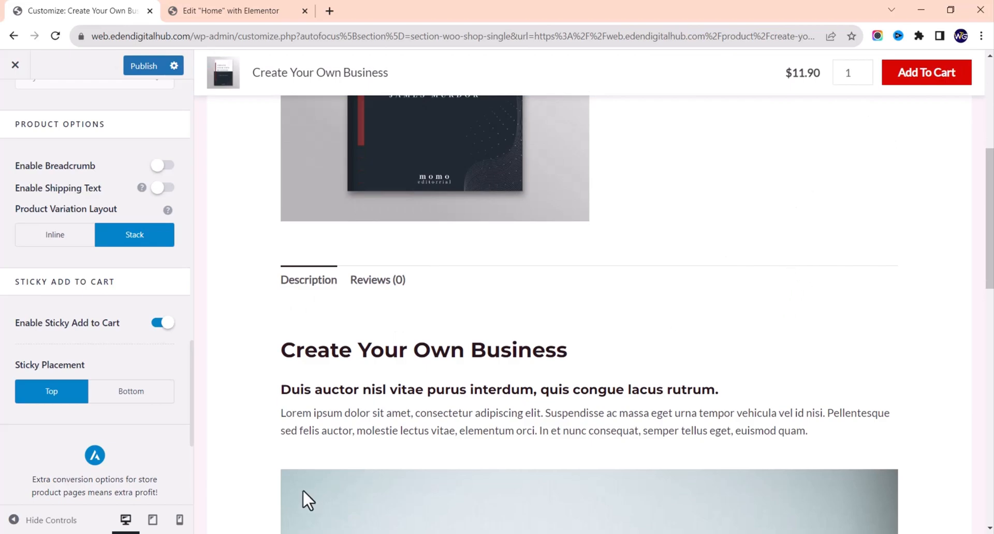
click(124, 402)
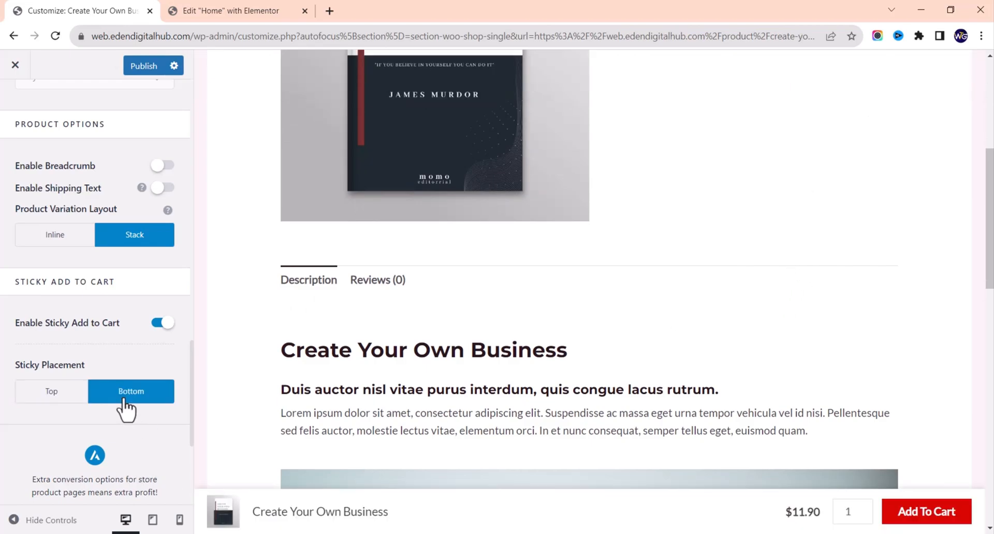
scroll(552, 345, up, 5)
scroll(551, 345, down, 8)
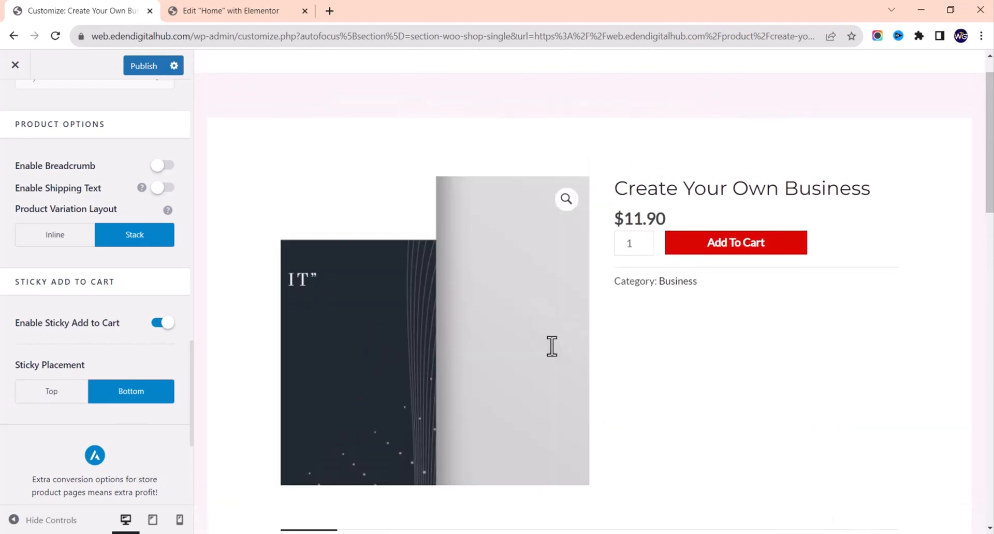
scroll(552, 346, up, 6)
scroll(552, 346, up, 3)
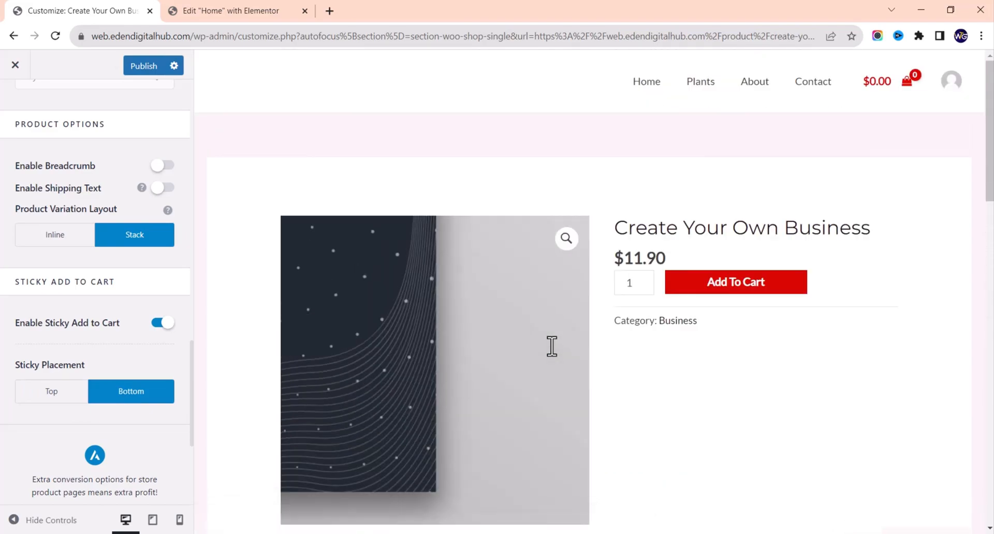
click(165, 323)
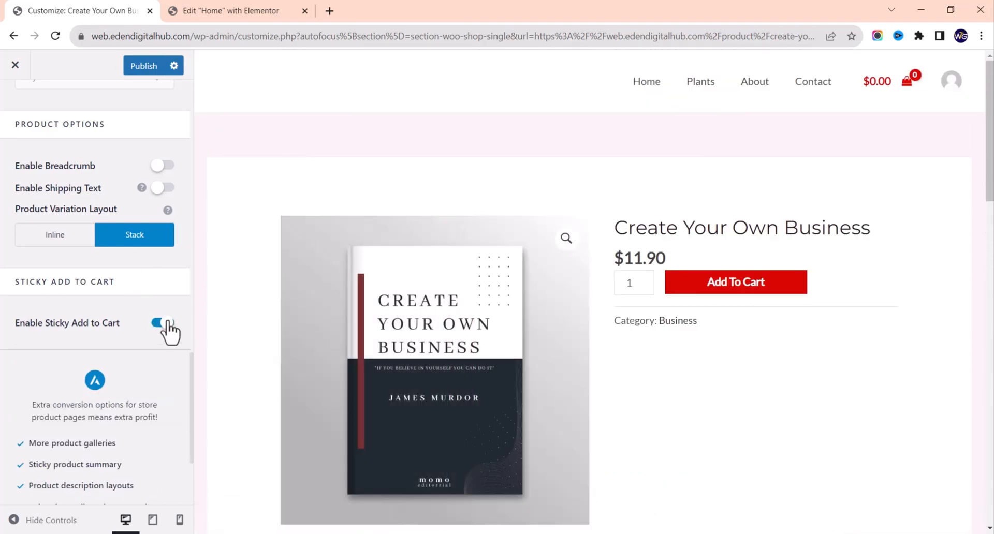
scroll(133, 439, down, 3)
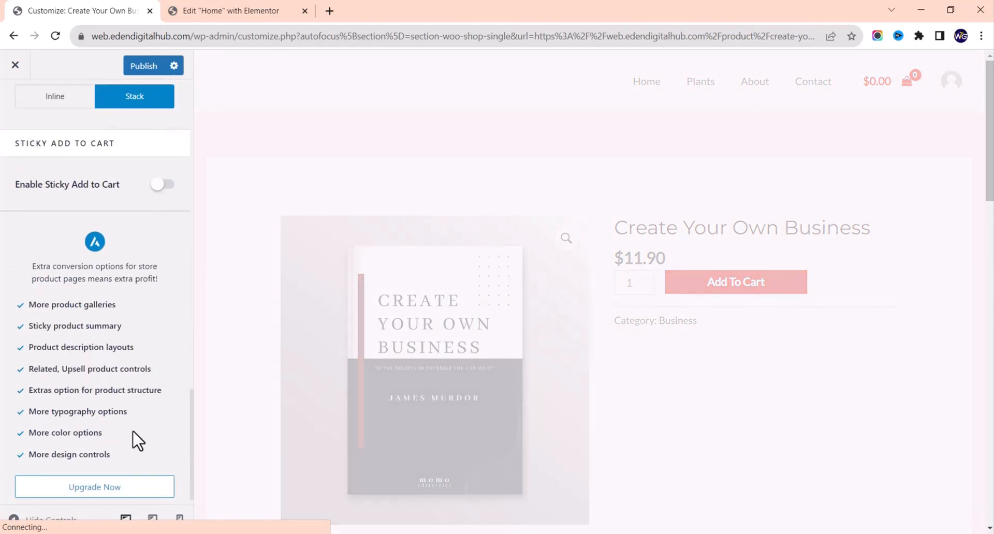
scroll(133, 440, up, 5)
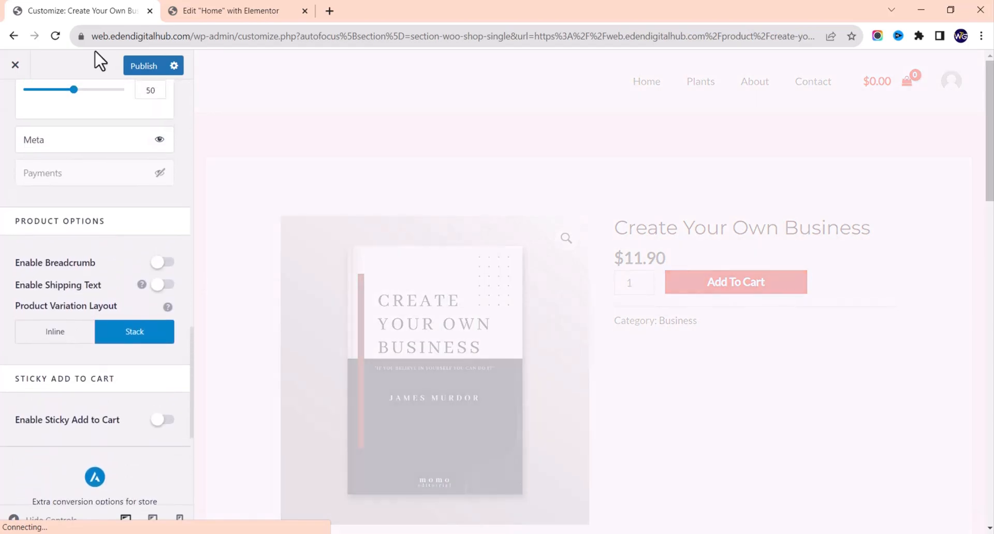
Step: Publish the single product customizations, leaving $11.90 without free shipping text in the preview
click(136, 66)
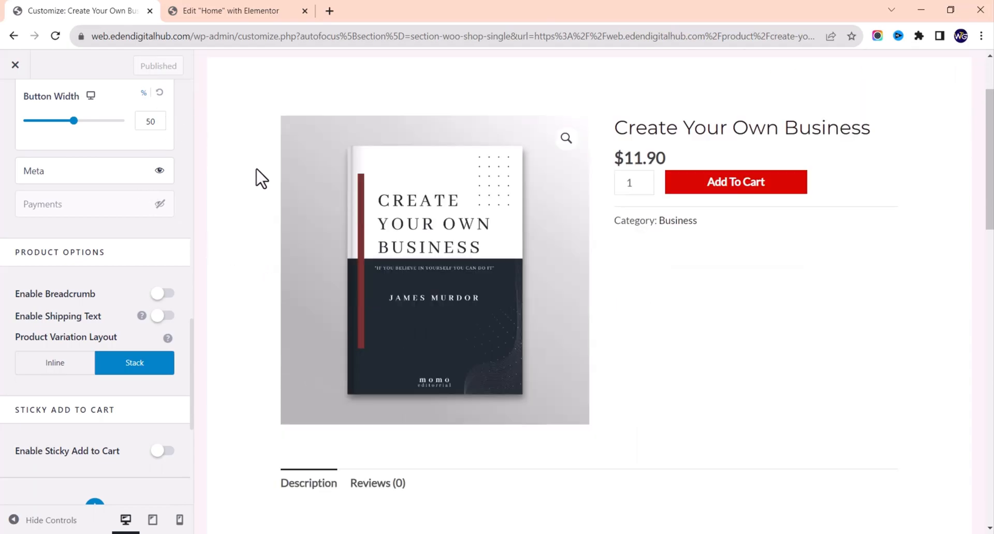
scroll(5, 95, up, 2)
scroll(6, 96, up, 10)
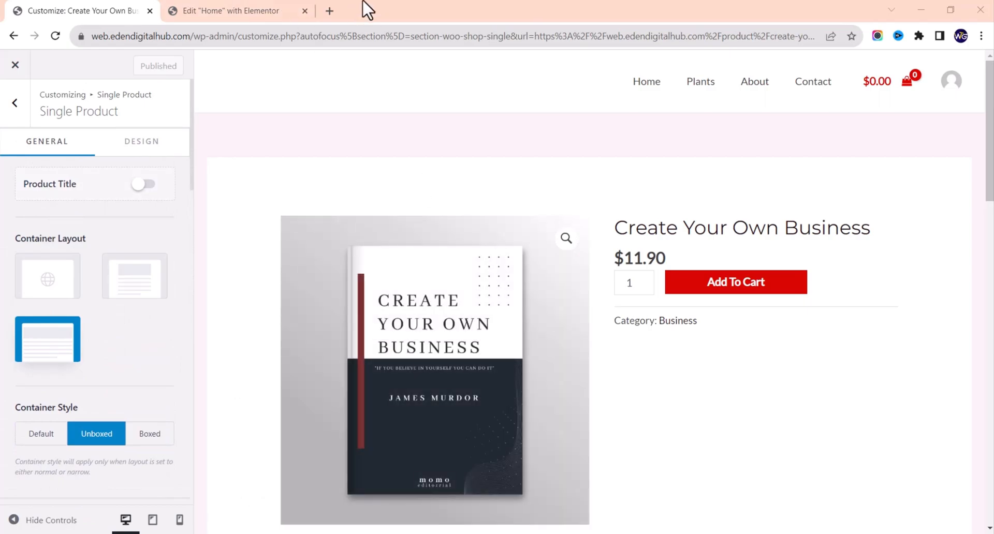
click(331, 12)
text(web.edendigitalhub.com)
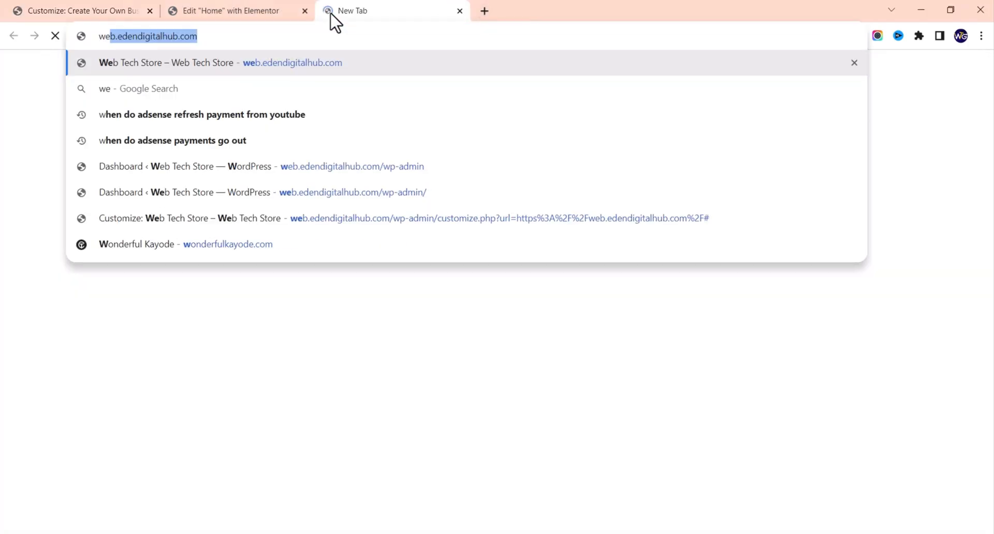
key(Return)
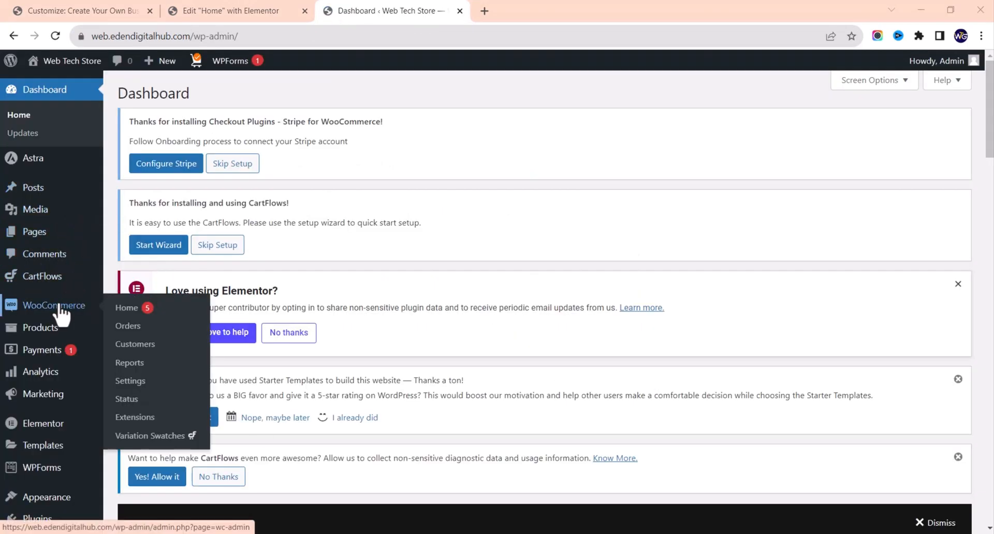
mouse_move(55, 336)
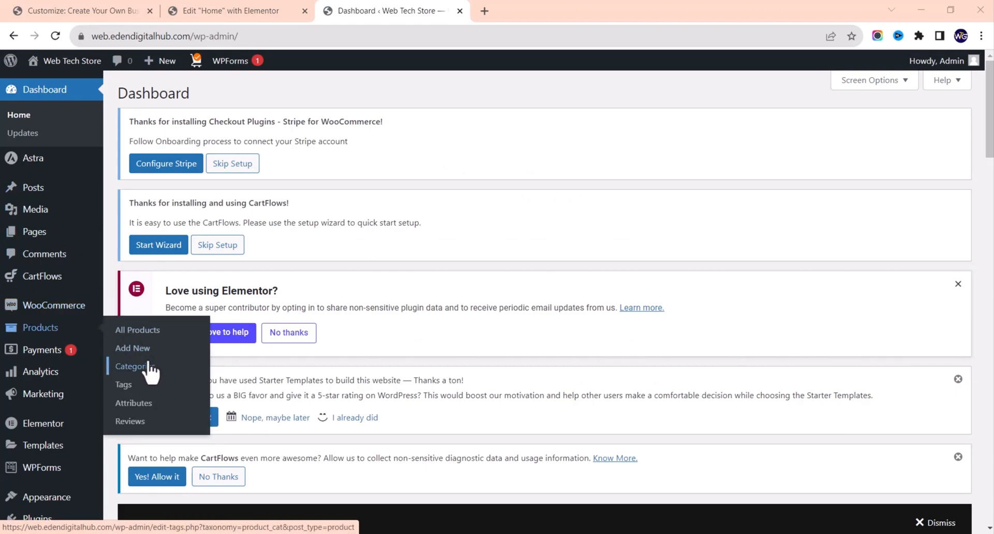
click(137, 334)
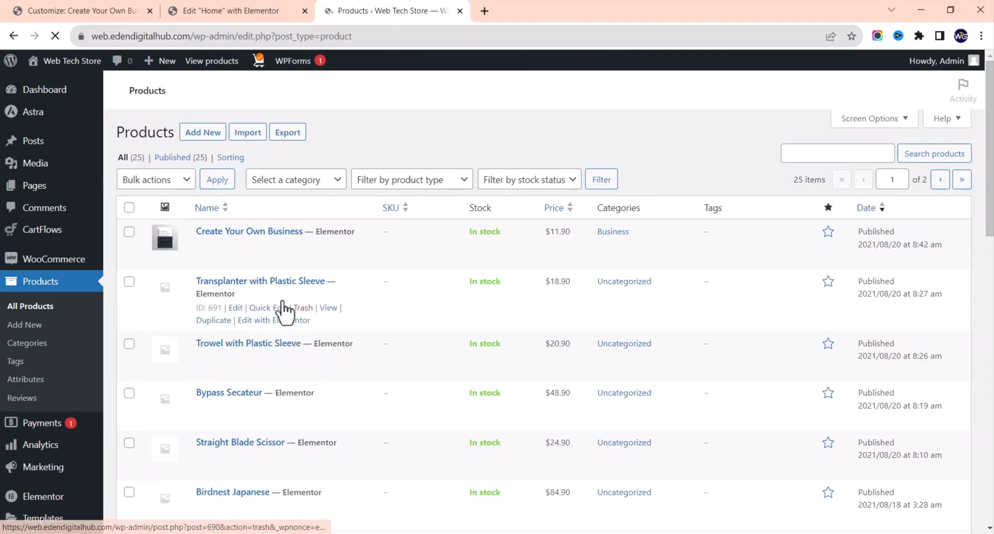
scroll(182, 220, down, 2)
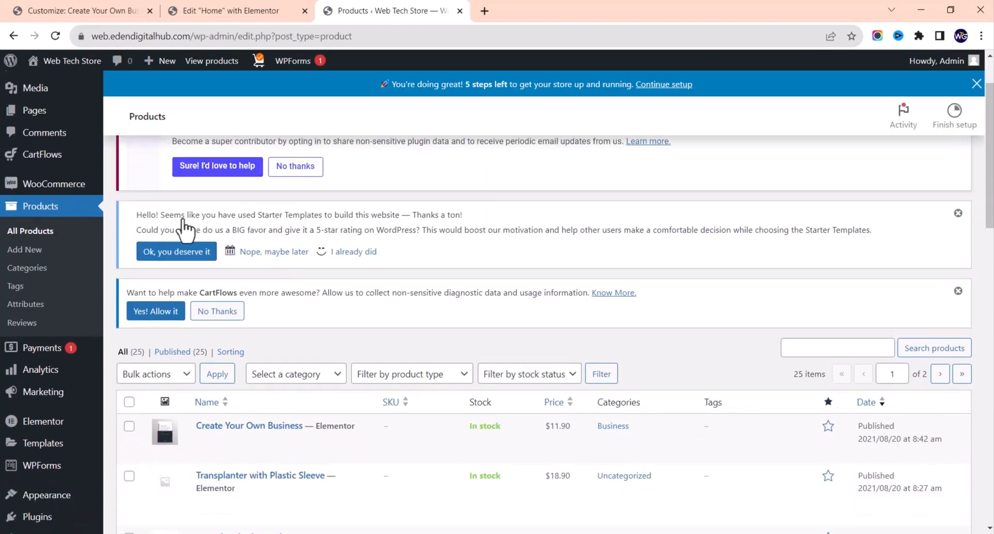
scroll(183, 228, down, 3)
scroll(182, 227, up, 3)
scroll(184, 228, down, 6)
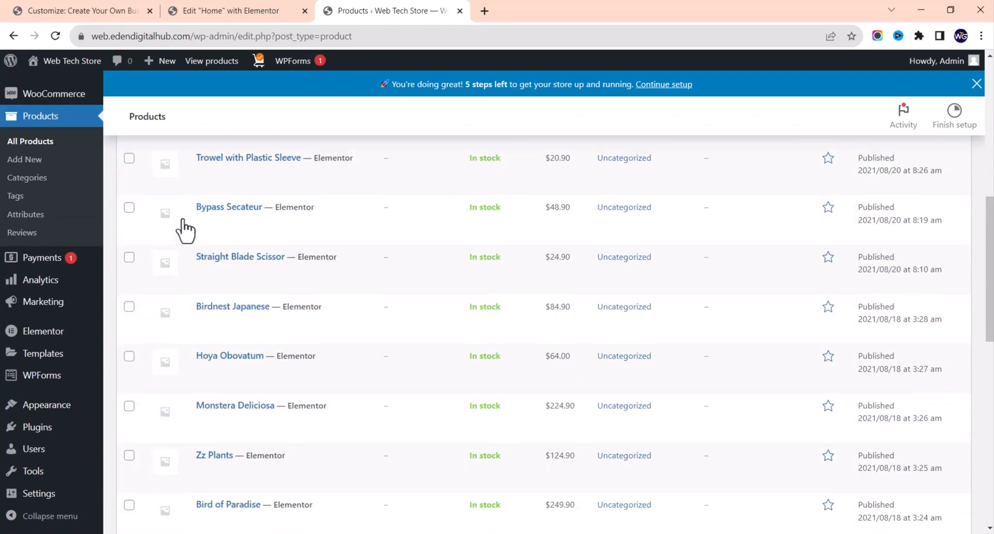
scroll(184, 231, down, 4)
scroll(184, 230, up, 4)
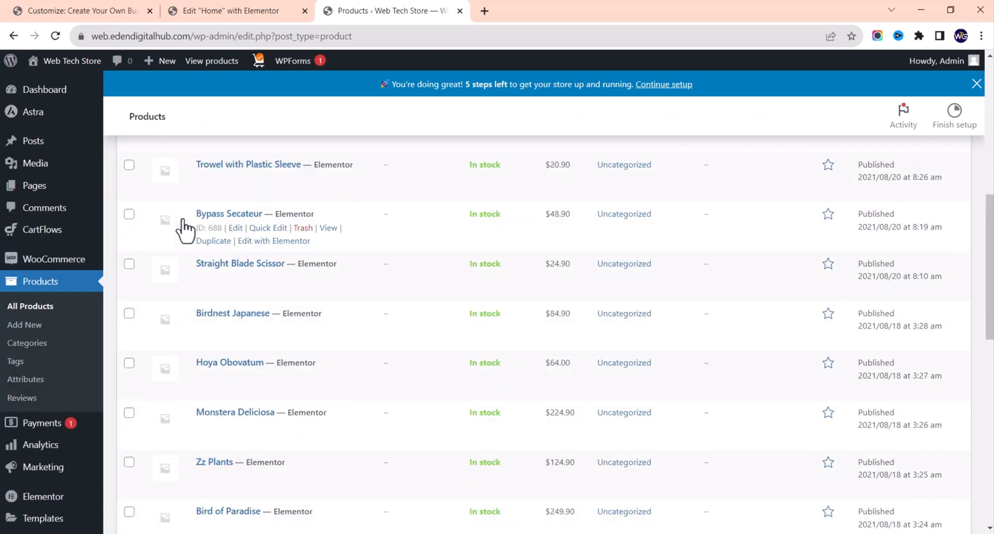
scroll(183, 230, up, 6)
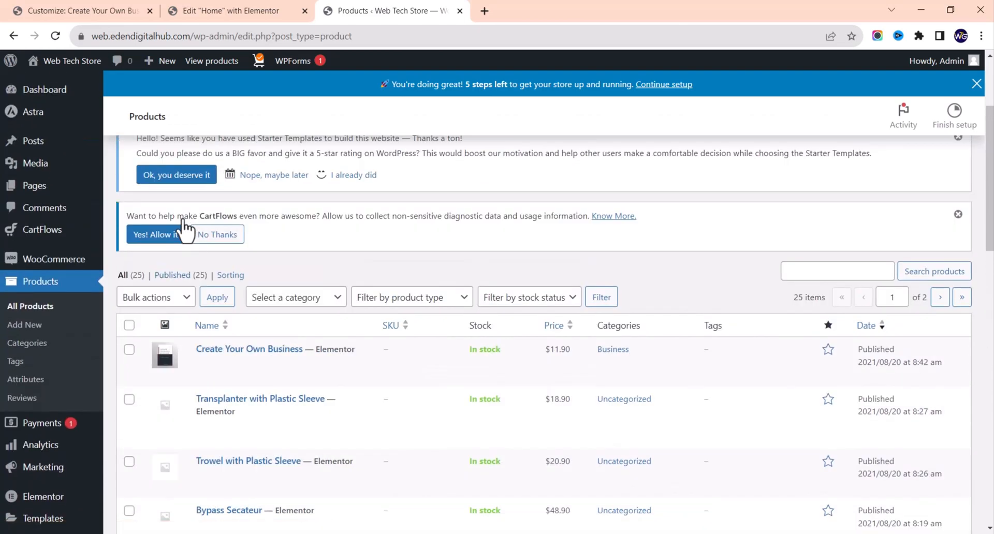
scroll(184, 229, down, 1)
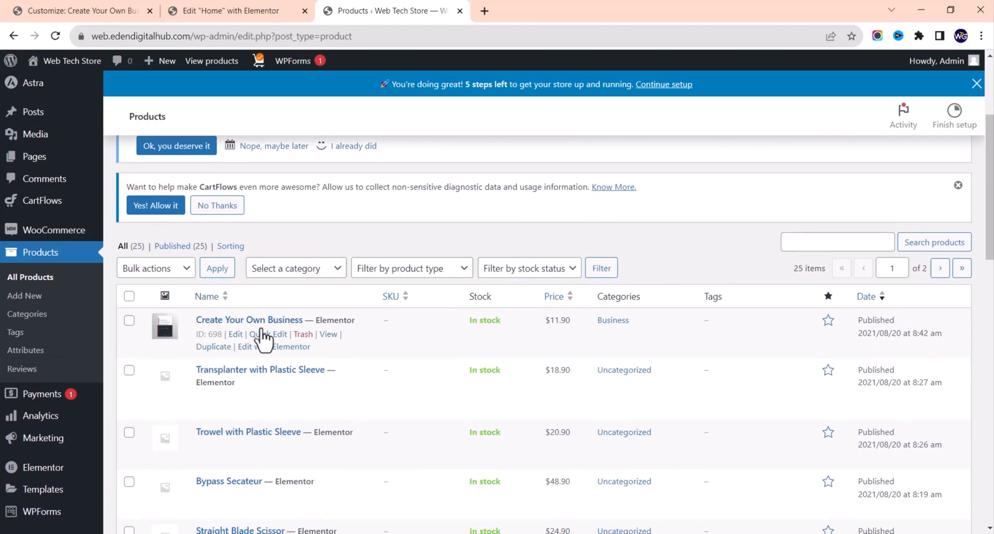
scroll(264, 339, down, 3)
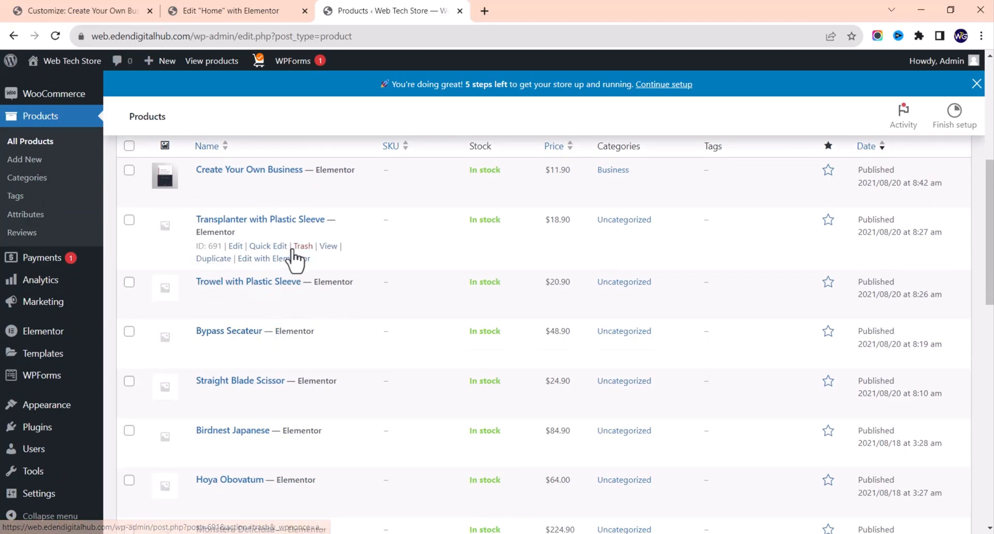
scroll(296, 260, down, 7)
scroll(295, 259, down, 6)
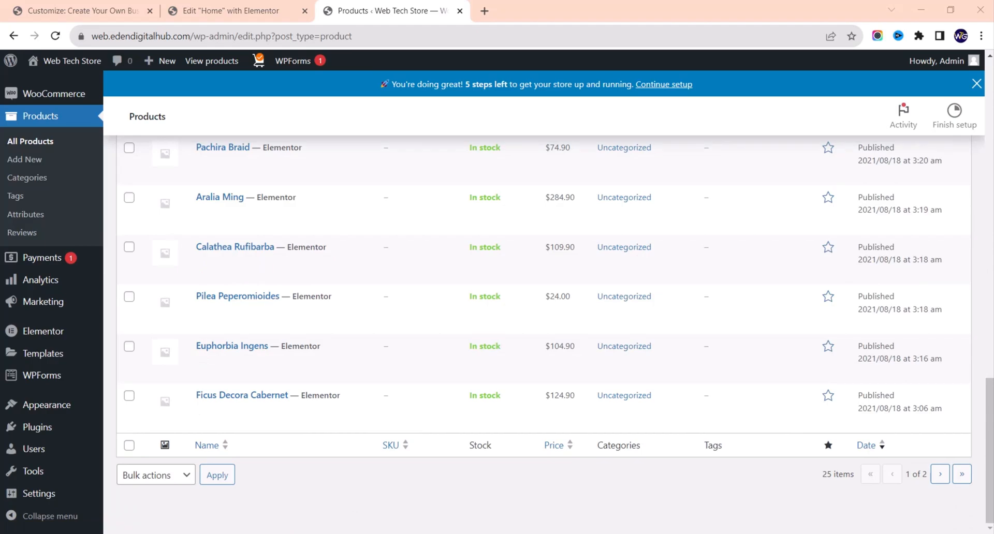
scroll(373, 262, up, 15)
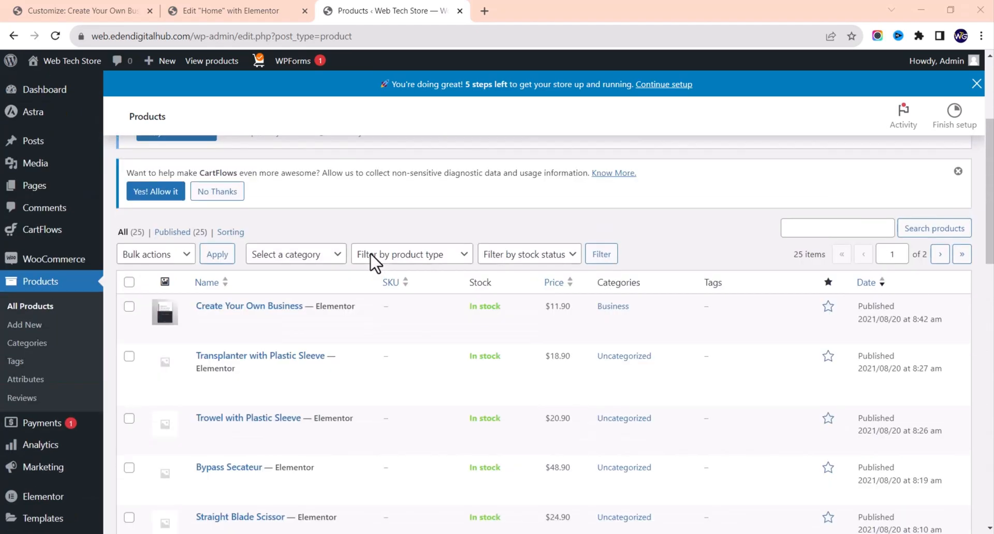
scroll(372, 262, up, 3)
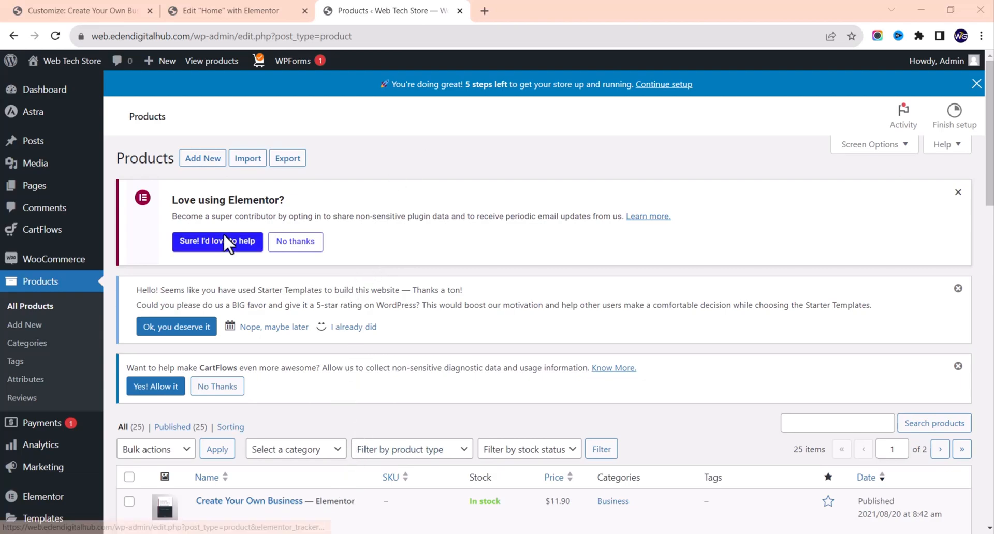
scroll(73, 426, down, 1)
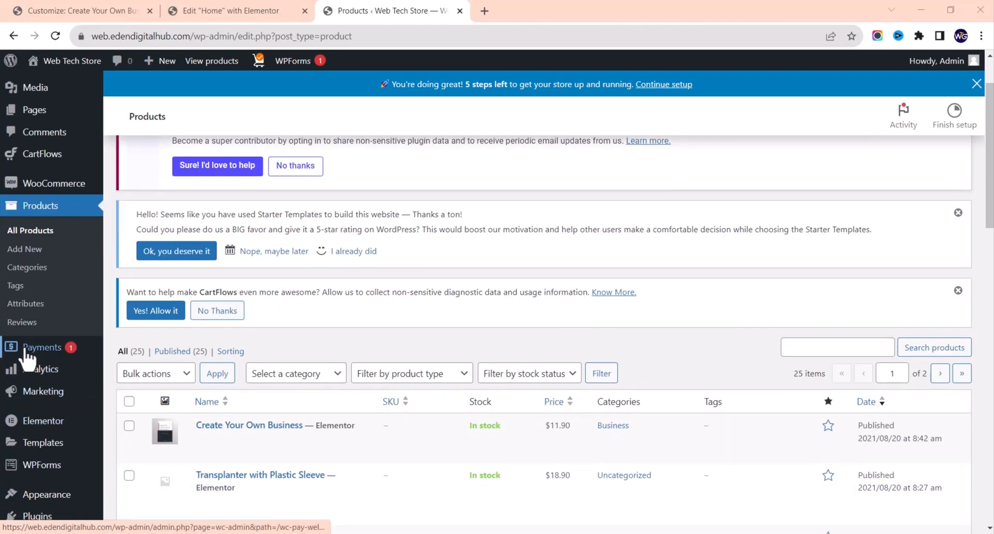
Step: Decline WooPayments on the Payments page and just dismiss it without feedback
click(26, 352)
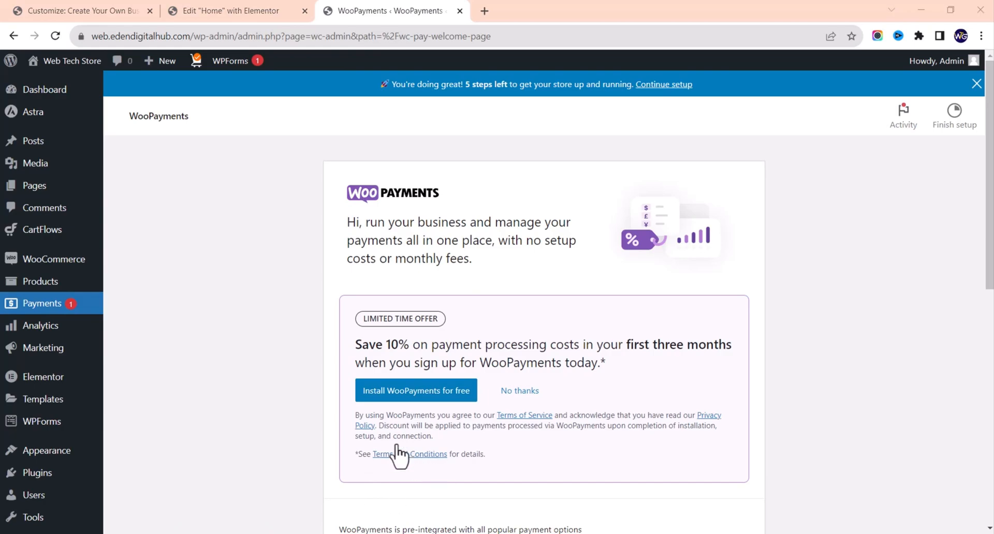
scroll(388, 430, down, 2)
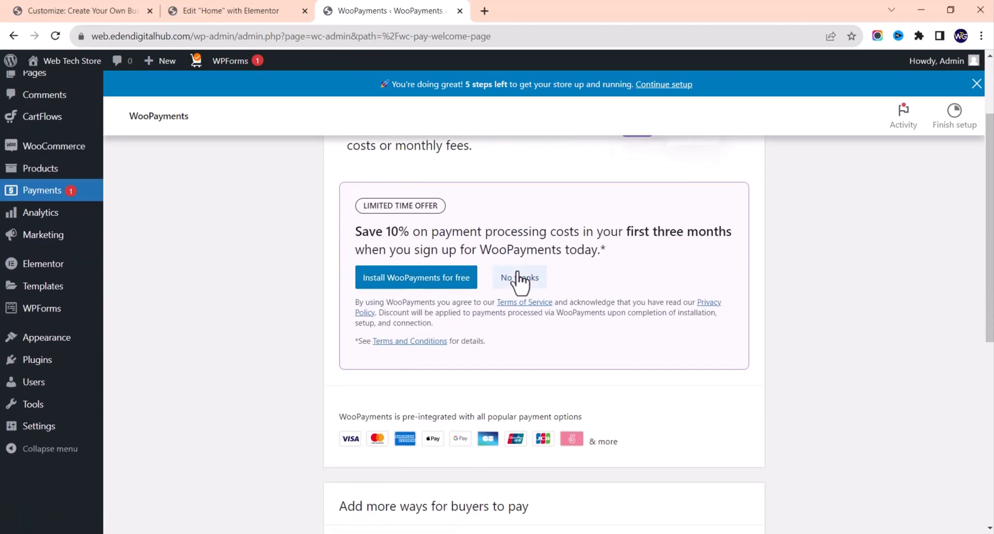
click(517, 277)
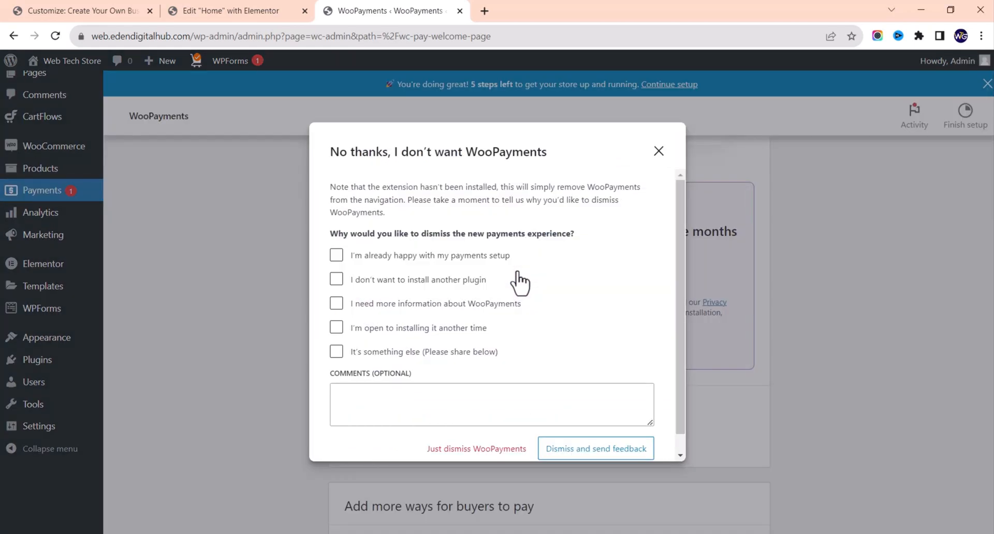
click(464, 450)
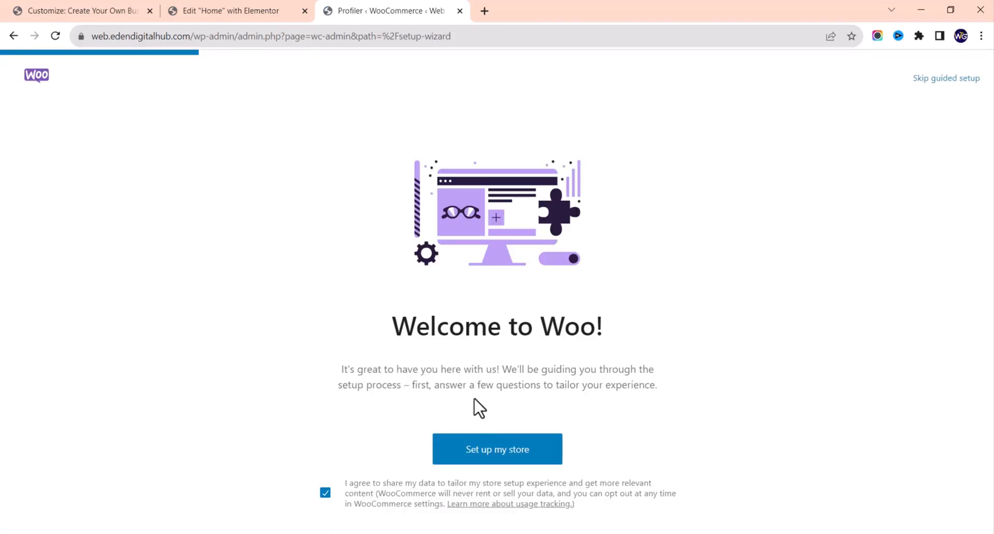
Step: Start the guided store setup as a new business located in Nigeria — Abuja
click(498, 450)
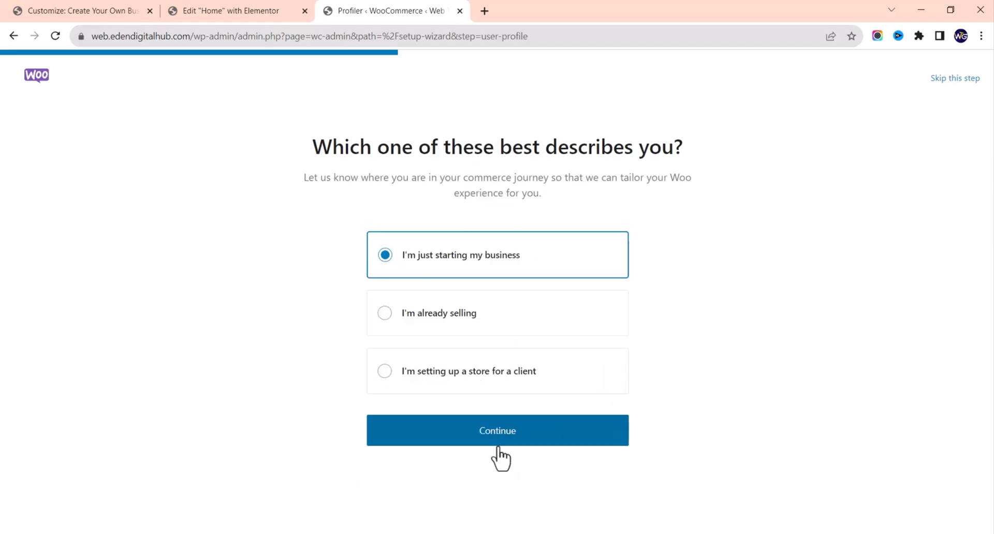
click(467, 438)
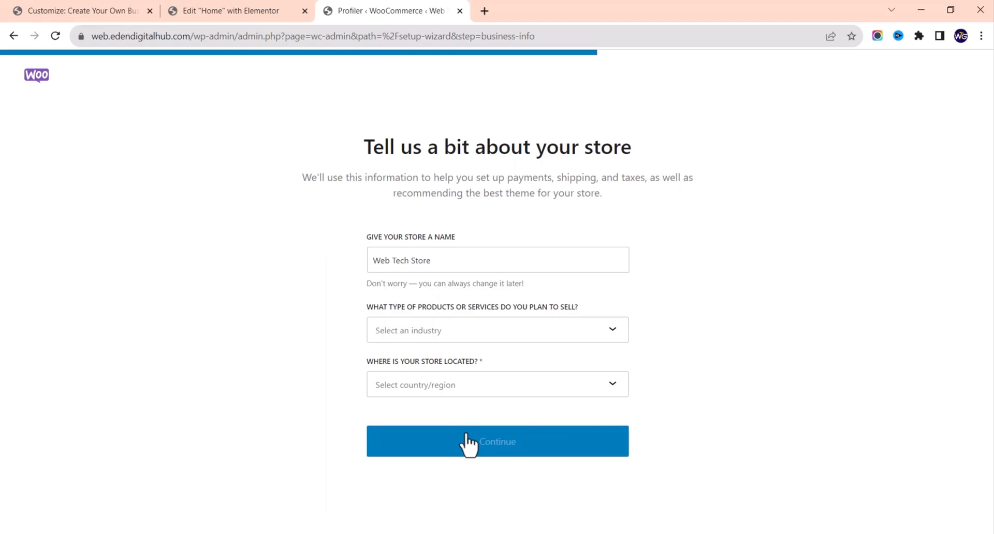
click(483, 393)
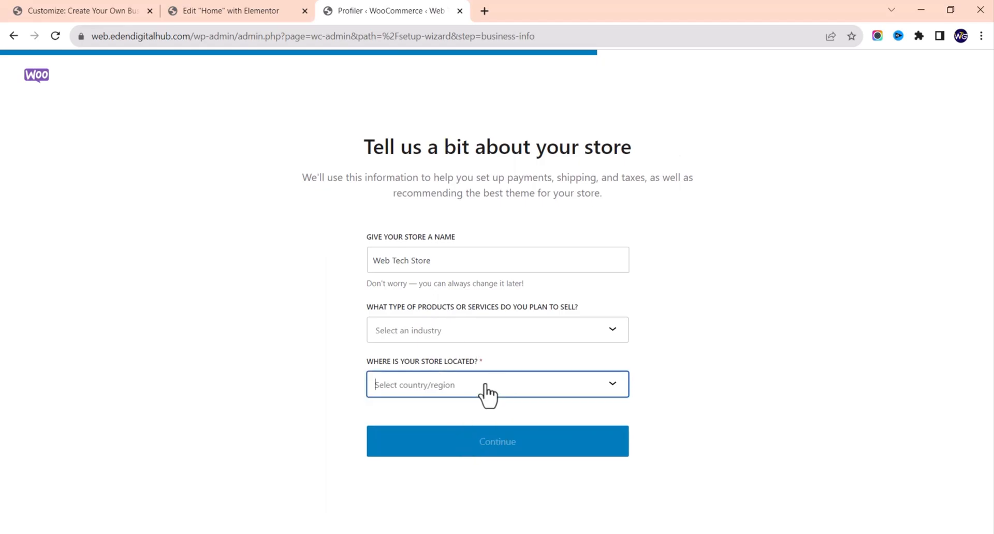
text(niger)
click(437, 465)
click(456, 441)
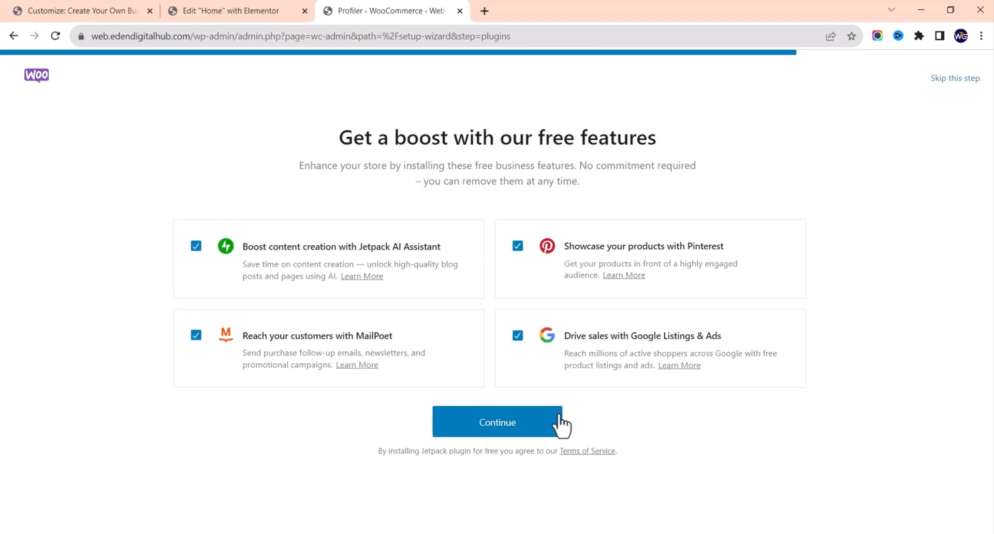
Step: Install the four free features and reach the Jetpack 'One last step!' connection page
click(557, 420)
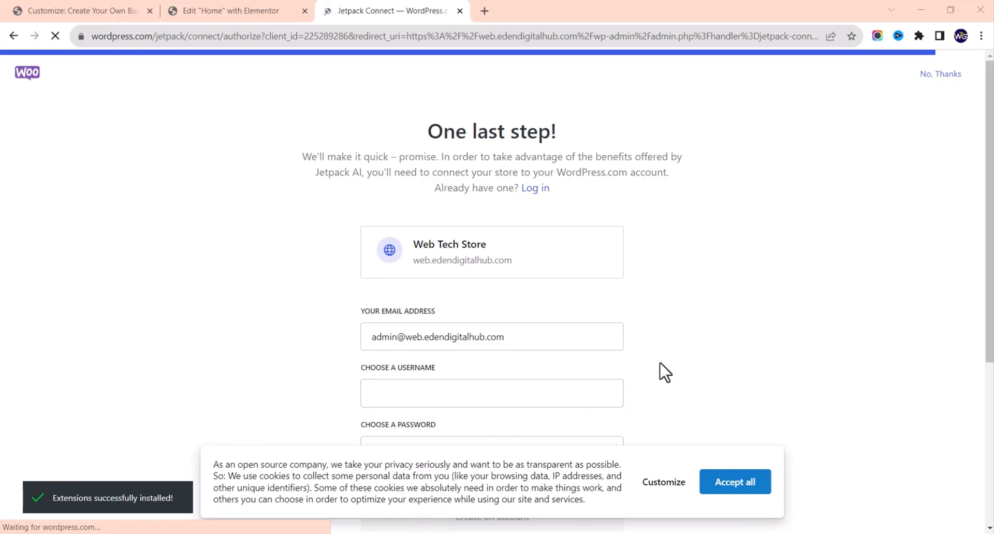
scroll(647, 344, down, 5)
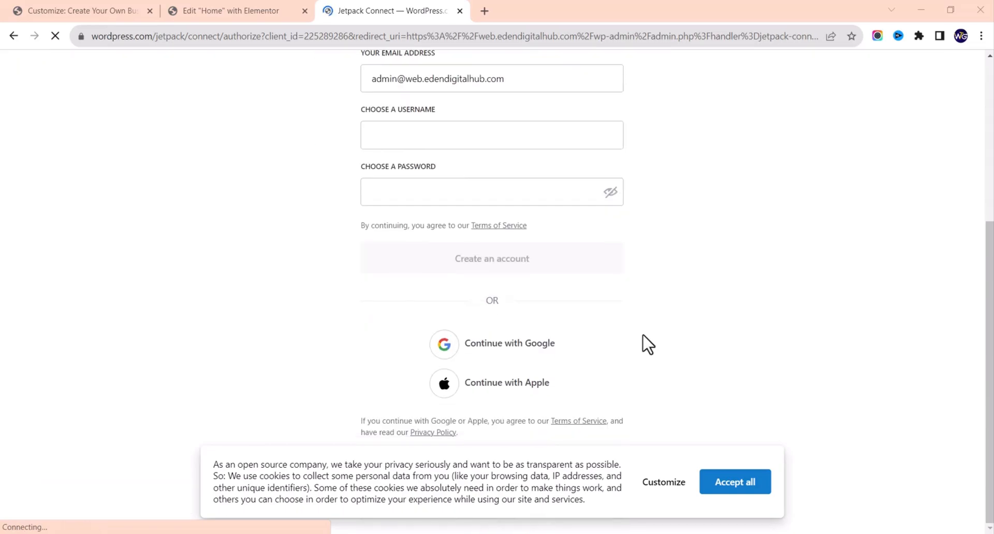
scroll(647, 345, up, 3)
scroll(647, 344, up, 2)
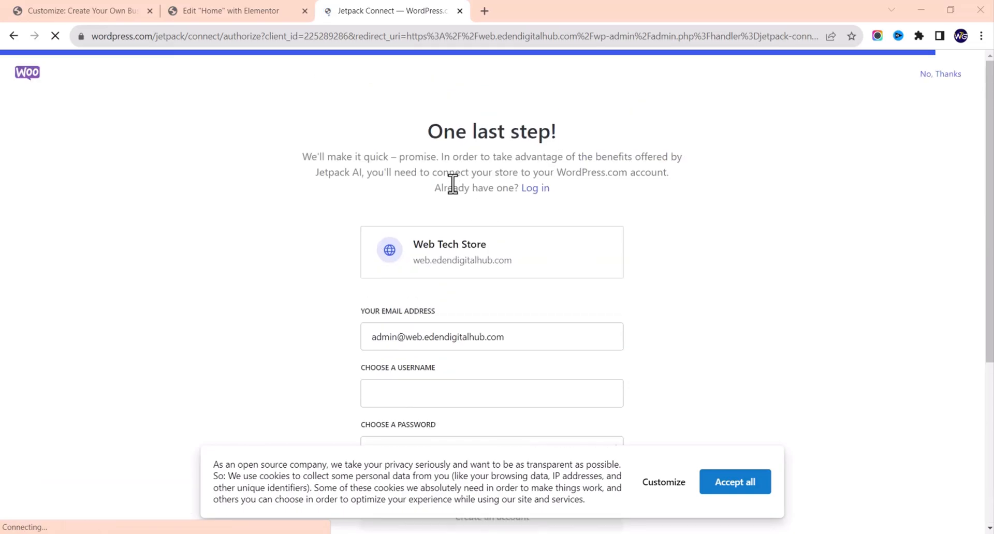
Step: Open the site's wp-admin Dashboard in a new browser tab
click(484, 10)
text(we)
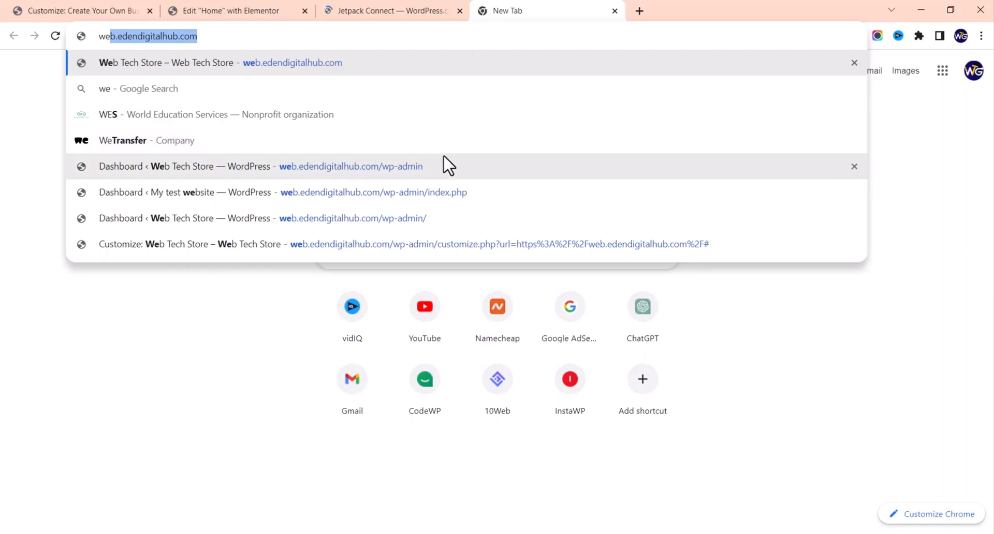
click(448, 166)
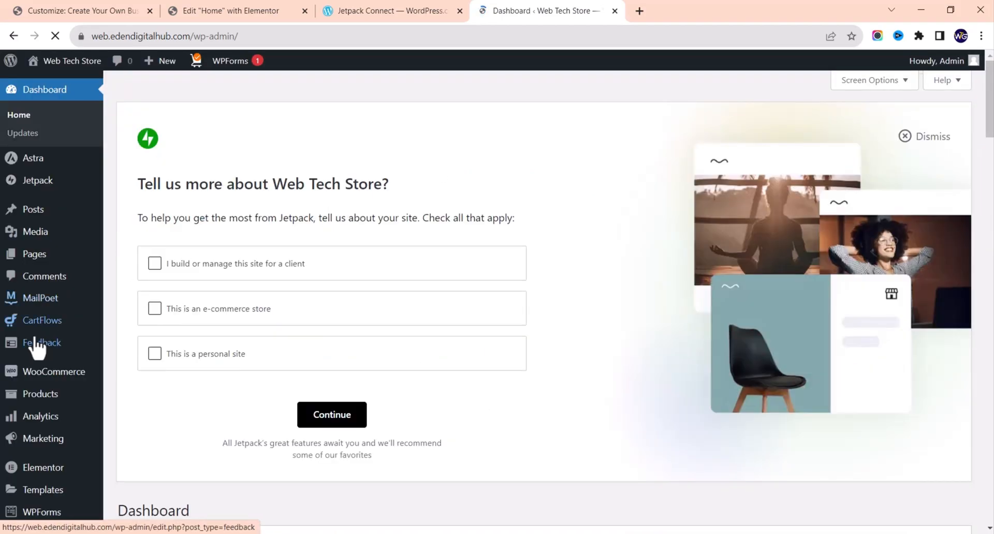
Step: Review WooCommerce Home, then open its General settings showing Nigeria — Abuja
scroll(47, 266, down, 5)
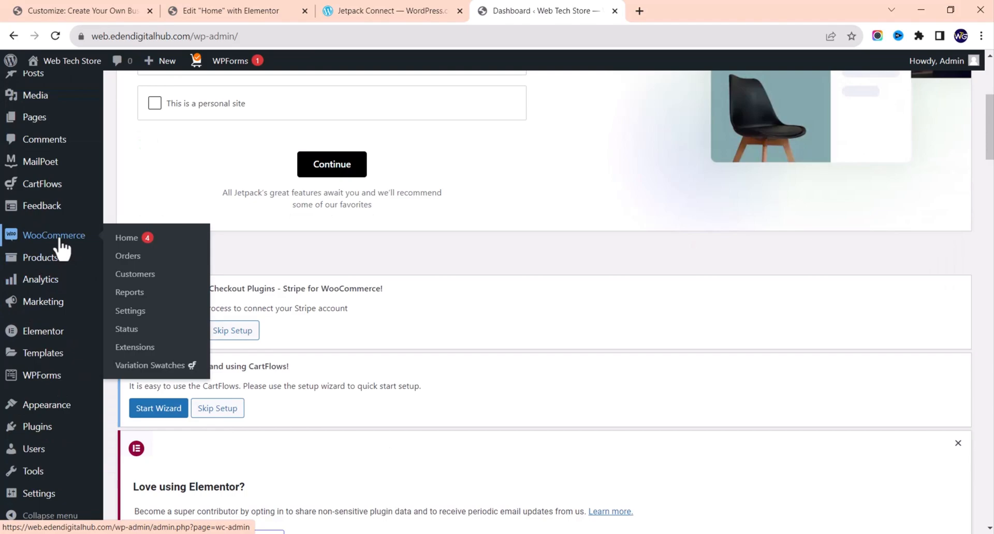
click(54, 236)
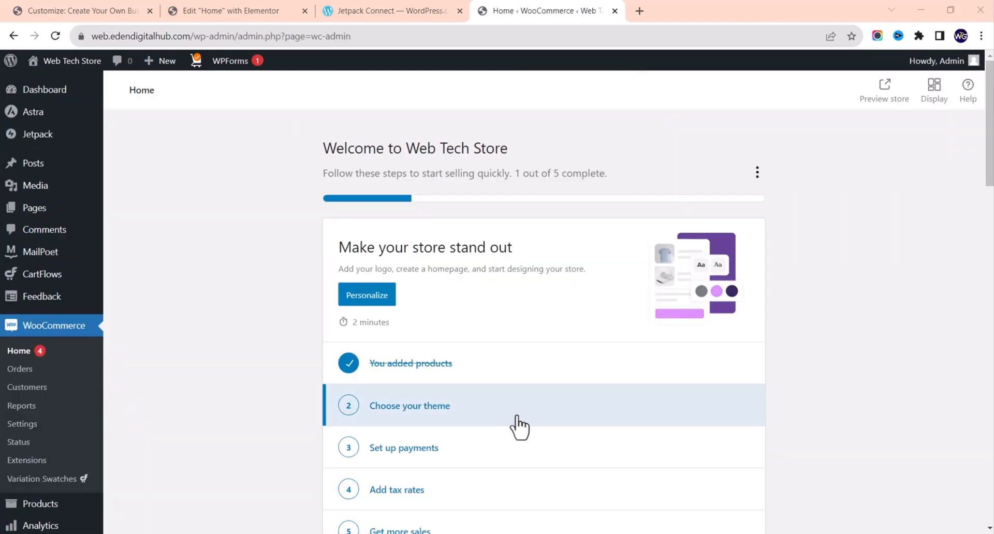
scroll(520, 427, down, 3)
scroll(517, 424, up, 2)
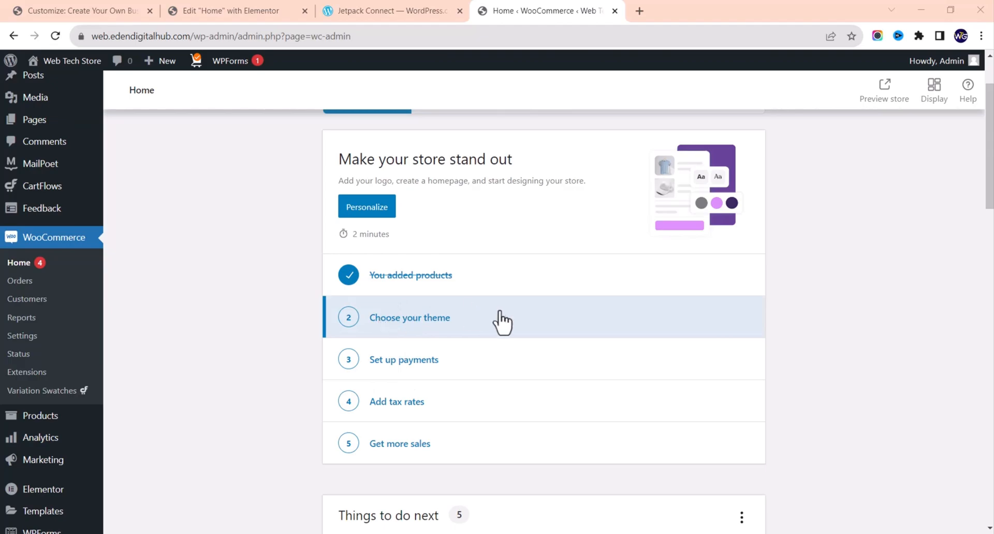
scroll(498, 321, down, 5)
scroll(502, 324, down, 10)
scroll(502, 323, up, 11)
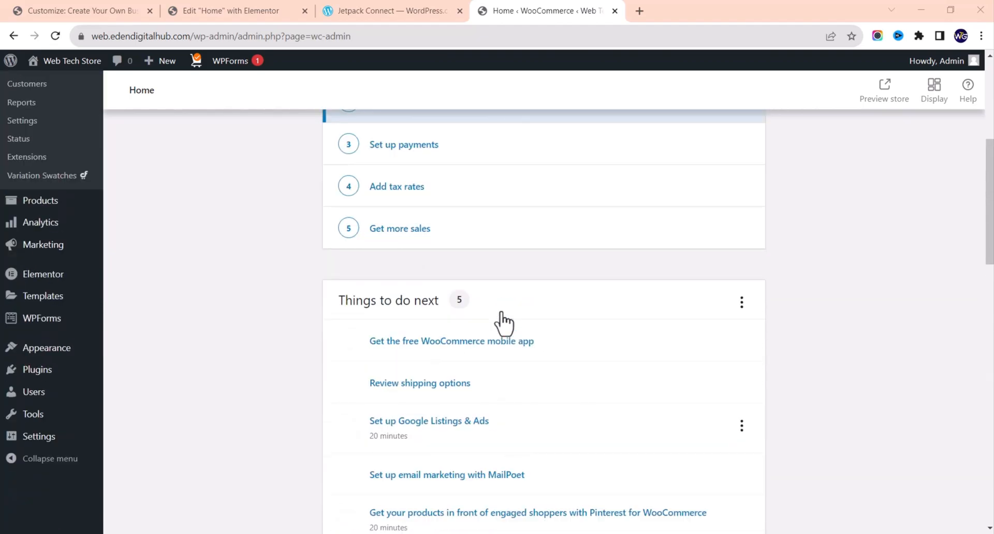
scroll(502, 324, up, 2)
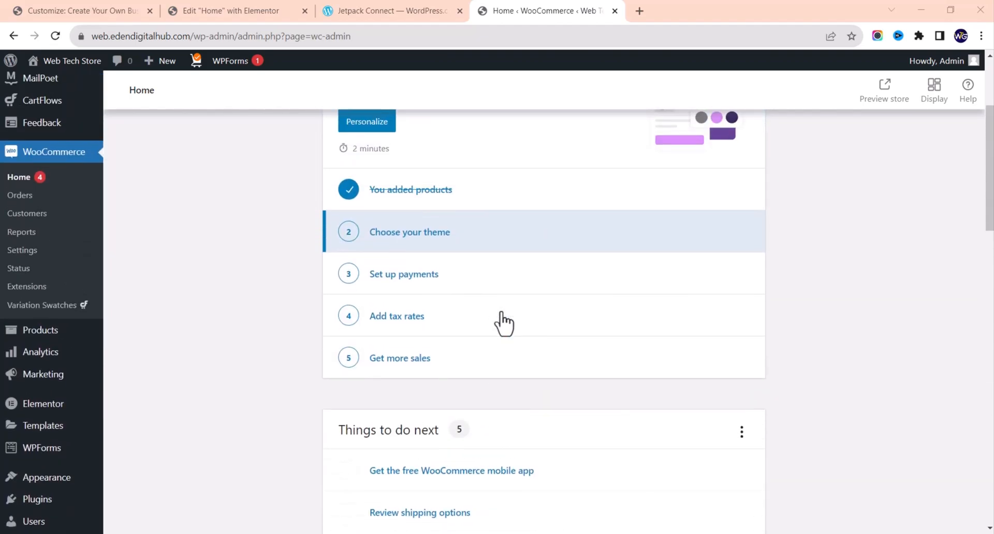
click(35, 266)
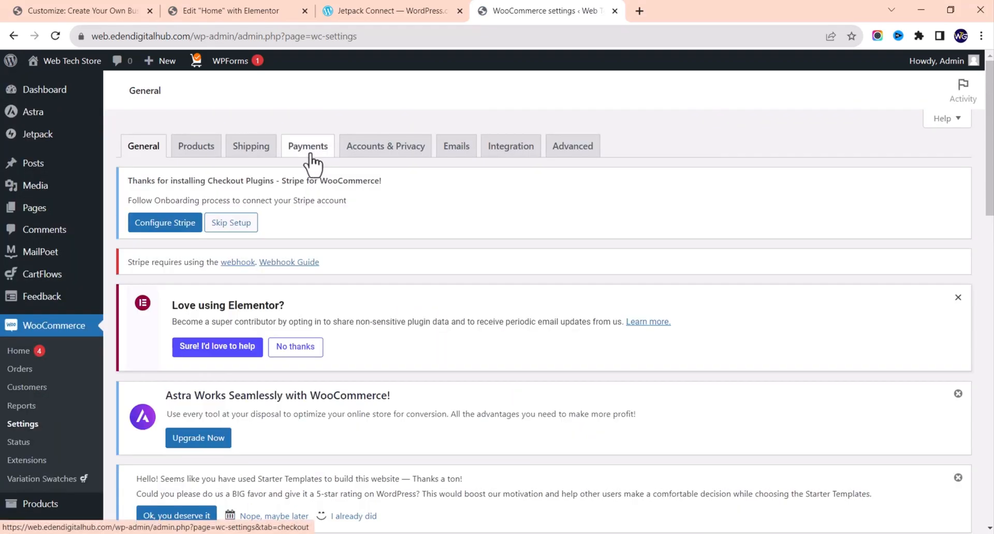
click(309, 151)
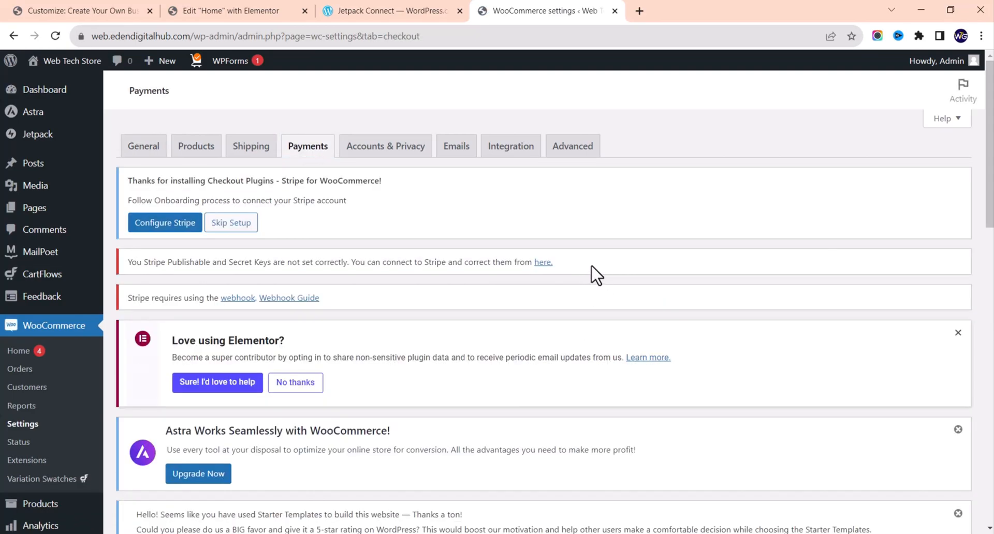
scroll(595, 277, down, 2)
scroll(595, 274, down, 7)
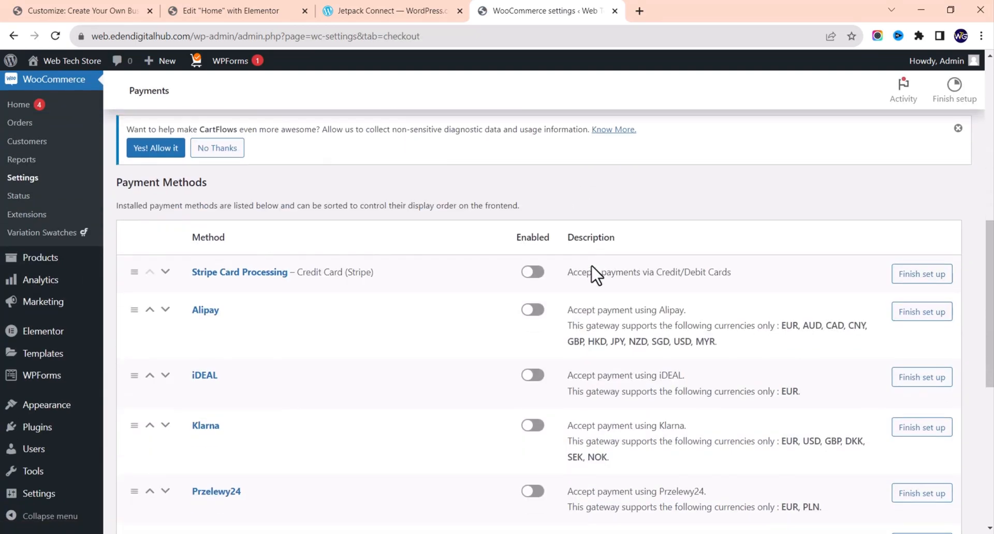
scroll(595, 275, down, 1)
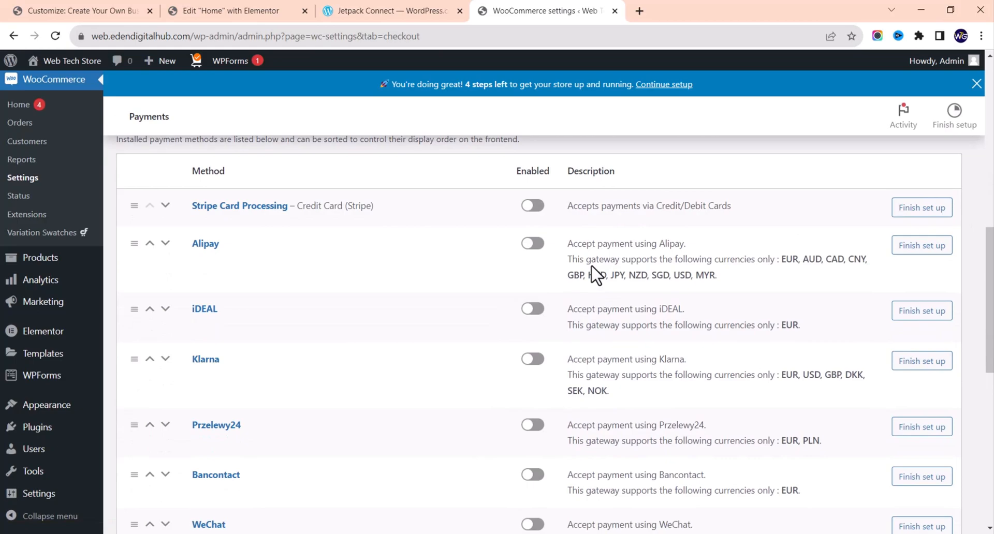
scroll(596, 275, up, 1)
scroll(595, 275, down, 1)
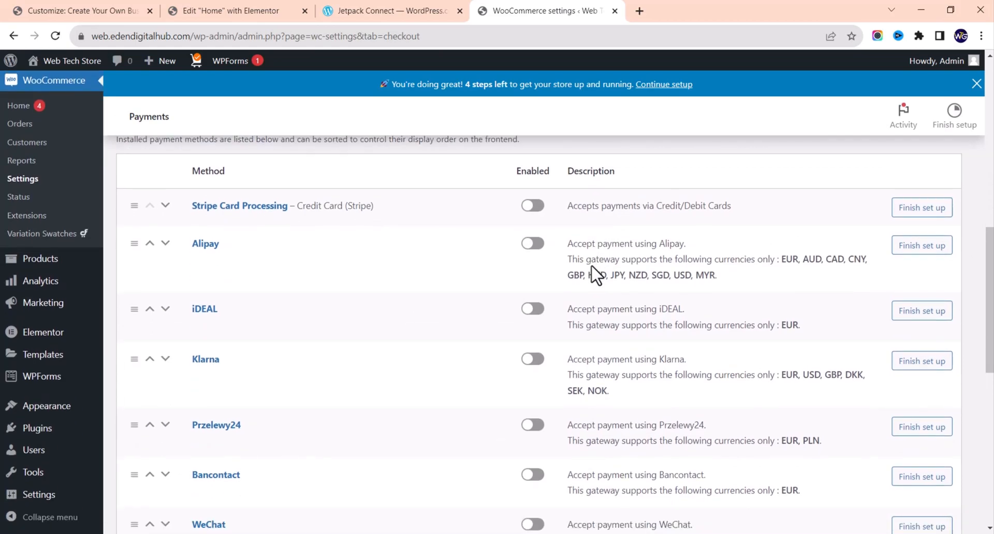
scroll(597, 274, up, 1)
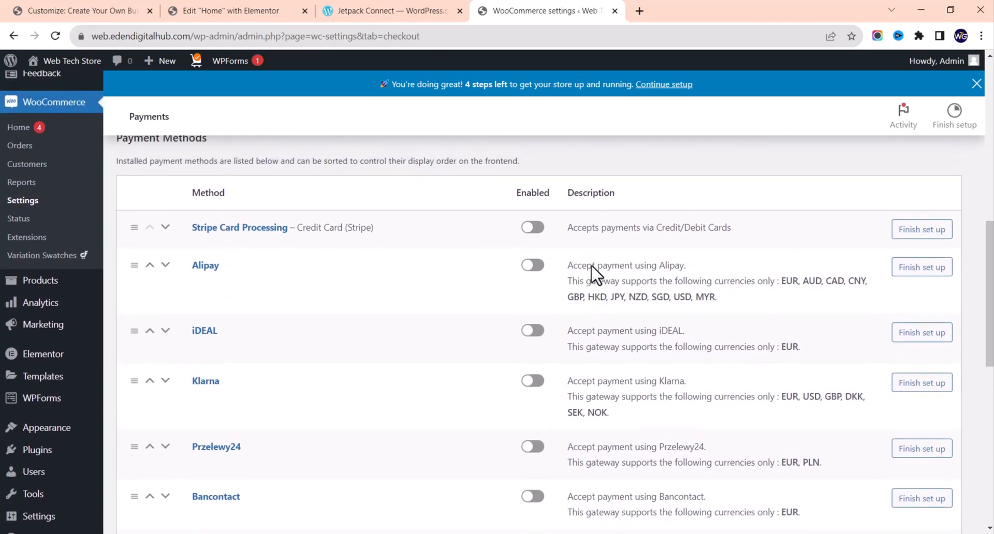
scroll(595, 275, down, 10)
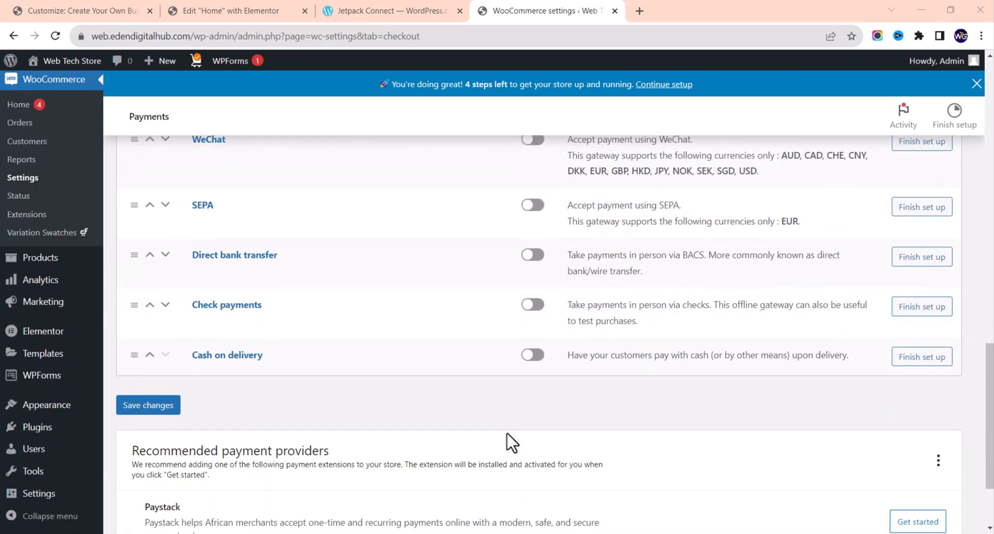
scroll(512, 443, down, 1)
scroll(510, 440, up, 1)
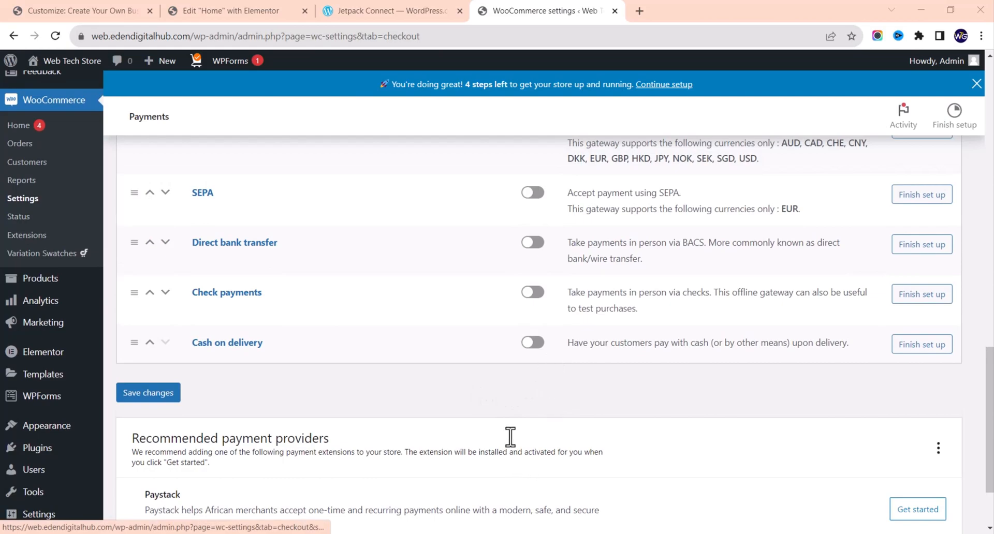
scroll(395, 372, down, 2)
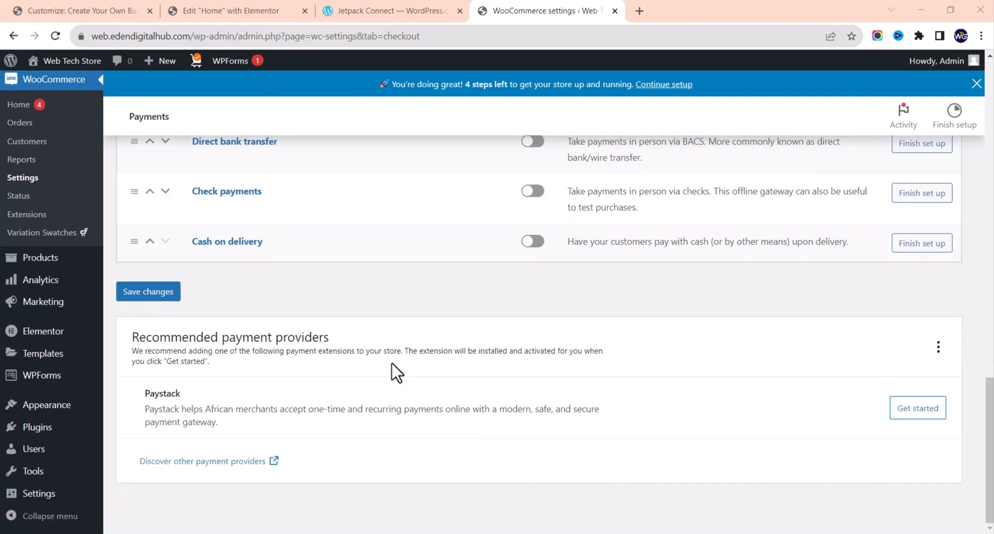
scroll(396, 373, up, 7)
scroll(397, 372, up, 5)
scroll(350, 362, down, 6)
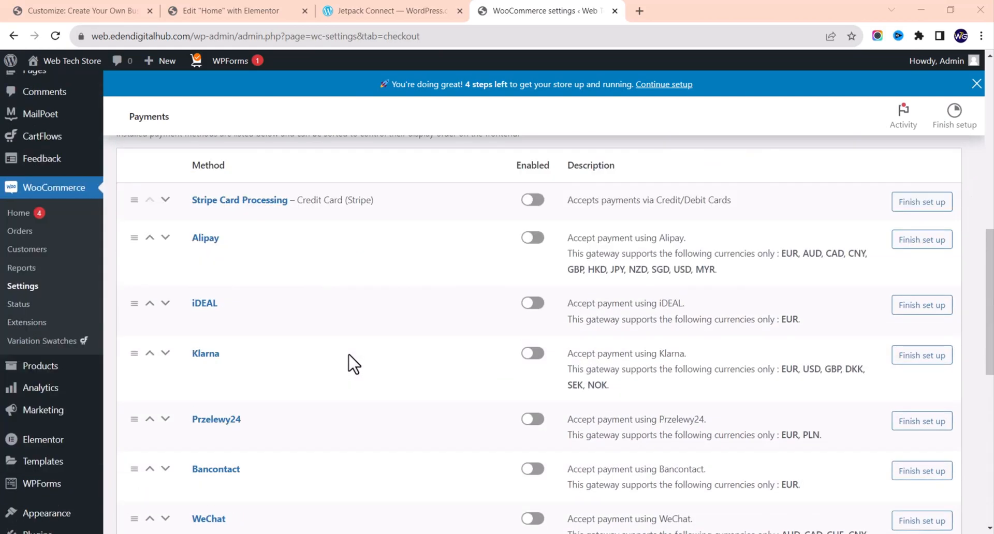
scroll(350, 364, down, 4)
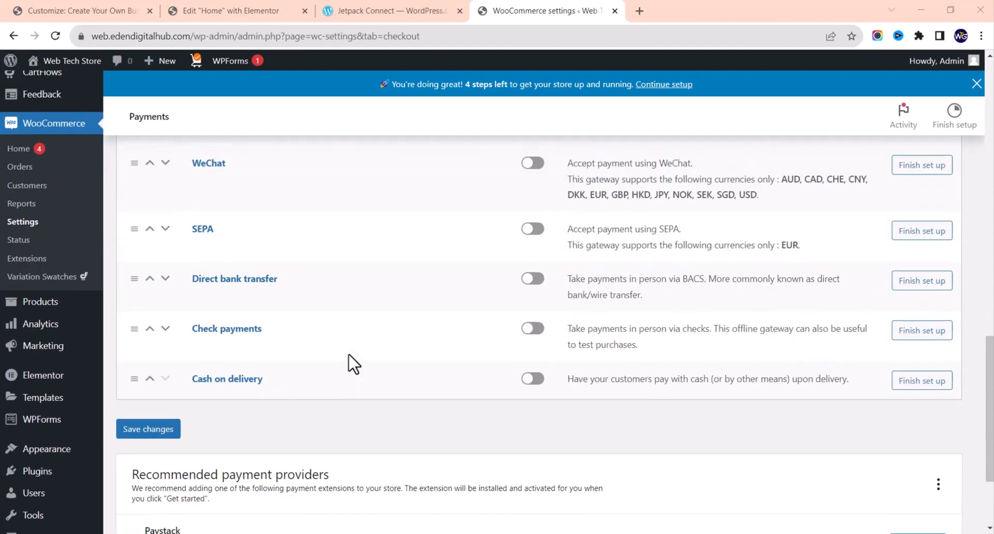
scroll(350, 364, up, 7)
scroll(354, 363, up, 2)
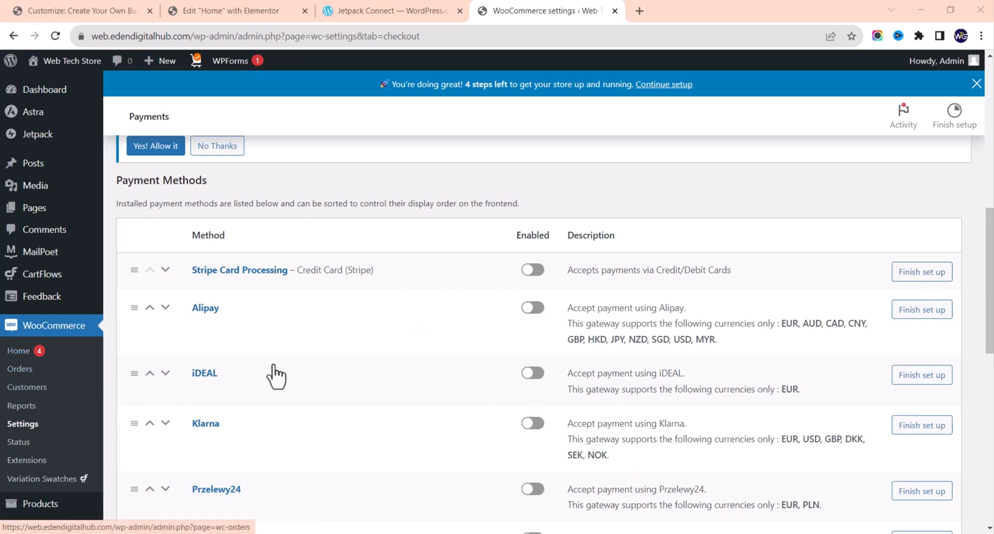
scroll(310, 375, down, 7)
scroll(311, 375, down, 3)
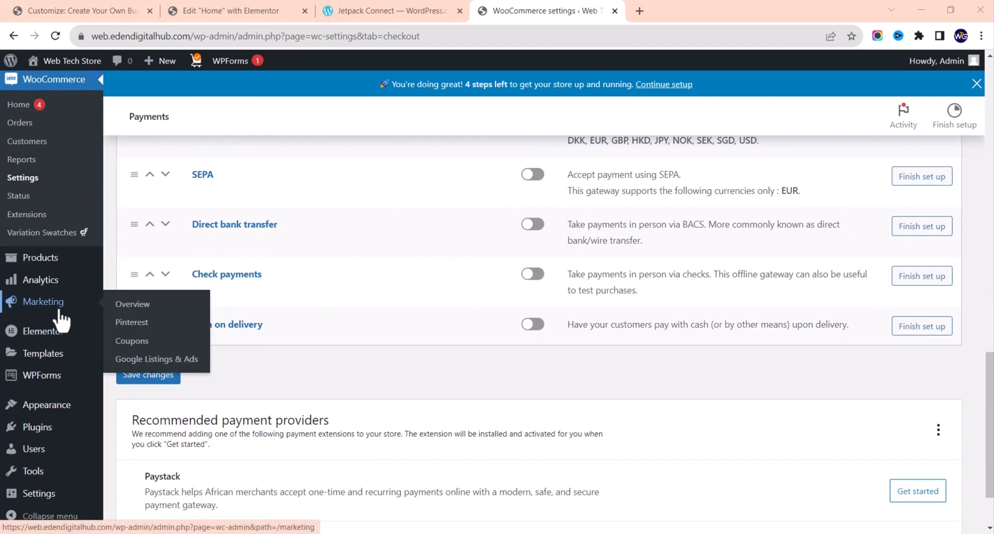
scroll(62, 426, down, 1)
mouse_move(47, 437)
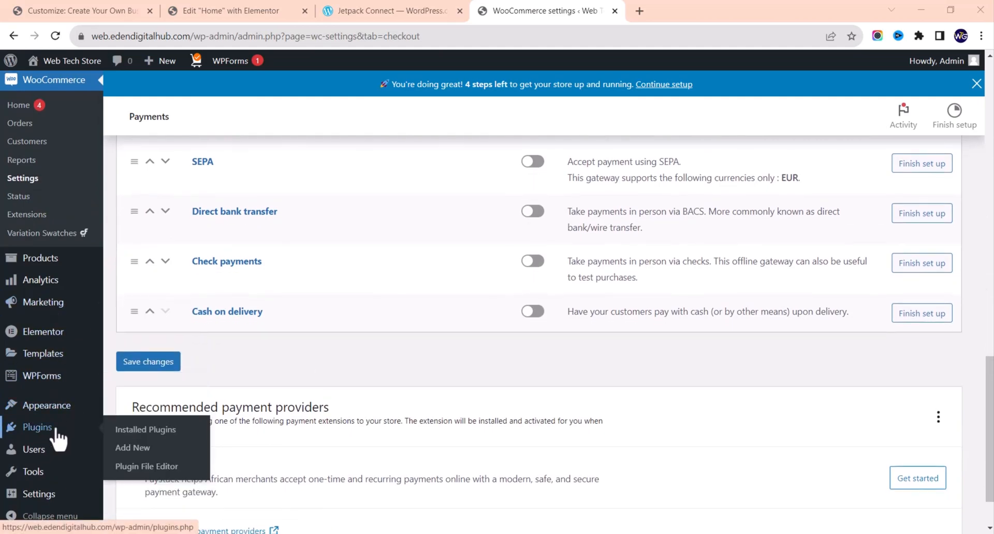
Step: Search Add Plugins for 'payPAL' and browse the results led by WooCommerce PayPal Payments
click(132, 448)
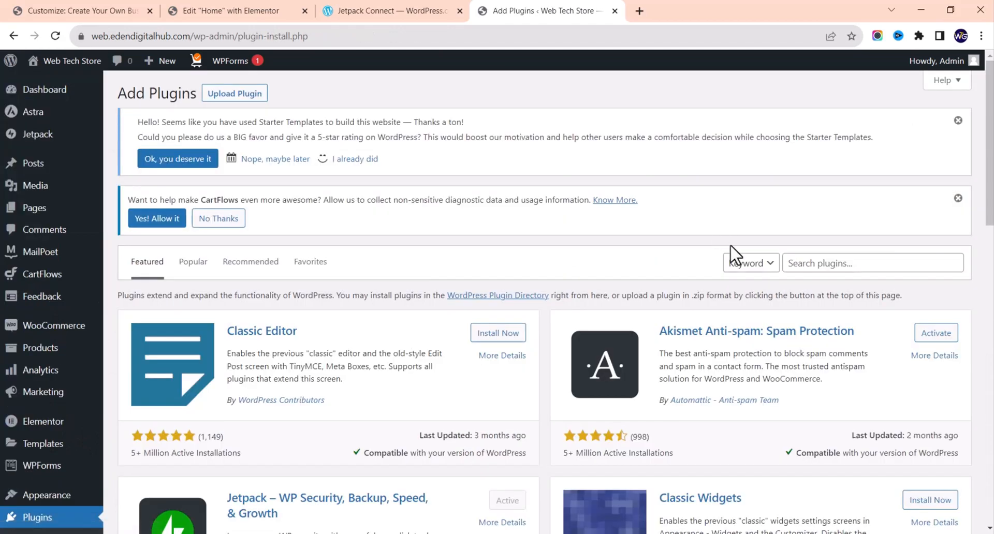
click(845, 260)
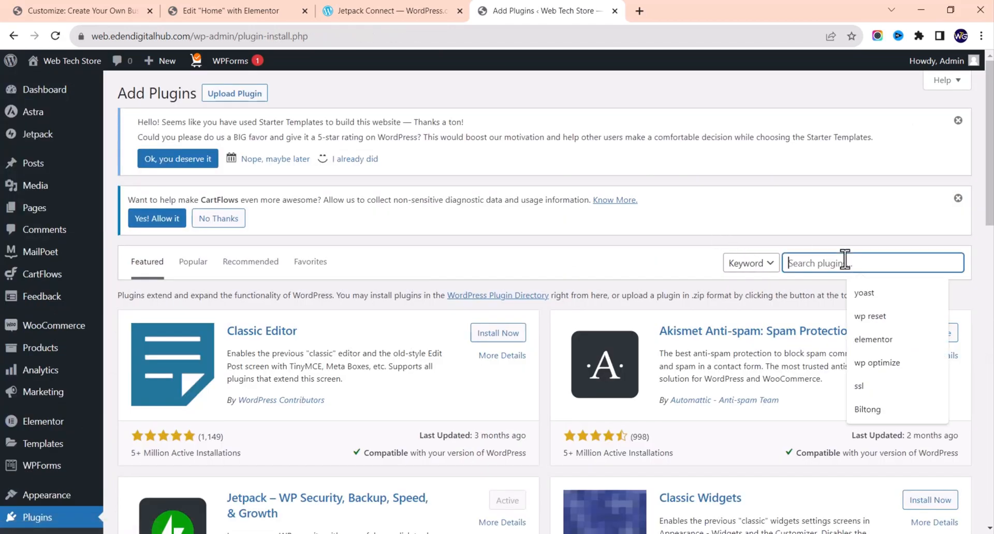
text(payp)
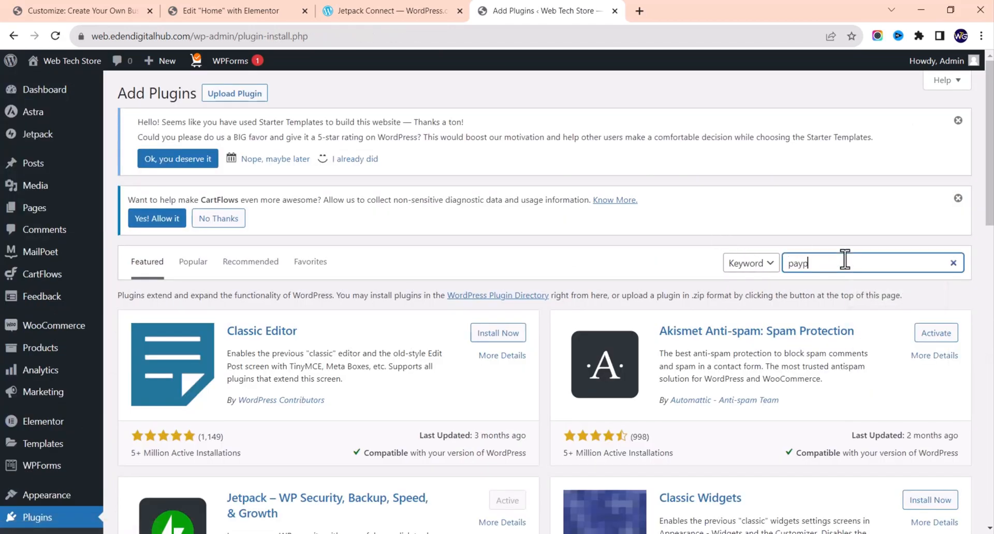
text(PAL)
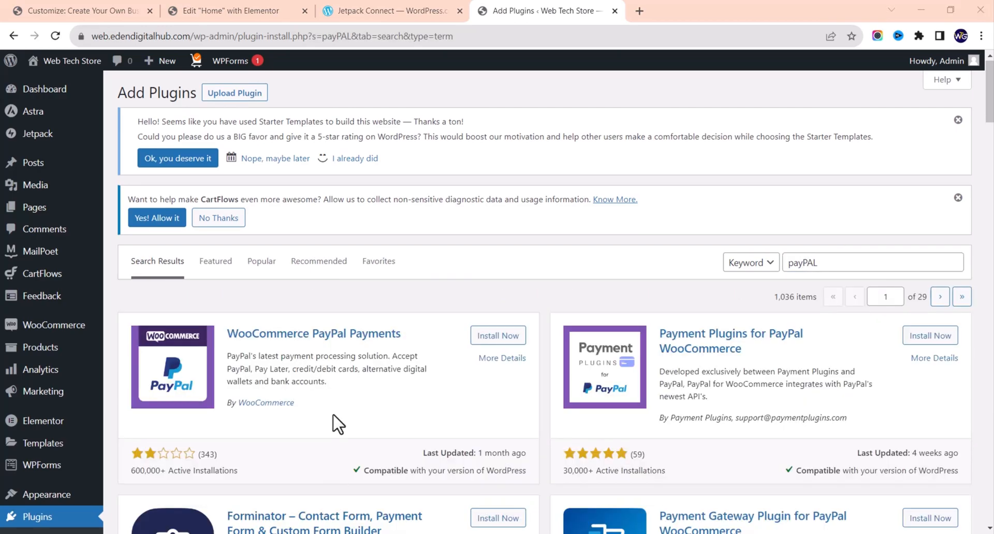
scroll(337, 424, down, 2)
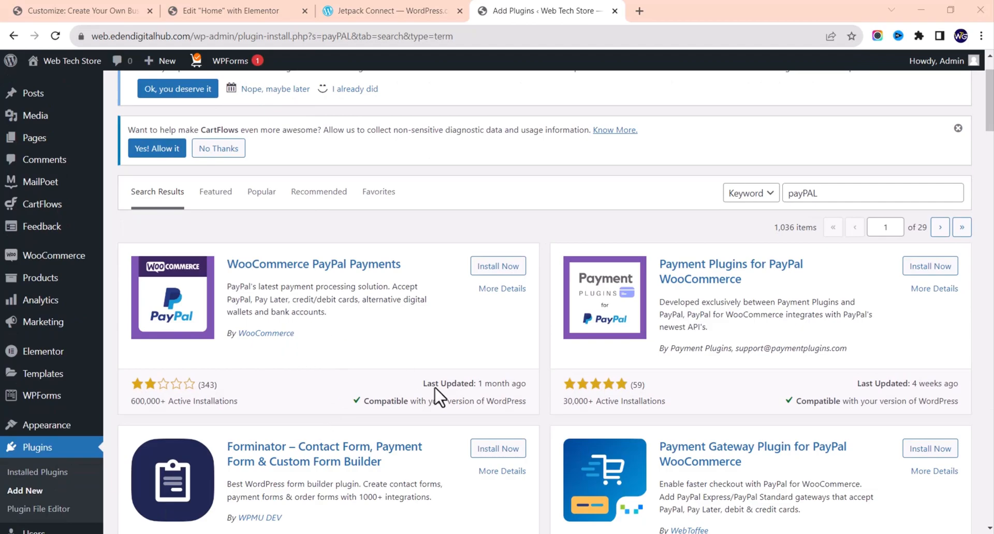
scroll(481, 429, down, 6)
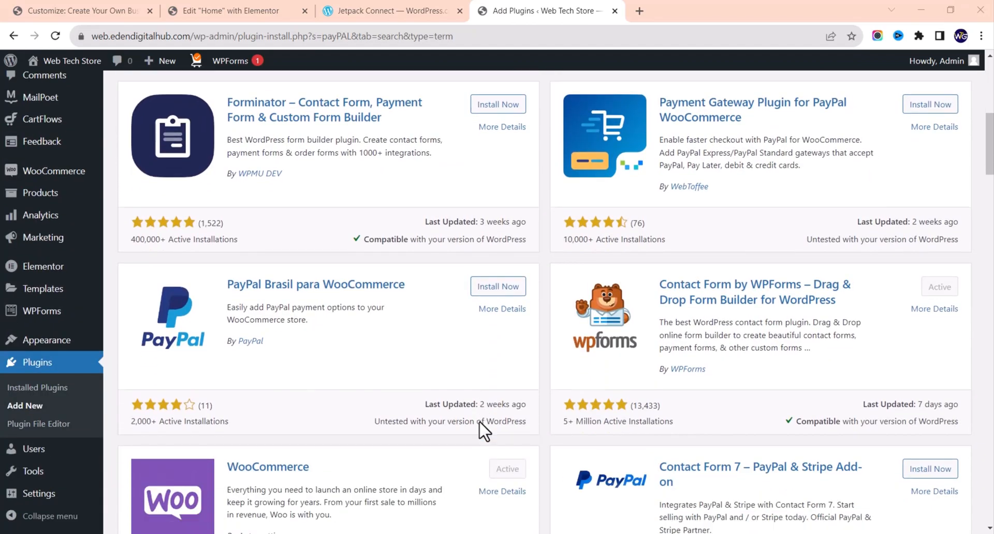
scroll(482, 429, up, 8)
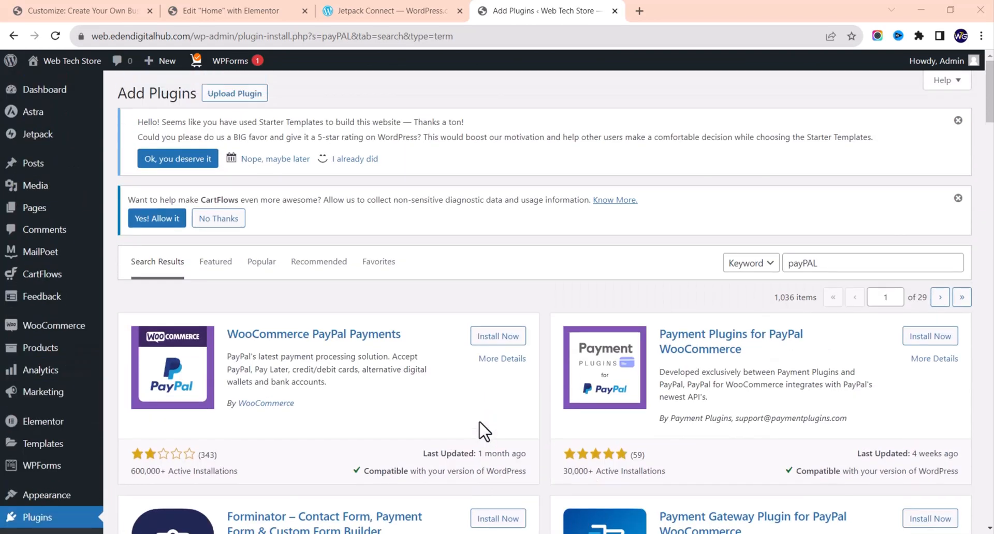
scroll(313, 488, down, 1)
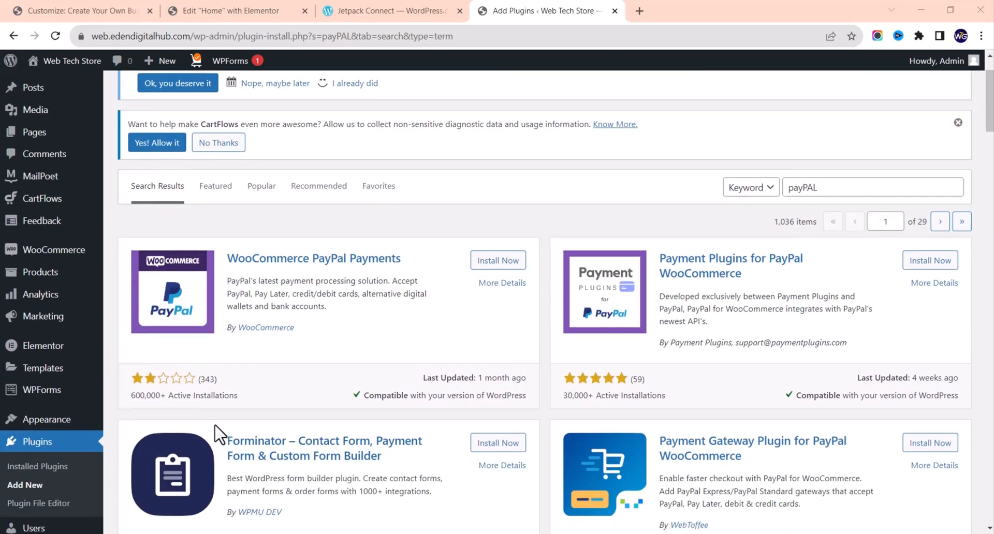
scroll(240, 397, down, 5)
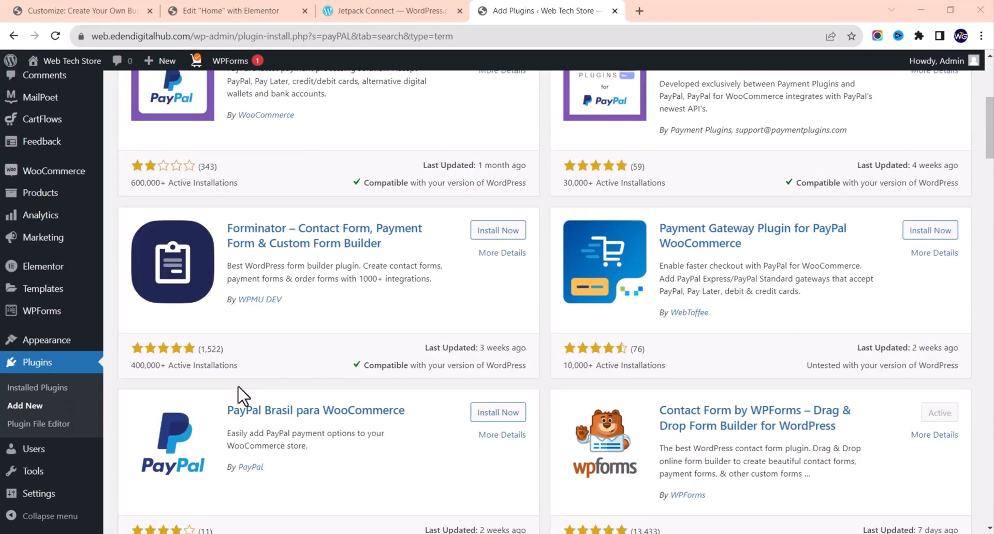
scroll(239, 396, up, 4)
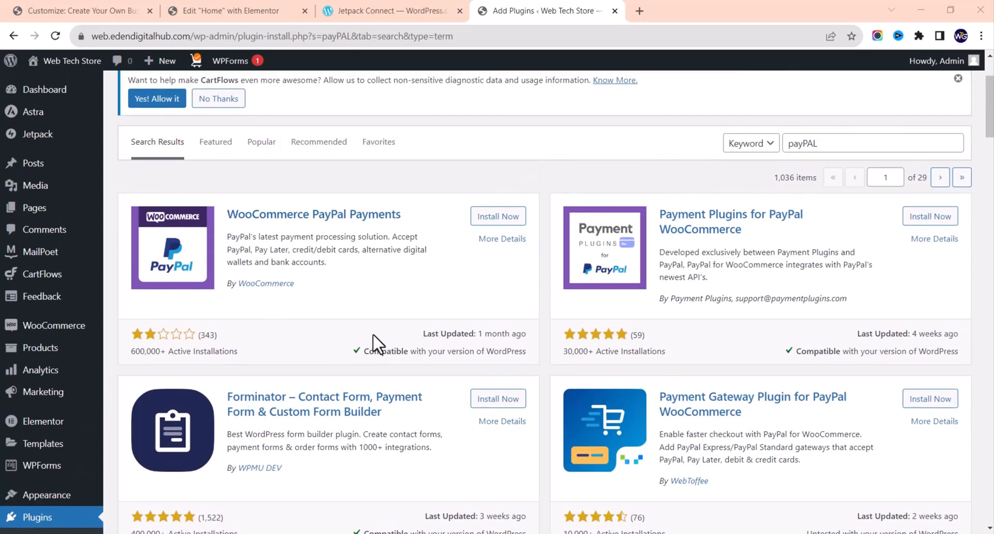
scroll(774, 295, up, 1)
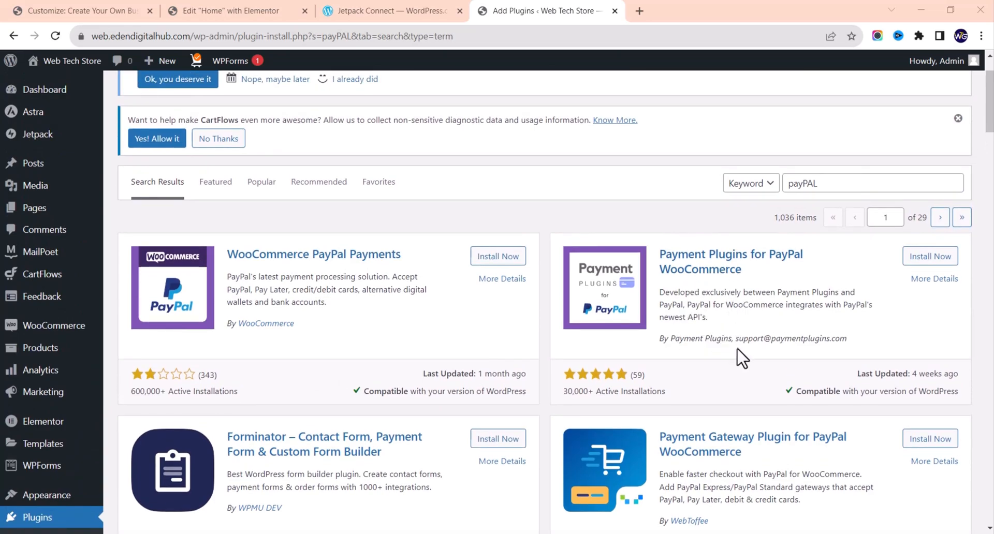
Step: Install and activate Payment Plugins for PayPal WooCommerce, then dismiss its welcome tips
click(924, 262)
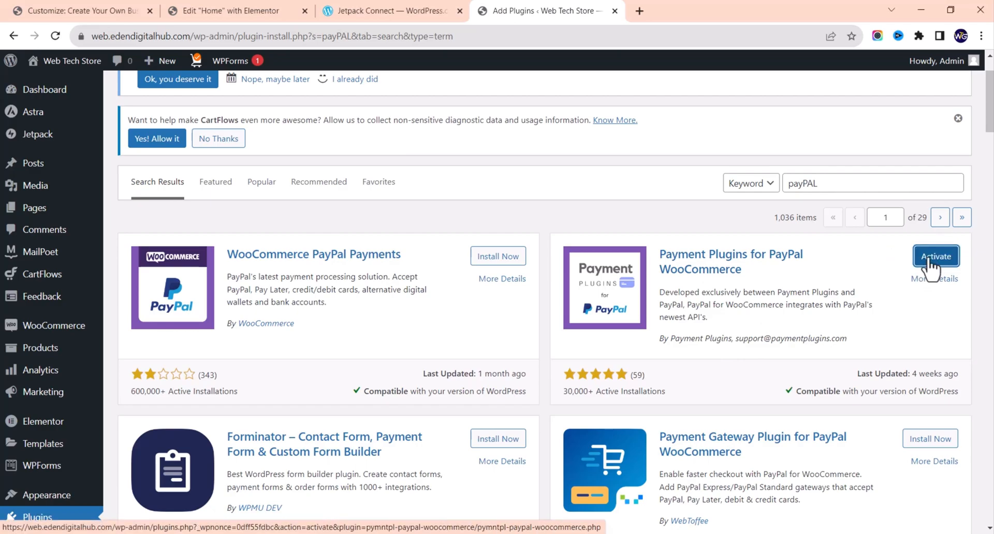
click(932, 258)
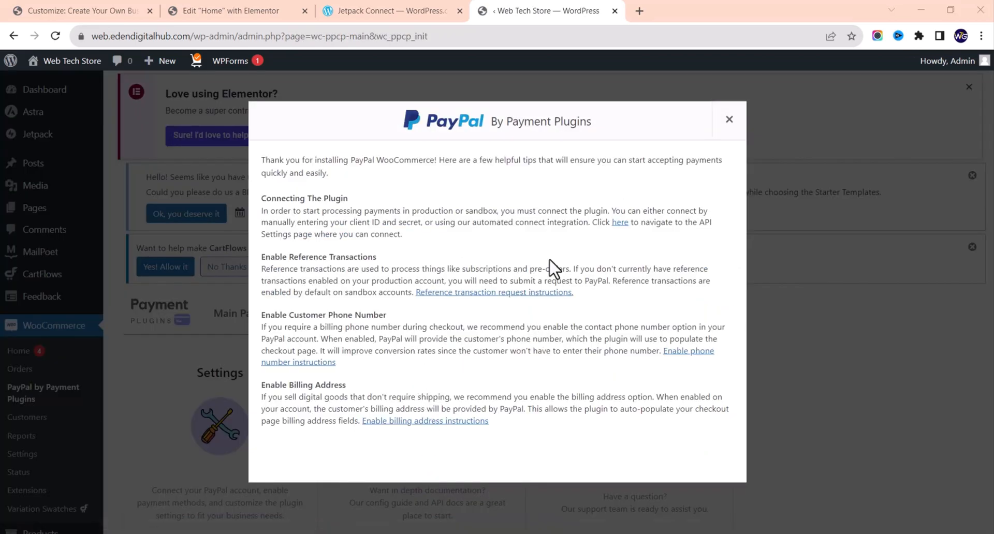
click(729, 119)
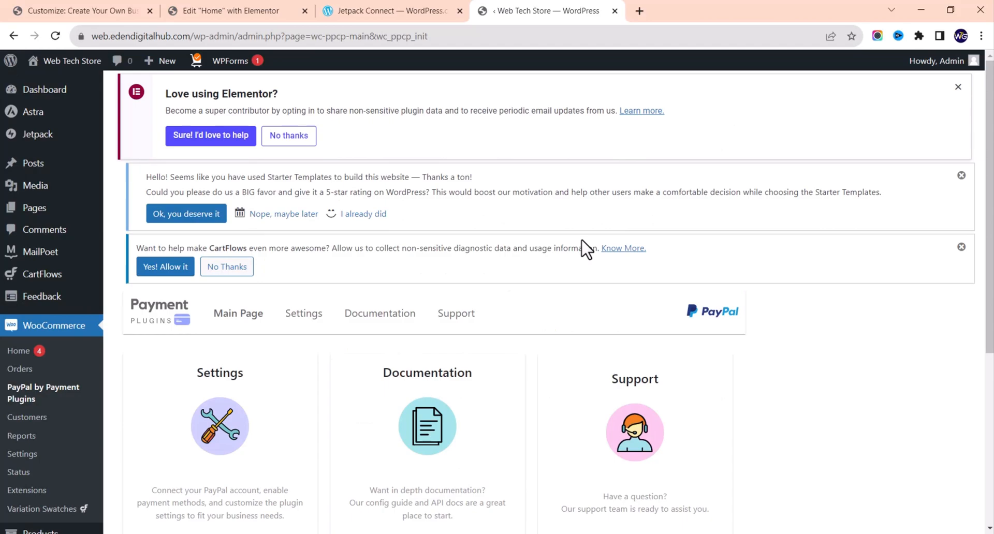
scroll(523, 326, down, 5)
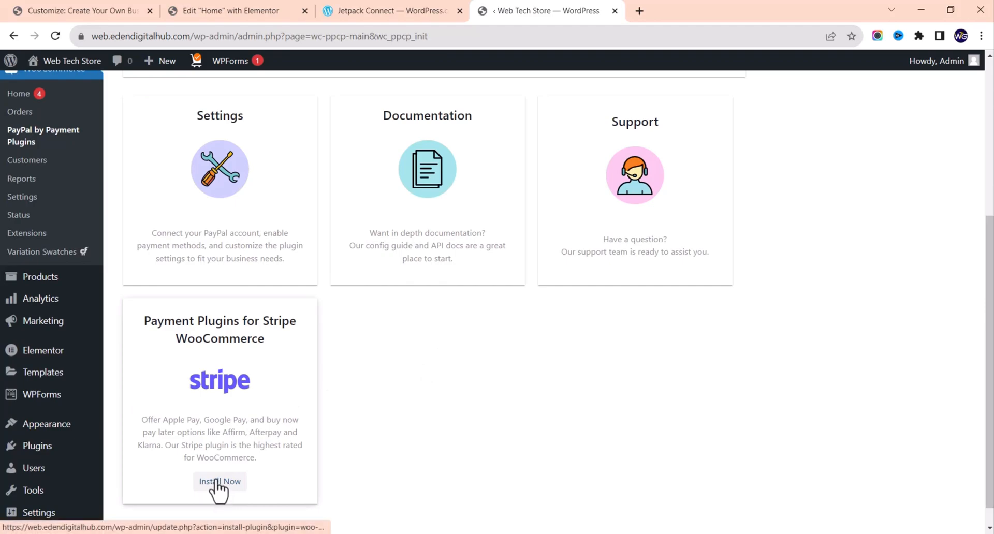
scroll(219, 490, down, 1)
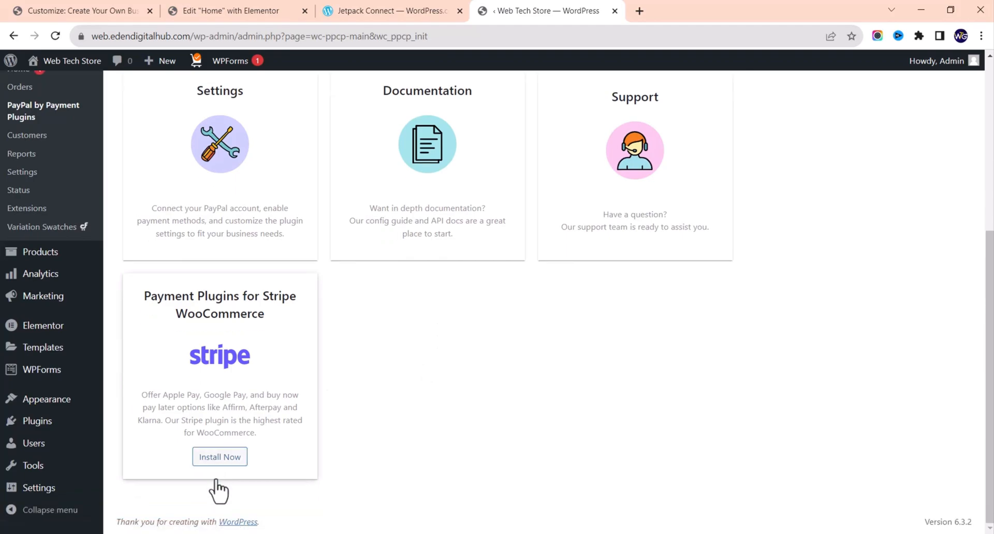
scroll(219, 489, up, 4)
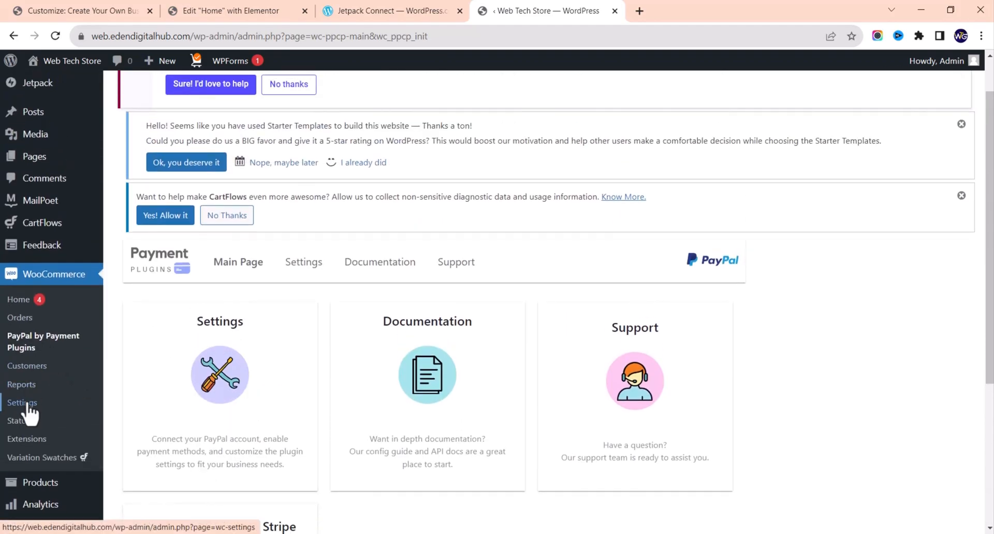
click(28, 404)
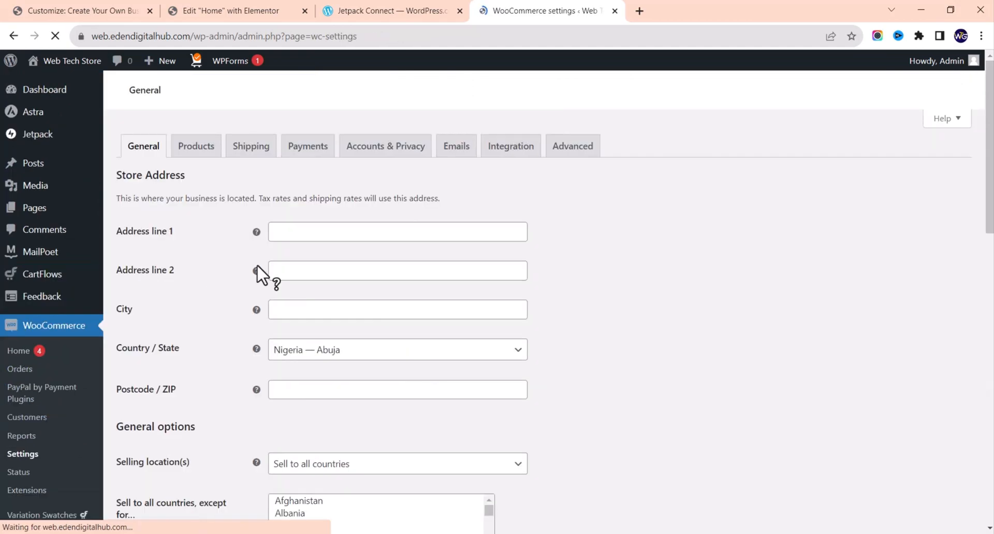
click(307, 150)
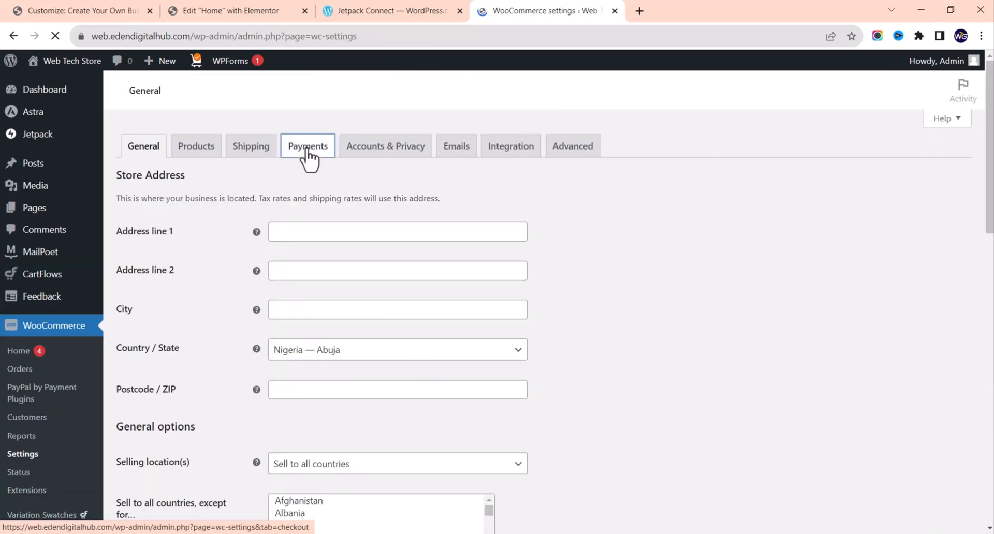
scroll(435, 346, down, 5)
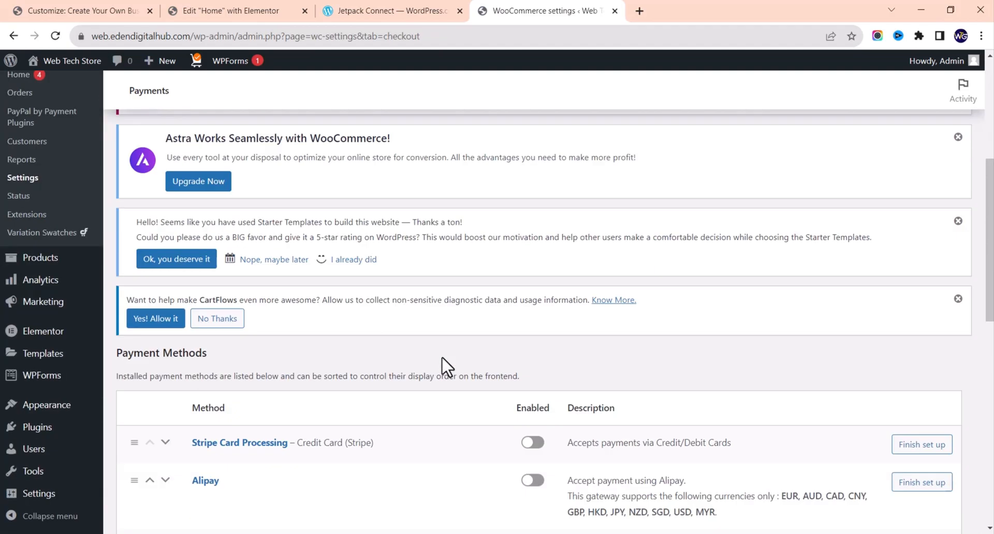
scroll(446, 362, down, 1)
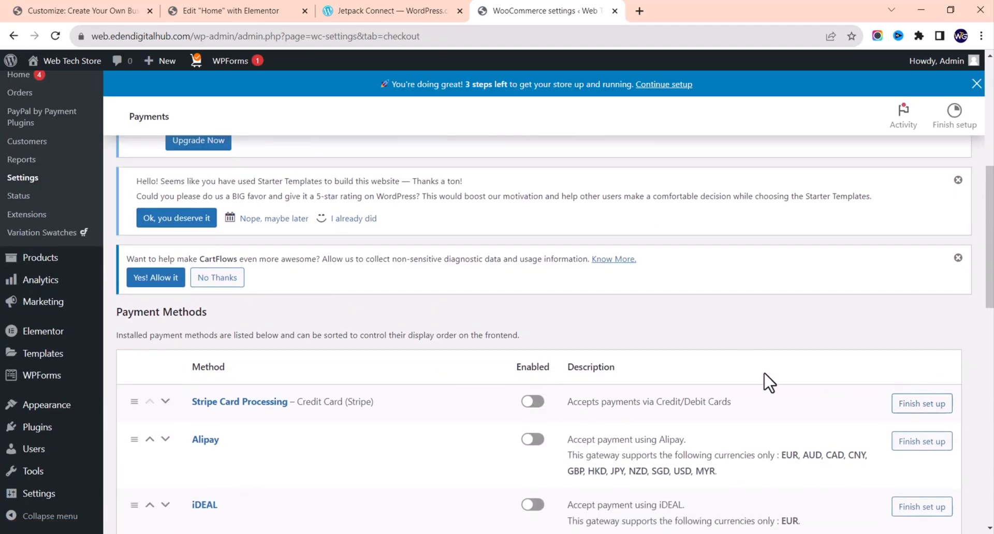
scroll(732, 378, down, 10)
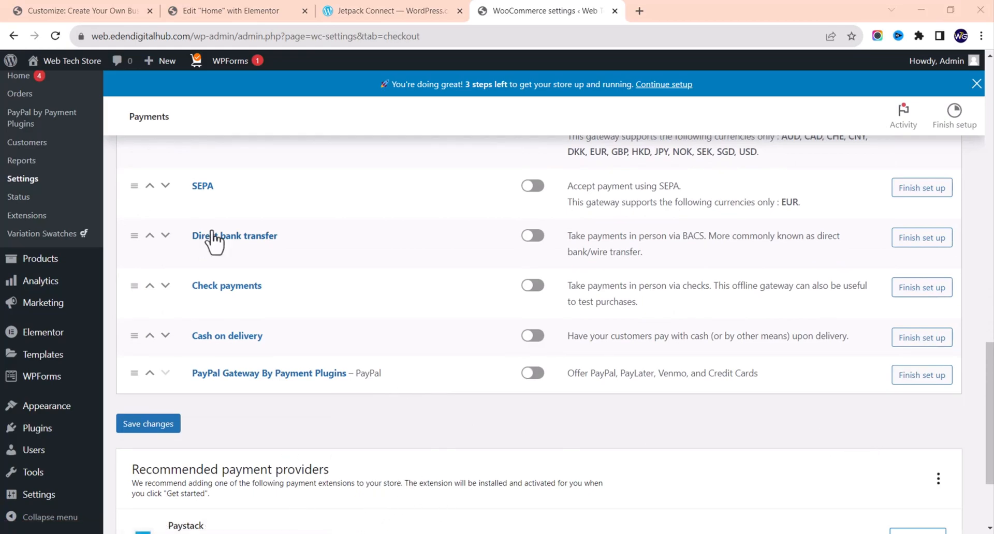
Step: Open the live storefront in a new tab and view its About page
right_click(89, 66)
click(124, 74)
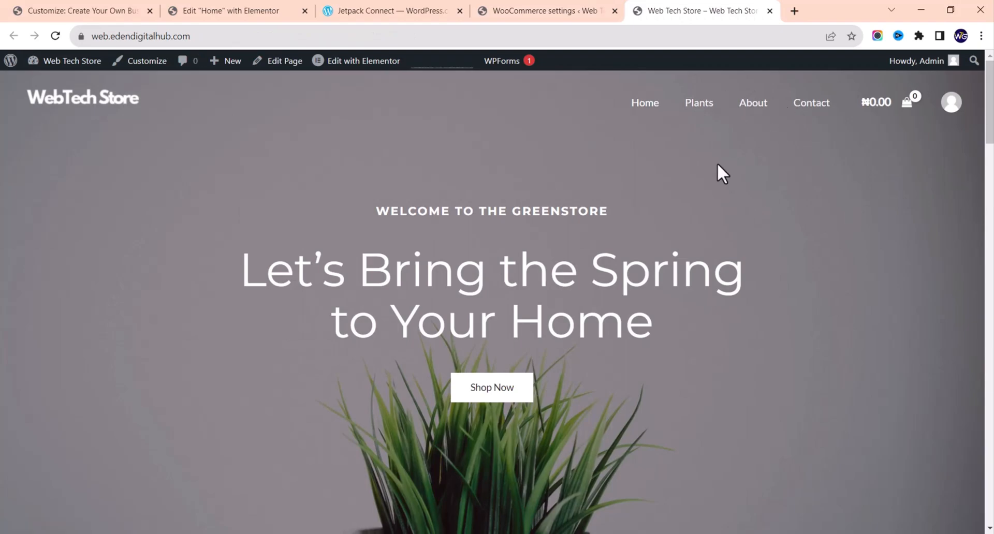
click(754, 104)
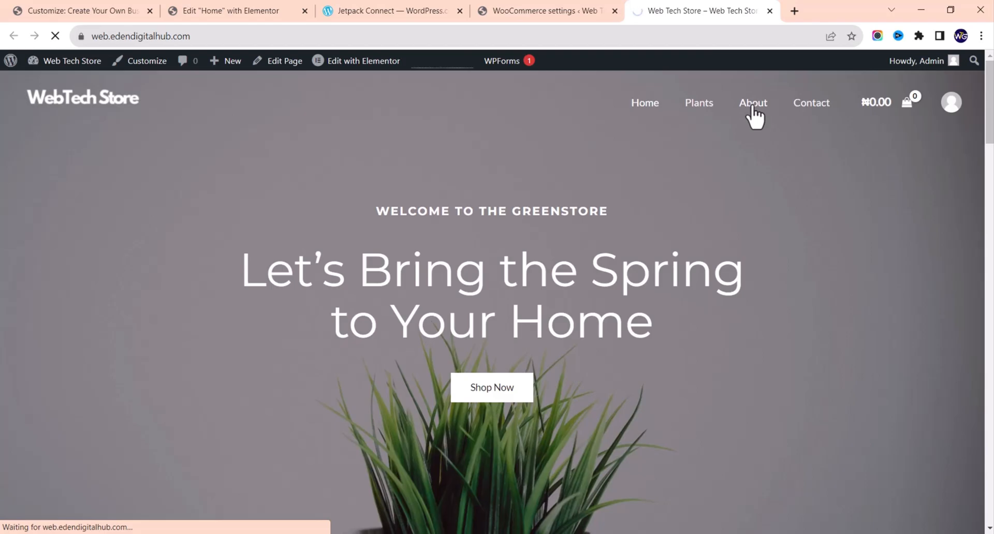
scroll(673, 243, down, 20)
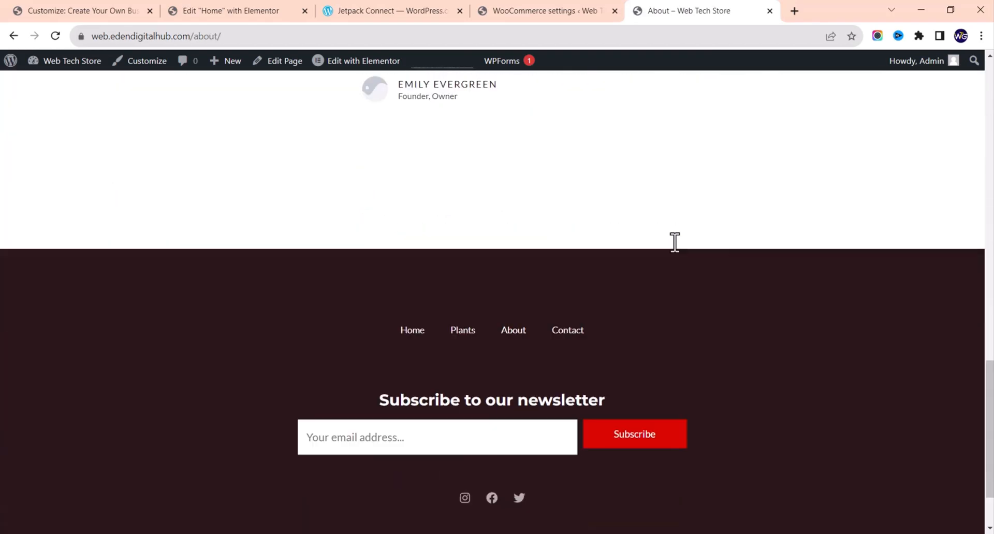
scroll(675, 242, down, 2)
scroll(674, 243, up, 15)
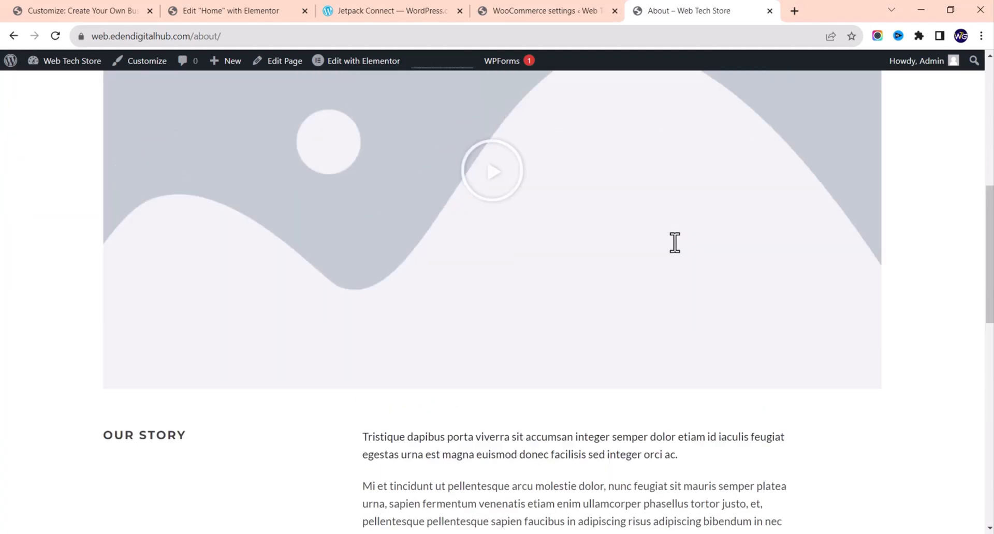
scroll(674, 242, up, 5)
Step: Open the About page in the Elementor editor
right_click(674, 242)
scroll(674, 243, down, 3)
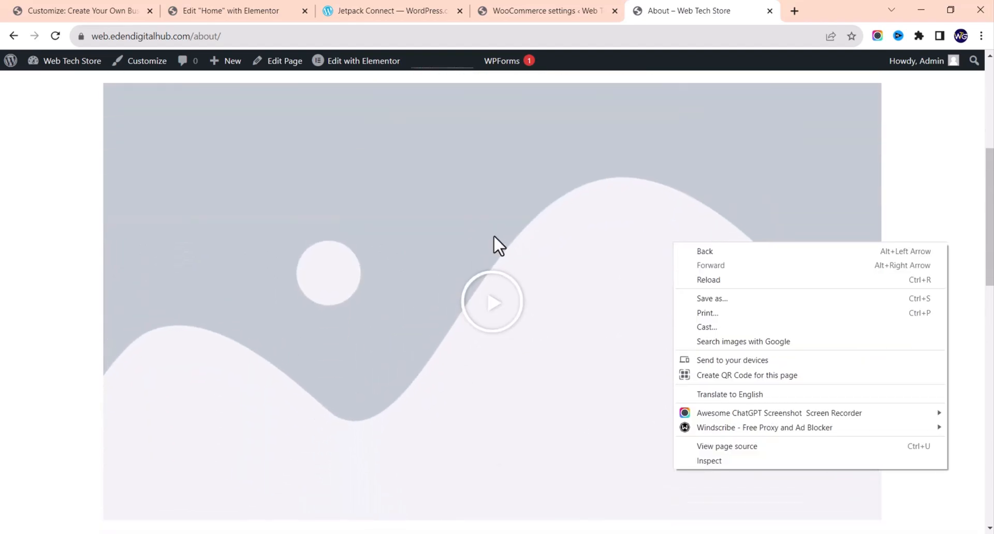
scroll(318, 225, up, 5)
click(374, 244)
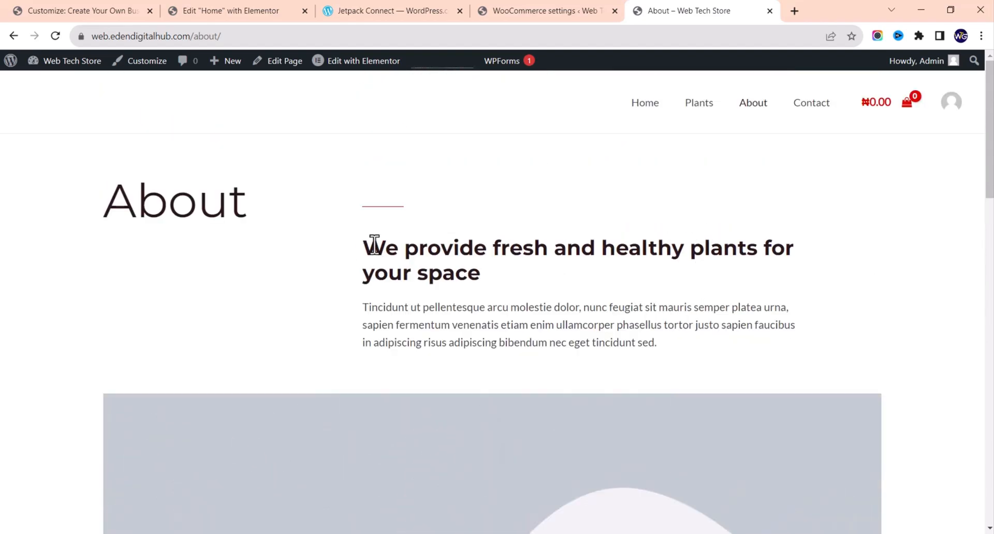
mouse_move(393, 65)
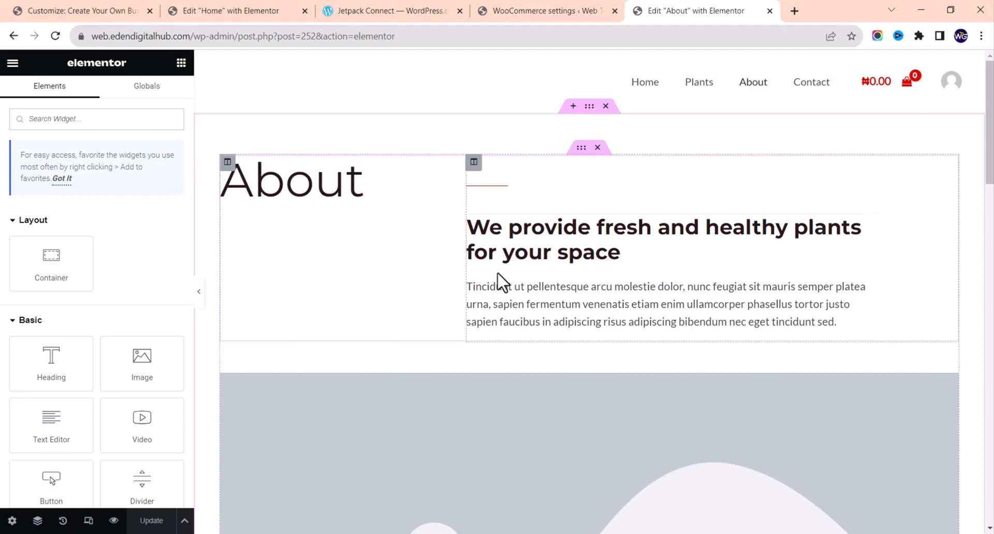
Step: Edit the title text of the large About heading
click(307, 186)
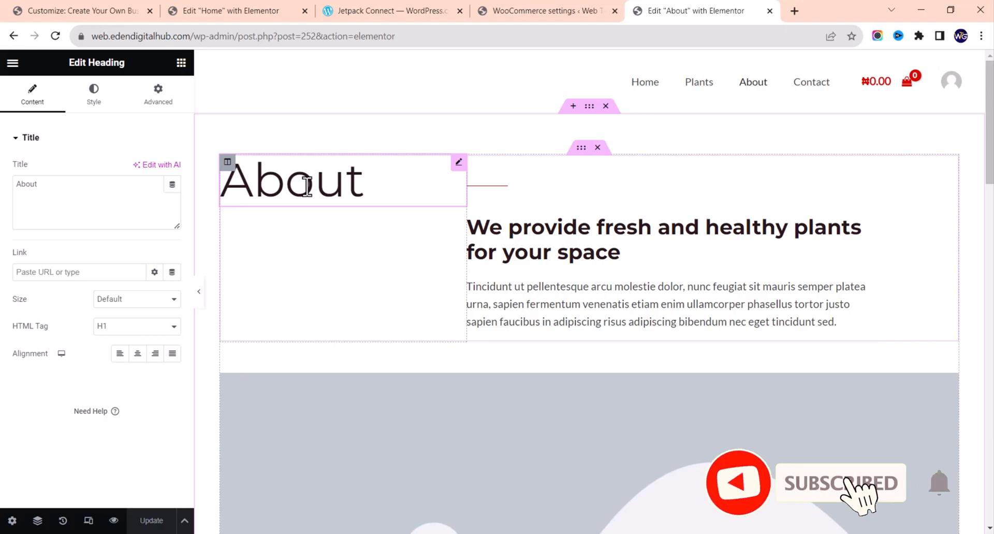
click(85, 210)
key(BackSpace)
key(BackSpace)
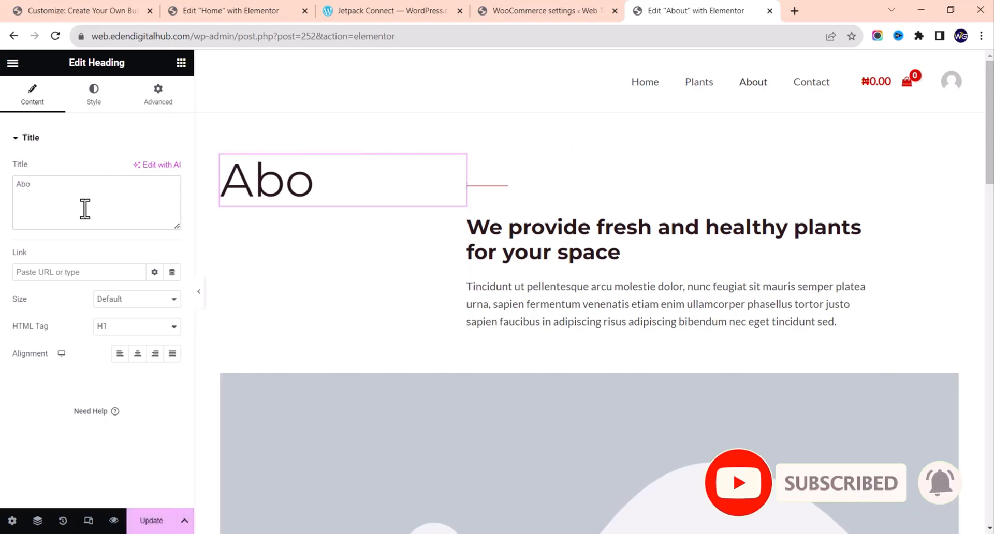
text(ut)
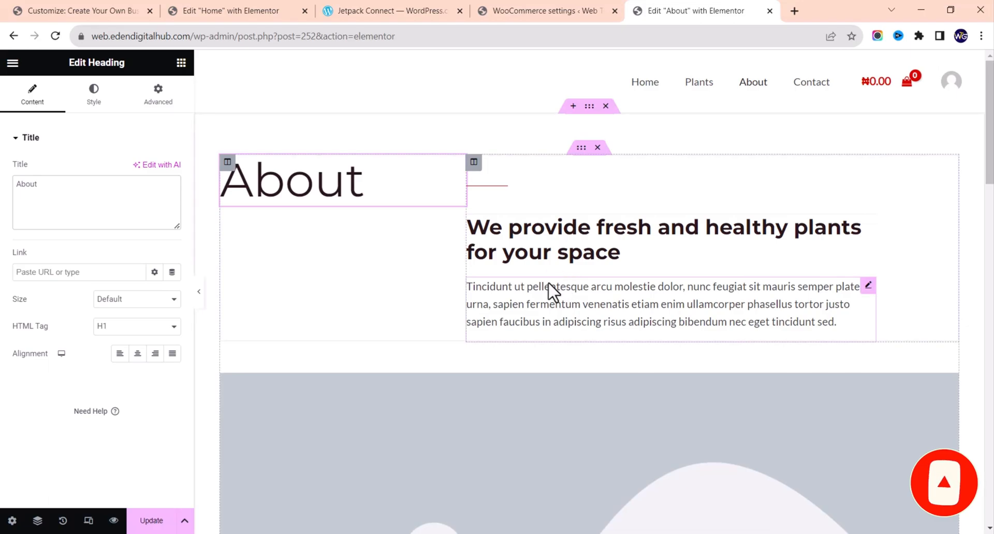
Step: Replace the fresh and healthy plants heading with 'About WebTech Stores'
click(510, 255)
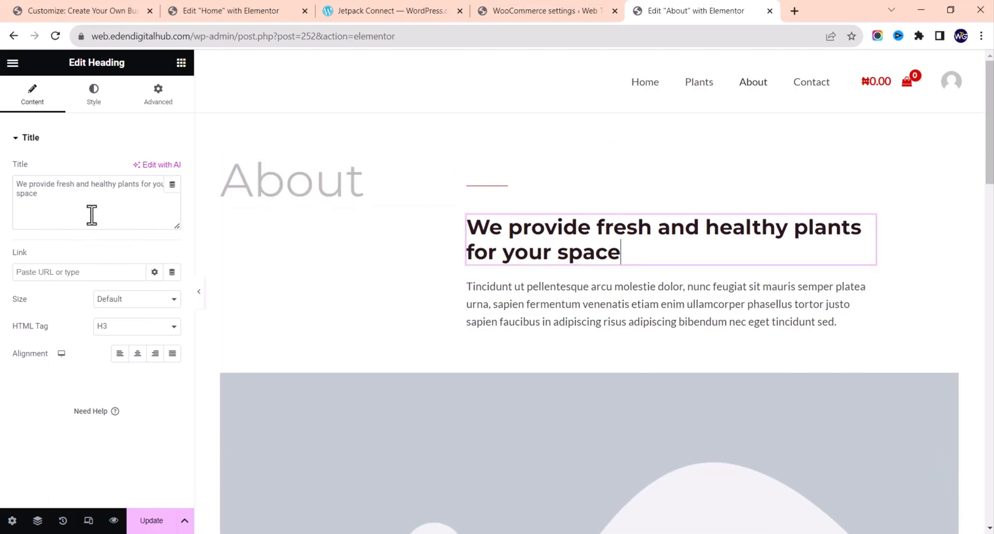
drag(92, 214, 1, 174)
text(Ab)
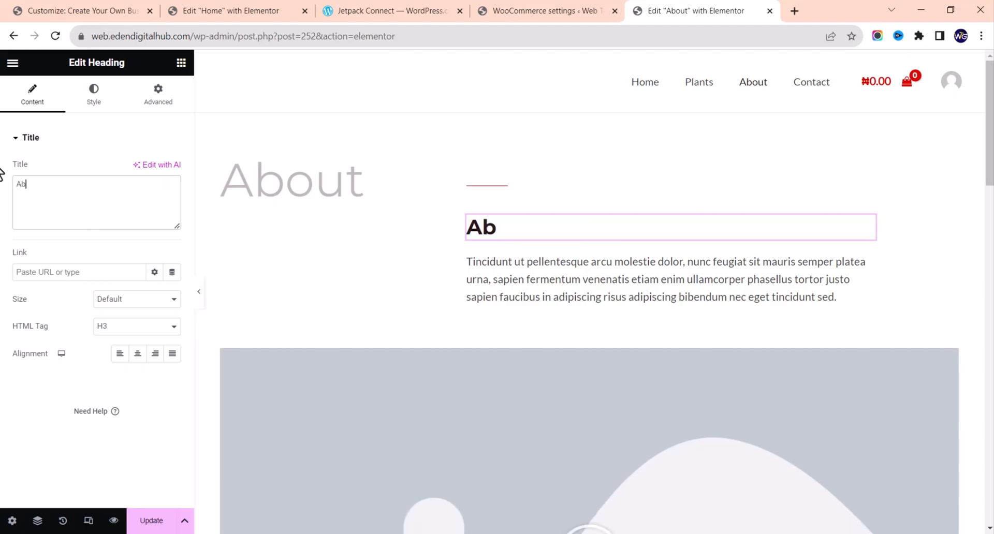
text(out)
text(WebTech)
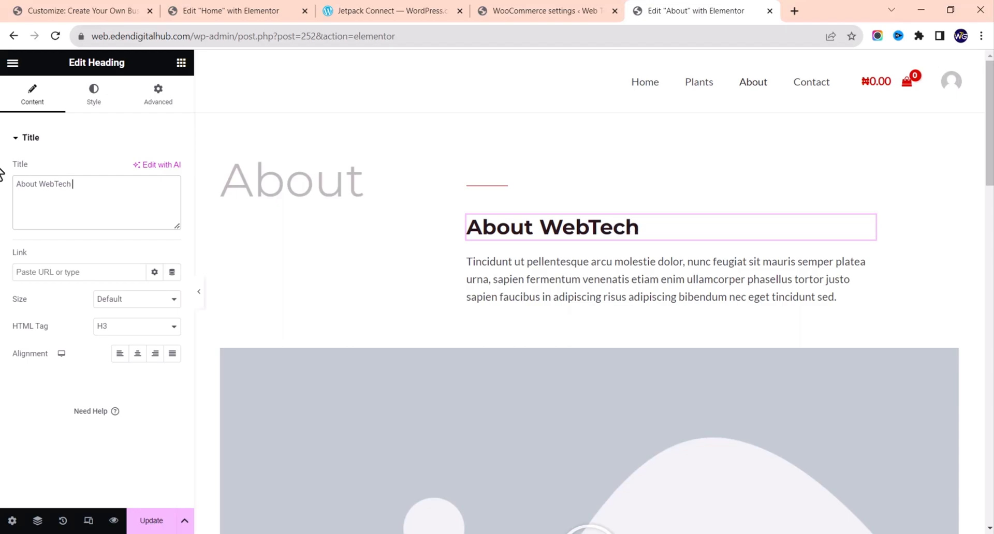
text( Stores)
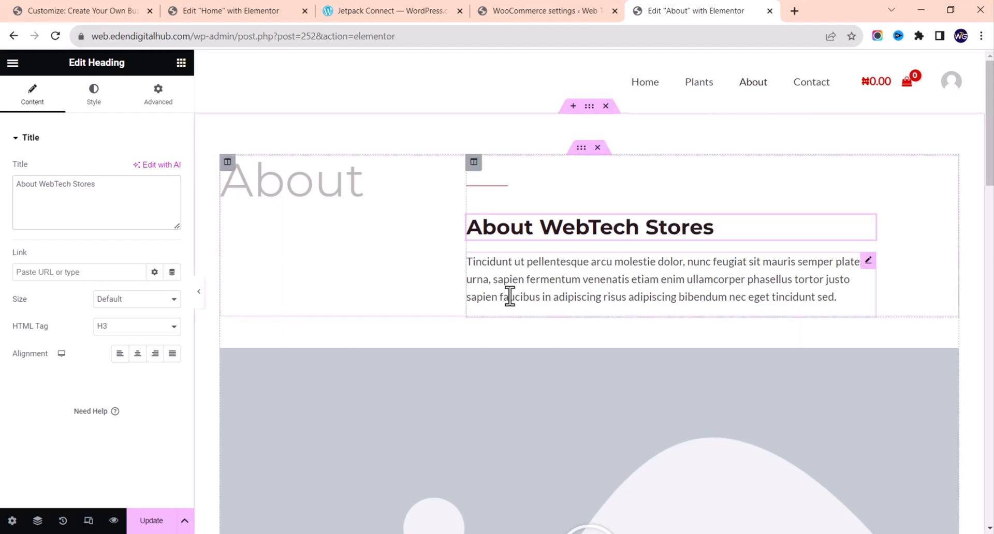
scroll(510, 296, down, 5)
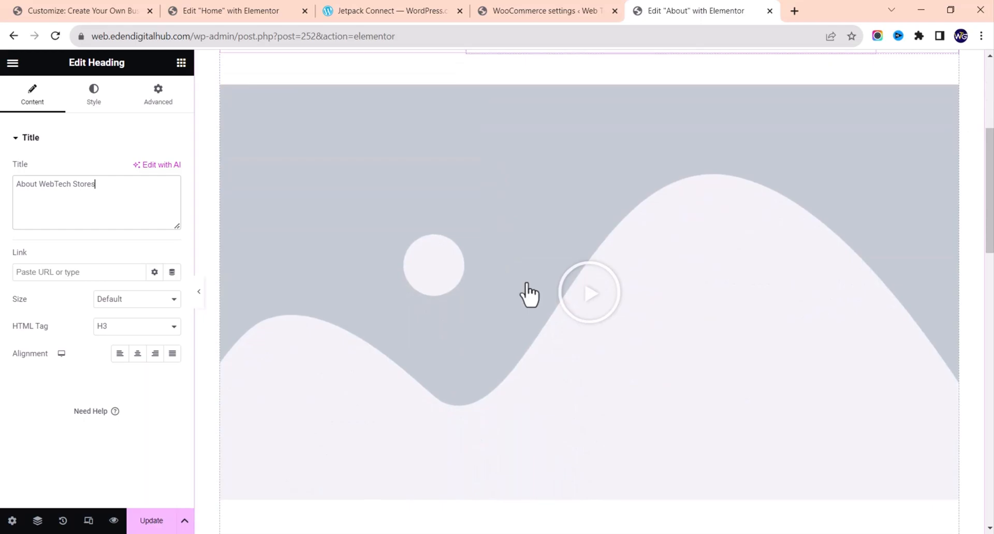
Step: Pause the video preview, then select the testimonial quote below Our Story for editing
click(664, 184)
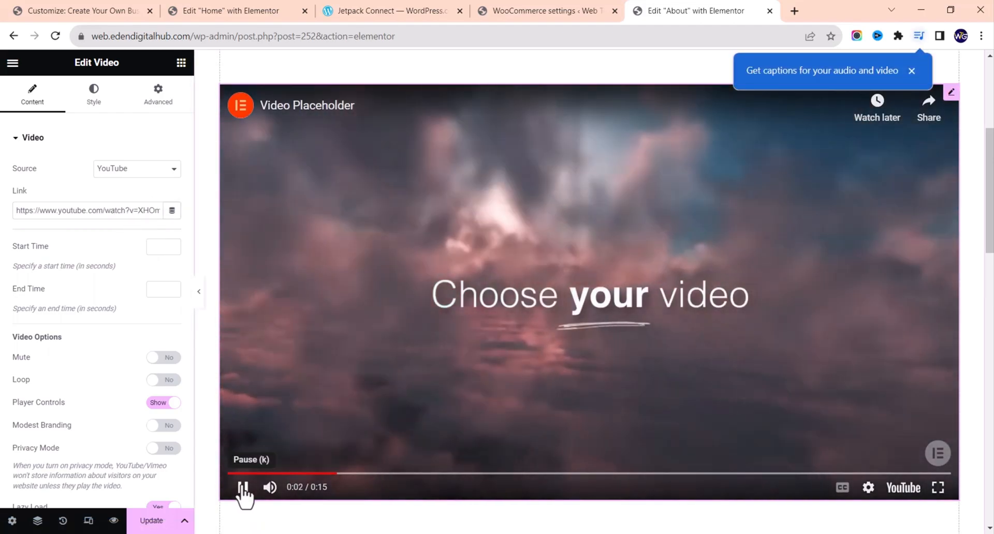
click(242, 487)
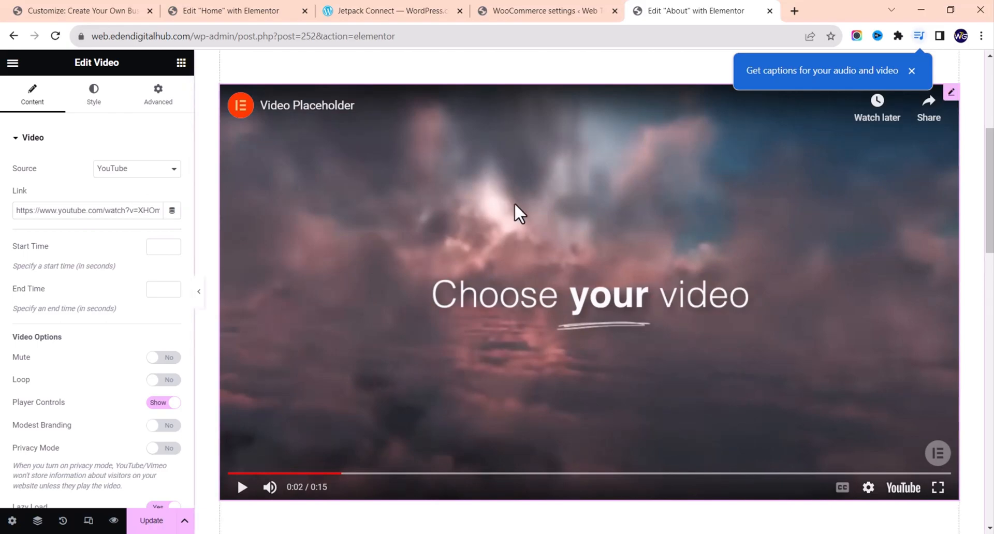
scroll(471, 216, down, 10)
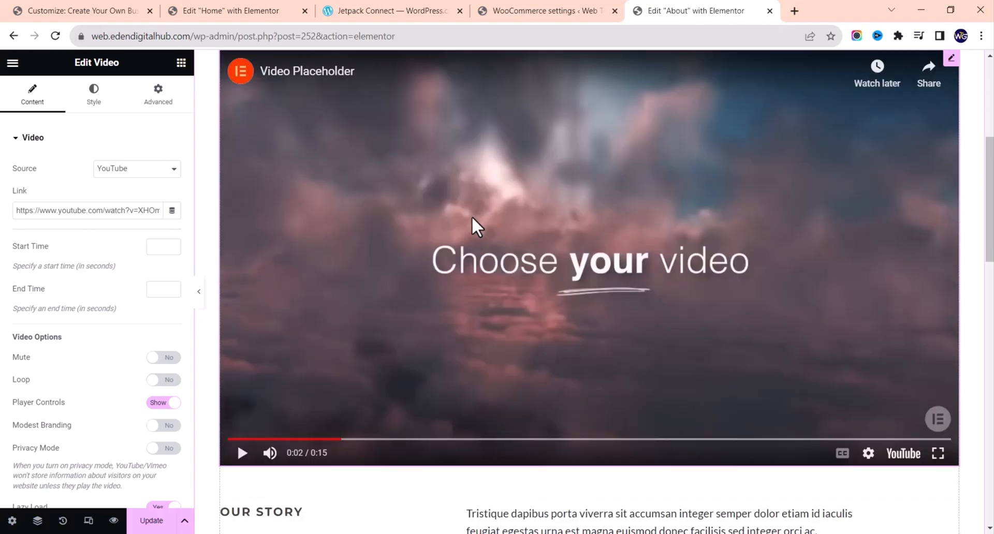
scroll(474, 227, down, 4)
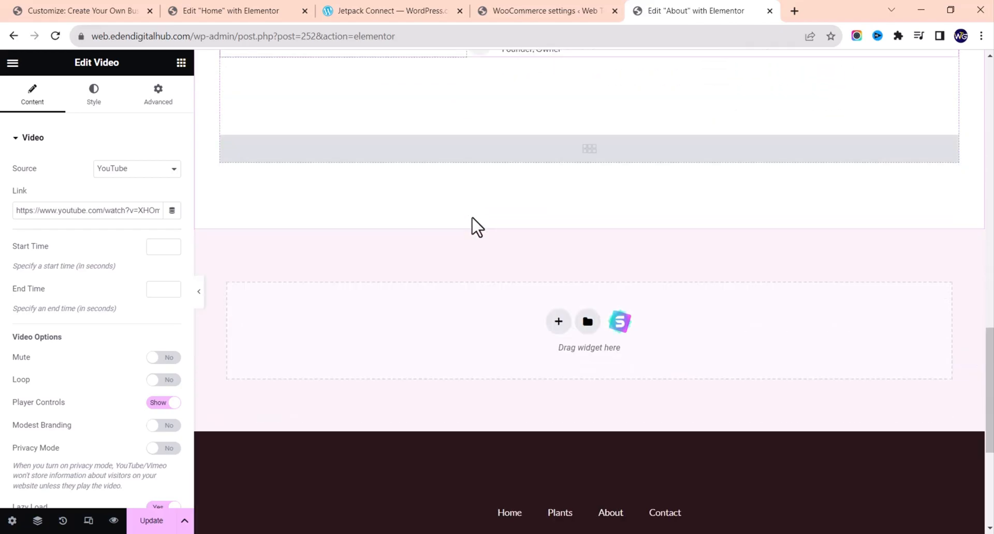
scroll(523, 299, up, 6)
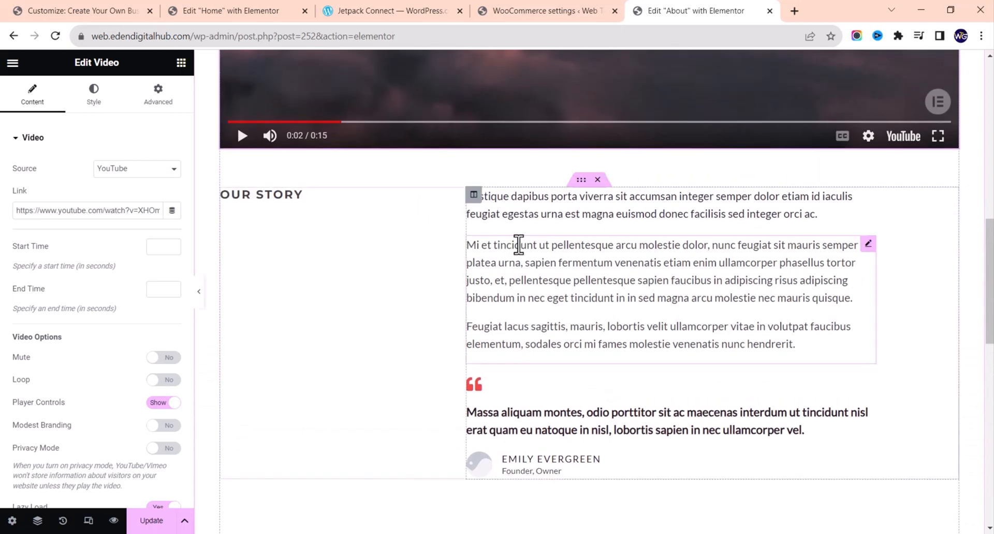
scroll(561, 377, down, 2)
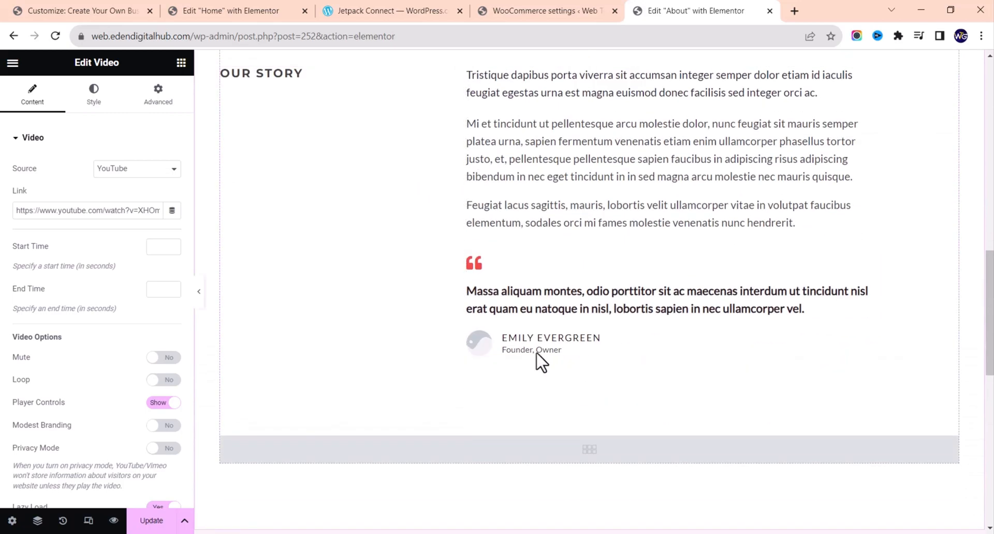
click(562, 311)
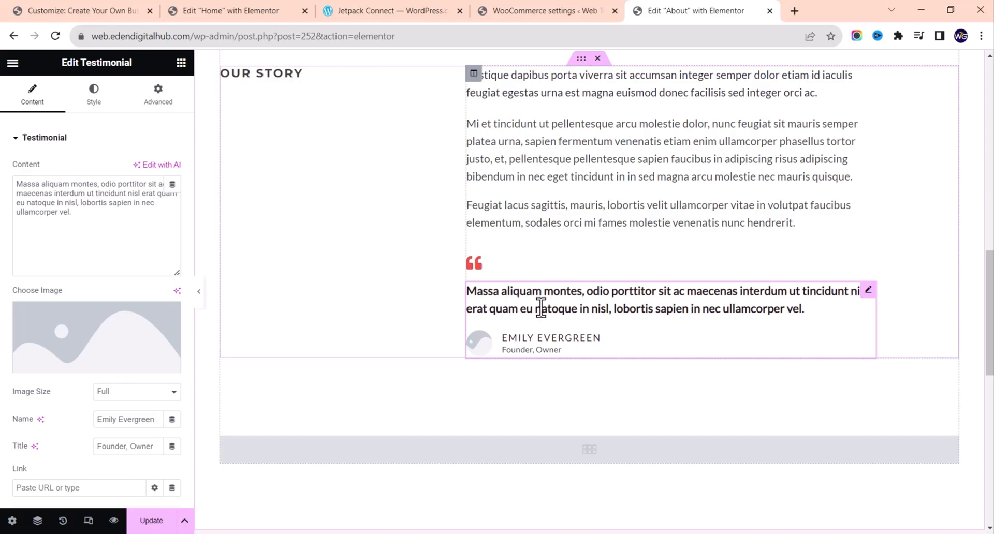
Step: Delete the testimonial and its red quote icon from below Our Story
right_click(542, 308)
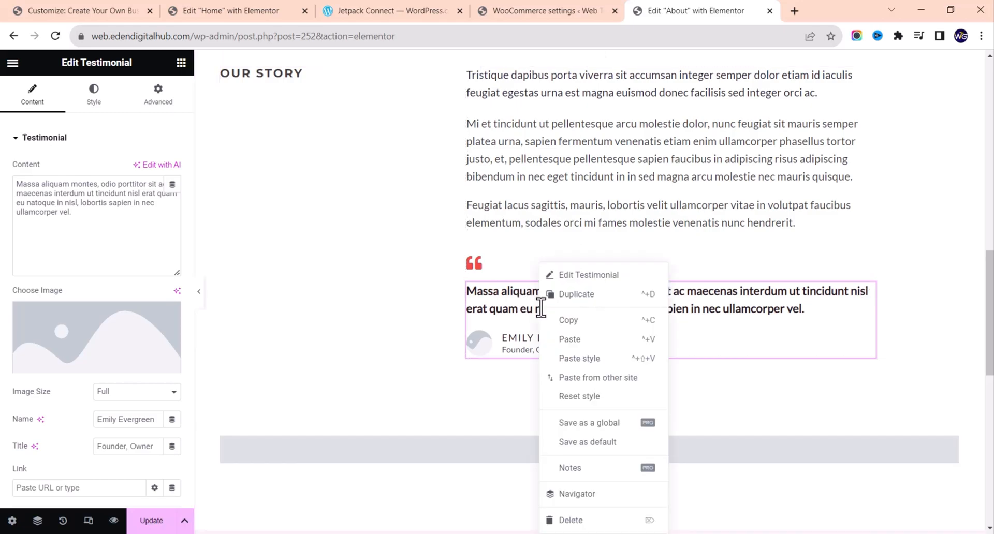
click(570, 521)
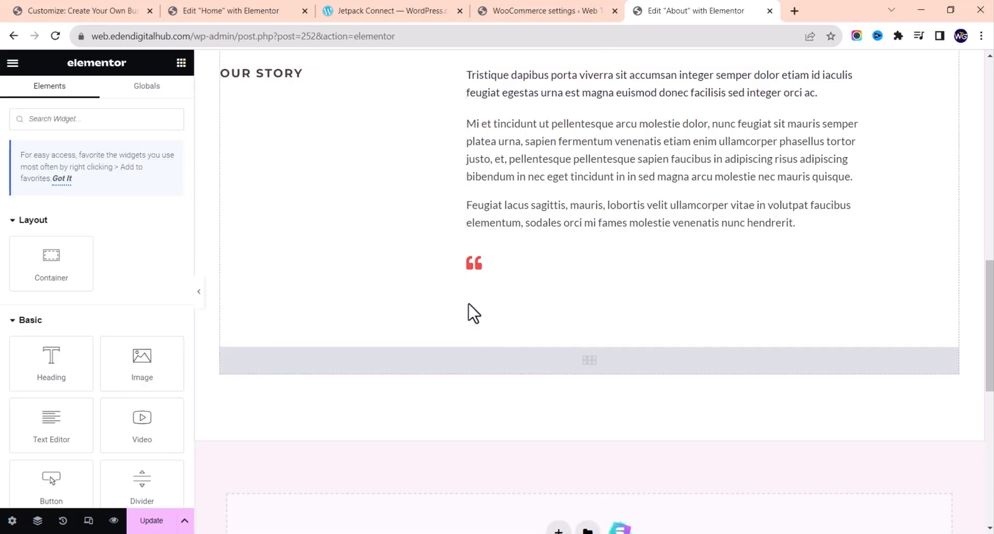
right_click(478, 266)
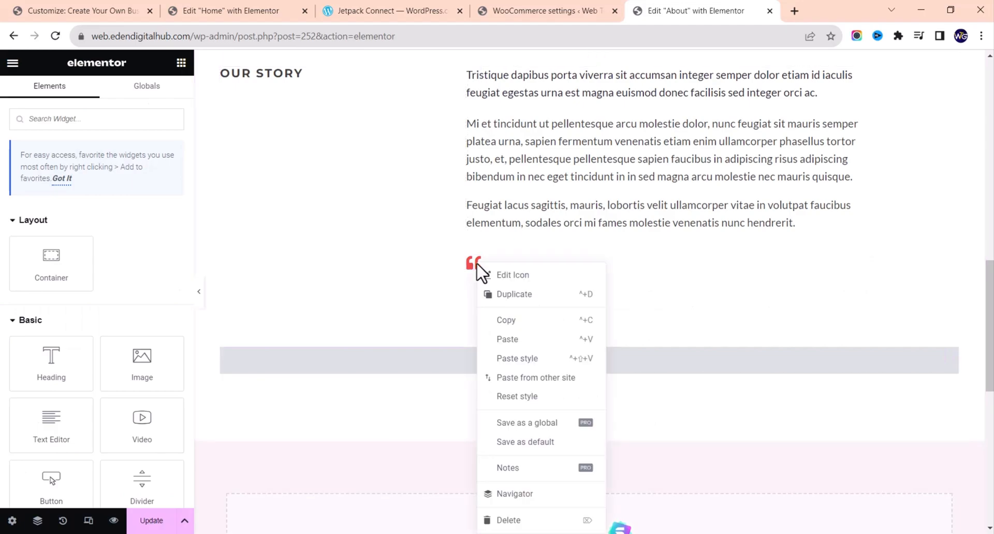
click(510, 521)
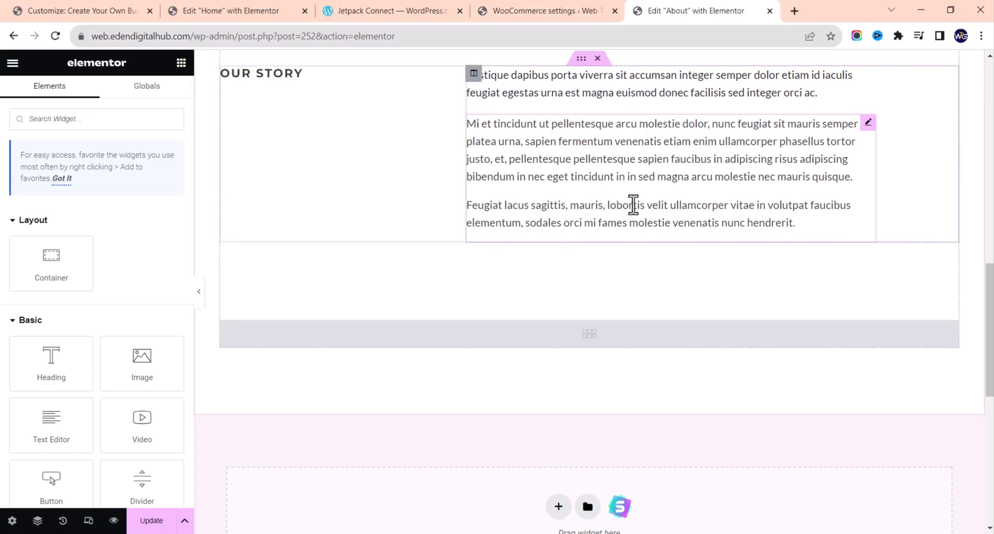
Step: Select the Our Story paragraph and the empty gallery beneath it
click(626, 192)
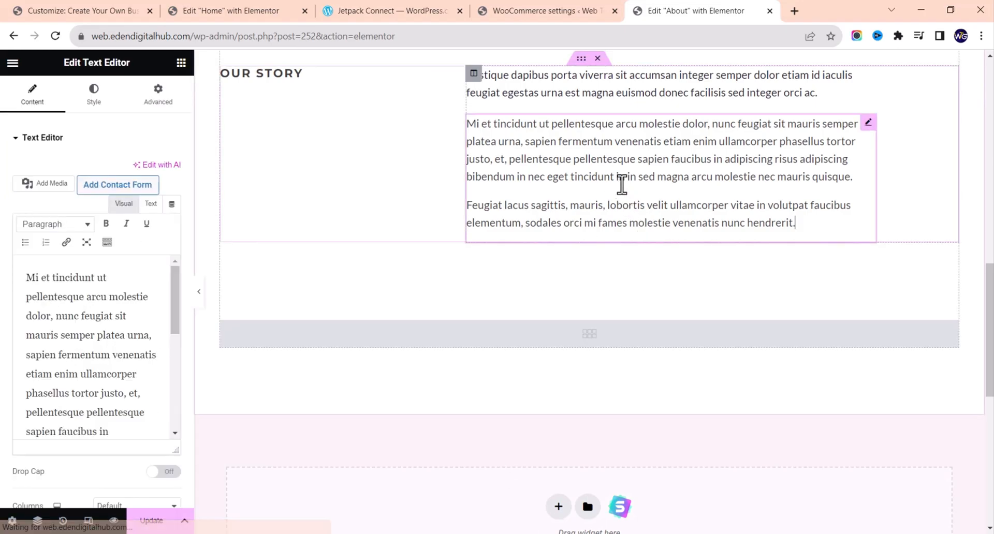
right_click(621, 183)
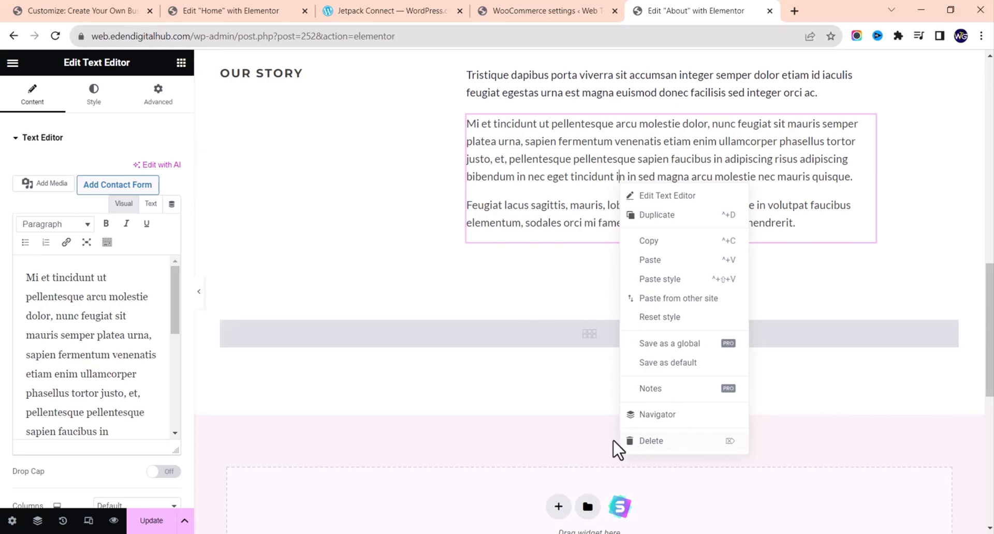
click(562, 345)
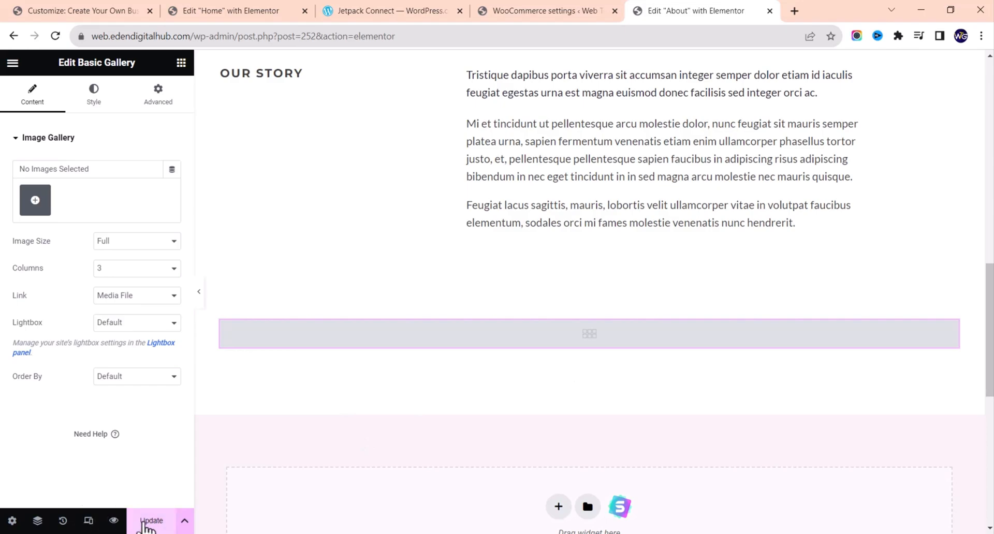
Step: Browse the Elementor widget list and scroll the canvas back to the About title
scroll(473, 444, up, 1)
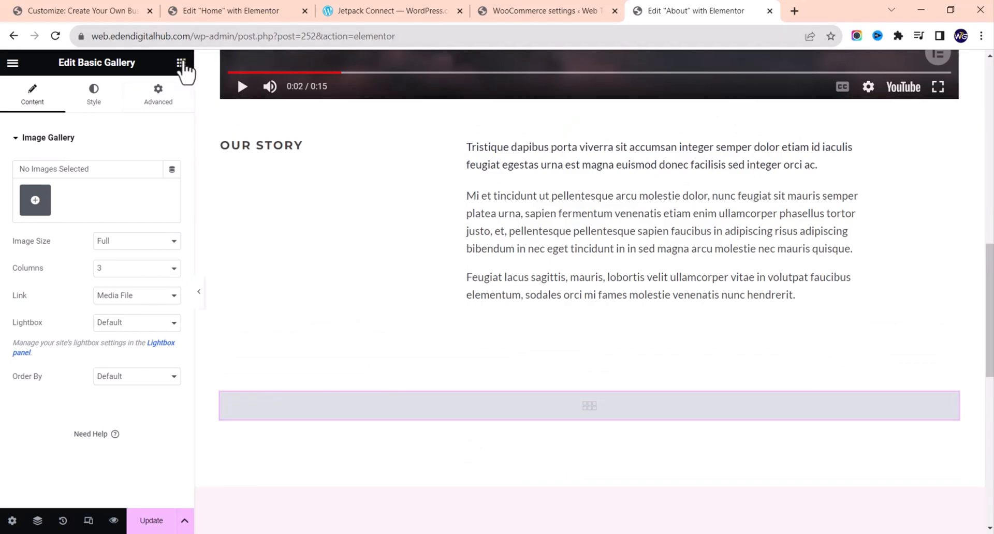
click(181, 63)
scroll(99, 338, down, 5)
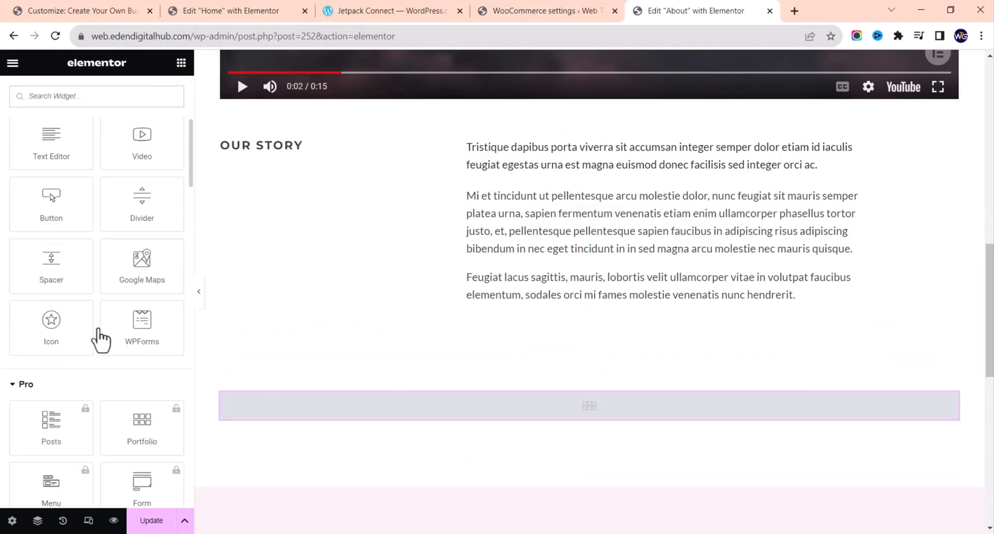
scroll(101, 339, down, 15)
scroll(101, 339, up, 6)
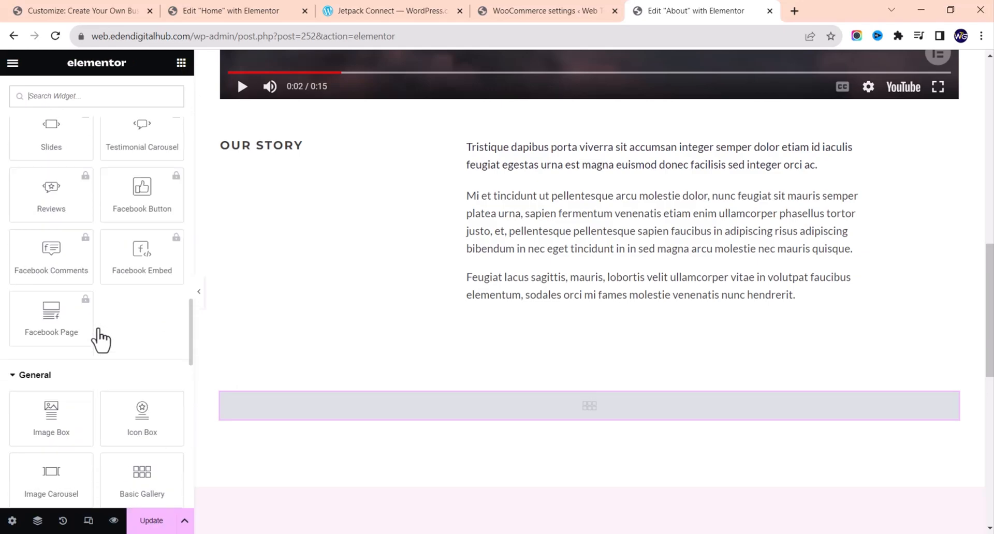
scroll(101, 339, up, 2)
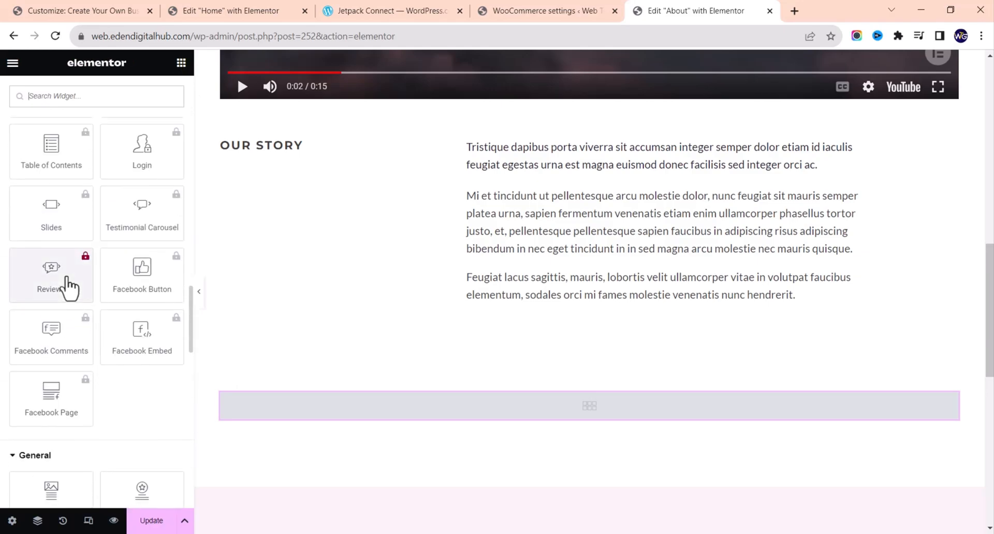
scroll(69, 288, up, 12)
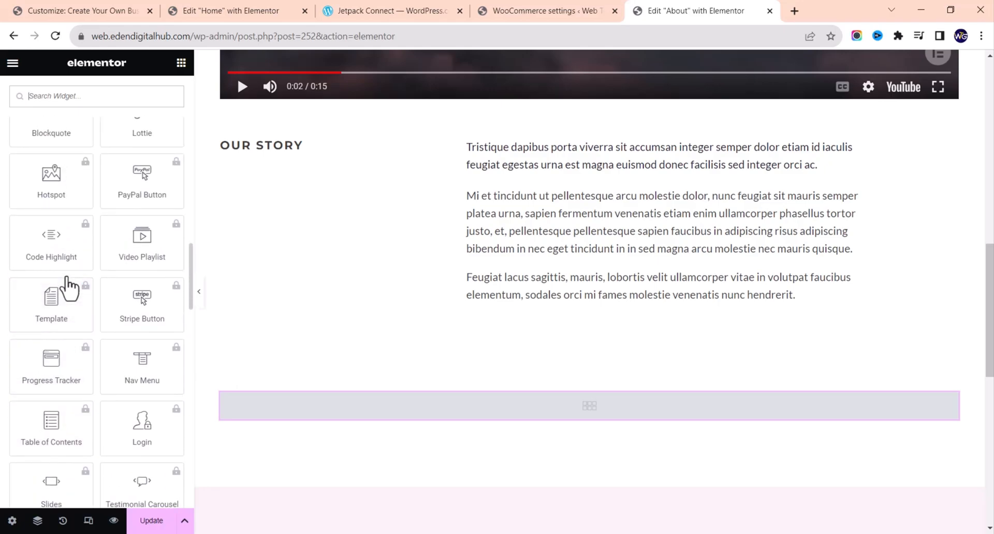
scroll(69, 288, up, 12)
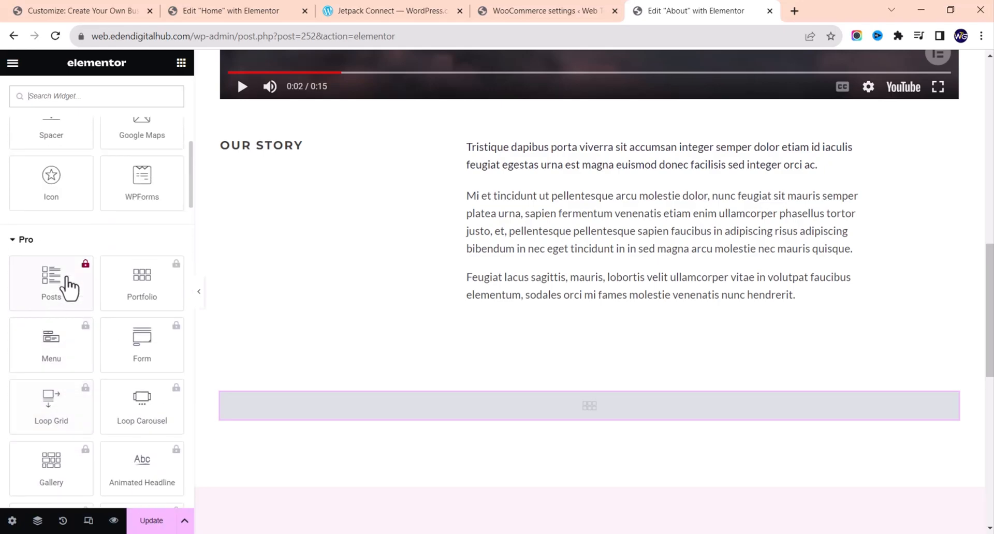
scroll(69, 287, up, 1)
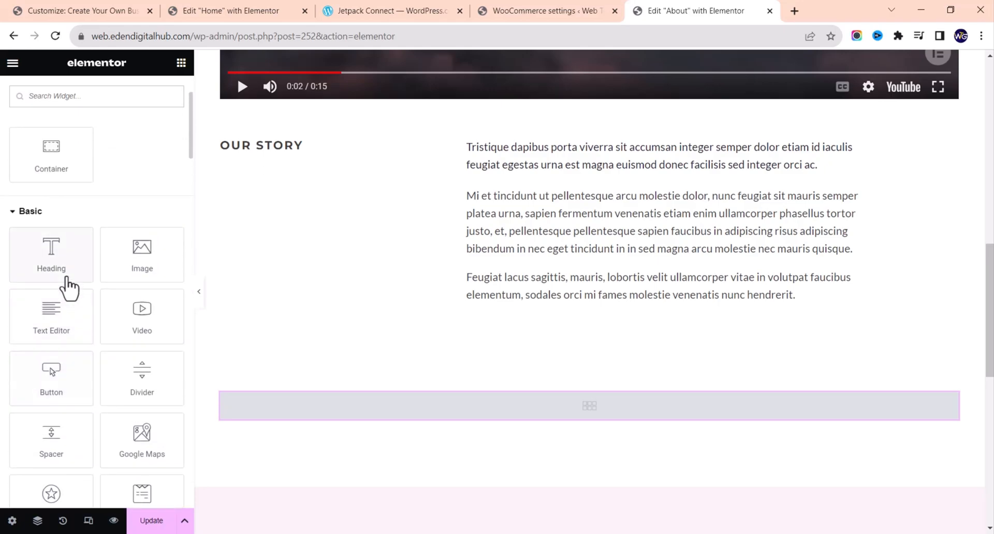
scroll(69, 287, down, 6)
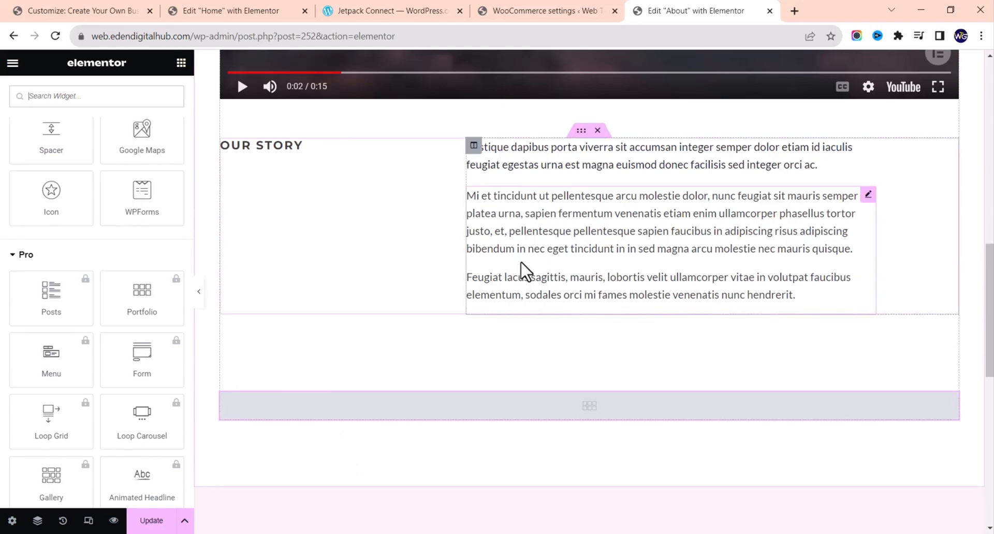
scroll(524, 270, up, 1)
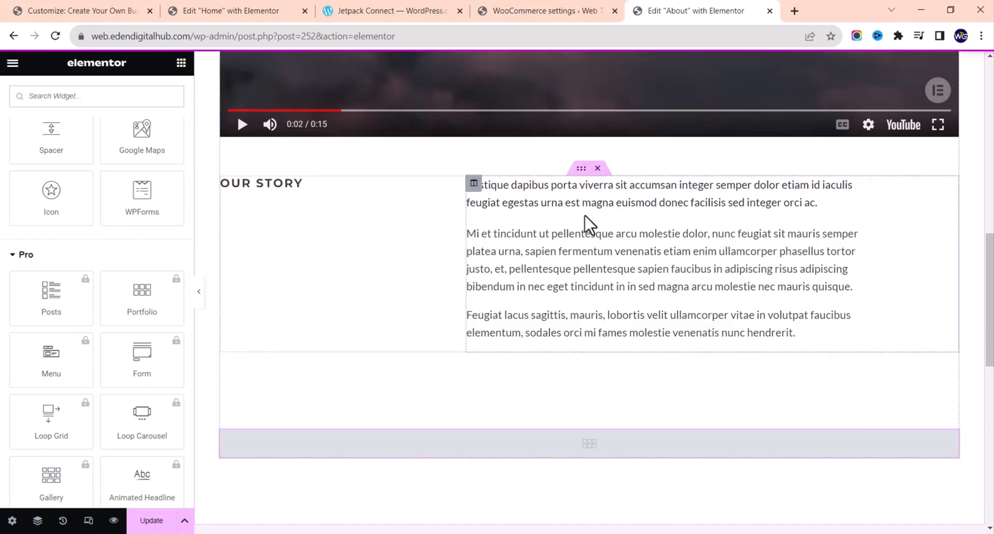
scroll(588, 222, up, 6)
scroll(584, 213, up, 3)
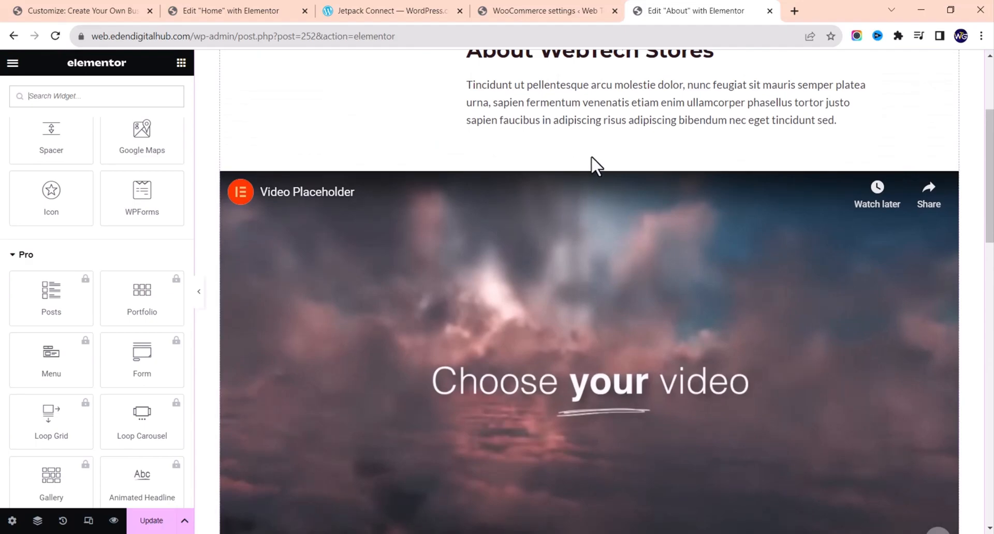
scroll(592, 162, up, 4)
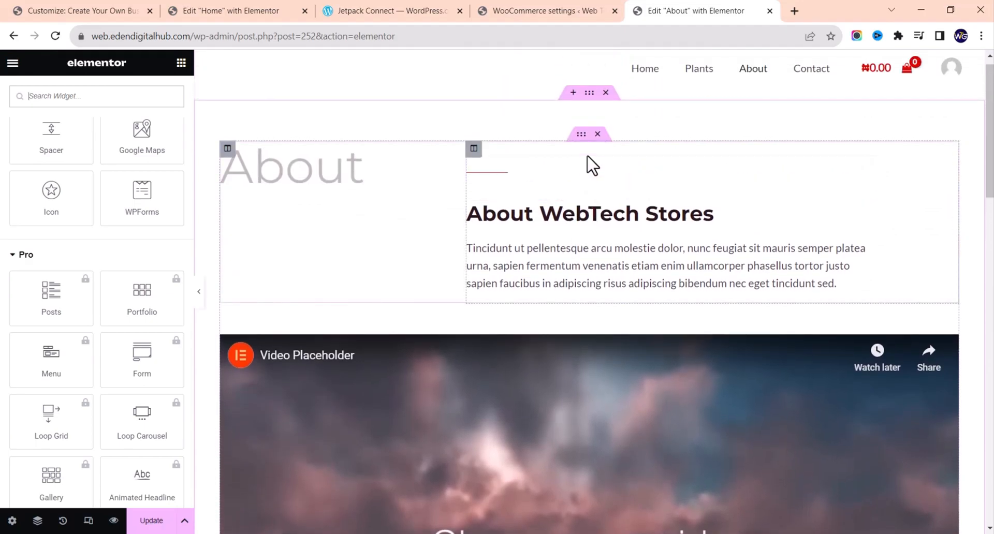
scroll(571, 131, up, 1)
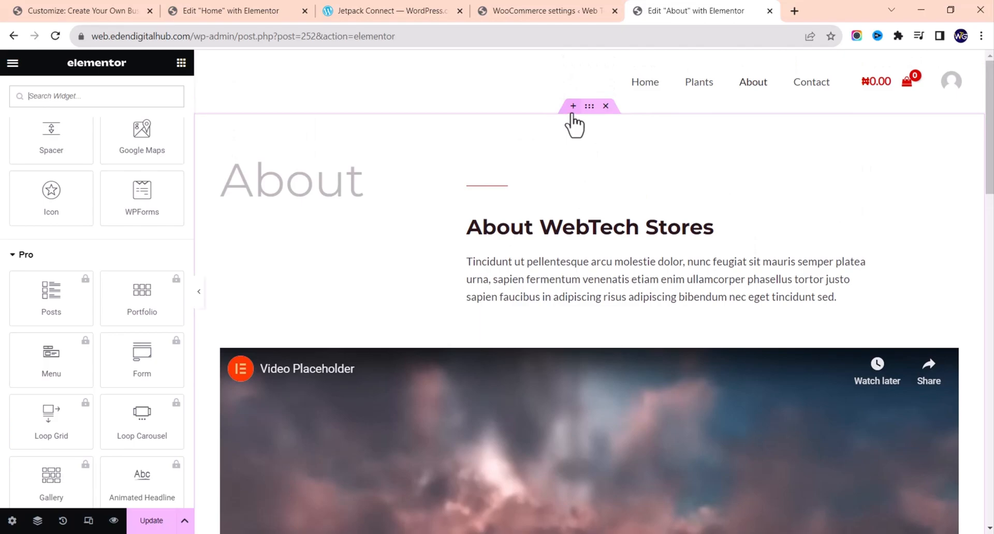
click(573, 106)
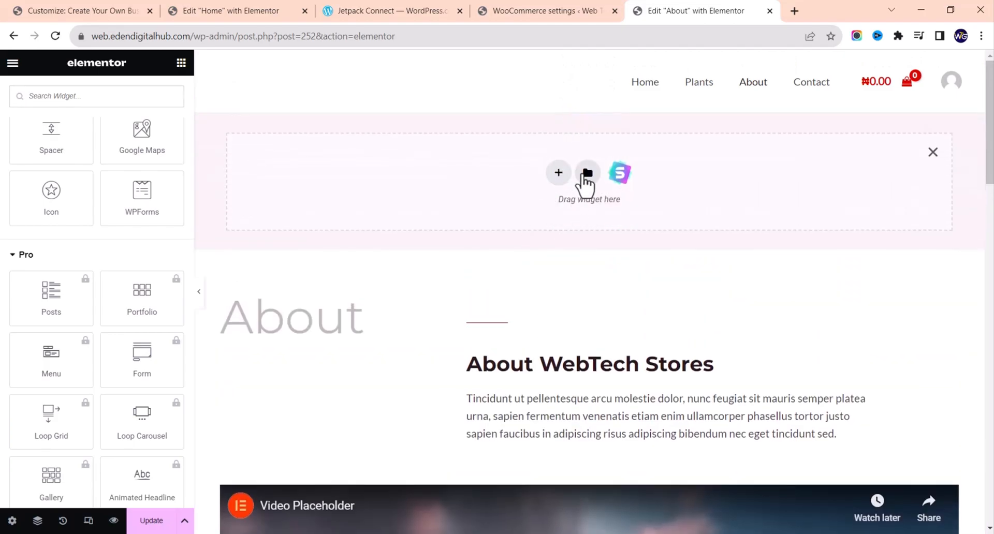
scroll(80, 200, up, 8)
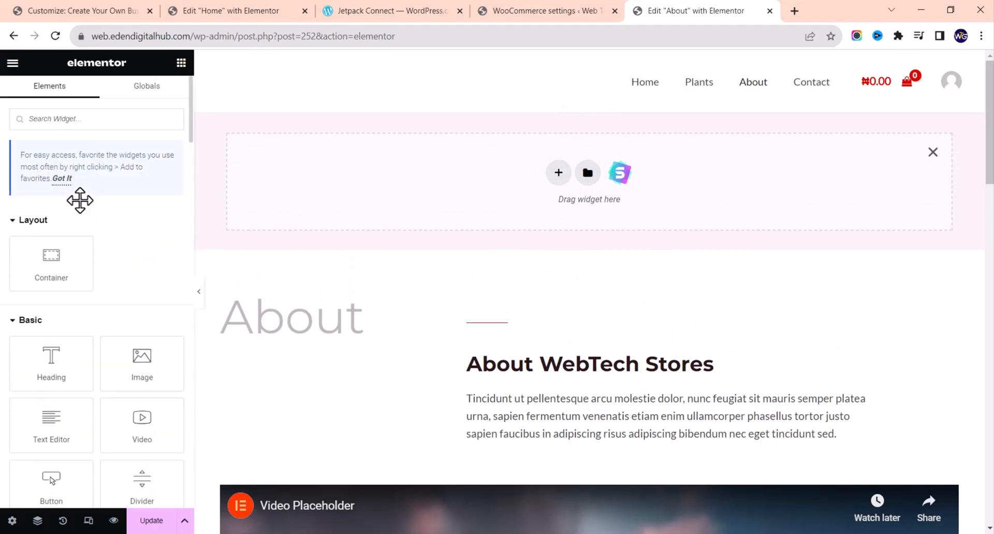
drag(146, 371, 598, 201)
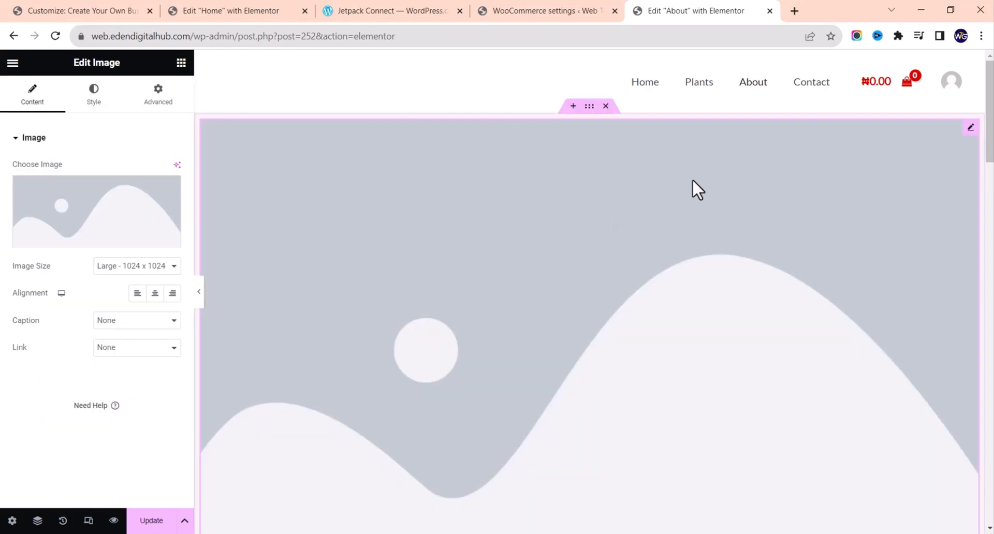
scroll(693, 182, down, 2)
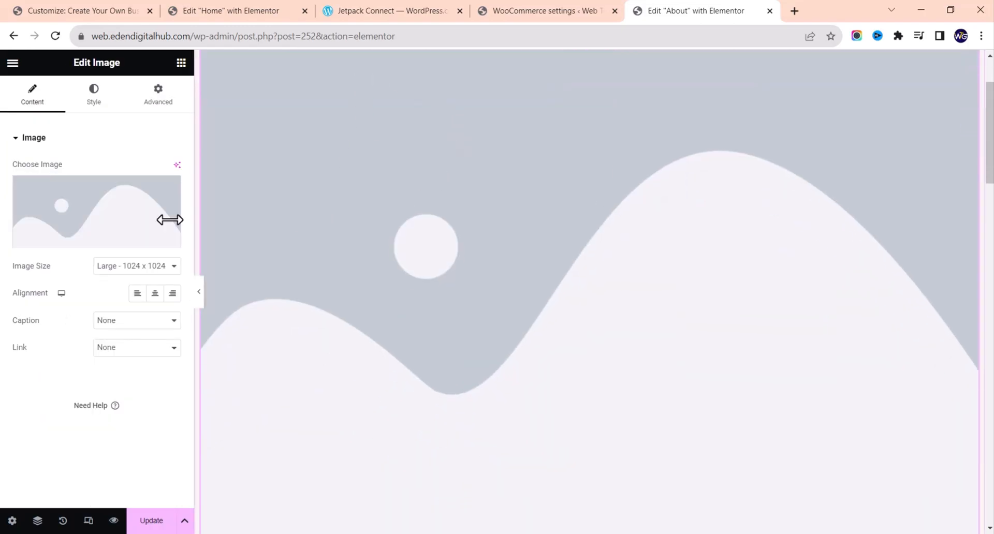
click(107, 213)
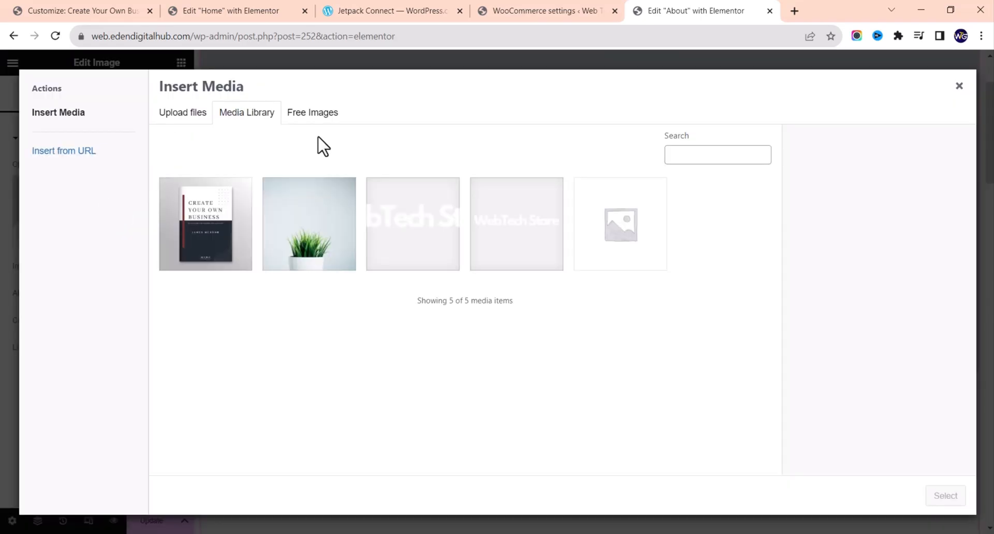
click(312, 115)
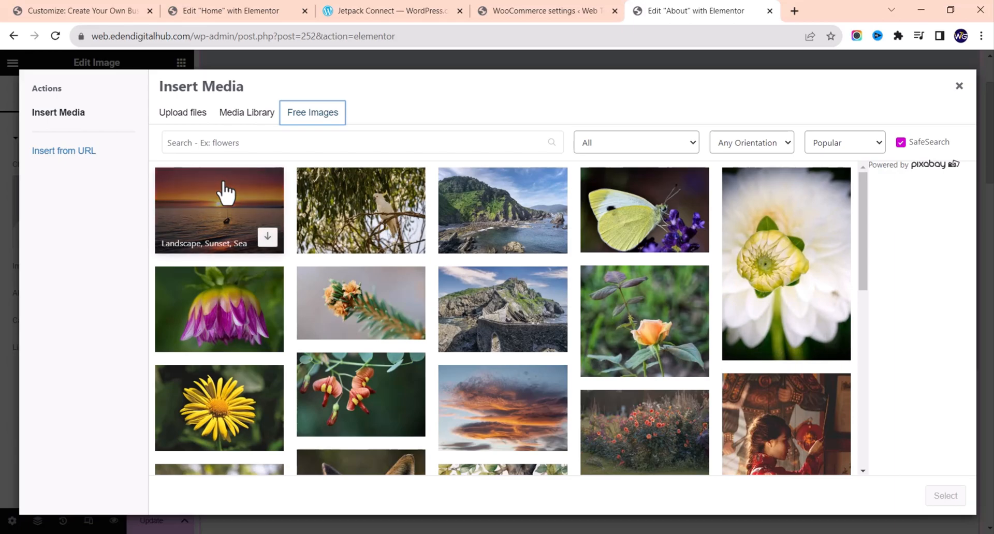
click(264, 234)
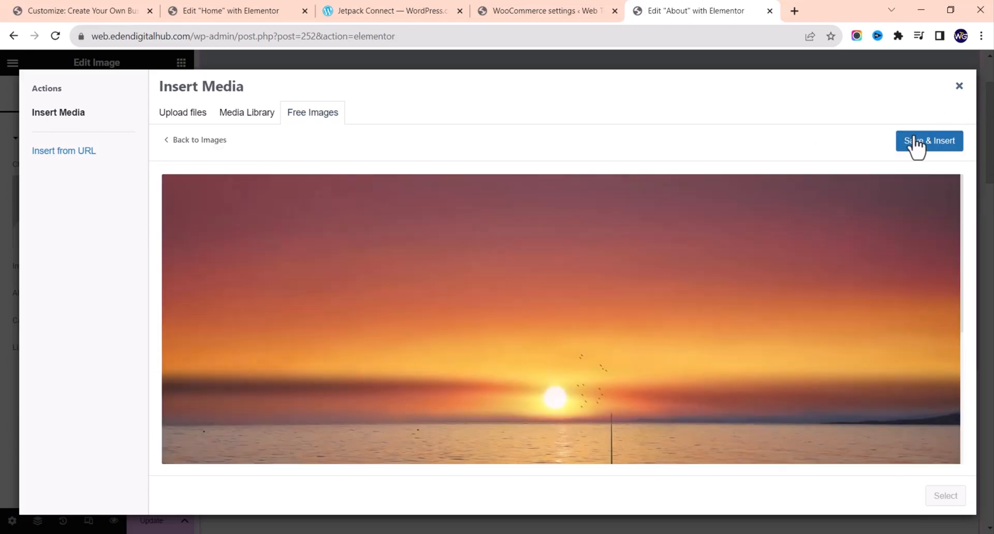
click(918, 148)
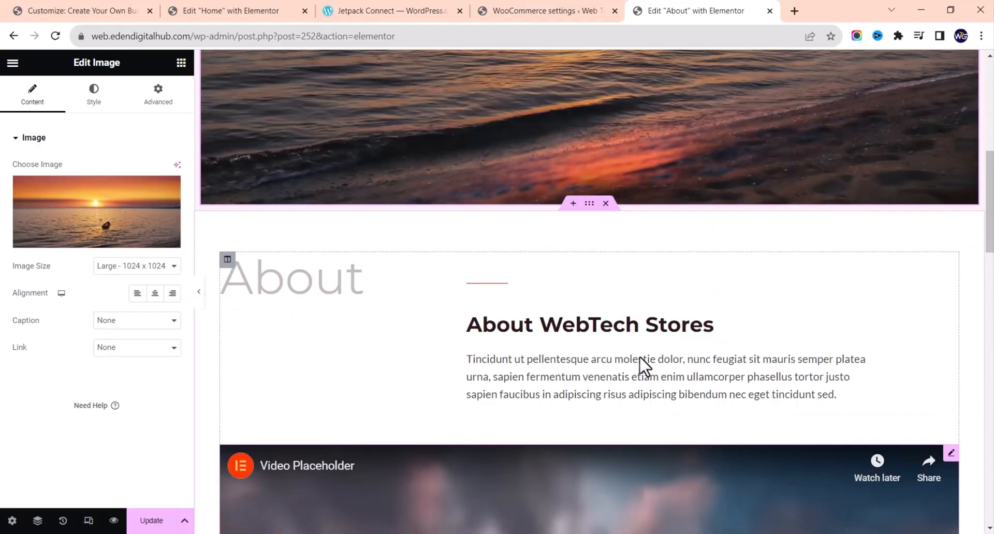
scroll(639, 356, up, 3)
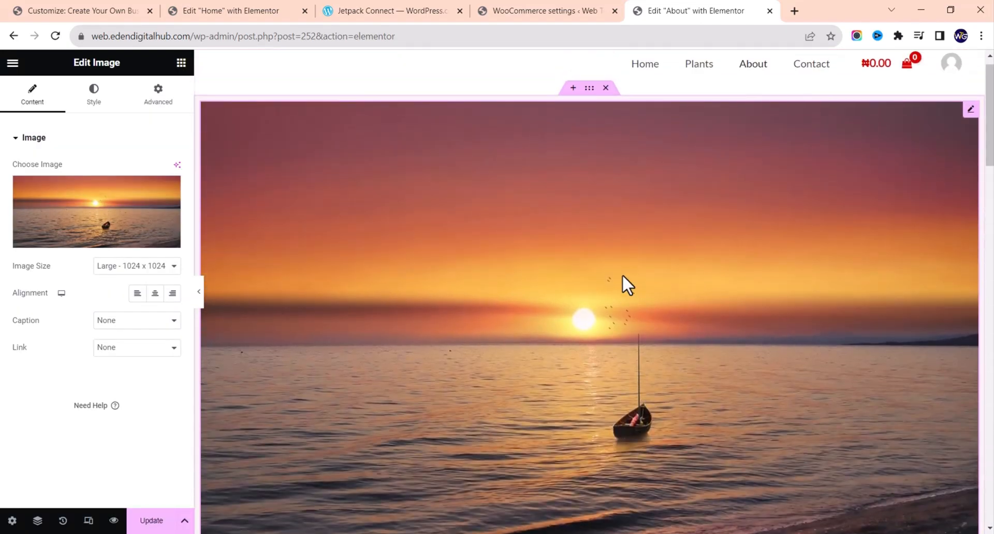
click(606, 89)
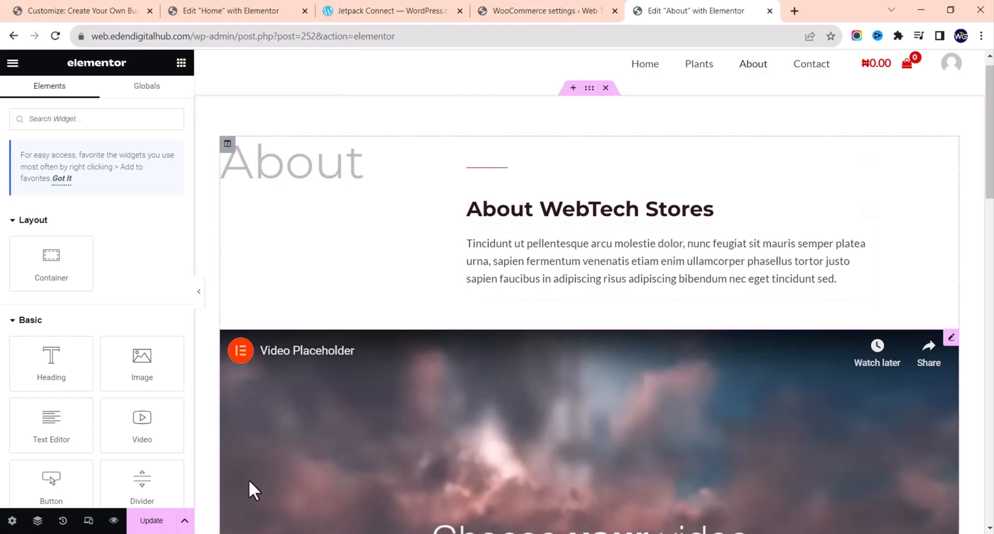
Step: Update the About page, then open the live Contact page for editing in Elementor
click(155, 523)
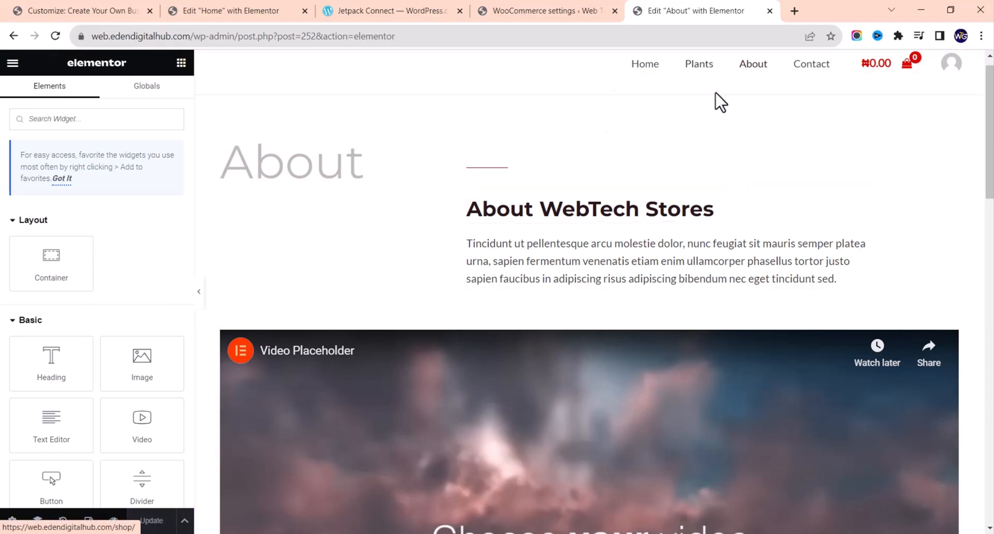
click(14, 36)
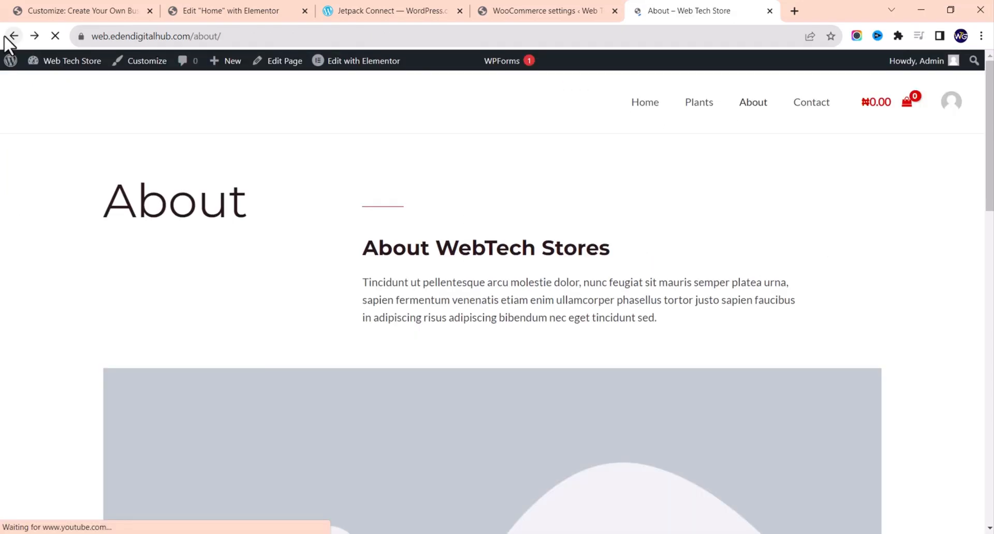
click(819, 105)
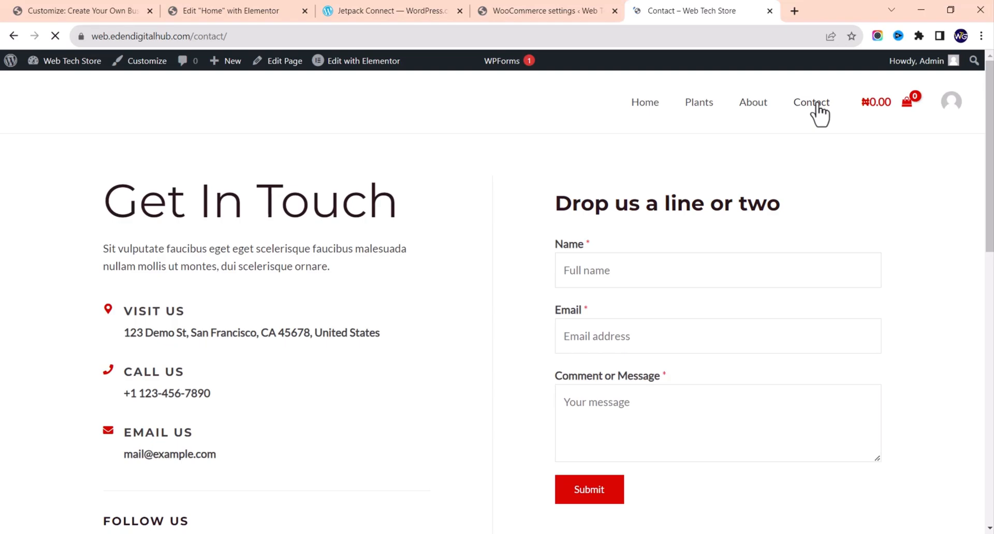
click(329, 62)
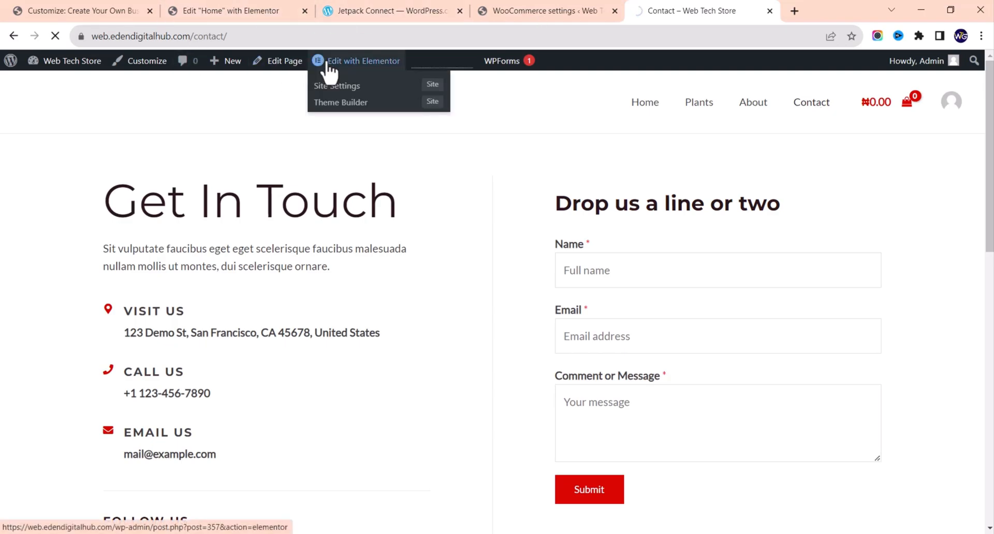
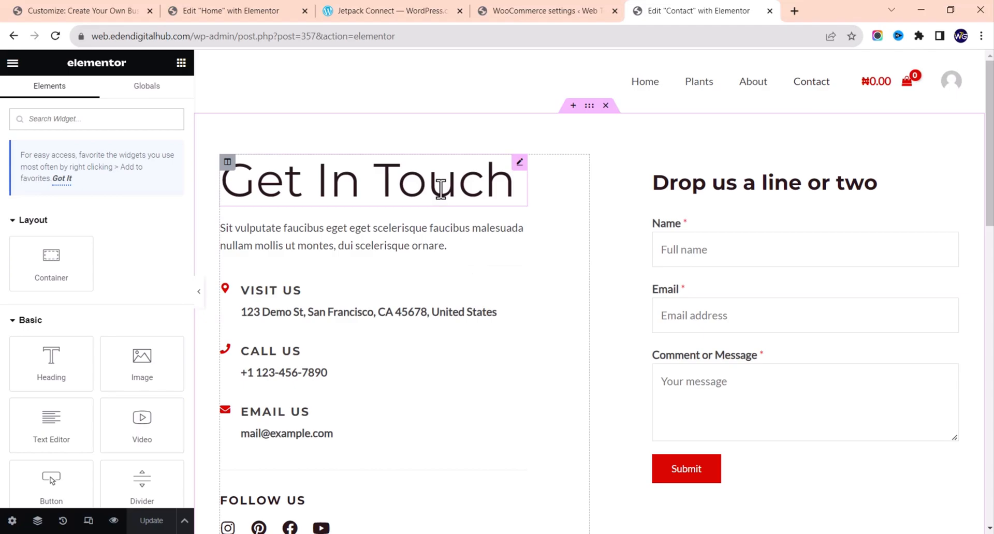
Step: Delete the placeholder text widget between the Get In Touch heading and Visit Us
click(440, 189)
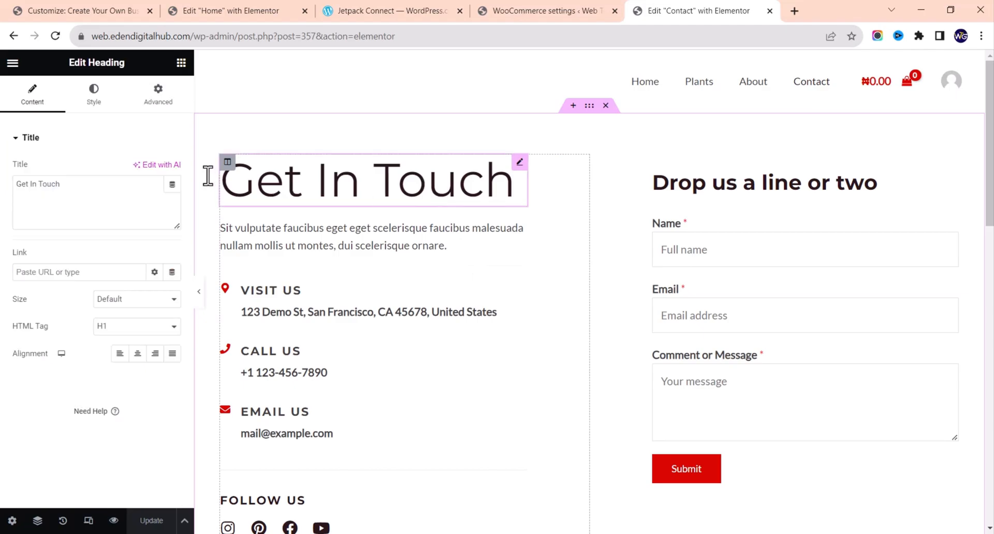
click(395, 235)
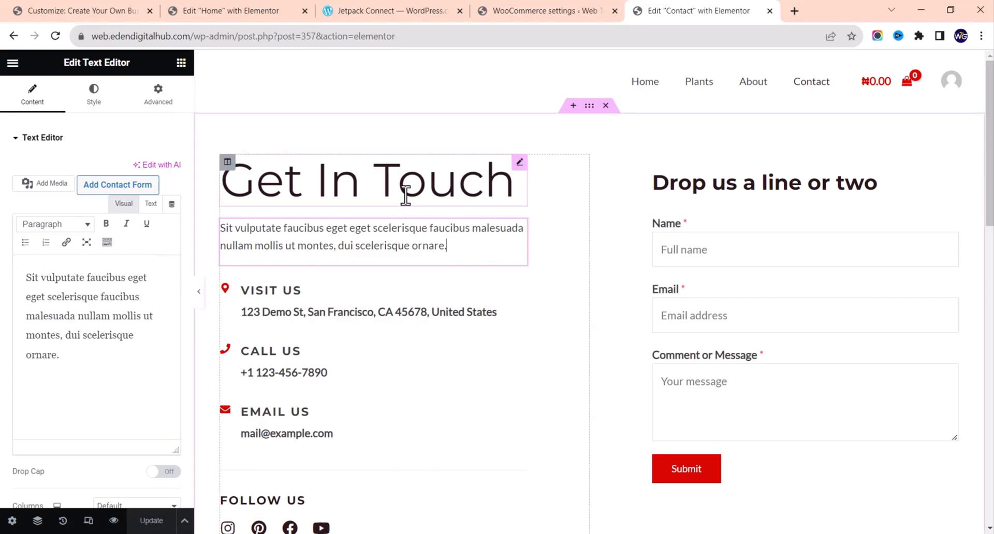
right_click(405, 251)
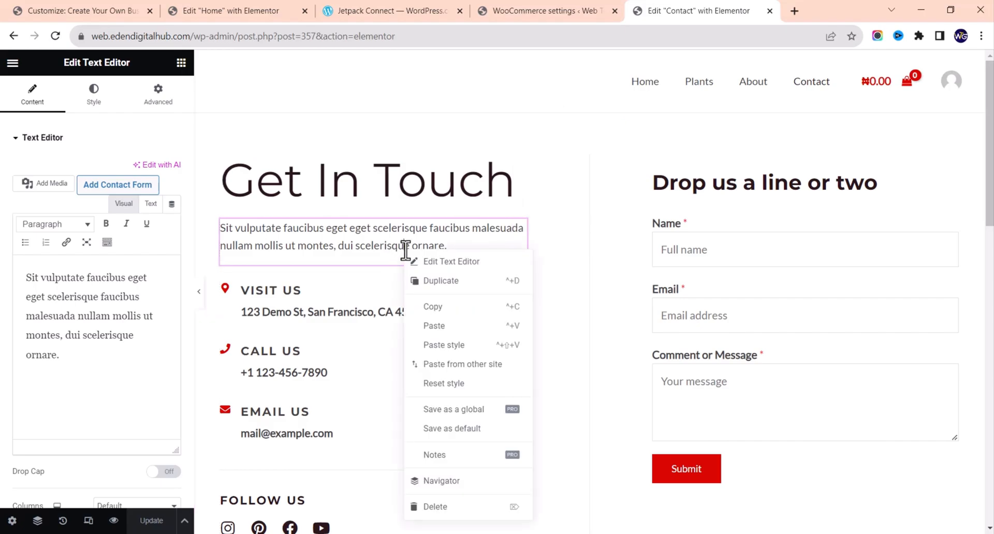
click(440, 507)
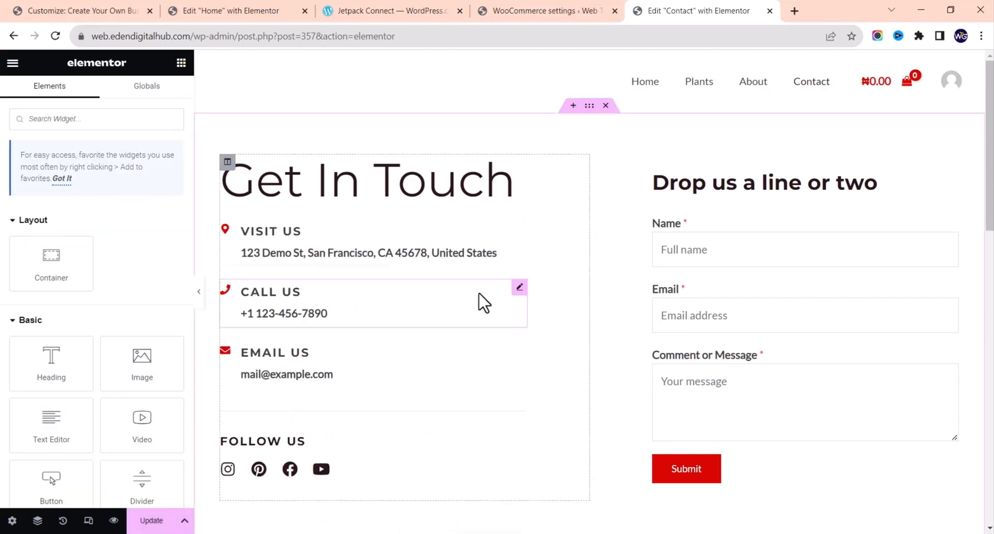
Step: Inspect the Visit Us address block and the Email Us contact block's description
click(444, 250)
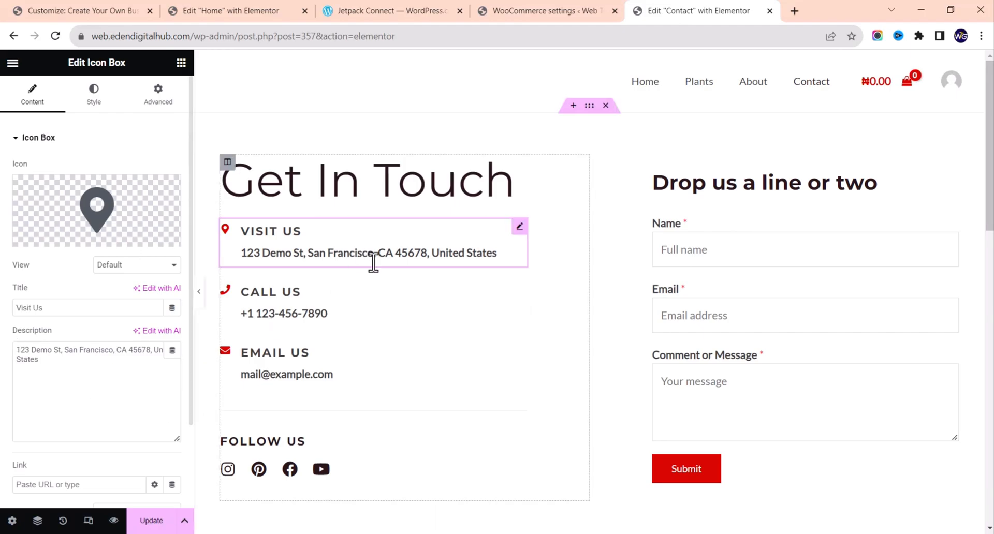
click(364, 311)
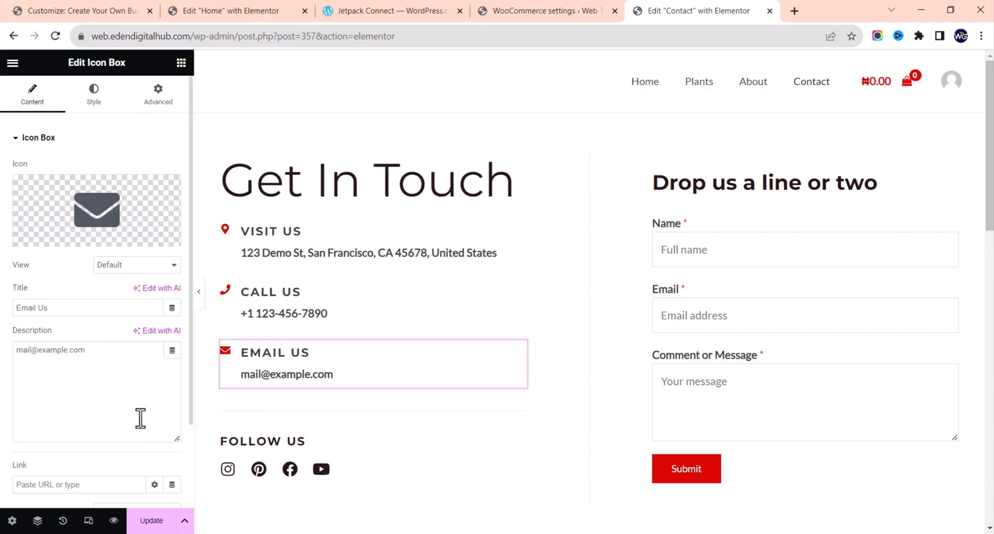
click(122, 371)
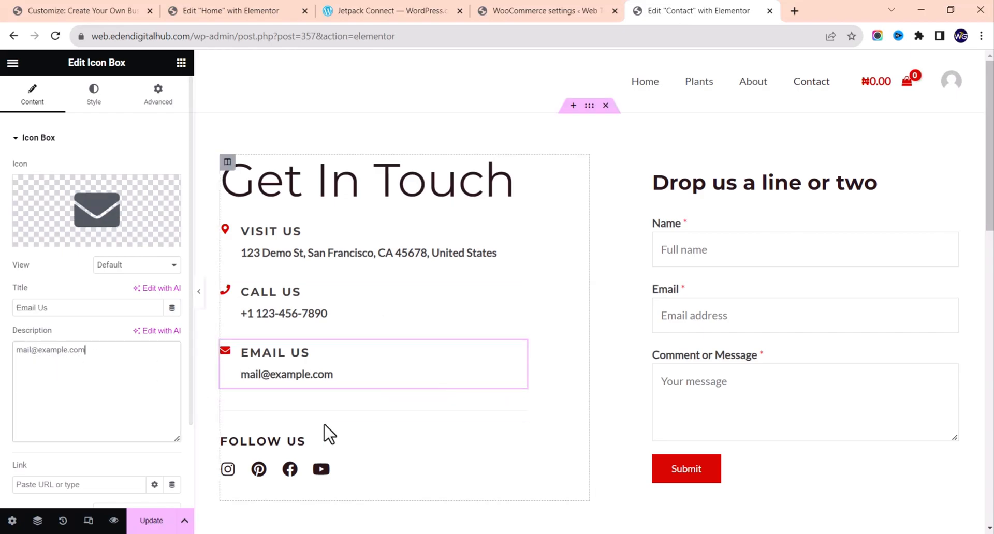
Step: Select the Follow Us social icons and expand the Instagram, Pinterest and YouTube items
click(361, 480)
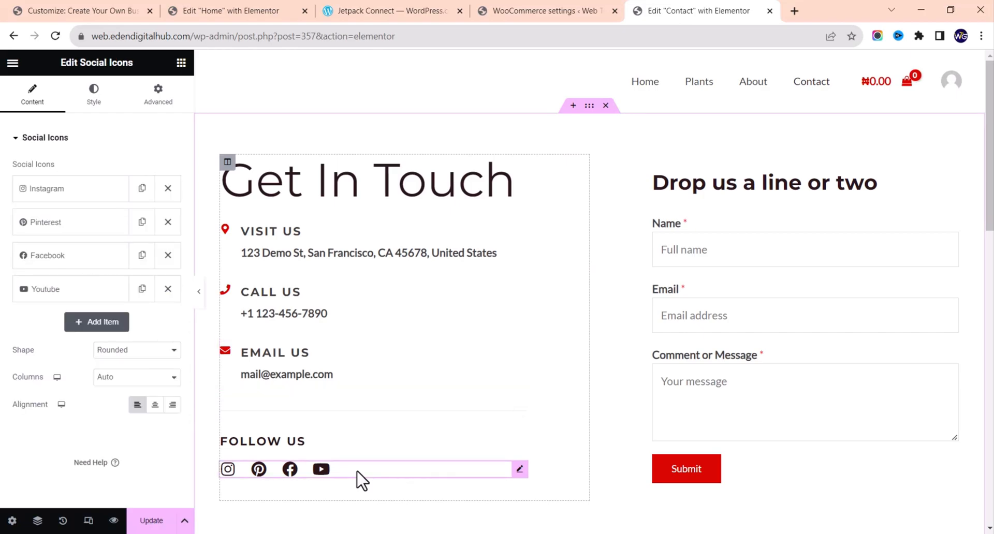
click(38, 193)
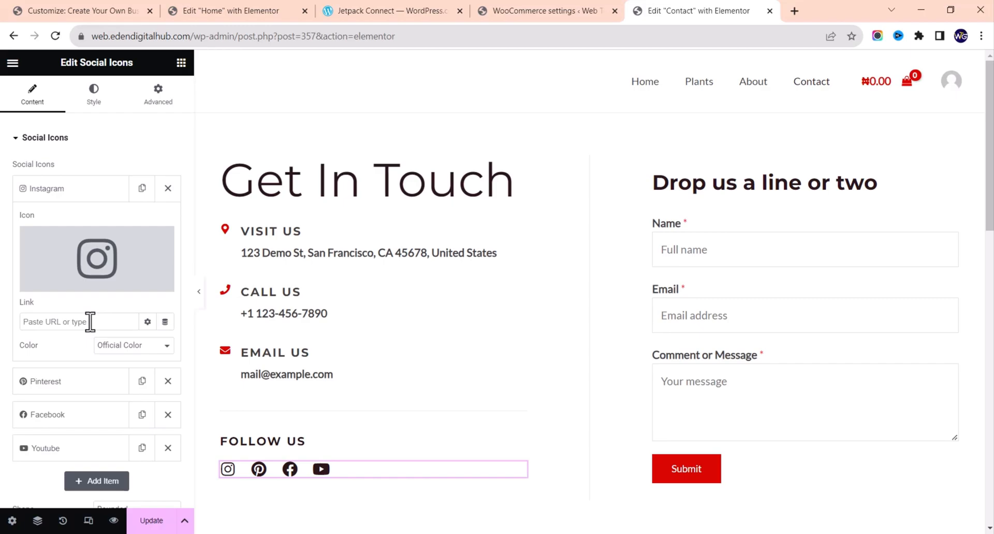
click(80, 195)
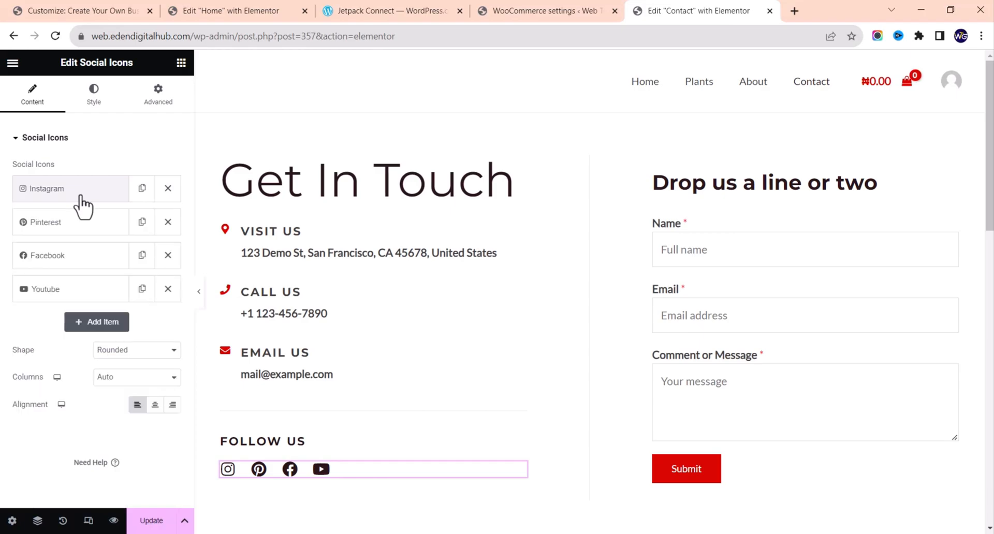
click(106, 228)
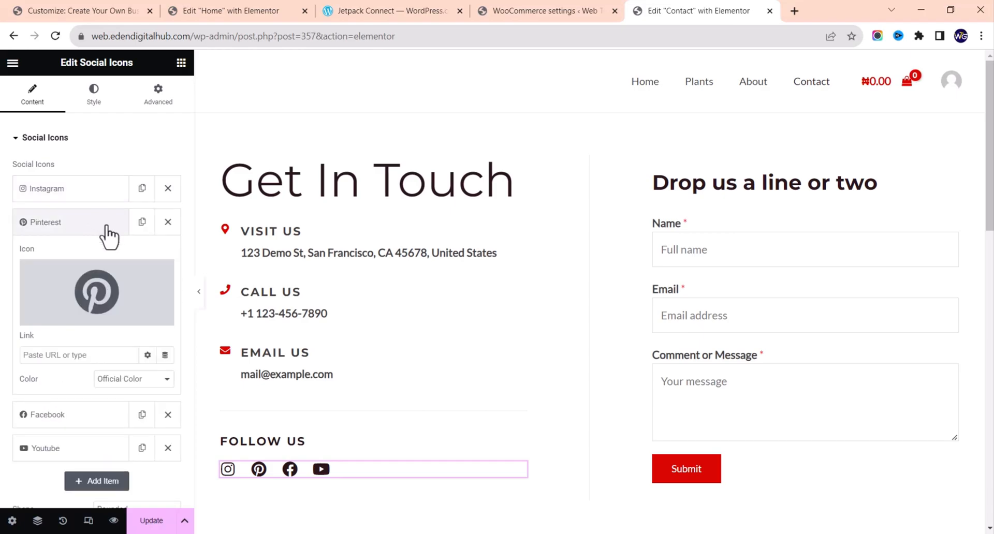
click(106, 228)
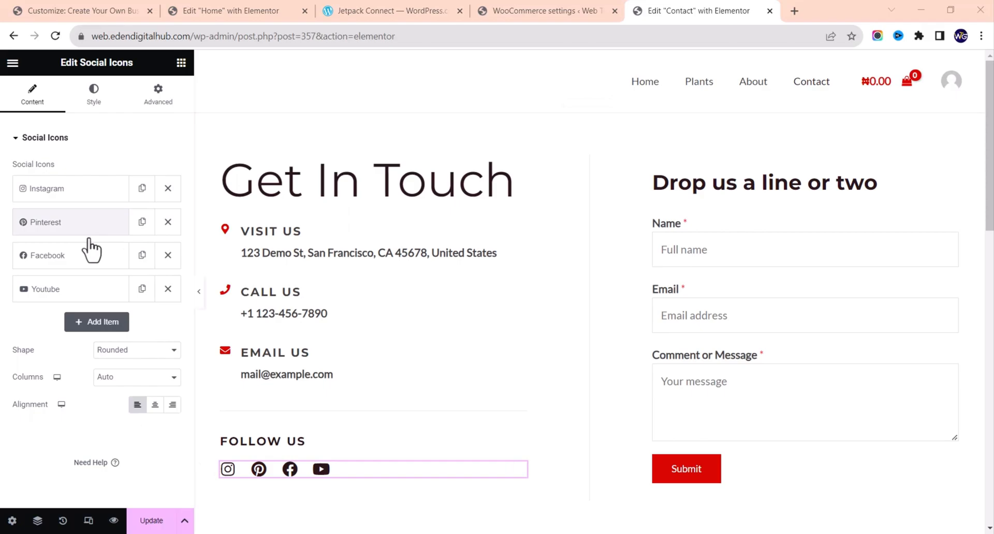
click(86, 289)
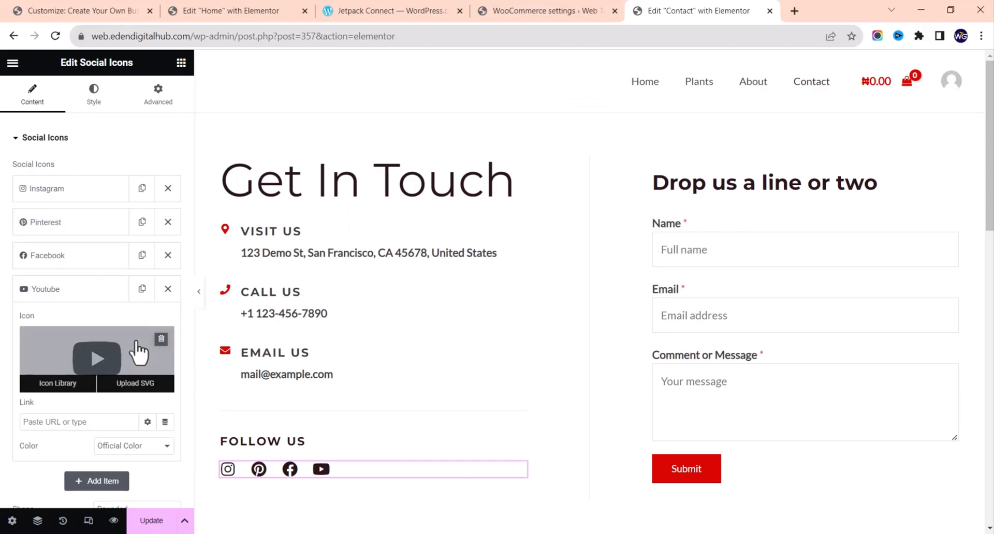
scroll(96, 300, down, 2)
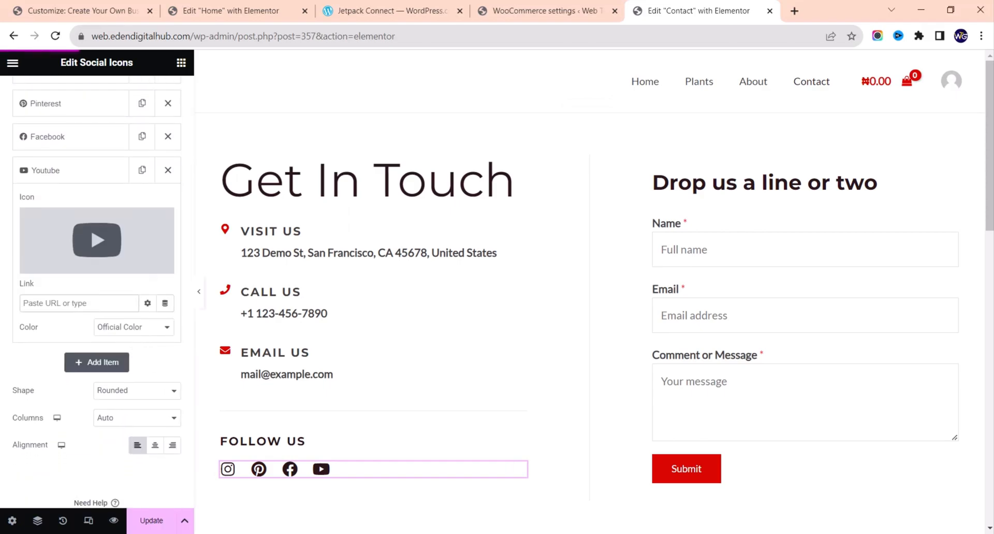
Step: Remove the San Francisco map section, then Update the Contact page to save it
scroll(646, 285, down, 10)
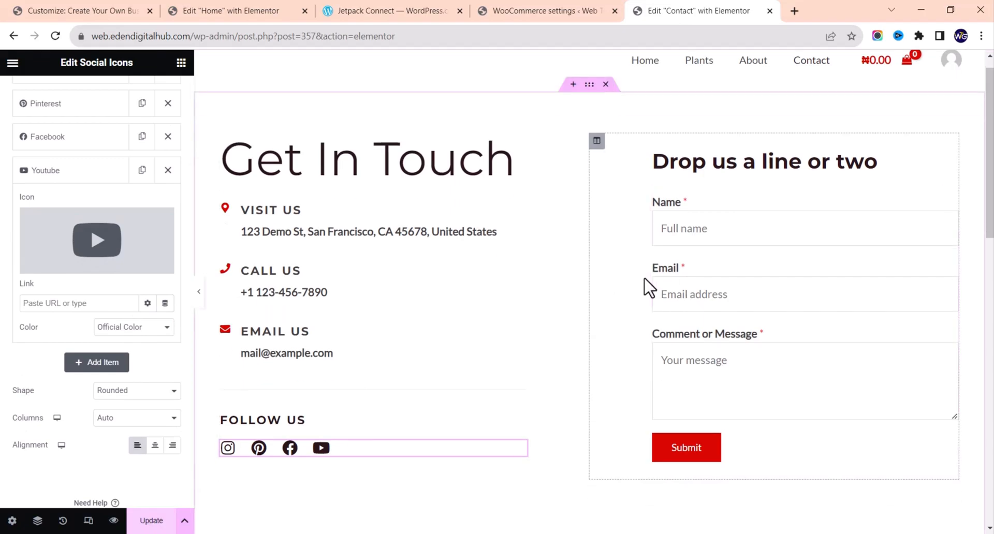
scroll(646, 285, up, 5)
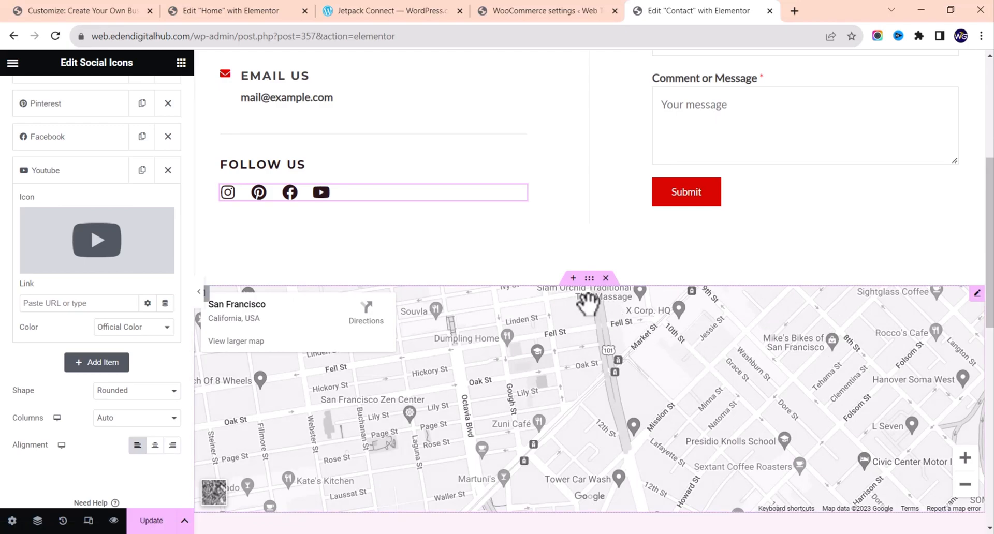
click(613, 281)
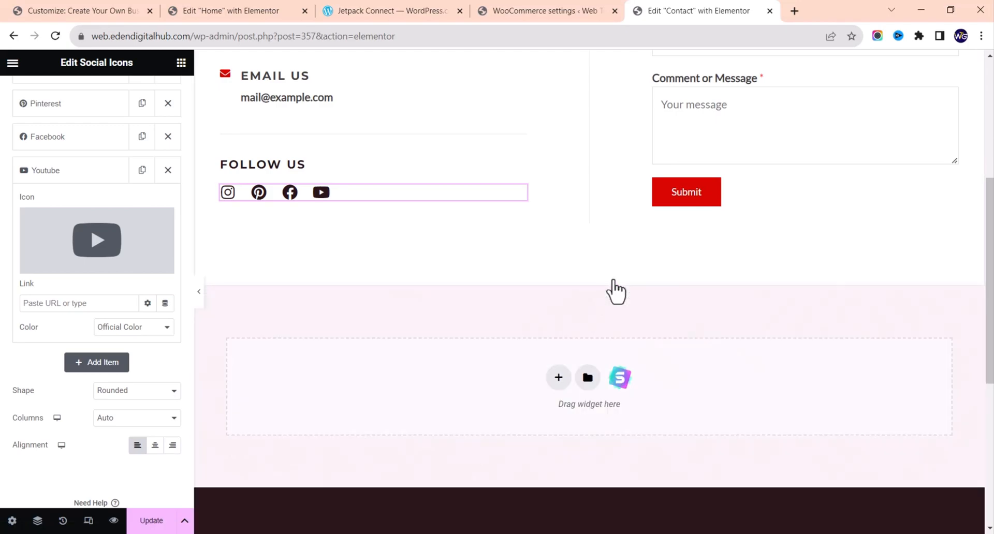
scroll(748, 304, up, 3)
scroll(752, 305, up, 3)
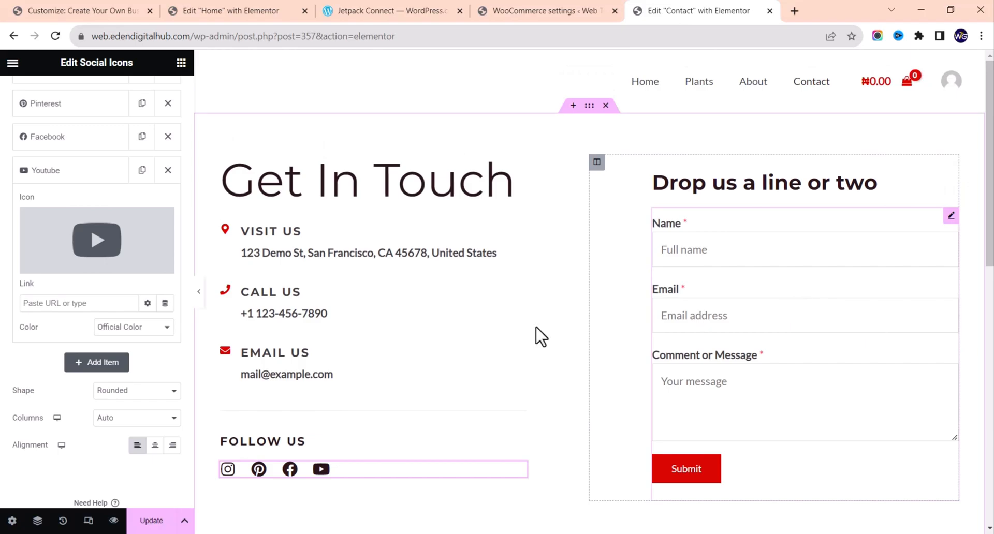
click(156, 521)
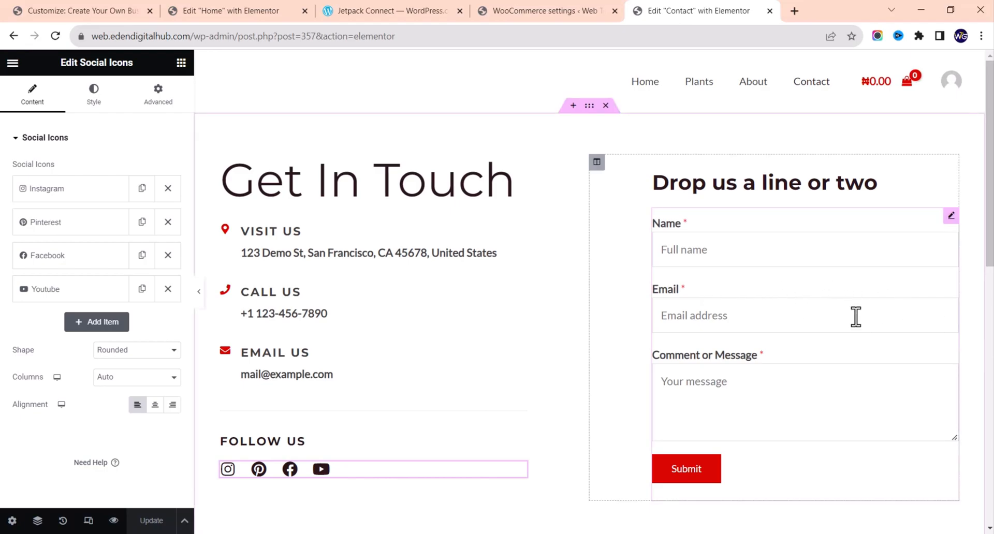
Step: Check the WPForms widget uses Simple Contact Form, then switch to the WooCommerce Payments settings
click(859, 356)
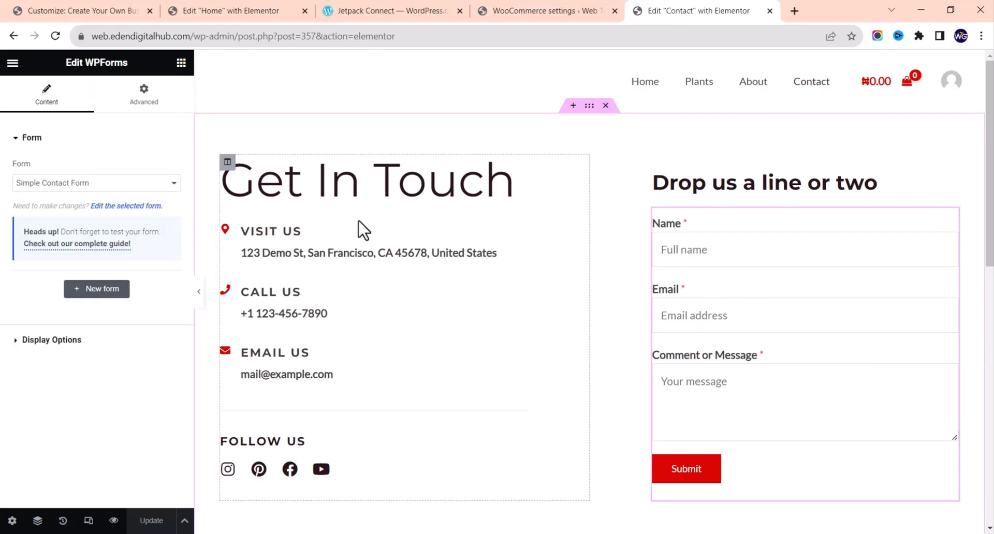
click(83, 185)
click(83, 184)
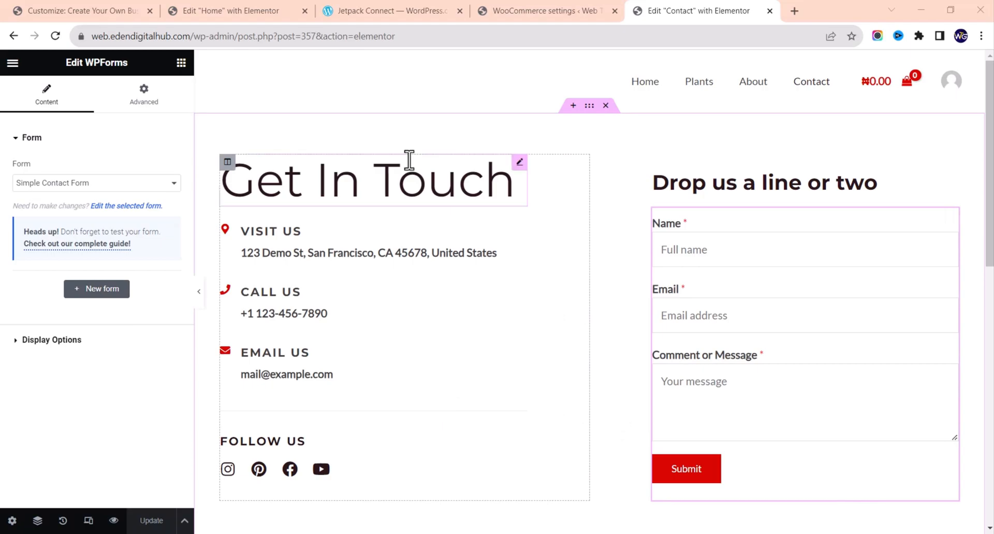
click(561, 8)
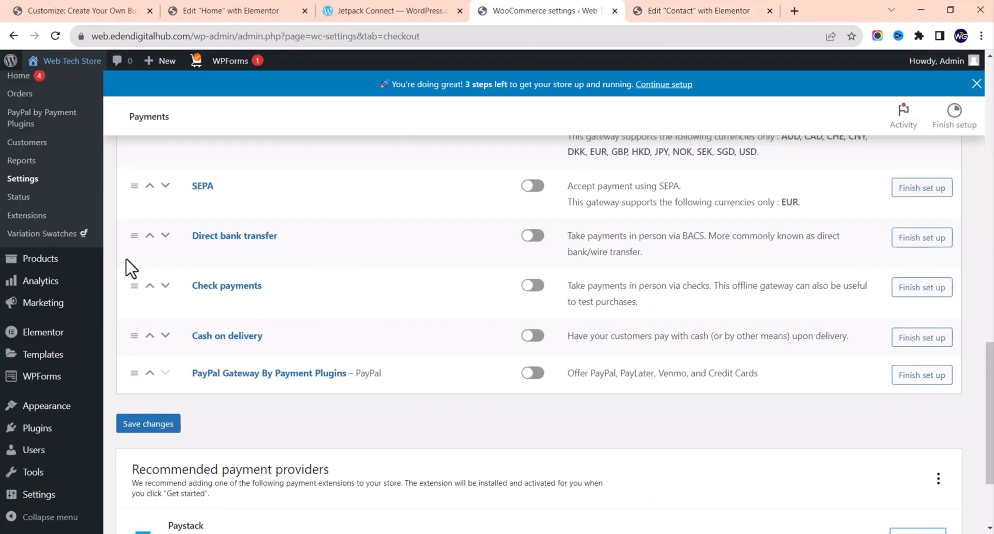
Step: Go to the WPForms Forms Overview and open Simple Contact Form in the builder
mouse_move(32, 382)
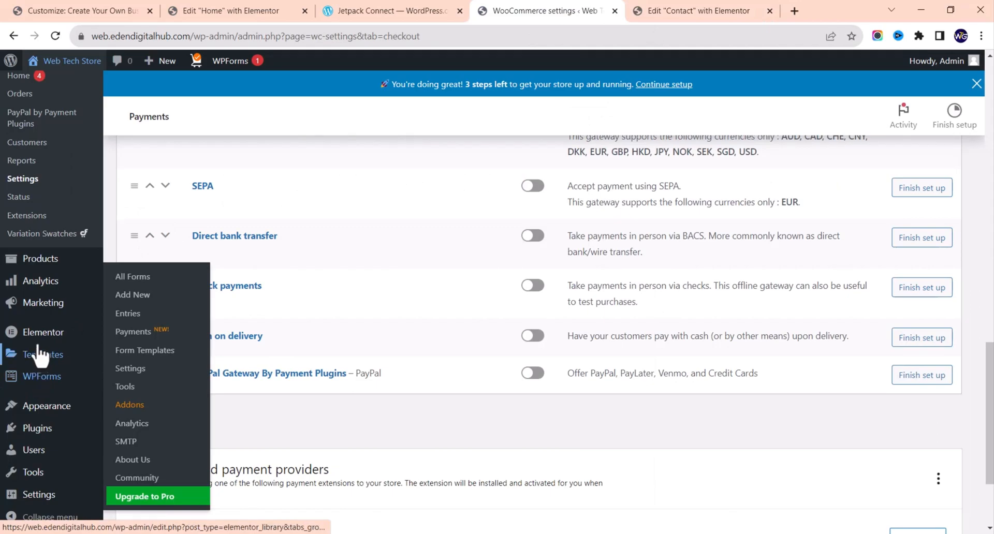
scroll(38, 342, up, 4)
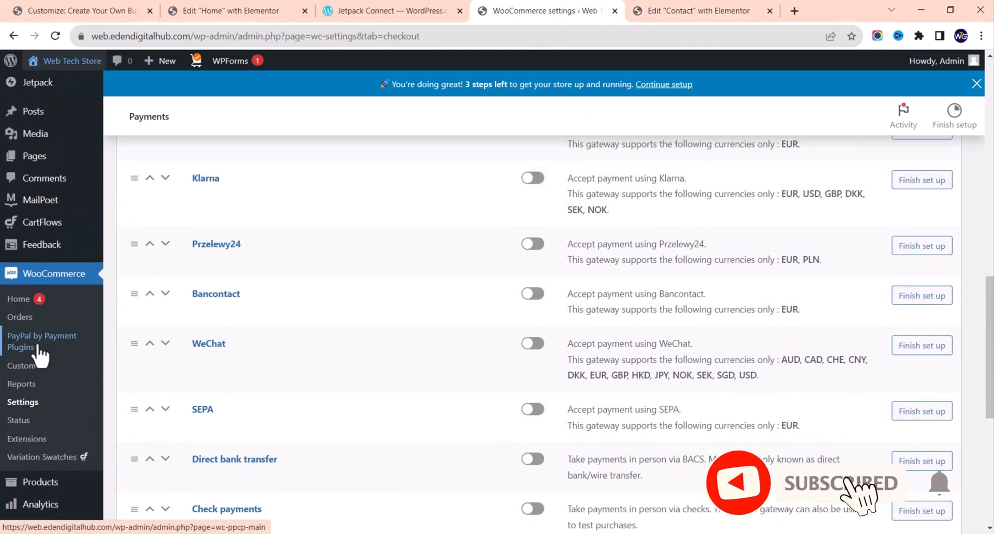
scroll(39, 357, down, 7)
click(43, 377)
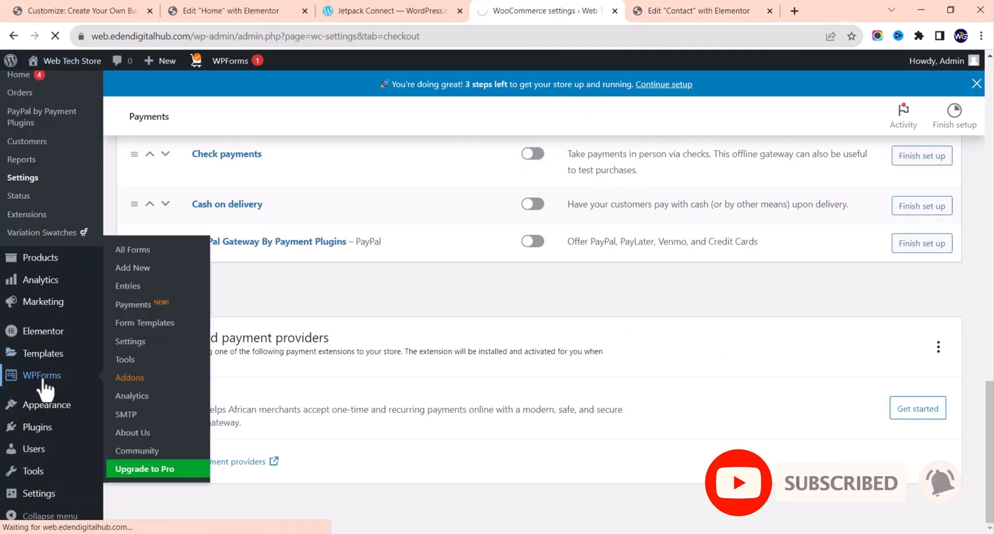
scroll(445, 394, down, 1)
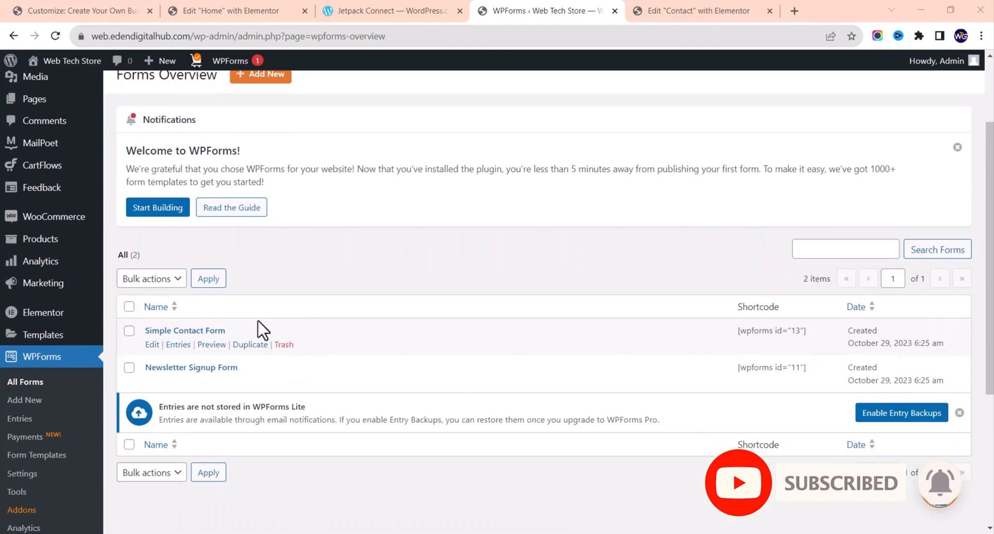
click(152, 345)
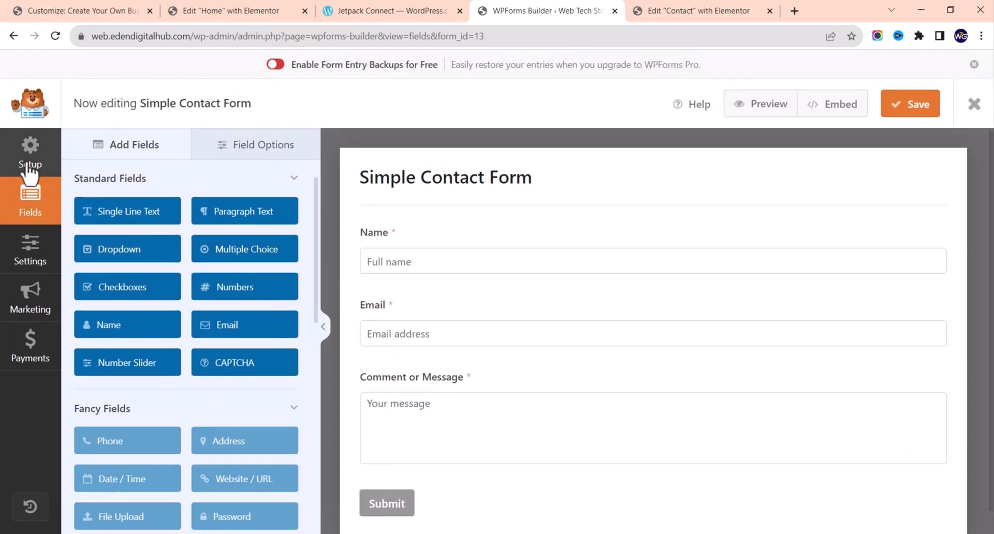
Step: Open the form's General settings and expand the Advanced section
click(27, 171)
click(34, 270)
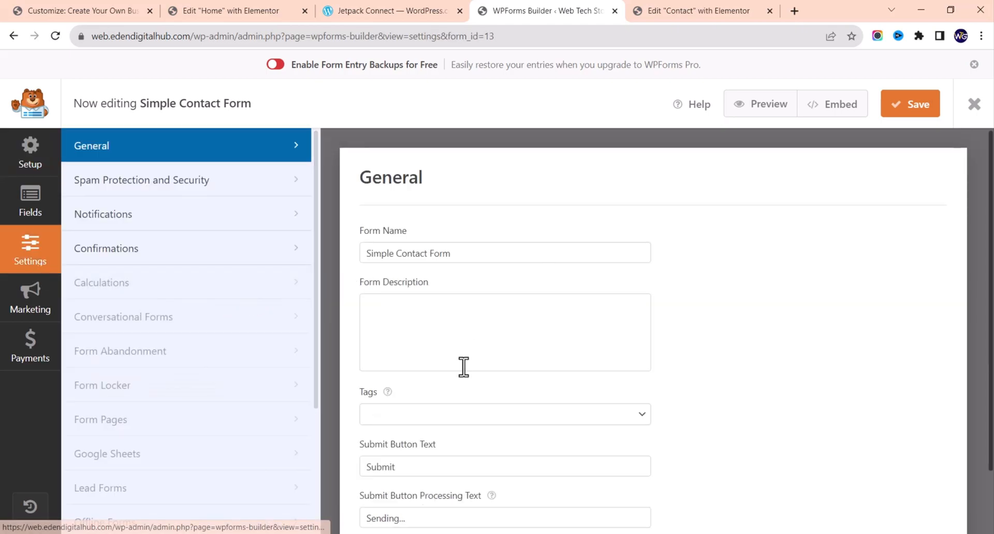
scroll(446, 395, down, 2)
scroll(446, 389, up, 1)
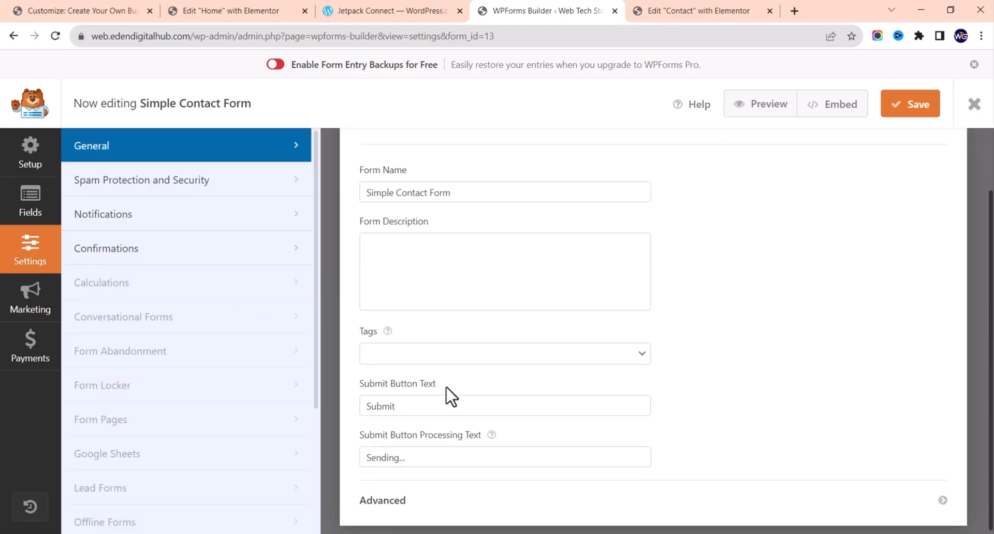
scroll(446, 389, down, 1)
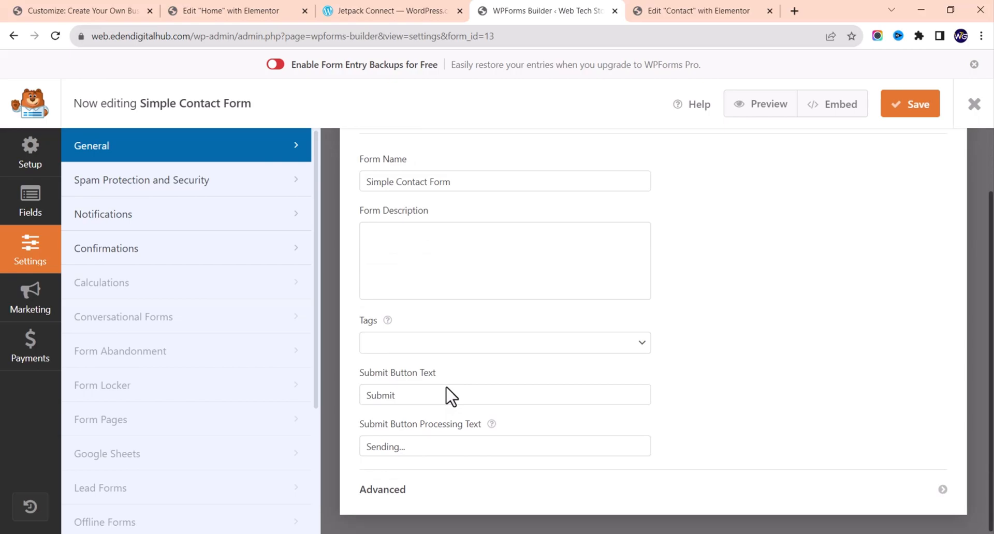
click(400, 494)
Step: Open Notifications and select the {admin_email} Send To Email Address value
scroll(402, 502, down, 3)
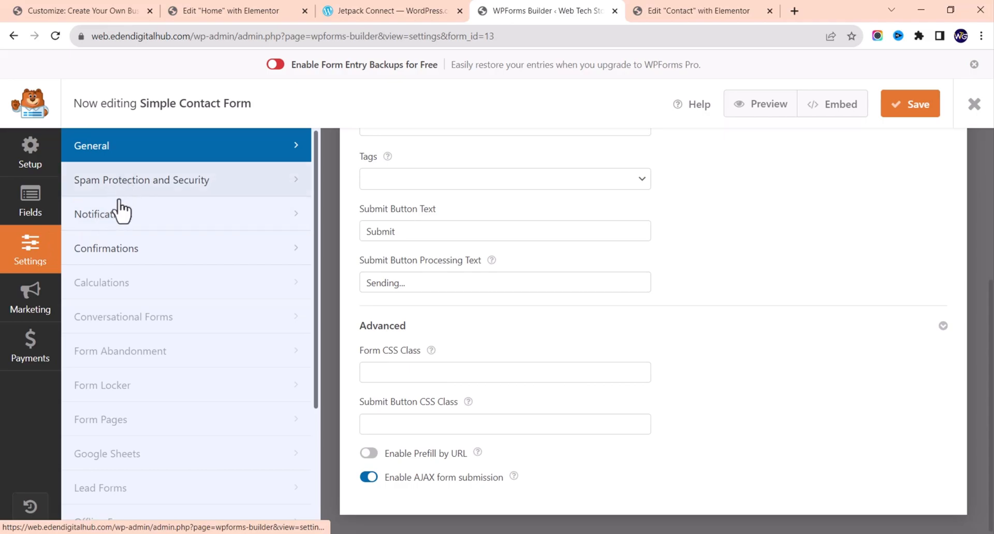
click(130, 232)
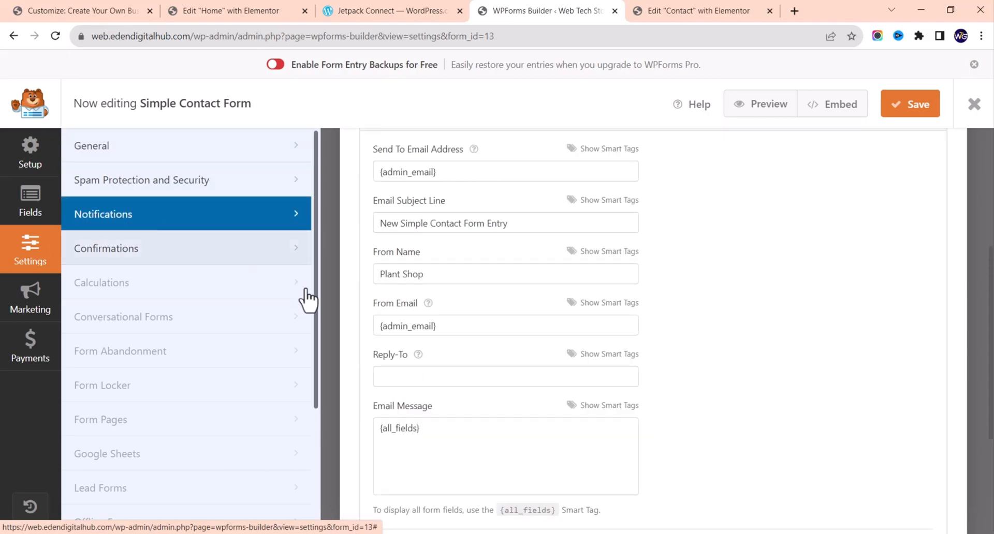
scroll(389, 299, up, 2)
scroll(390, 299, up, 2)
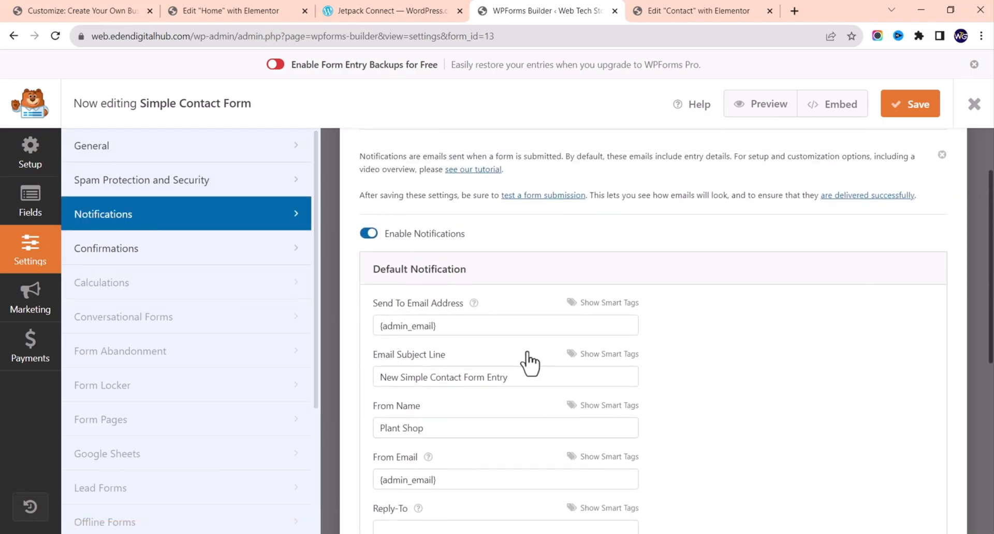
click(460, 334)
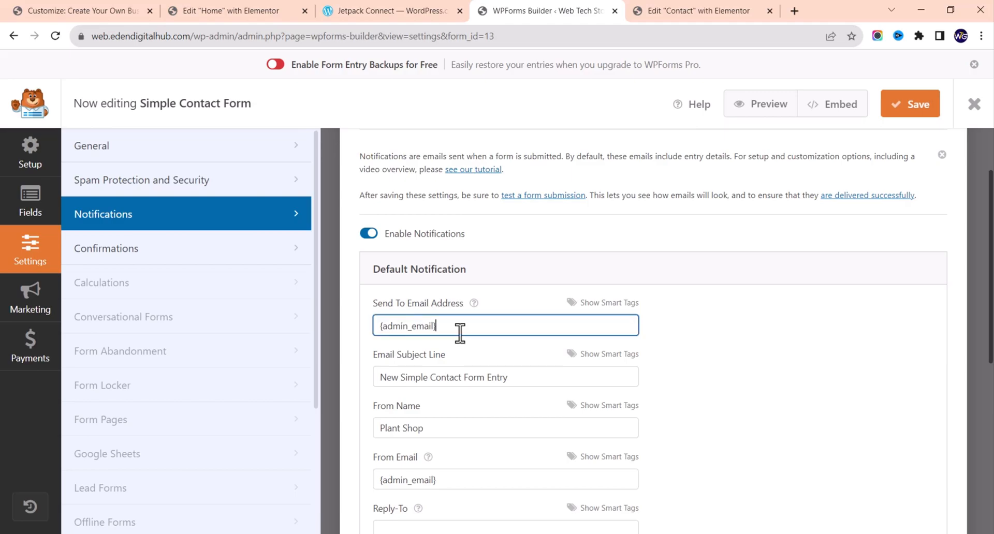
drag(460, 333, 357, 335)
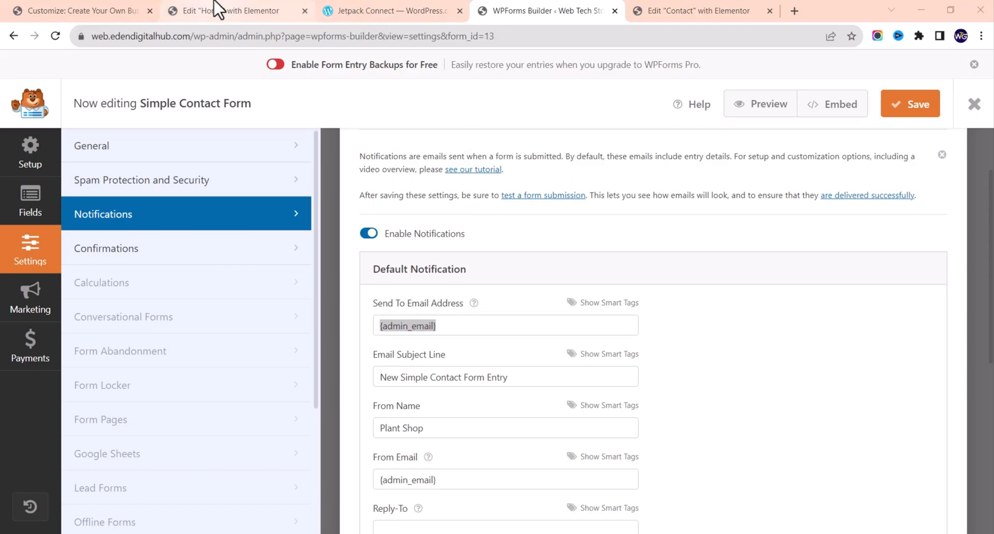
Step: Go to web.edendigitalhub.com and launch the Customizer from the admin toolbar
click(239, 36)
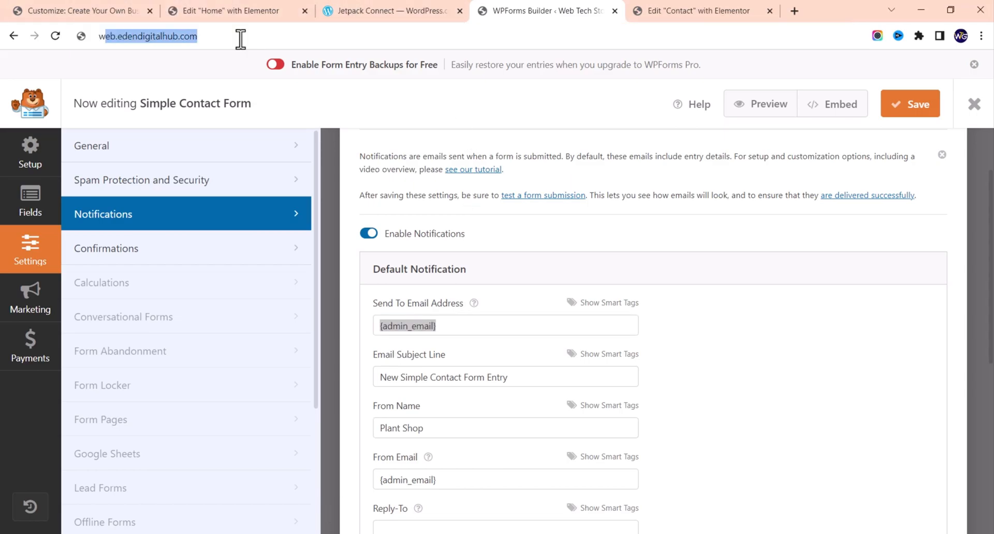
text(we)
key(Return)
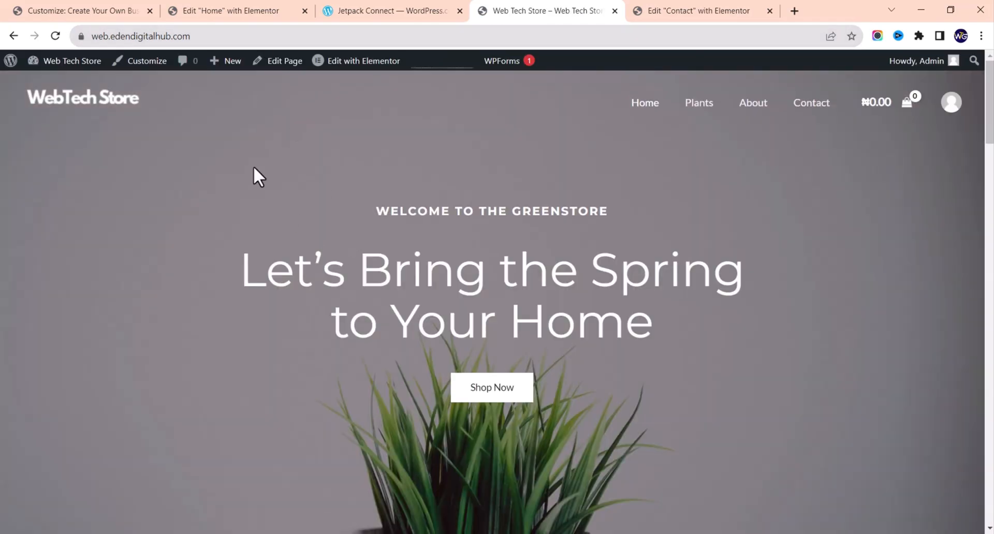
click(147, 61)
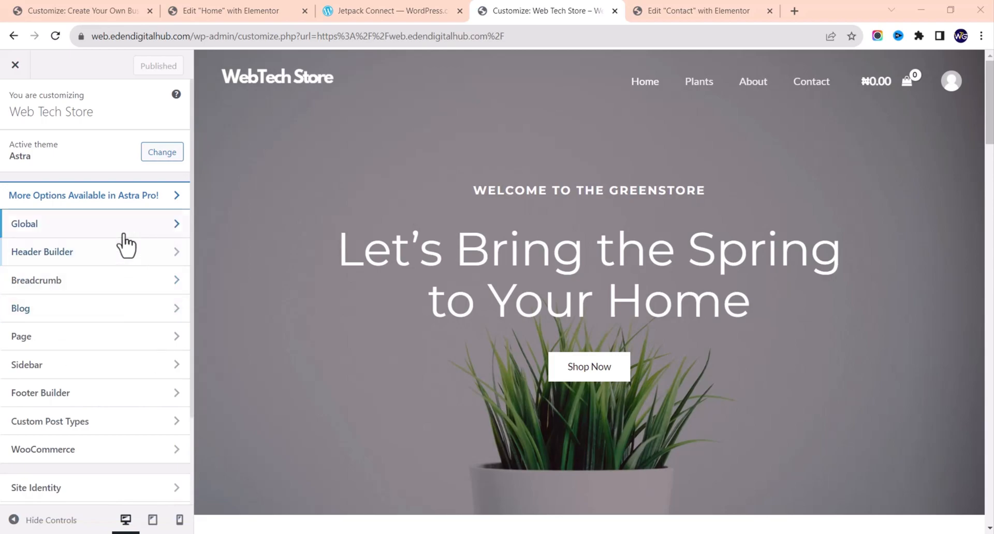
Step: Navigate to Global > Typography to reveal font pair presets and Body/Headings Font options
click(123, 226)
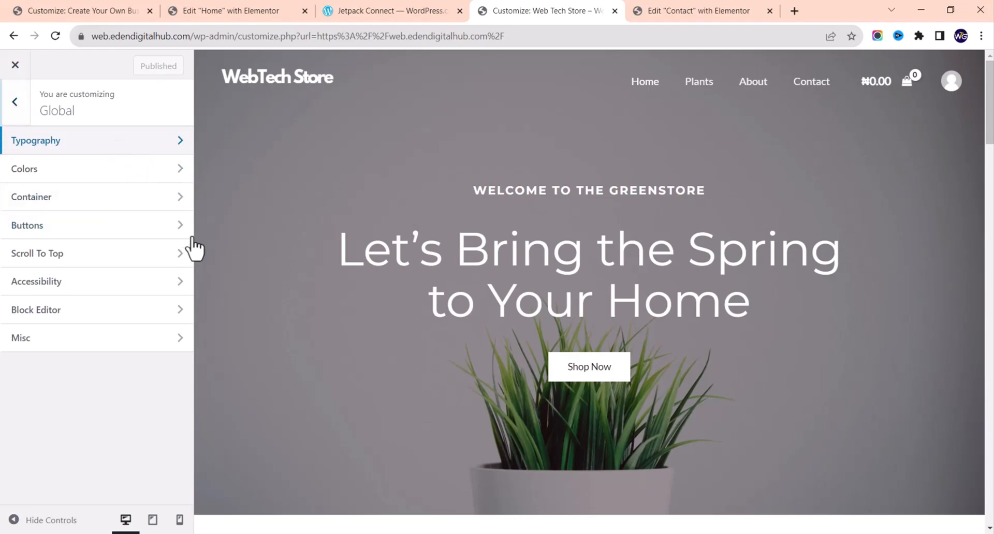
click(124, 146)
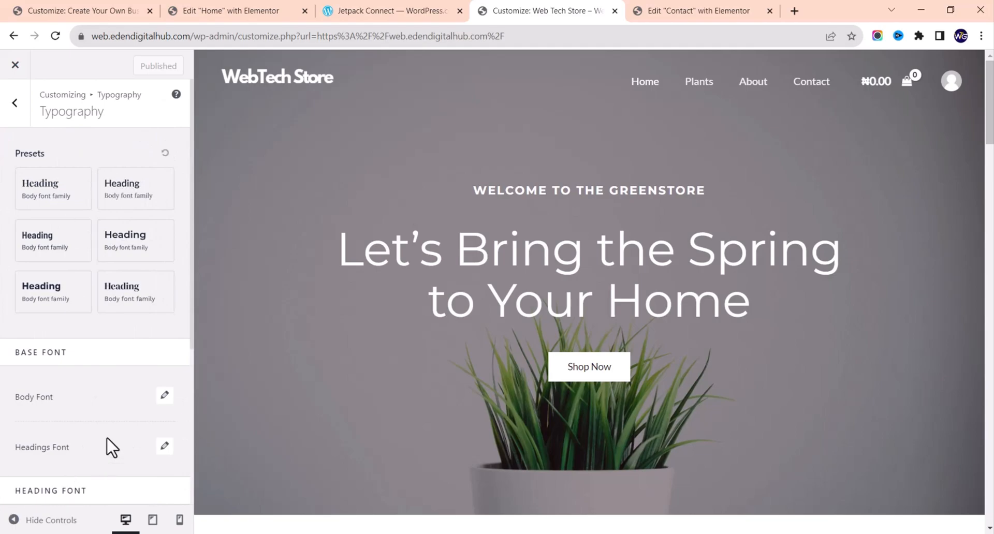
scroll(139, 396, down, 2)
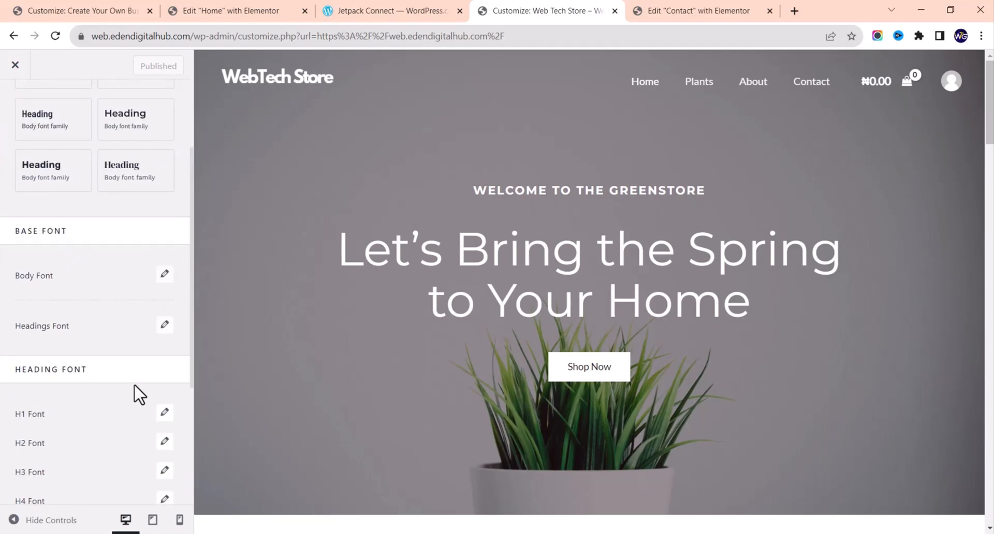
scroll(139, 396, up, 2)
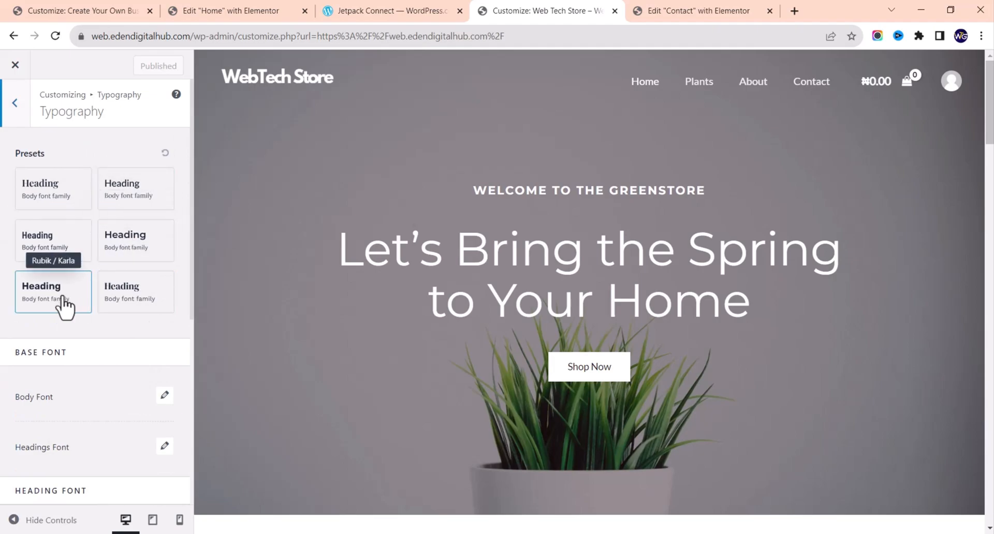
Step: Try the DM Serif Display / Work Sans preset, then apply Montserrat / Source Sans Pro
click(133, 301)
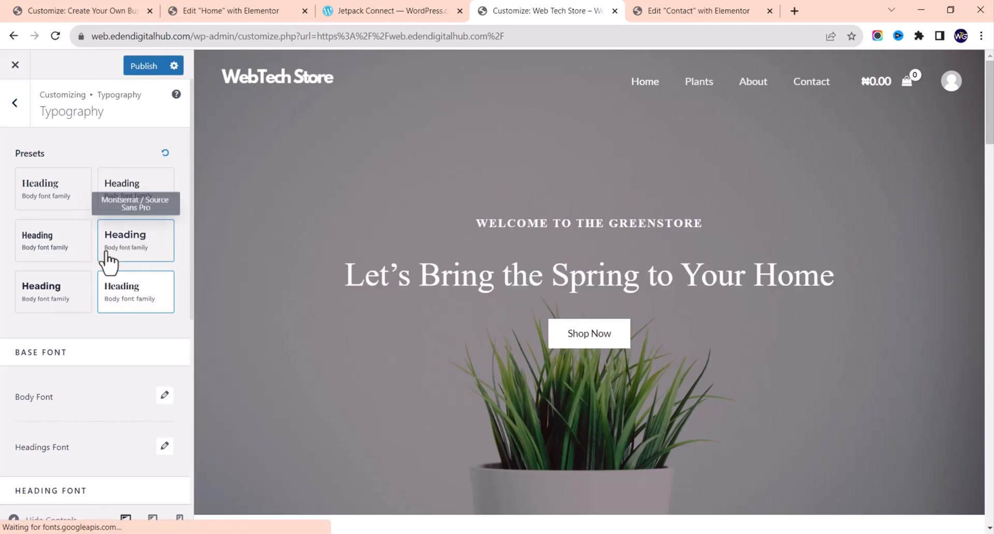
click(115, 249)
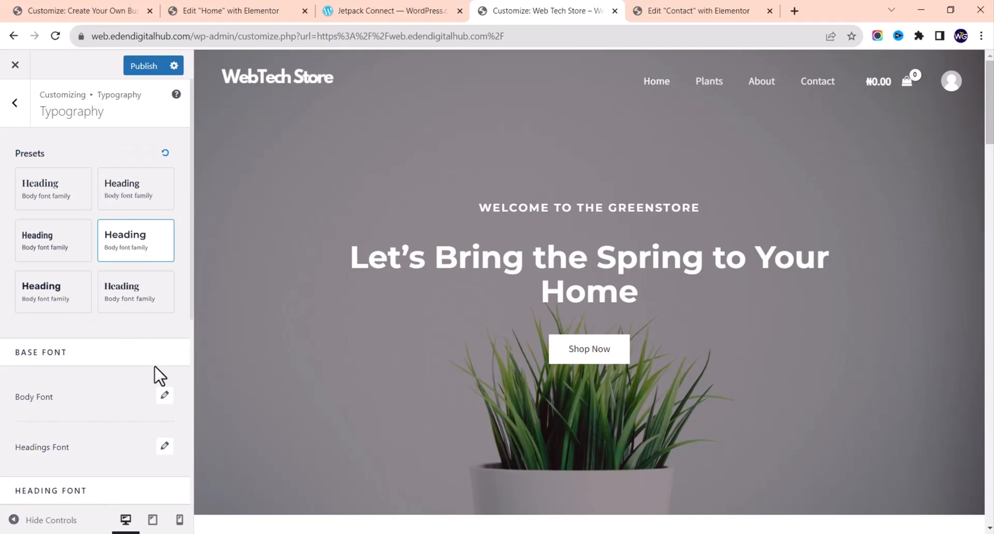
scroll(153, 389, down, 5)
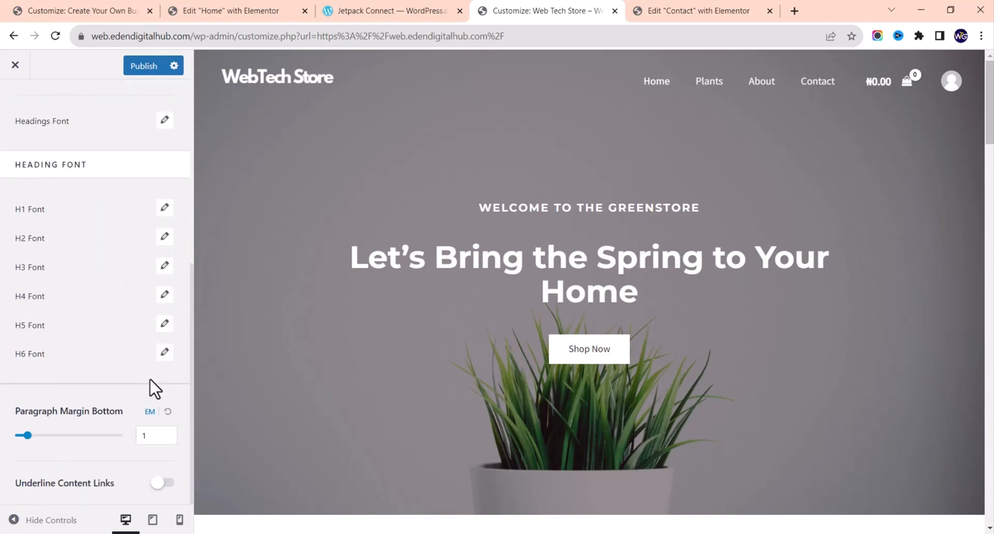
scroll(154, 388, up, 4)
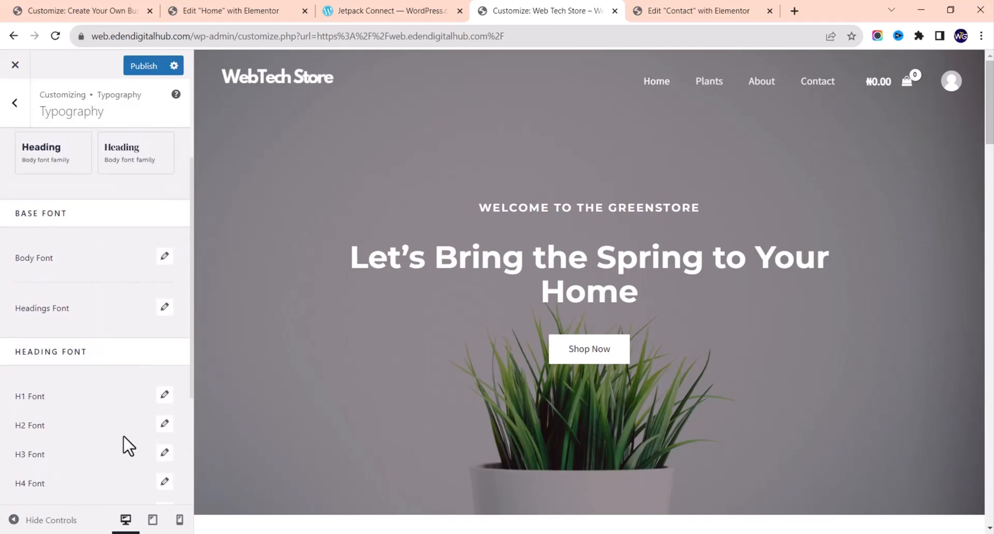
scroll(127, 445, down, 2)
scroll(128, 438, up, 2)
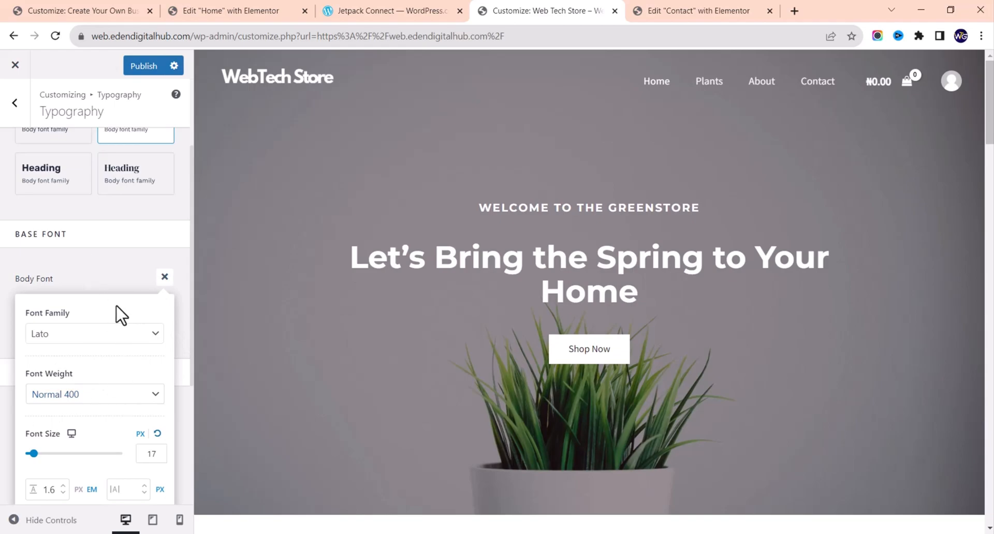
Step: Review the Body Font family options, keeping Lato
click(114, 345)
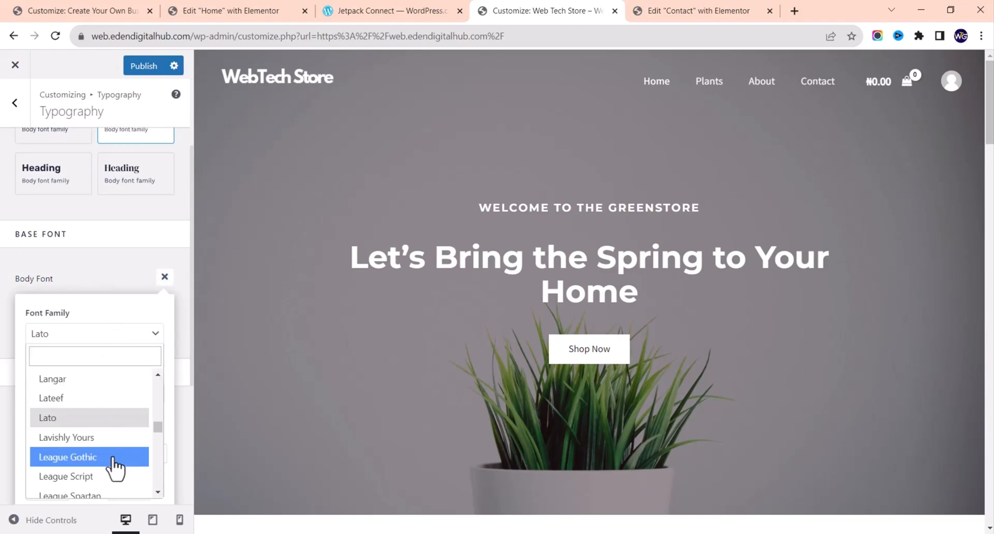
click(145, 332)
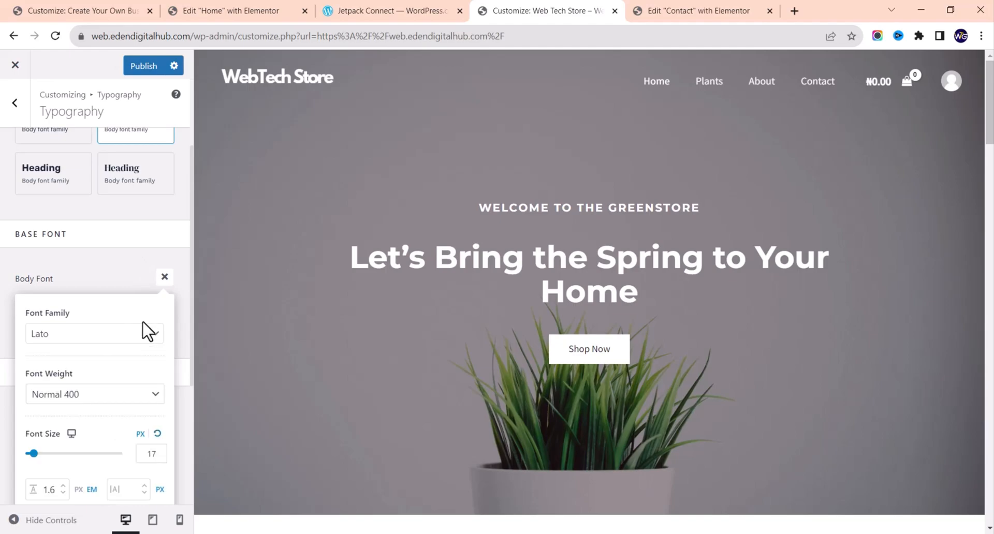
click(164, 278)
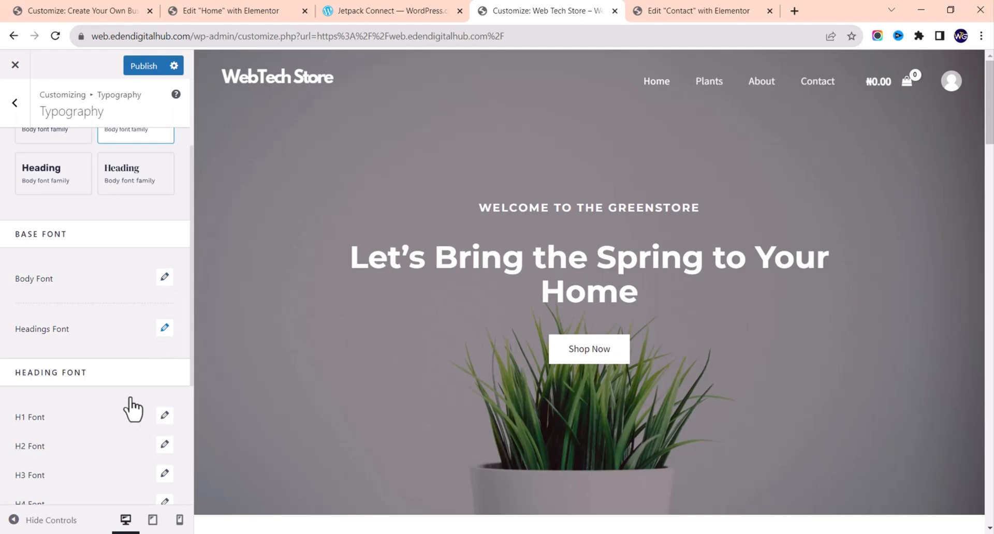
scroll(129, 401, down, 2)
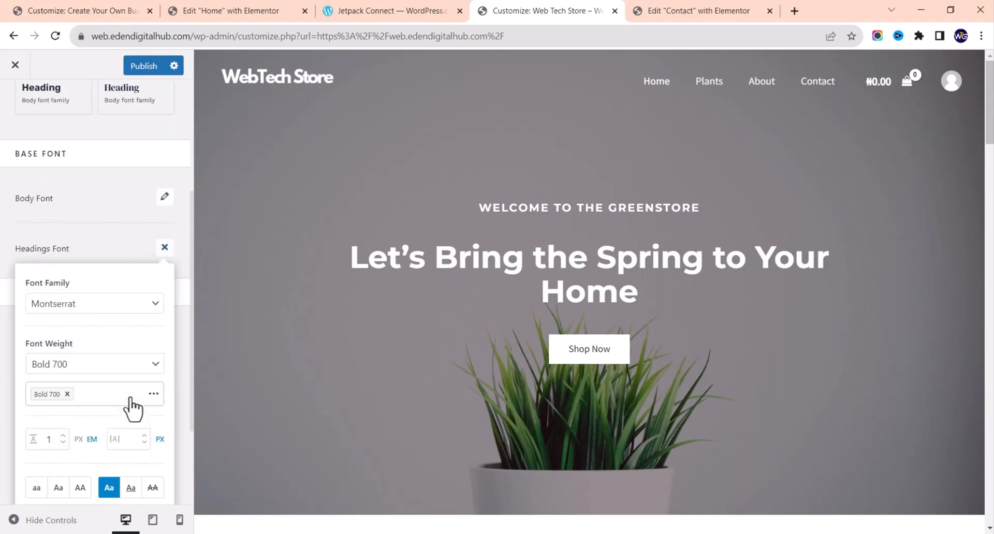
scroll(132, 409, up, 2)
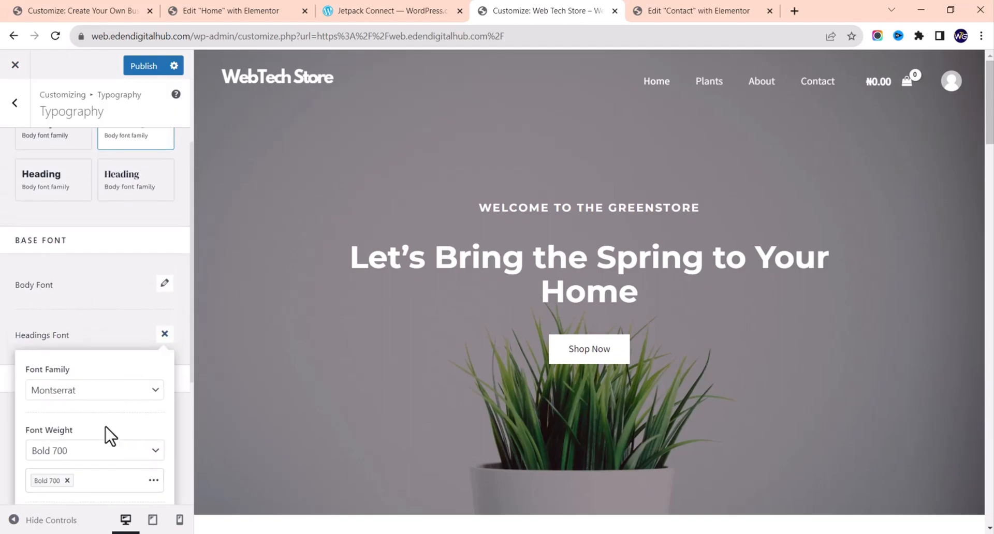
scroll(107, 435, down, 3)
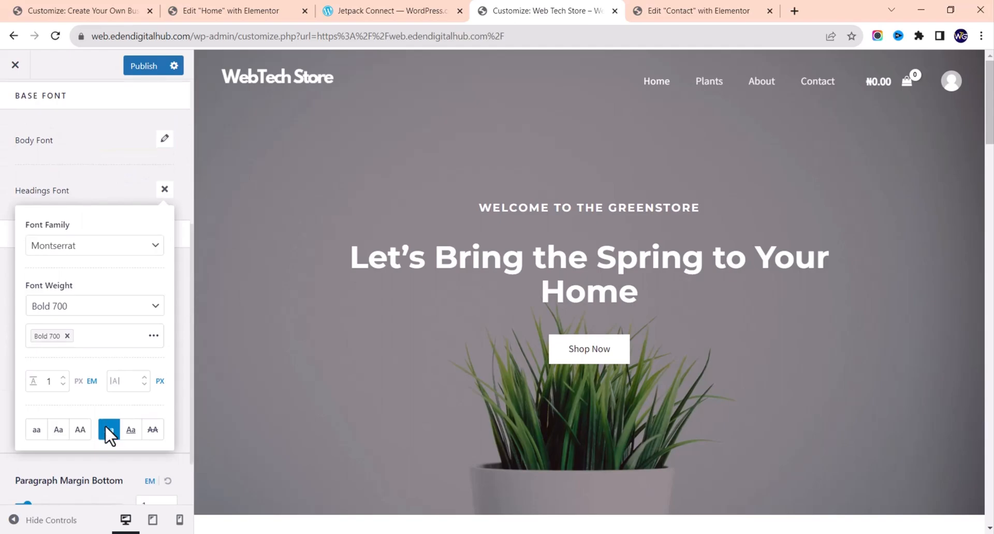
Step: Review the Headings Font family, keeping Montserrat at Bold 700
click(131, 249)
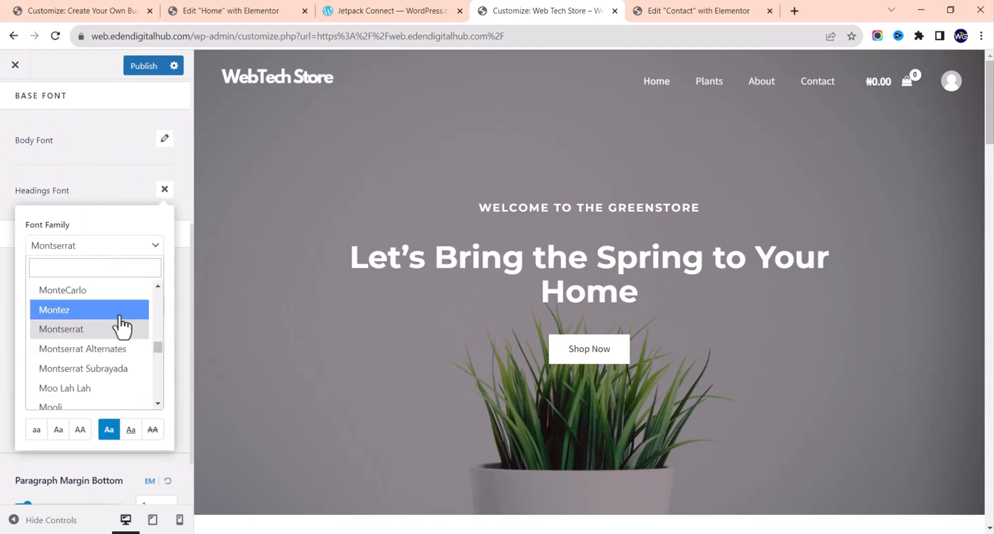
click(144, 250)
click(164, 190)
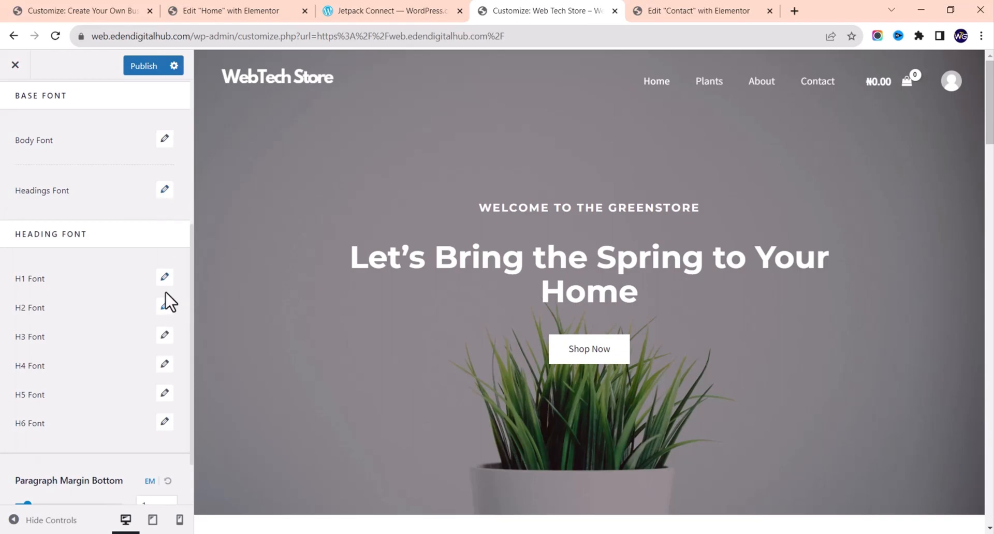
scroll(178, 417, up, 5)
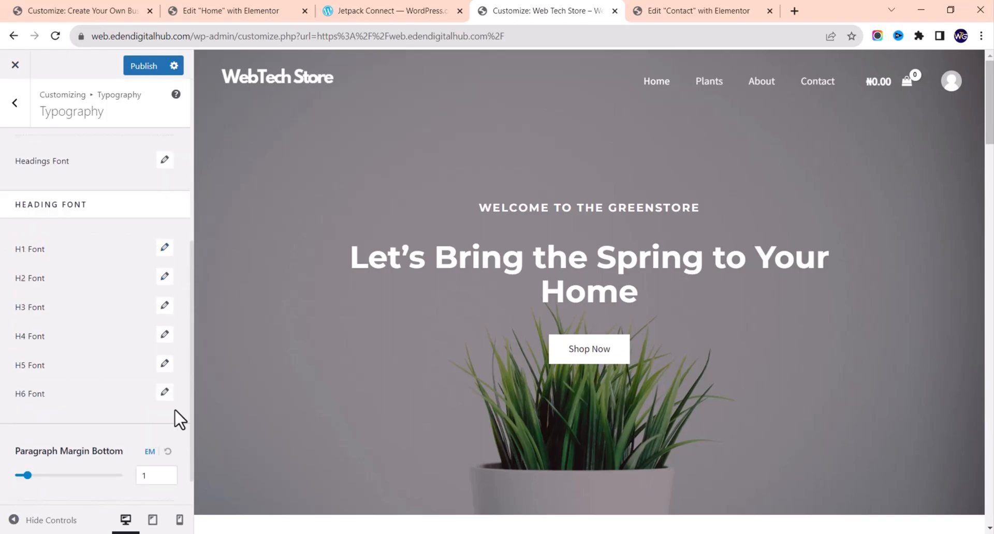
Step: Open the Global Colors settings and inspect palette Color 5
click(15, 104)
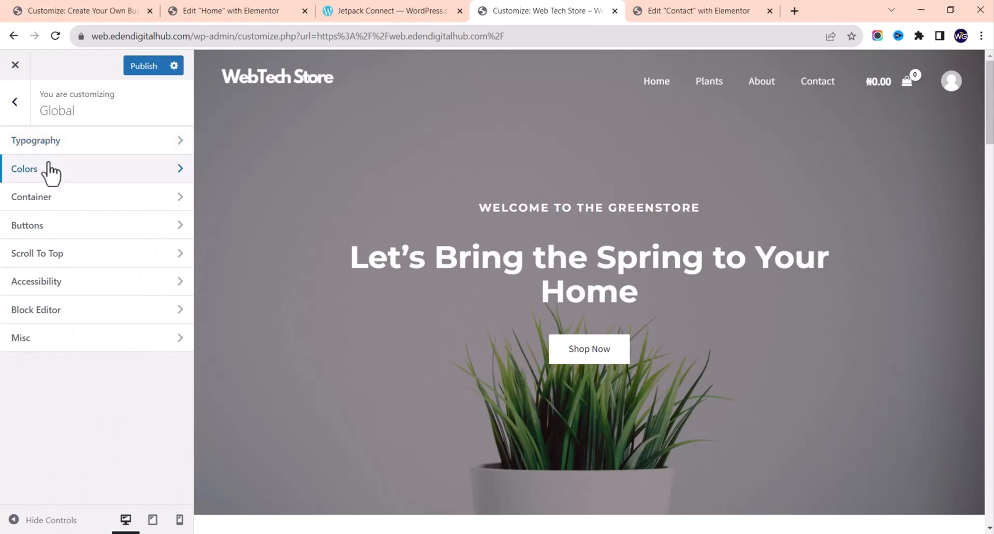
click(149, 176)
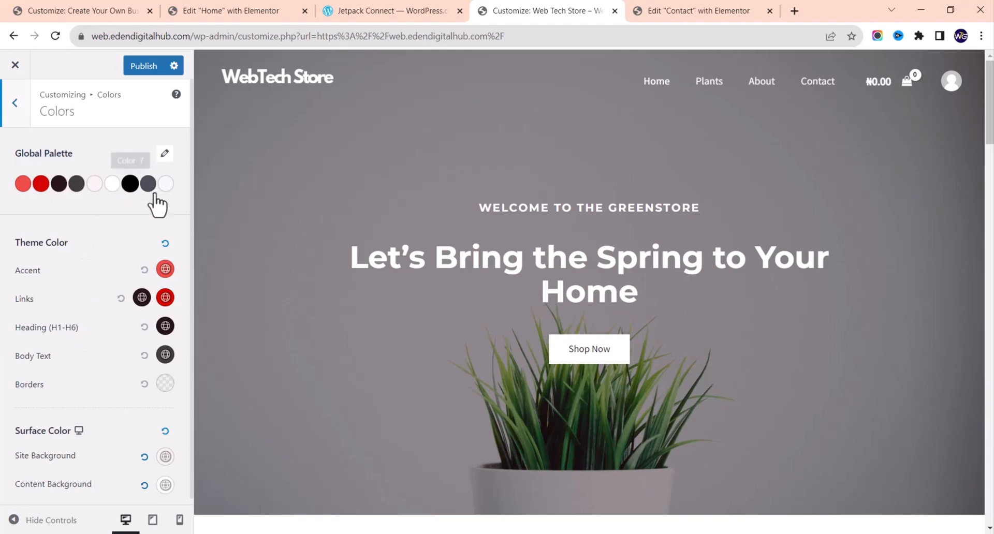
scroll(444, 288, down, 5)
scroll(444, 289, up, 1)
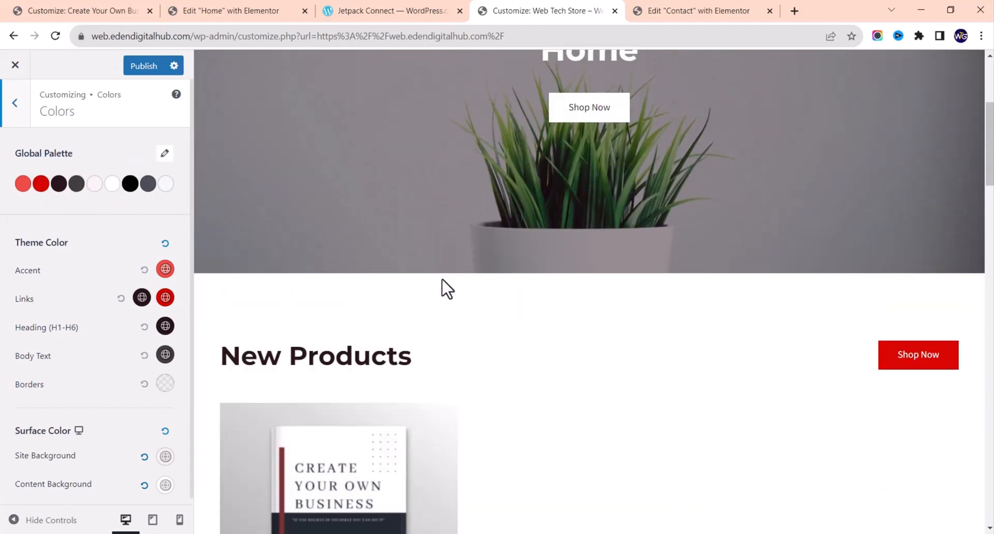
click(95, 185)
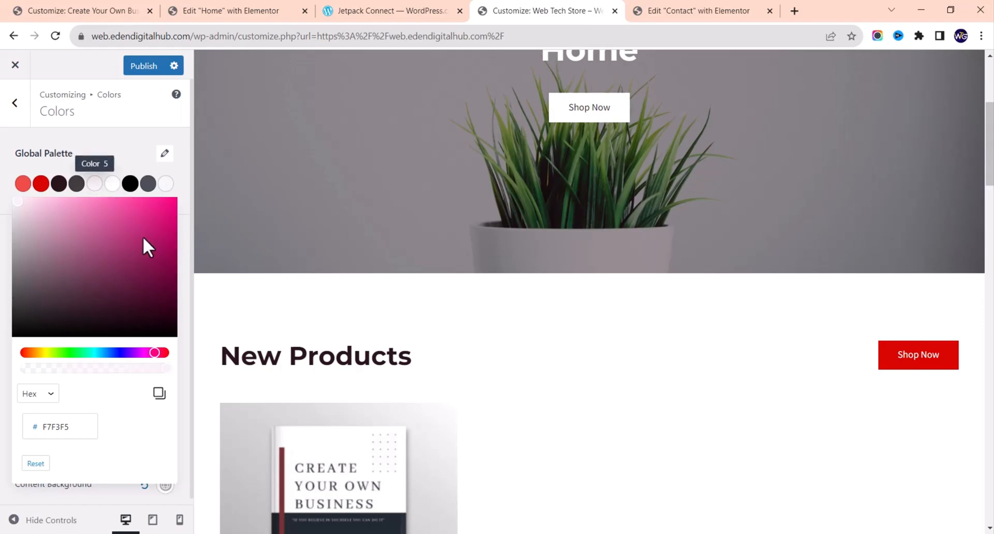
click(115, 158)
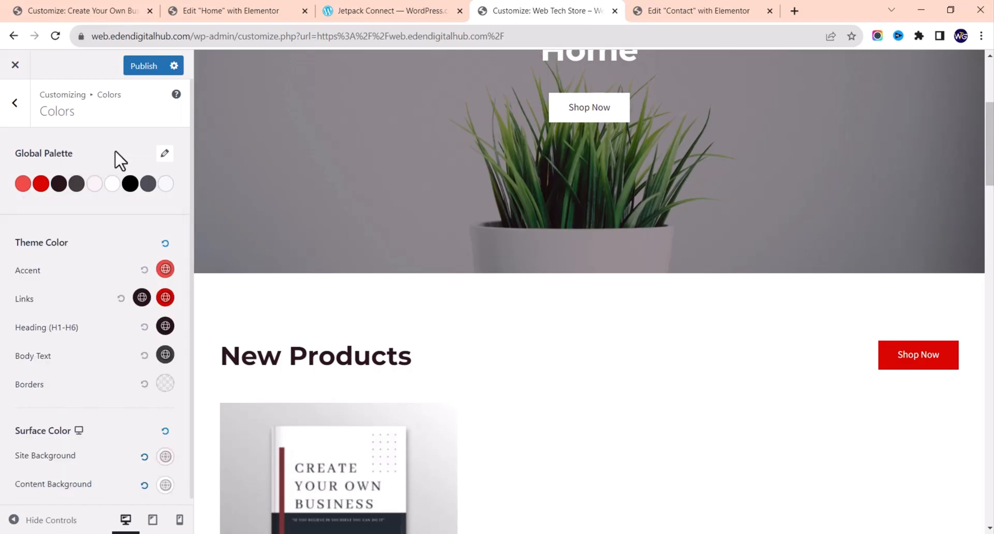
Step: Adjust the Accent colour hue back to red and scroll through the homepage preview
click(165, 269)
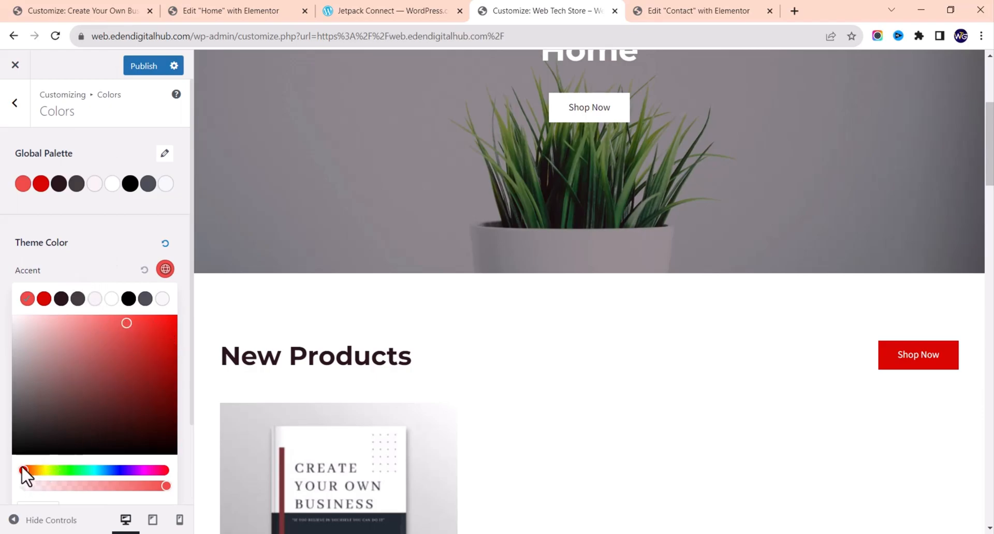
drag(23, 470, 3, 462)
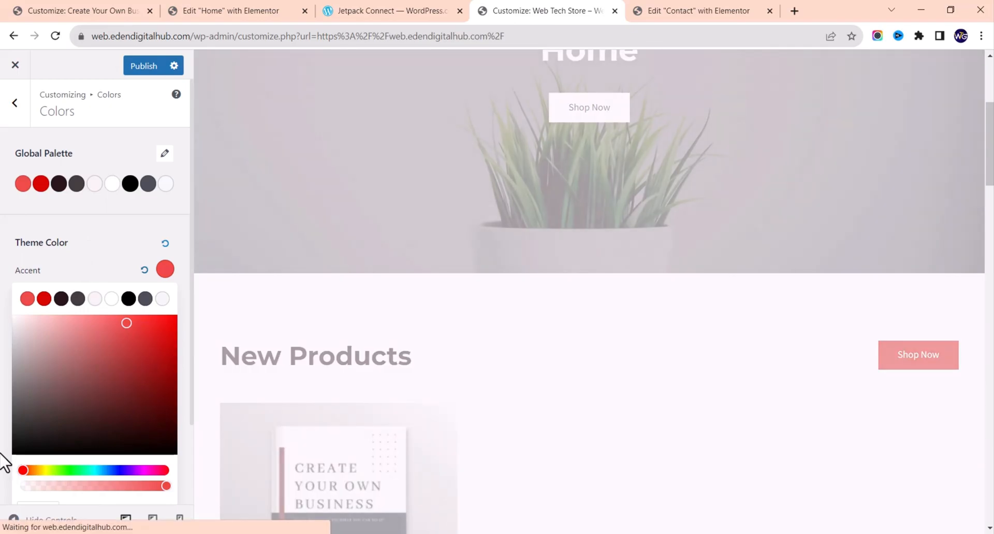
click(2, 455)
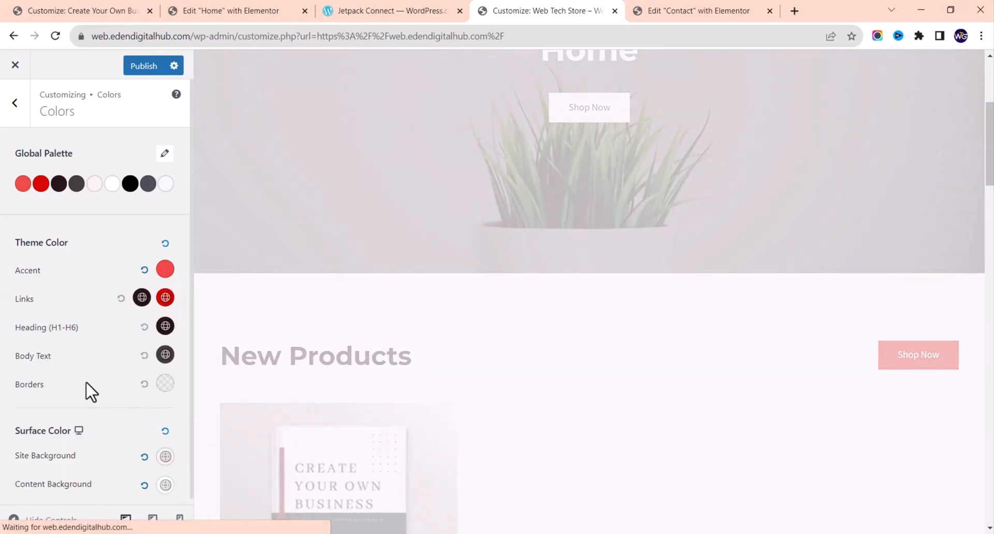
scroll(86, 383, down, 1)
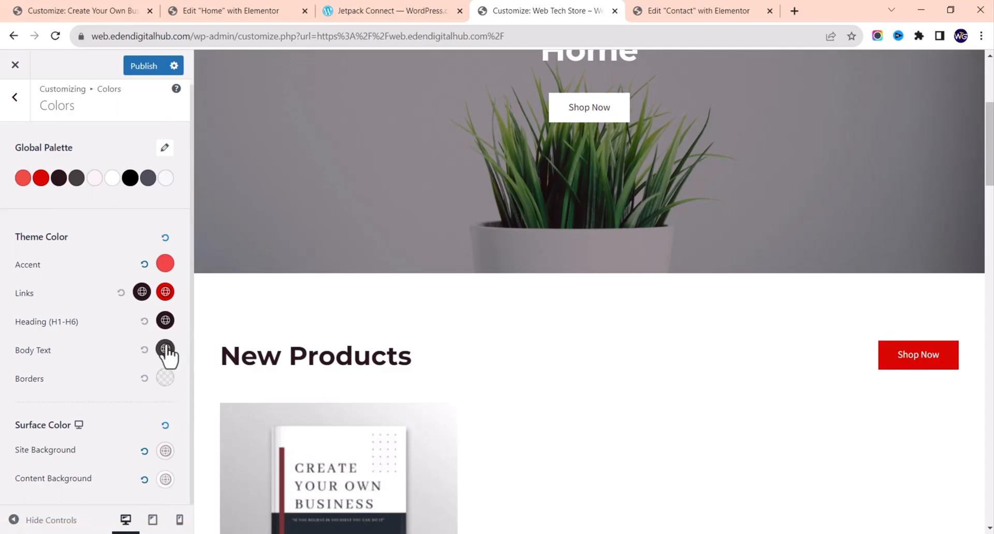
scroll(427, 399, down, 8)
scroll(426, 399, up, 5)
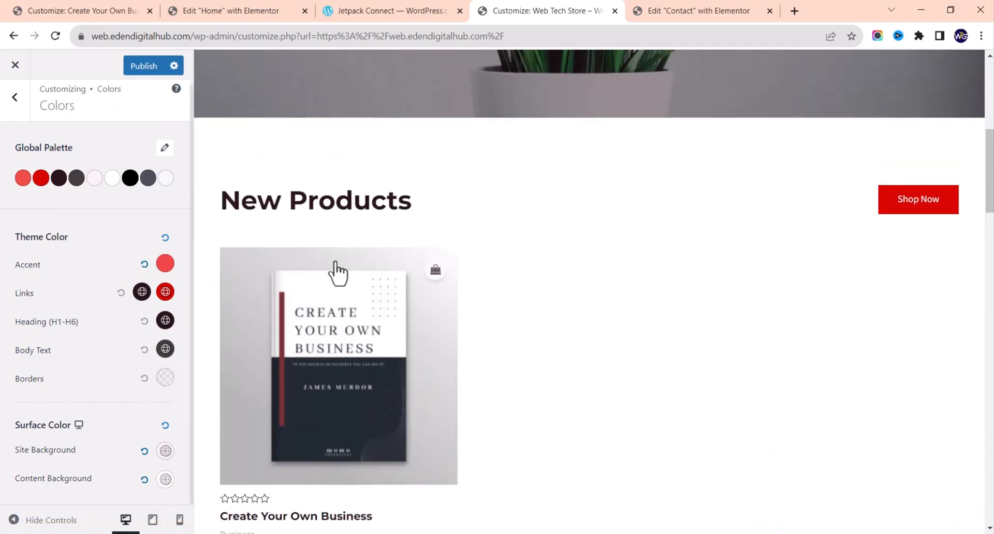
scroll(520, 243, down, 8)
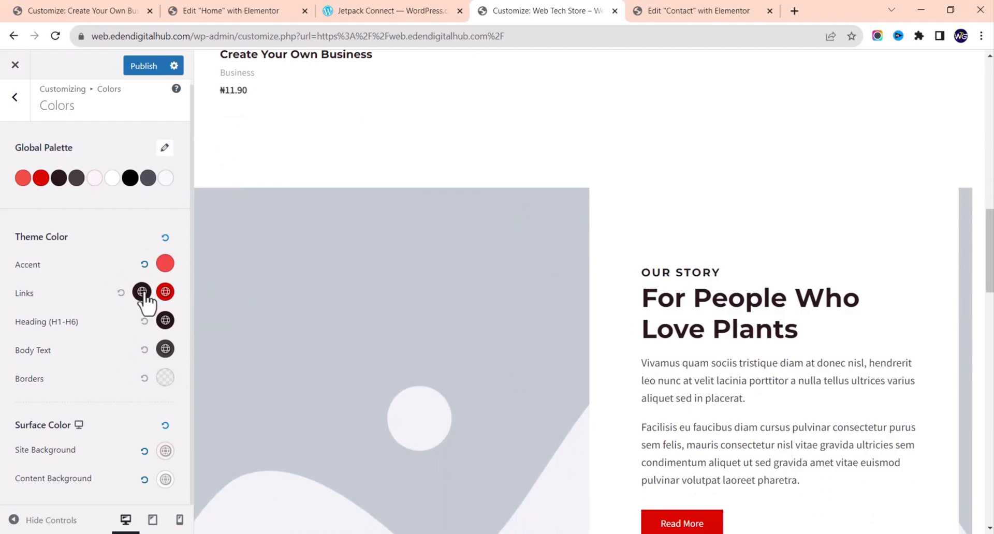
scroll(535, 395, down, 5)
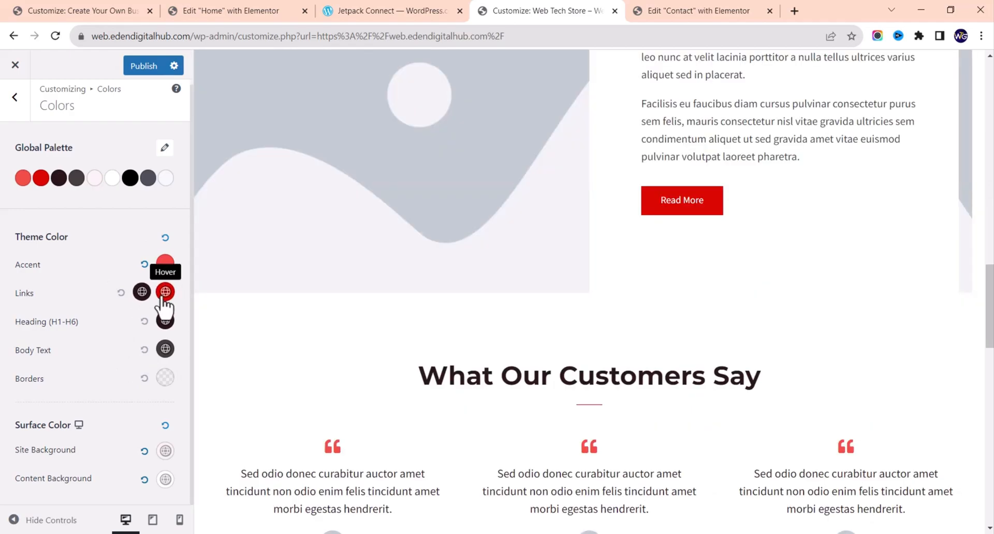
scroll(163, 301, up, 1)
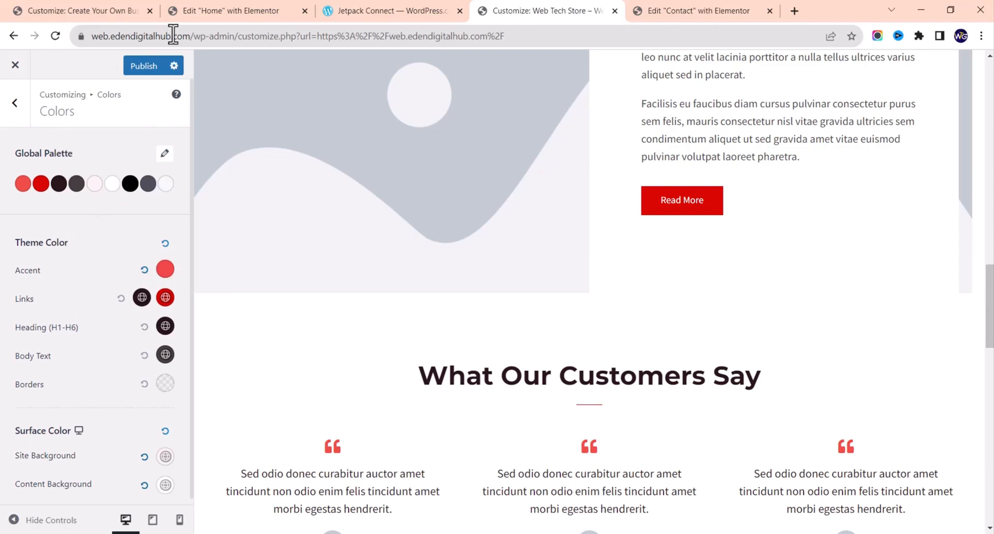
Step: Publish the customizer colour changes and look at the global Container settings
click(136, 66)
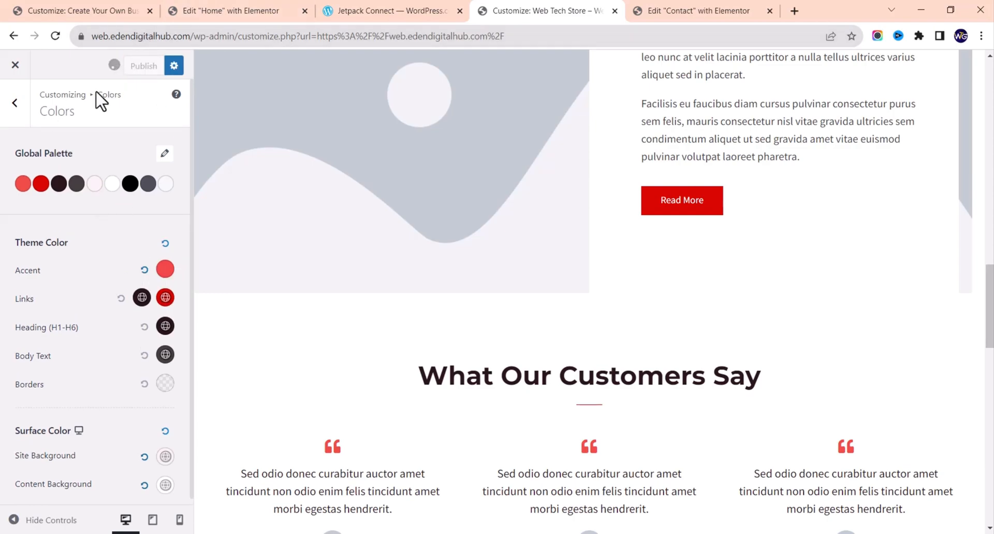
click(19, 110)
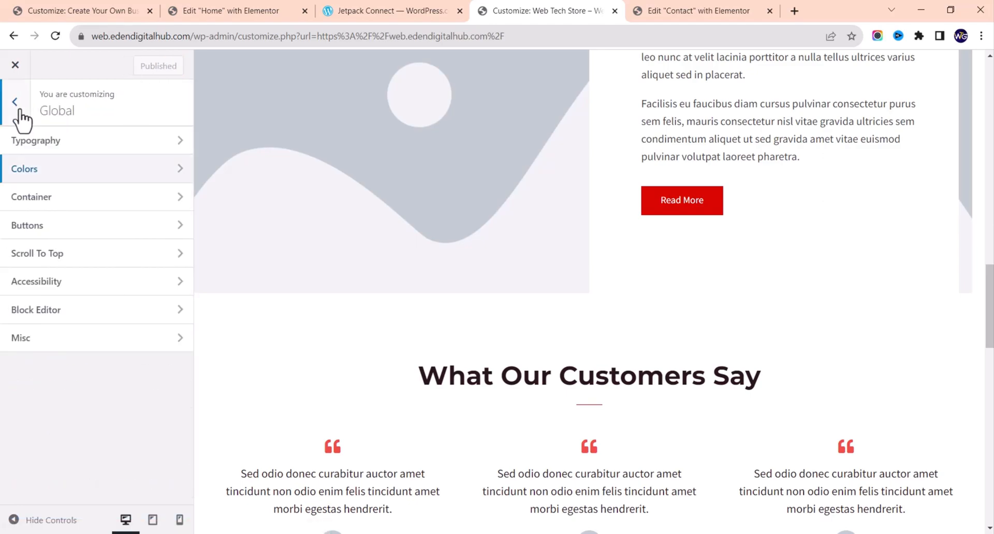
click(51, 196)
click(19, 111)
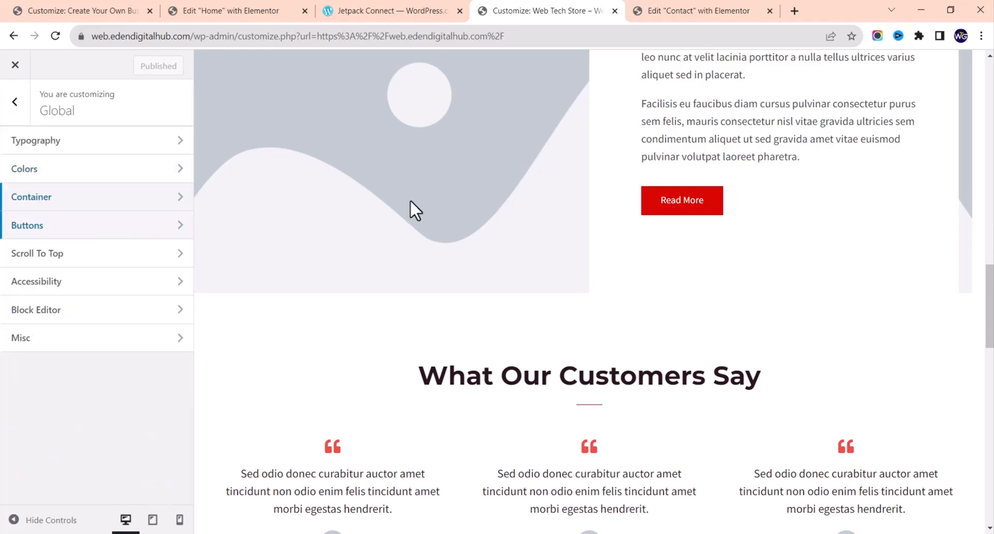
Step: Switch to the browser tab editing the Contact page in Elementor
scroll(458, 194, up, 20)
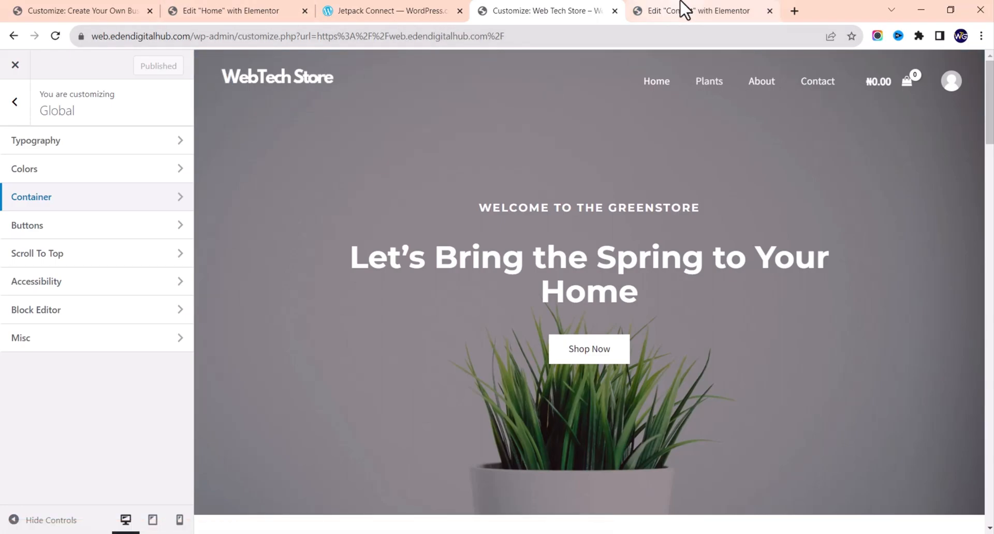
mouse_move(688, 10)
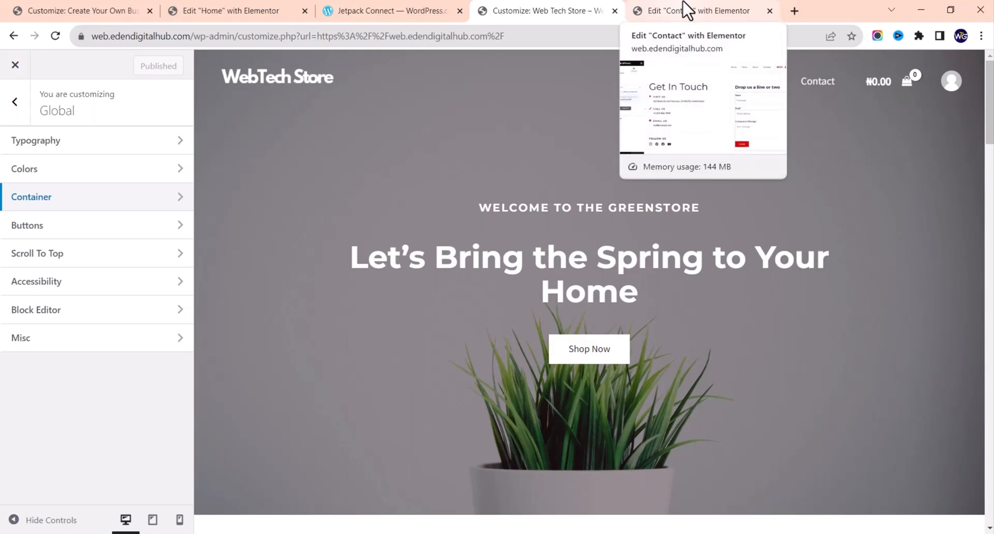
click(688, 9)
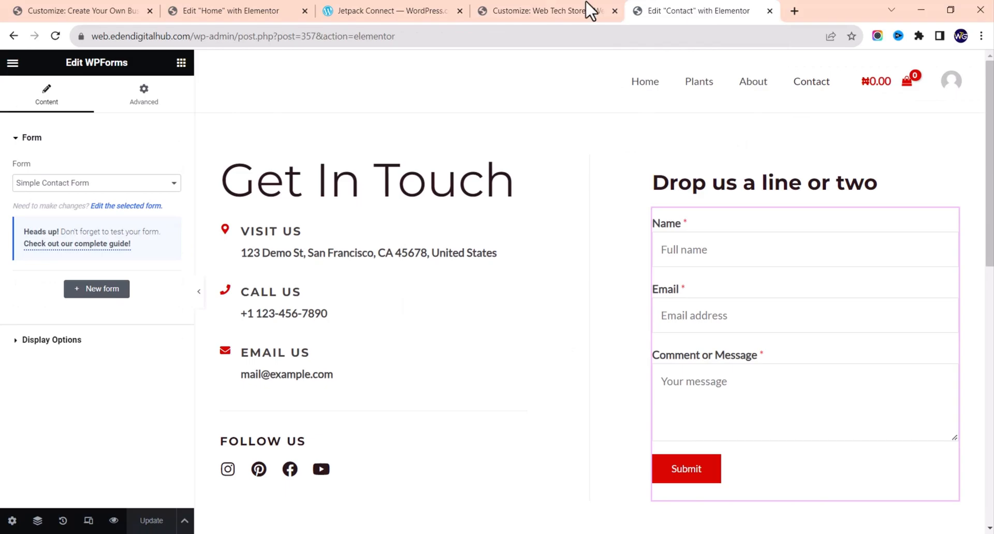
Step: Load the Dashboard ‹ Web Tech Store admin page from the address bar suggestion for 'we'
click(433, 34)
text(we)
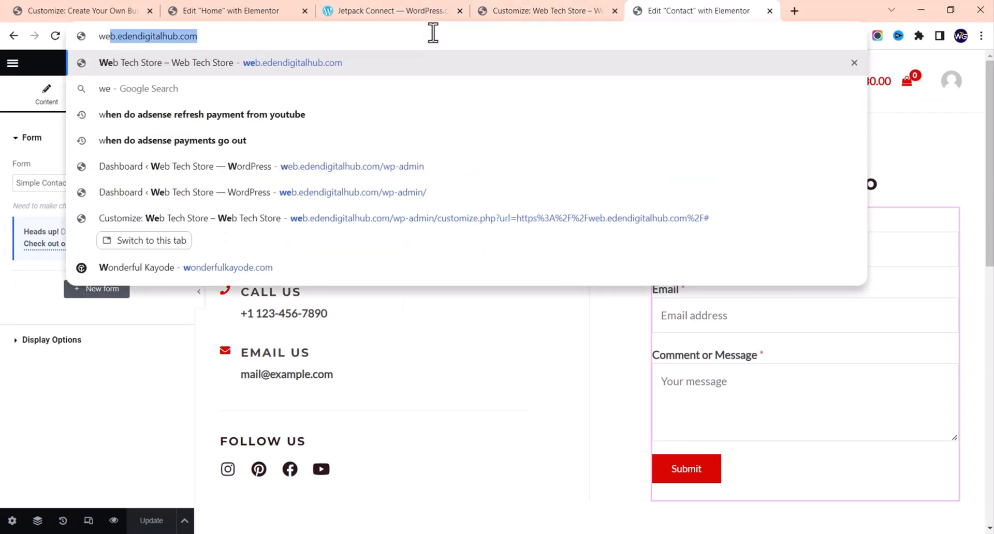
click(426, 172)
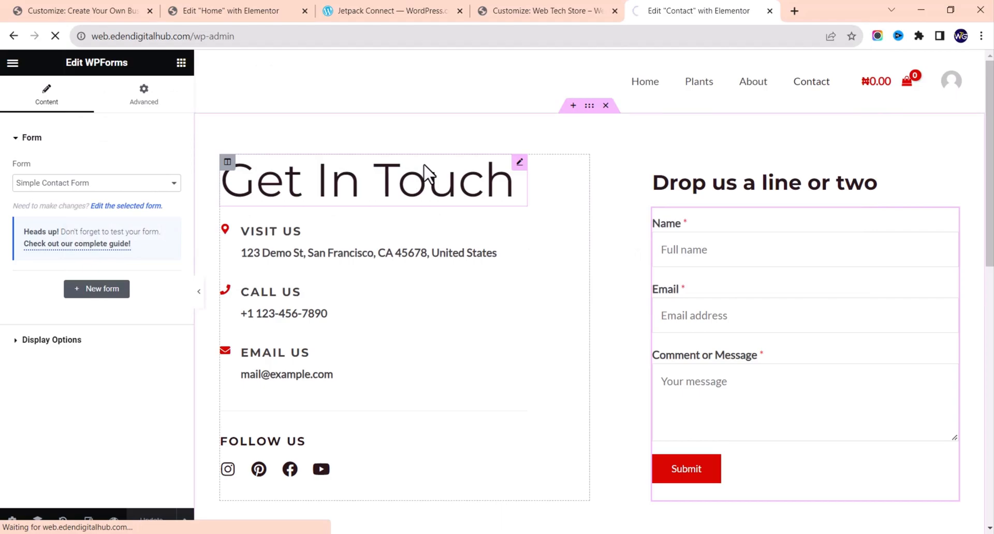
scroll(136, 325, down, 3)
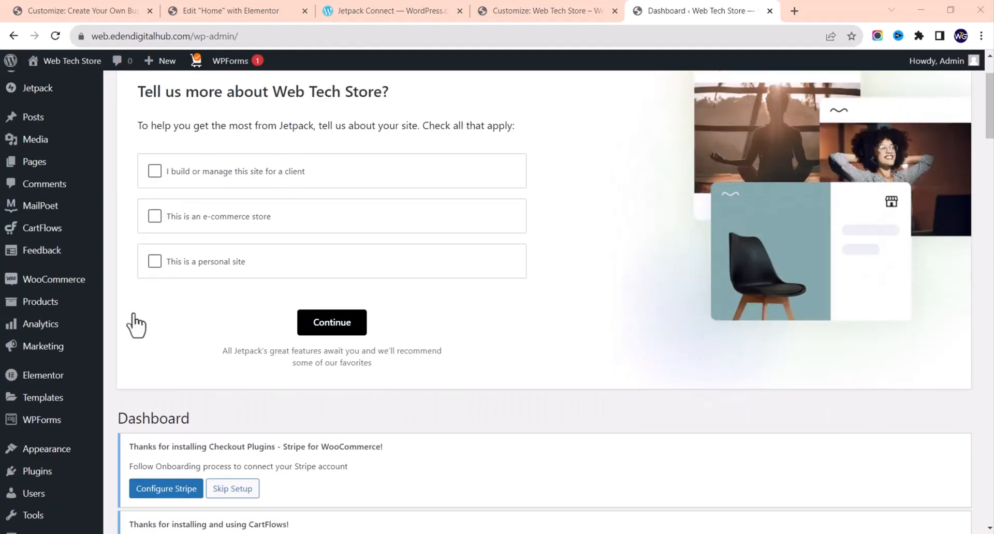
scroll(136, 325, up, 3)
mouse_move(4, 304)
scroll(5, 311, down, 5)
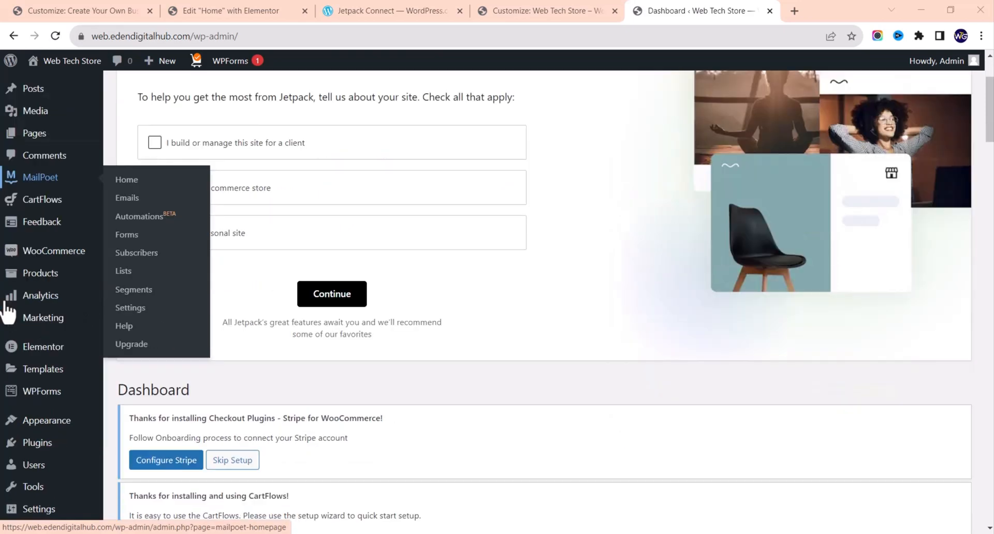
Step: Open the Menus editor and rename the Primary menu's Plants item to 'Products'
mouse_move(54, 412)
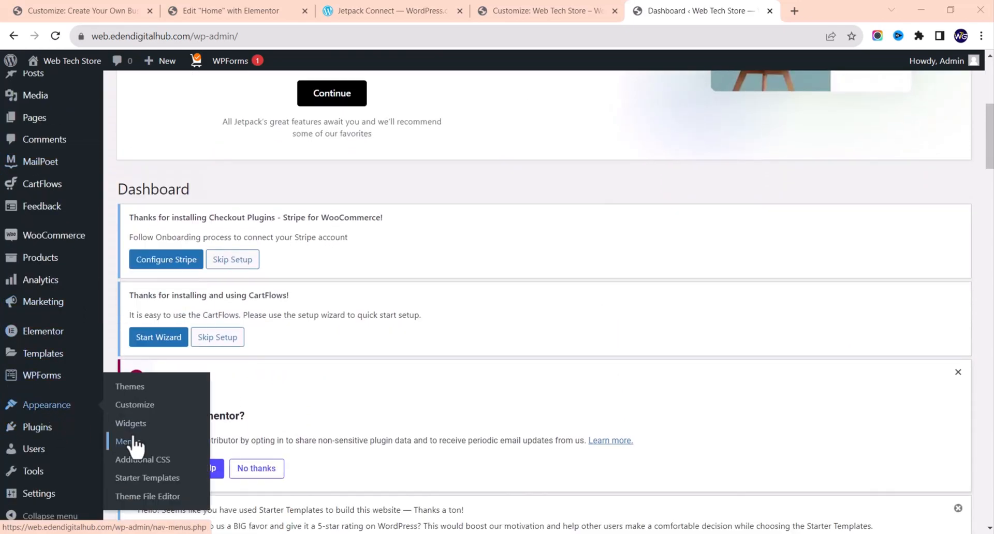
click(136, 445)
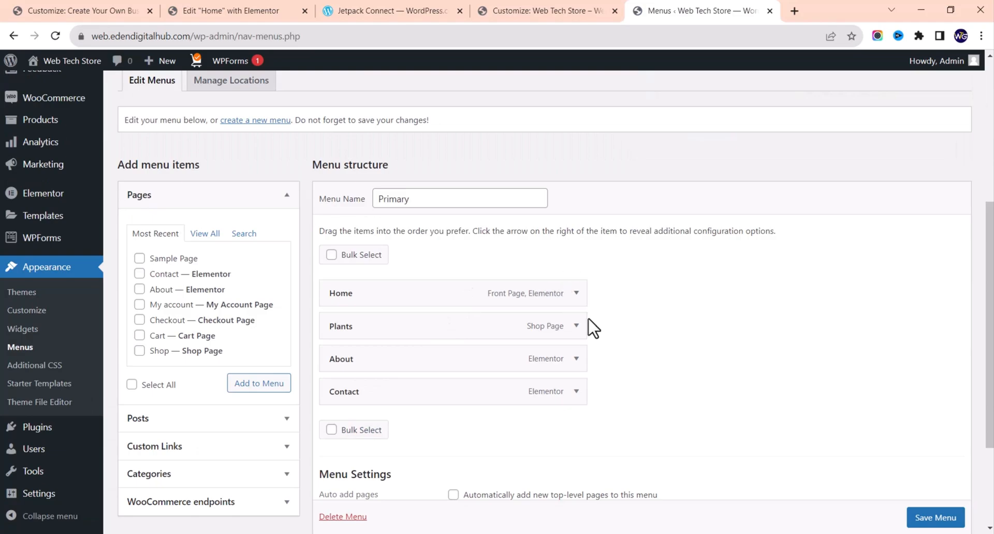
click(576, 327)
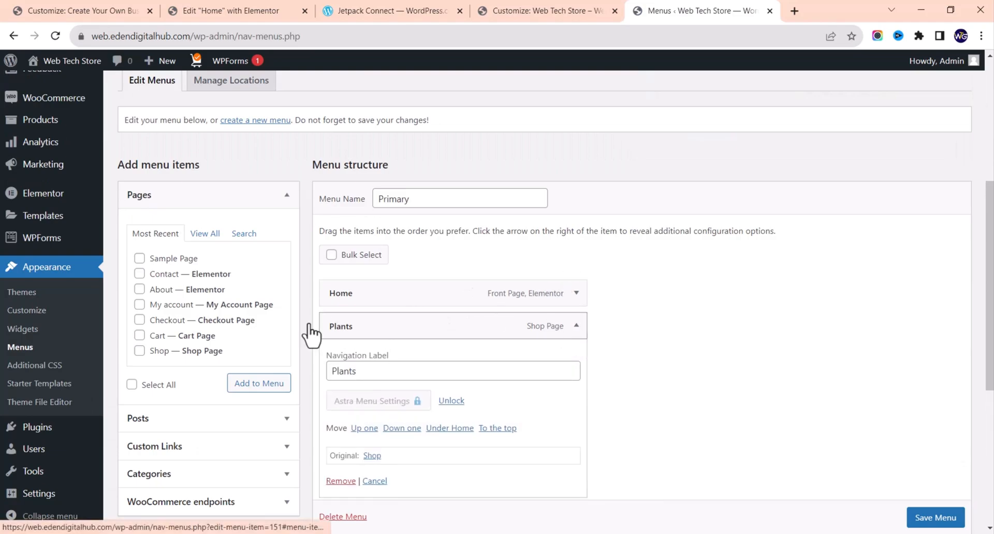
double_click(388, 370)
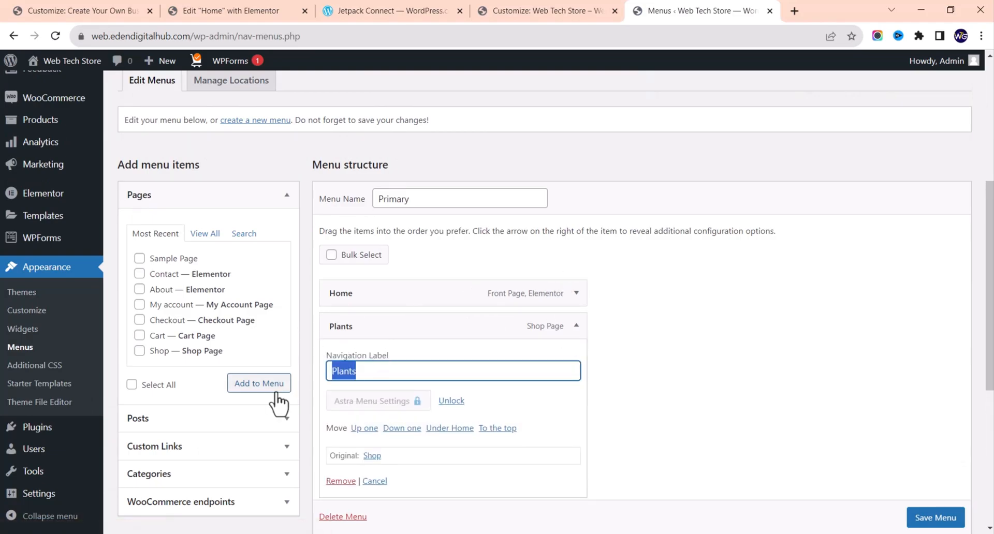
text(Shop)
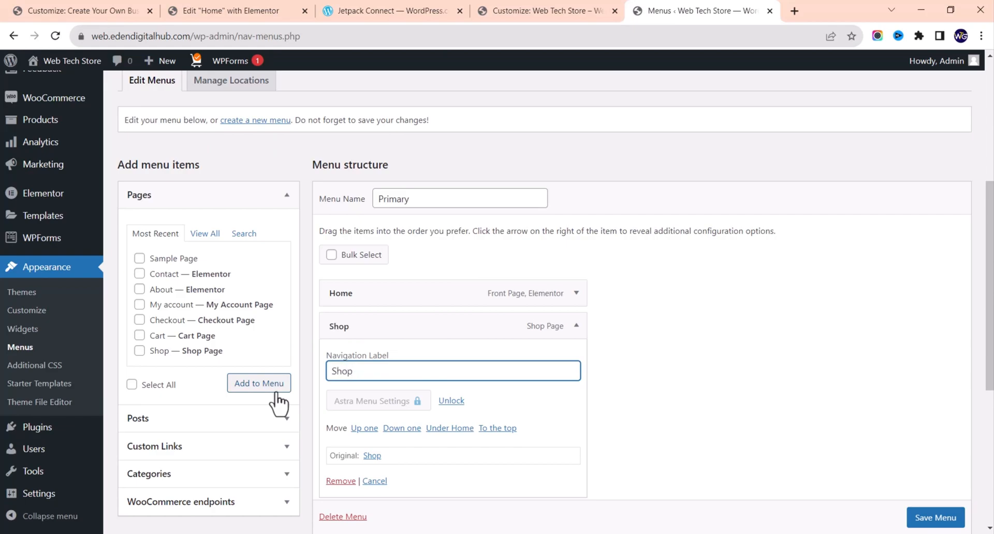
key(ctrl+a)
text(Prd)
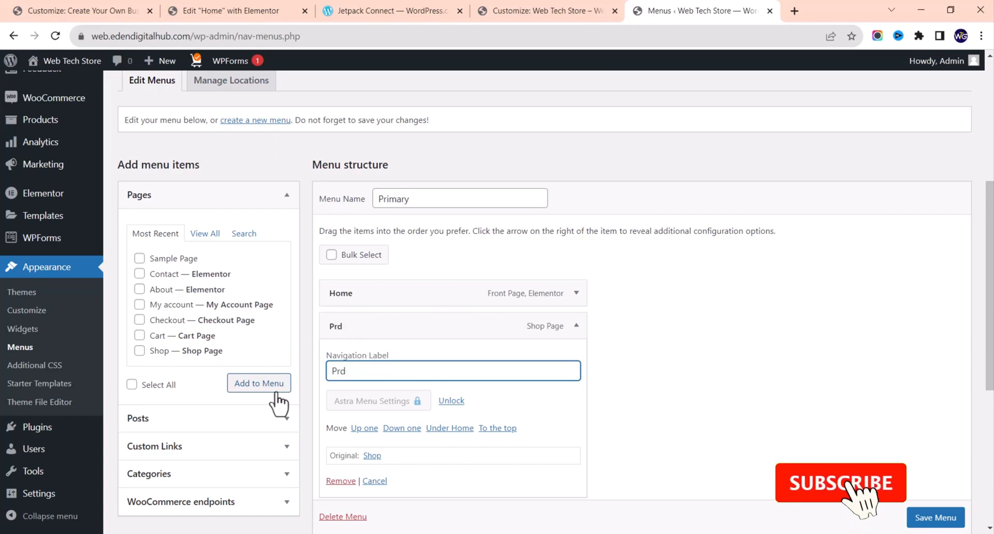
key(BackSpace)
text(oduct)
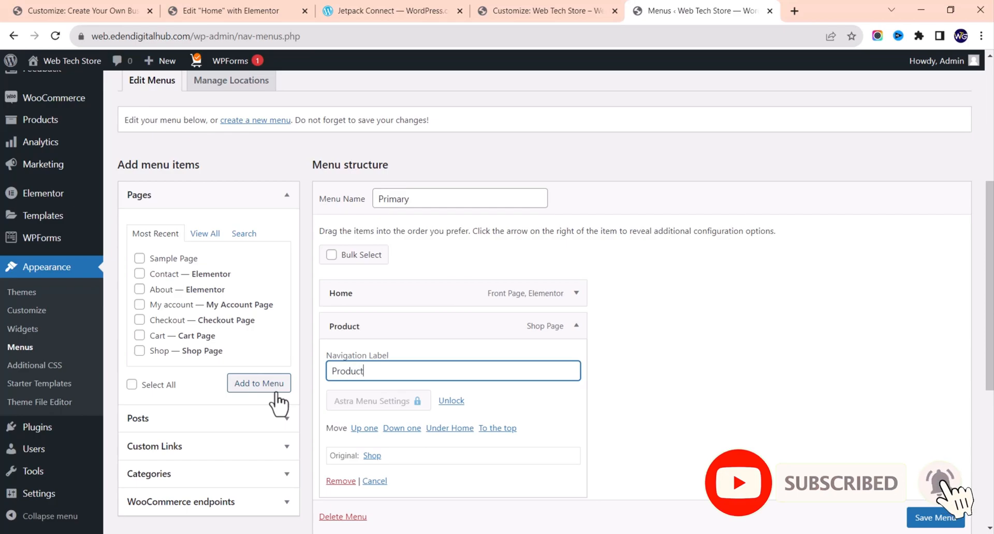
text(s)
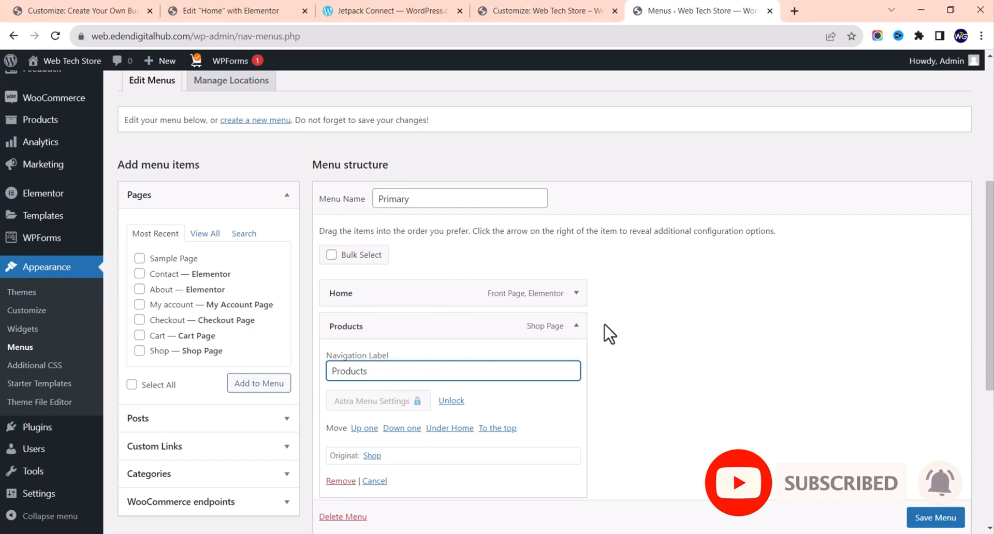
click(577, 326)
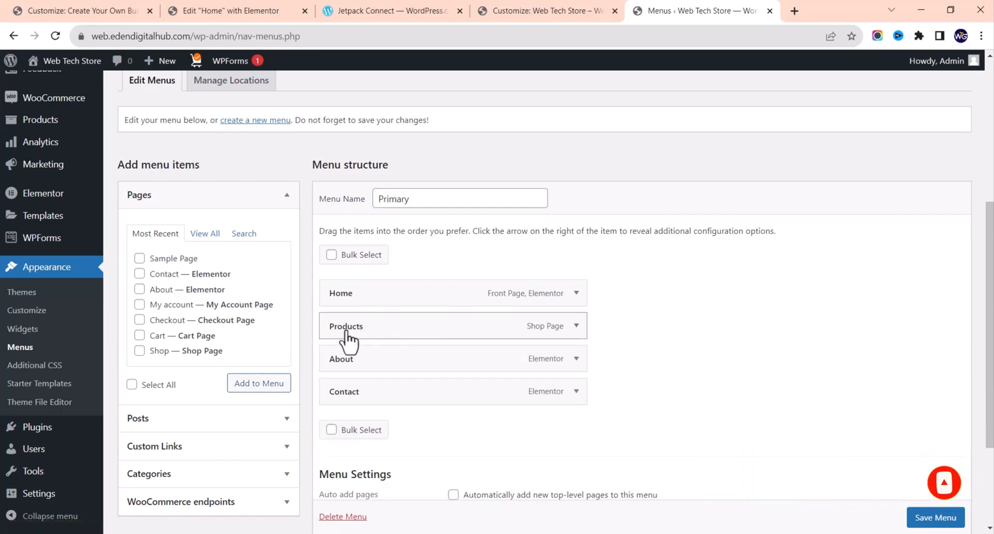
Step: Drag Products below About so the menu reads Home, About, Products, Contact
mouse_move(345, 337)
mouse_down()
mouse_move(344, 412)
mouse_move(337, 326)
mouse_move(330, 378)
mouse_move(322, 310)
mouse_move(337, 344)
mouse_up()
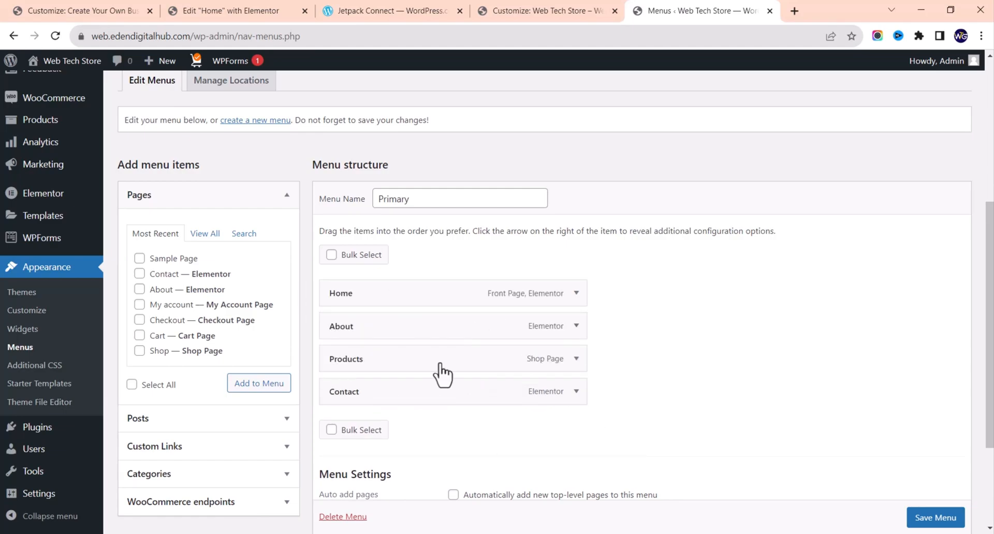
click(576, 293)
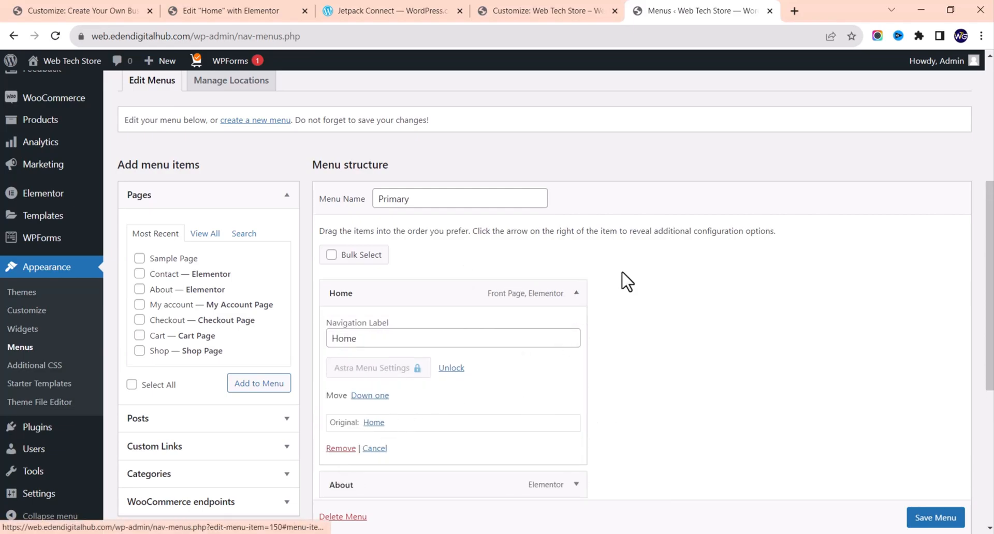
Step: Collapse Home's settings and view all pages, ticking then unticking My account
click(575, 293)
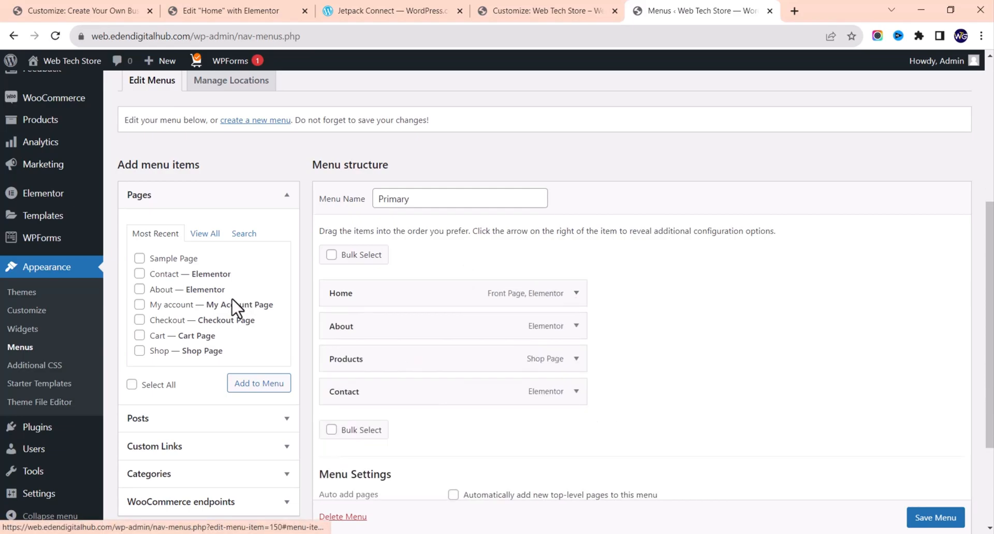
click(205, 233)
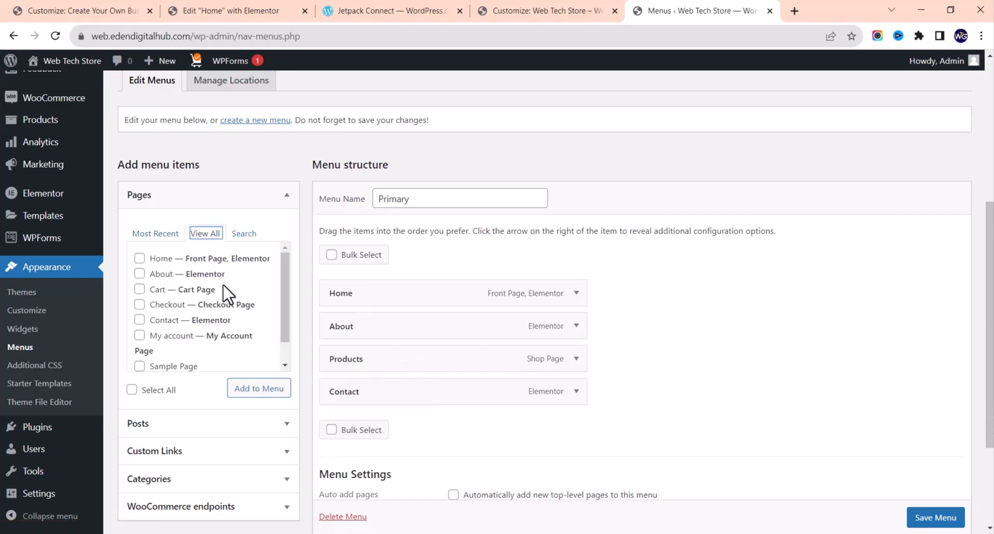
scroll(228, 295, down, 1)
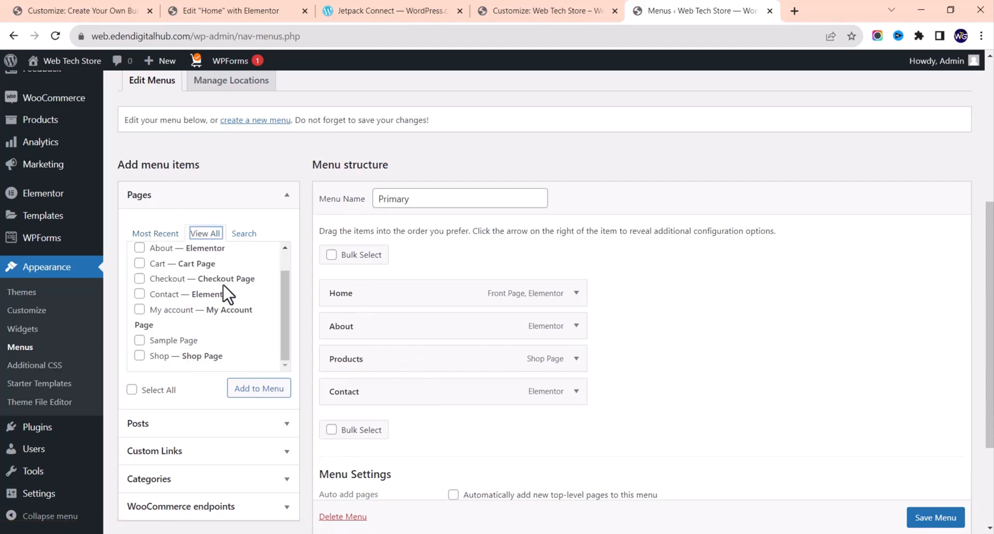
click(139, 310)
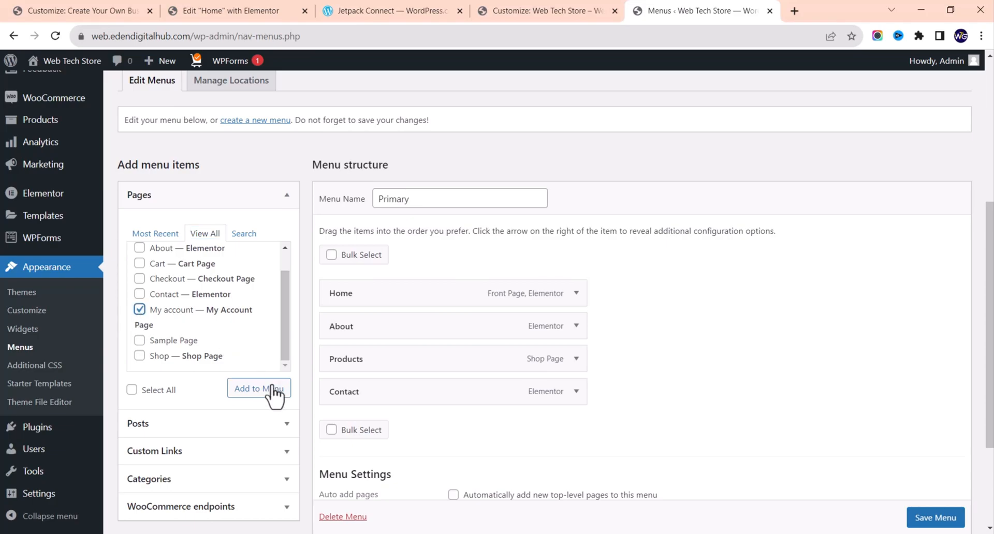
click(140, 311)
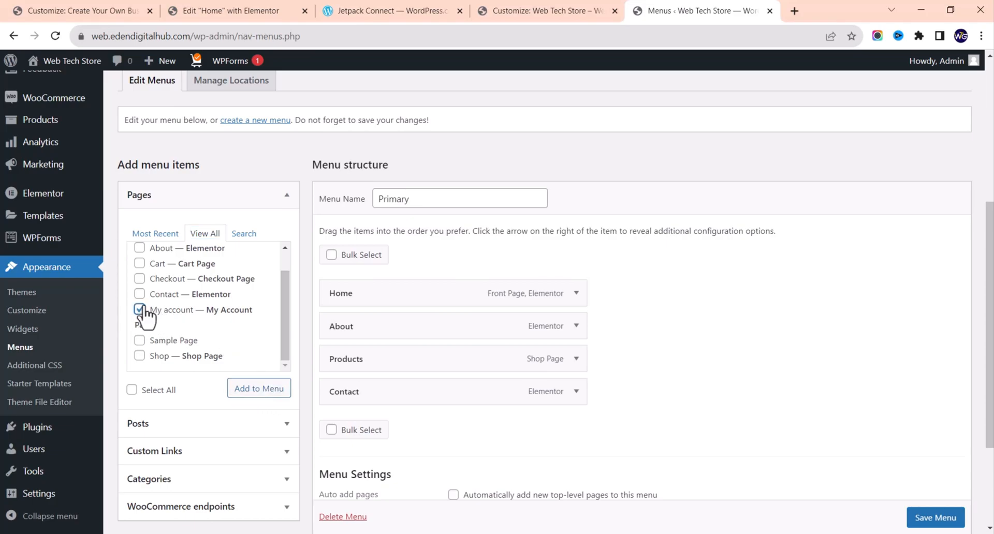
Step: Browse the Posts, Custom Links and Categories panels, listing all categories
click(197, 431)
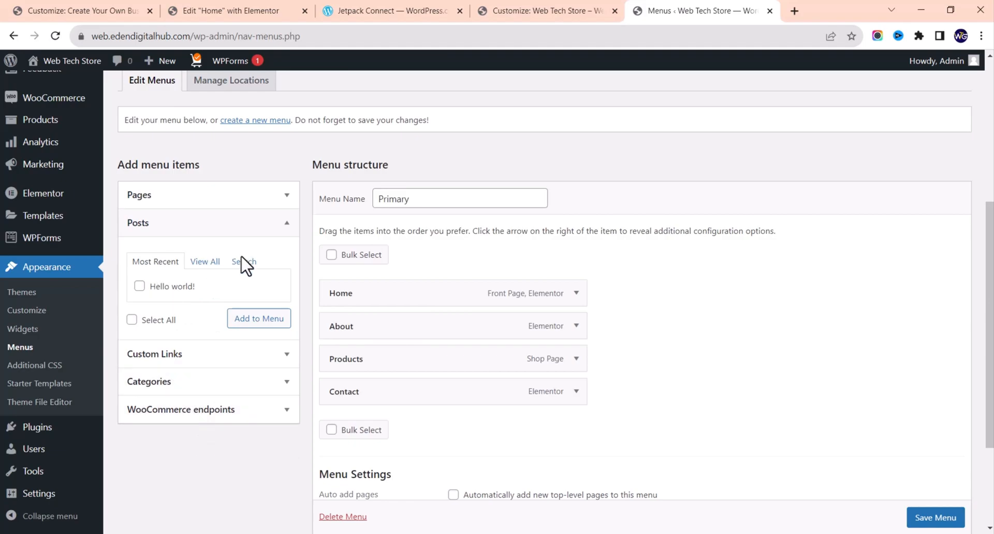
click(176, 356)
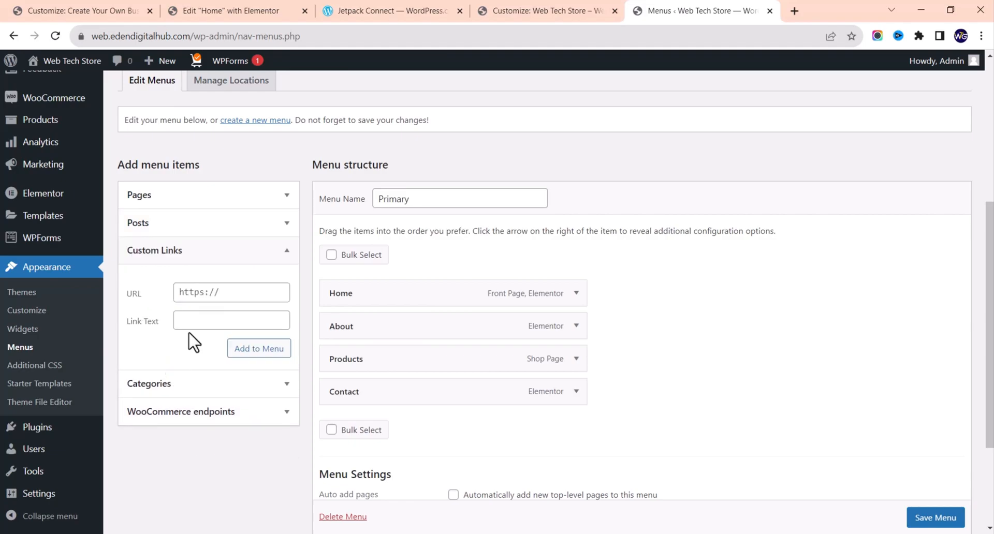
click(209, 298)
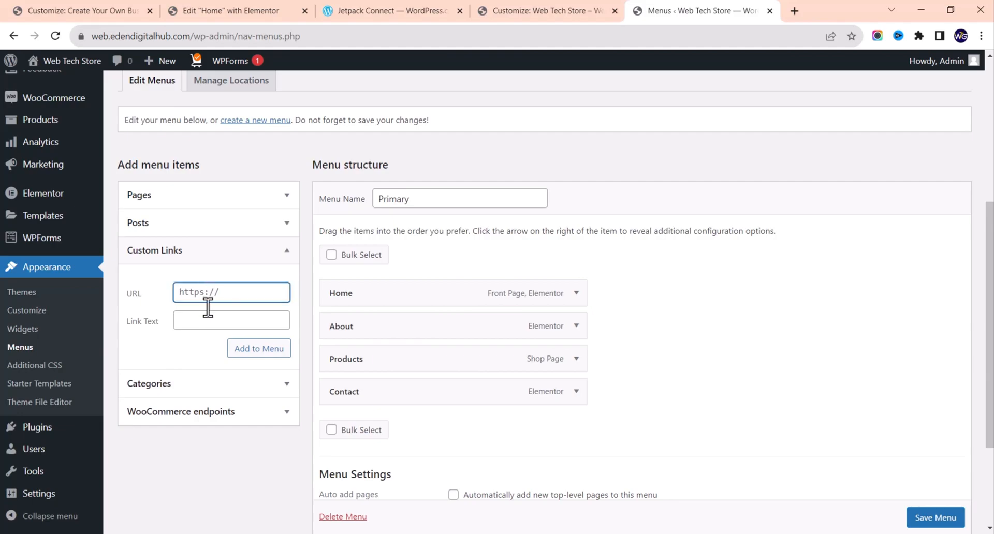
click(205, 321)
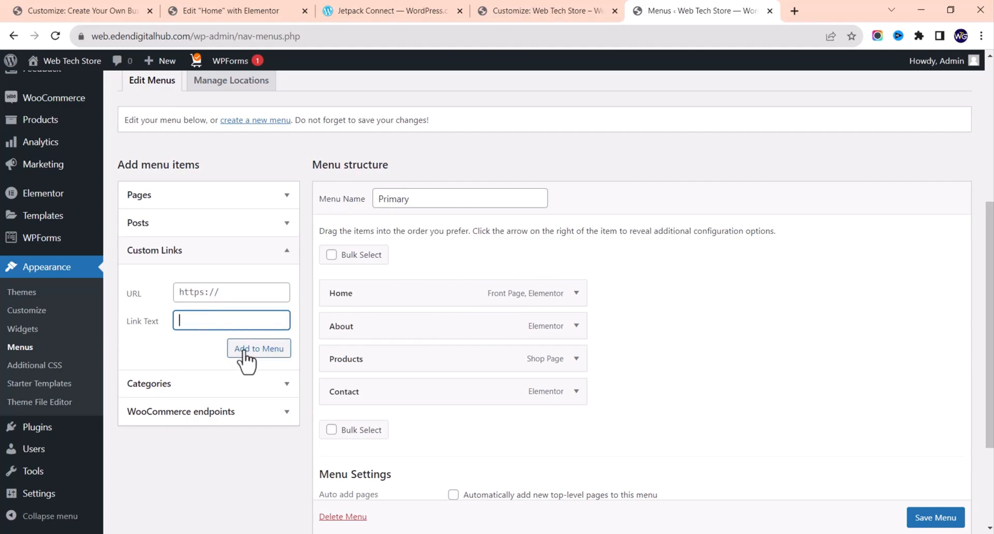
click(270, 386)
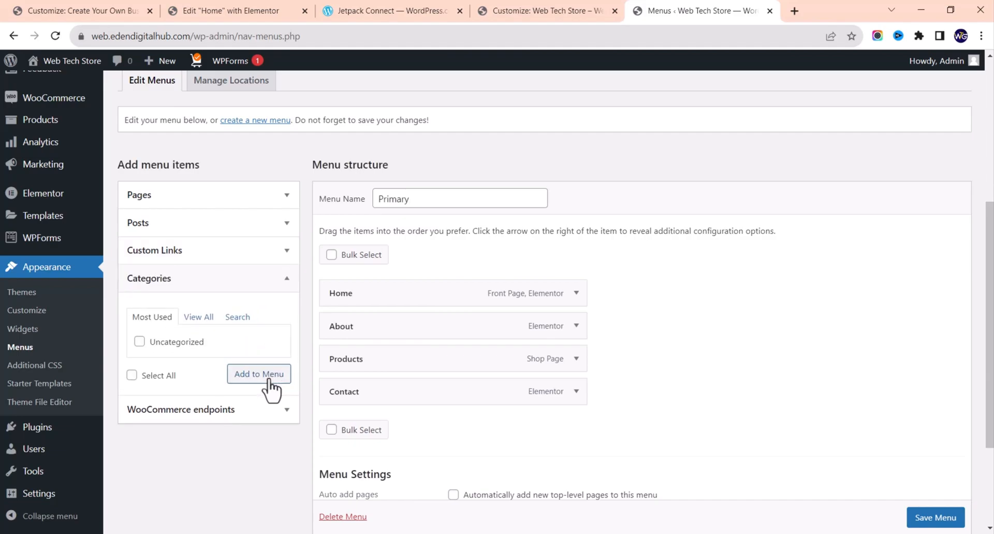
click(198, 318)
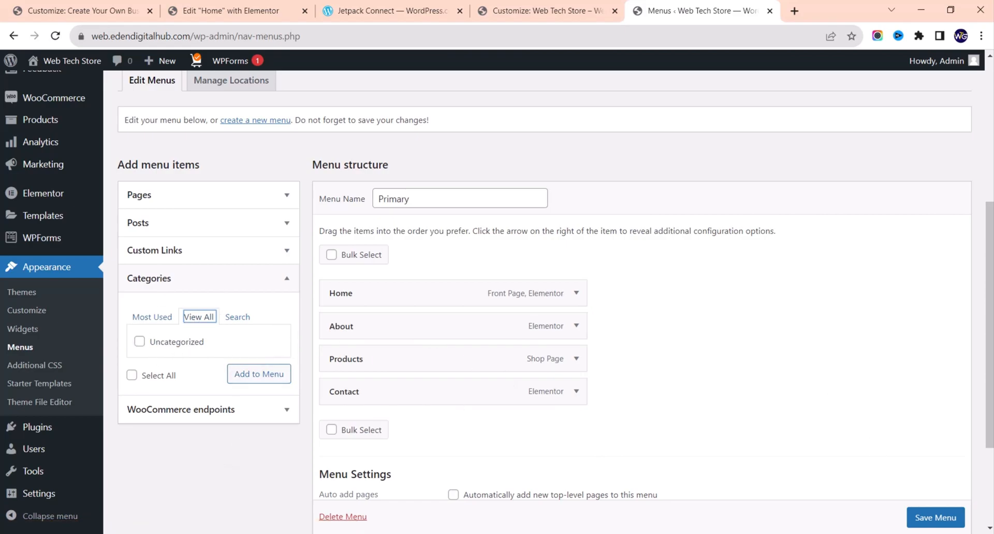
scroll(936, 522, down, 1)
Step: Save the Primary menu, then open the Web Tech Store live site in a new tab
click(936, 519)
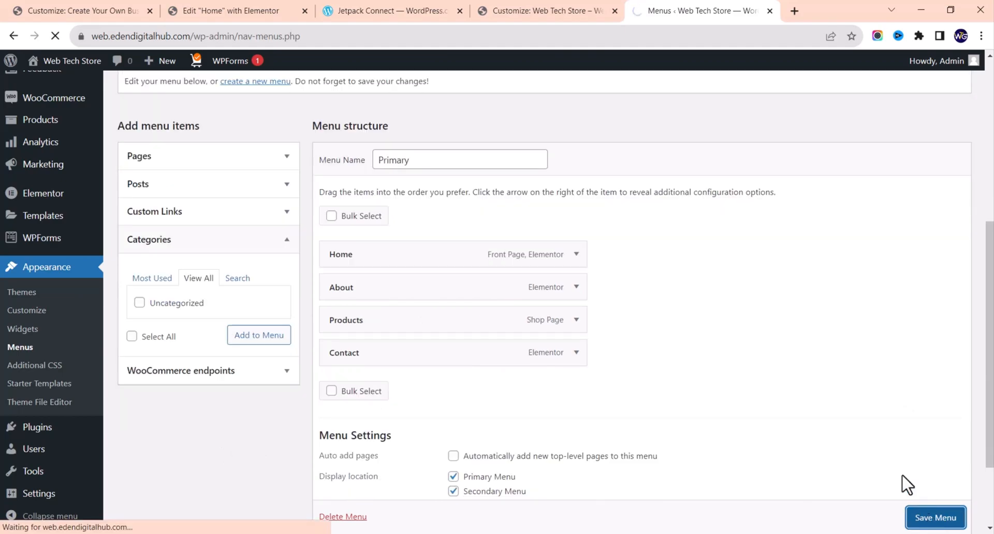
scroll(712, 298, down, 2)
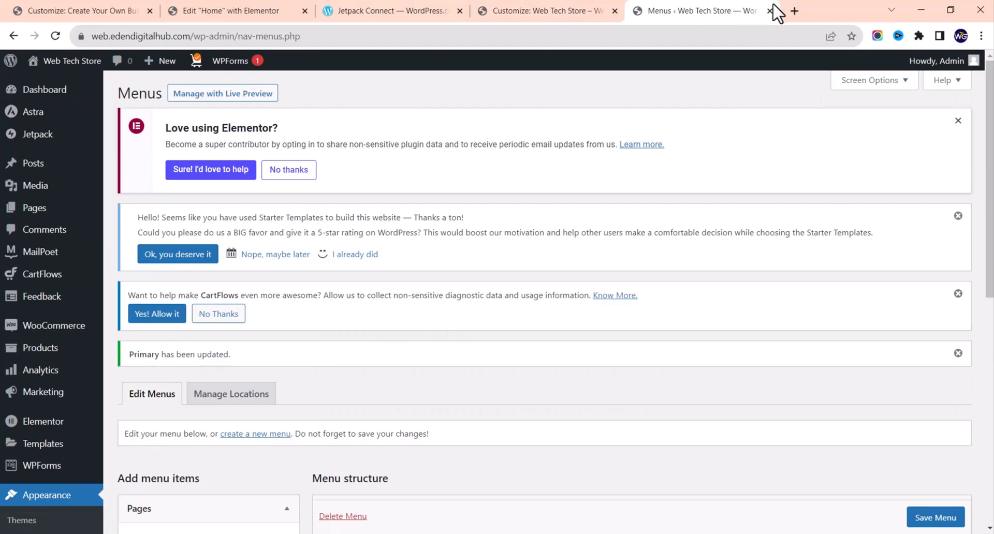
right_click(66, 67)
click(78, 75)
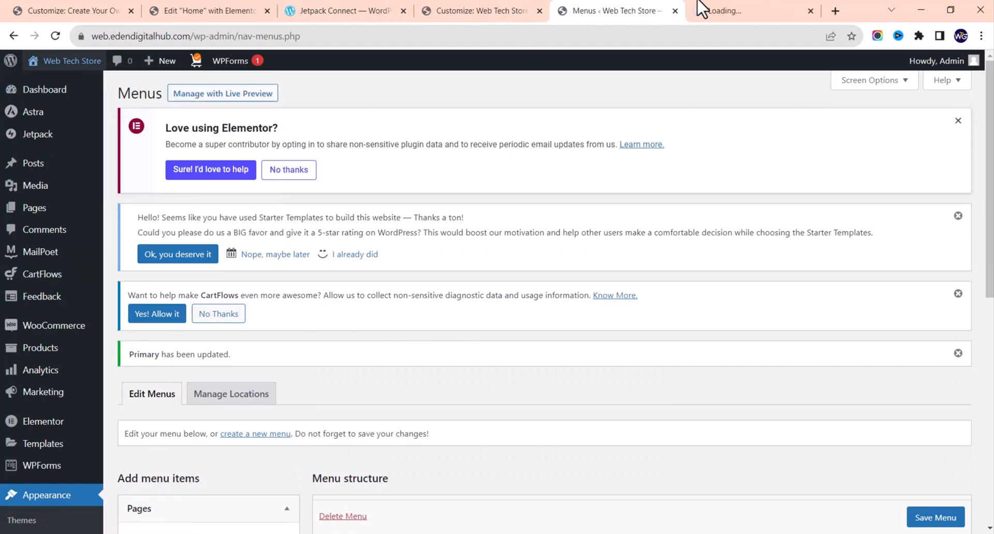
click(781, 9)
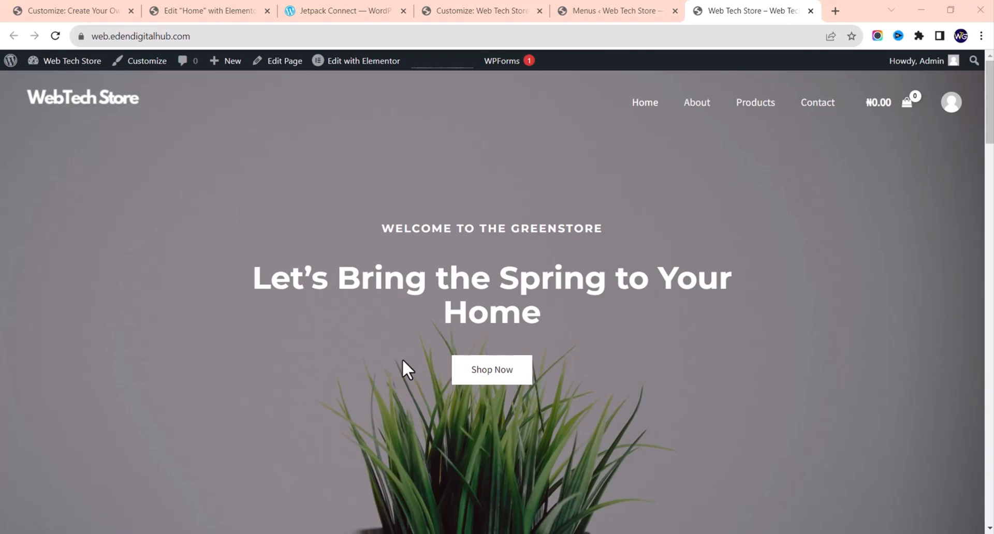
Step: Scroll the live homepage to check the Home, About, Products, Contact header and spring banner
scroll(402, 359, down, 6)
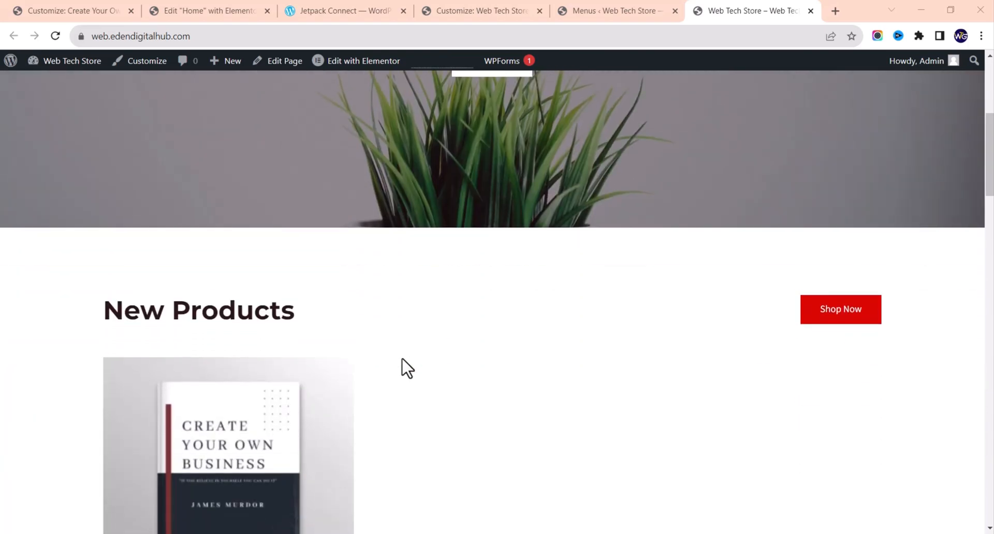
scroll(407, 369, up, 6)
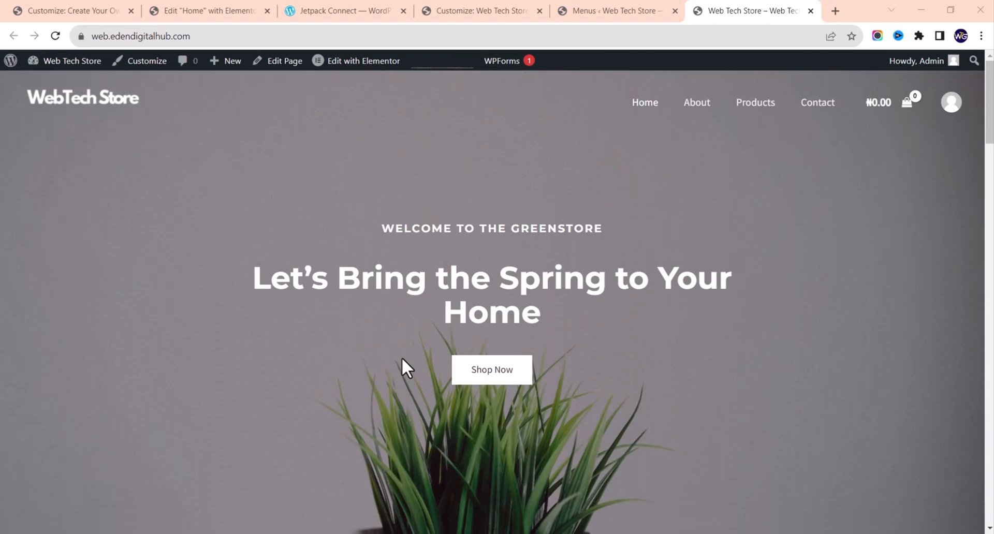
scroll(402, 360, down, 11)
scroll(402, 359, down, 4)
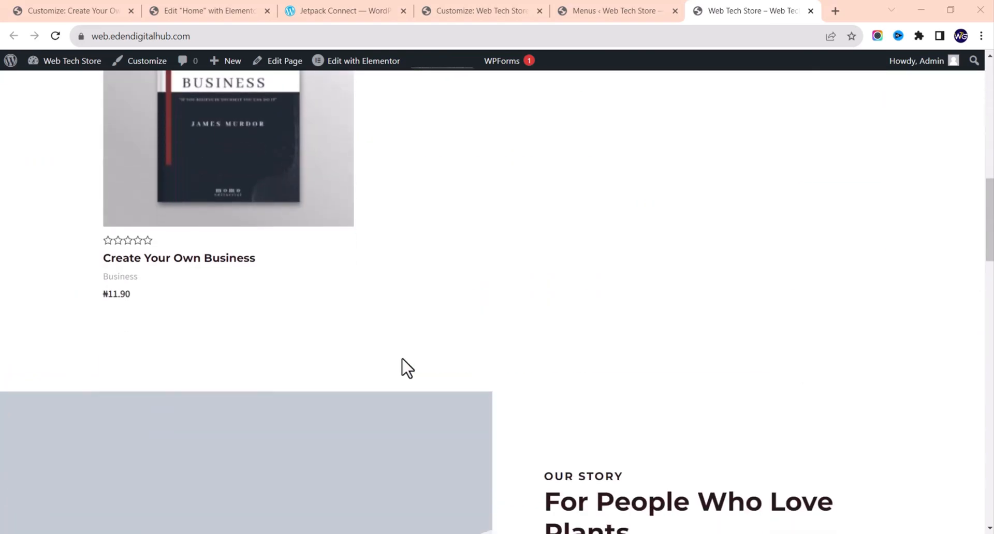
scroll(403, 359, up, 1)
scroll(403, 359, down, 1)
scroll(402, 362, up, 11)
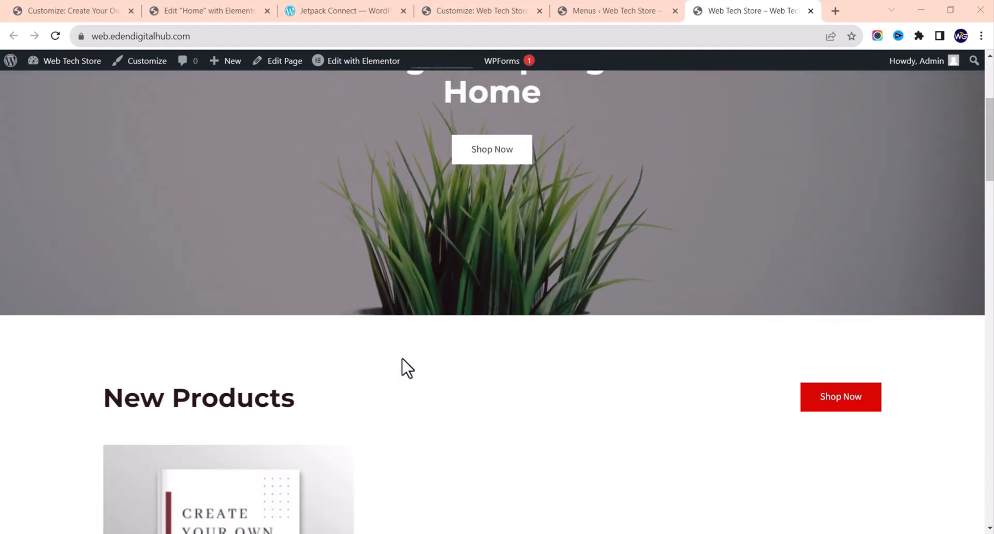
scroll(407, 368, up, 4)
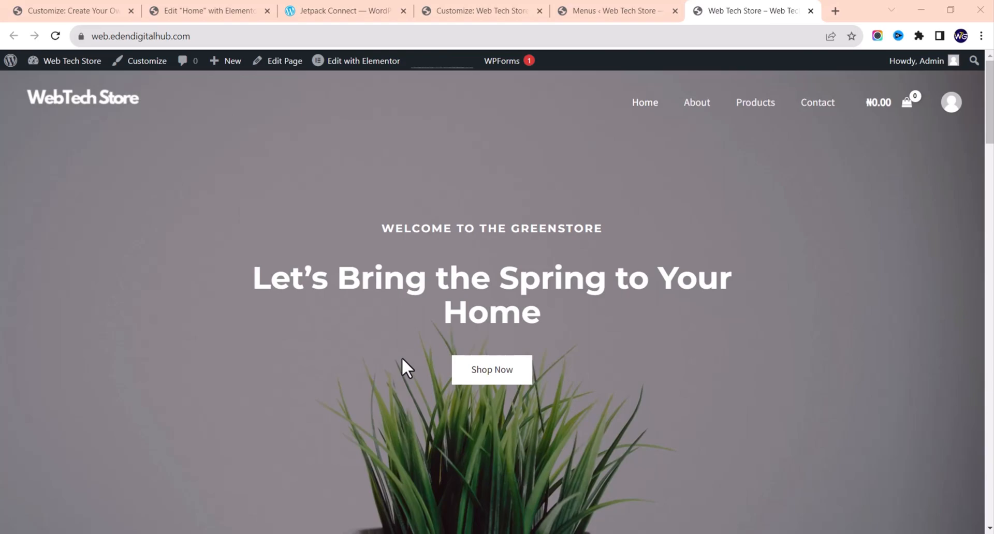
scroll(402, 358, down, 8)
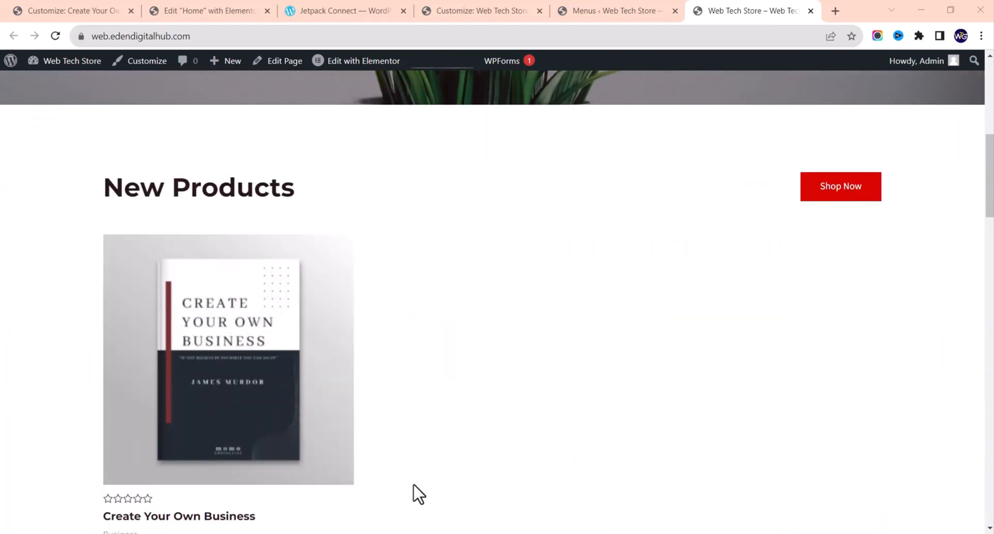
scroll(321, 471, up, 10)
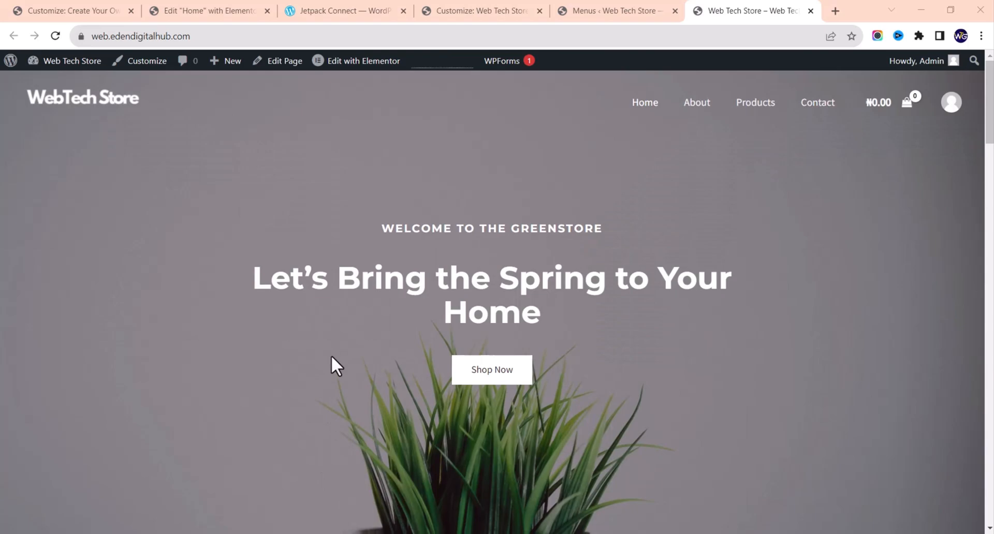